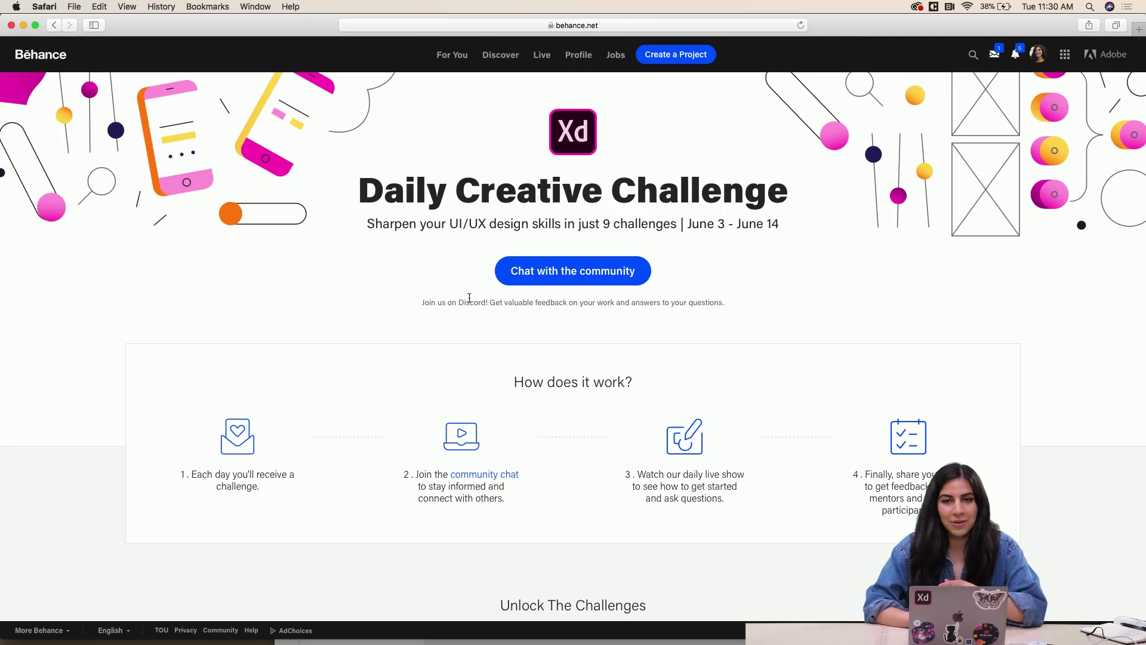
- Read the How does it work? section of the Daily Creative Challenge page
click(571, 276)
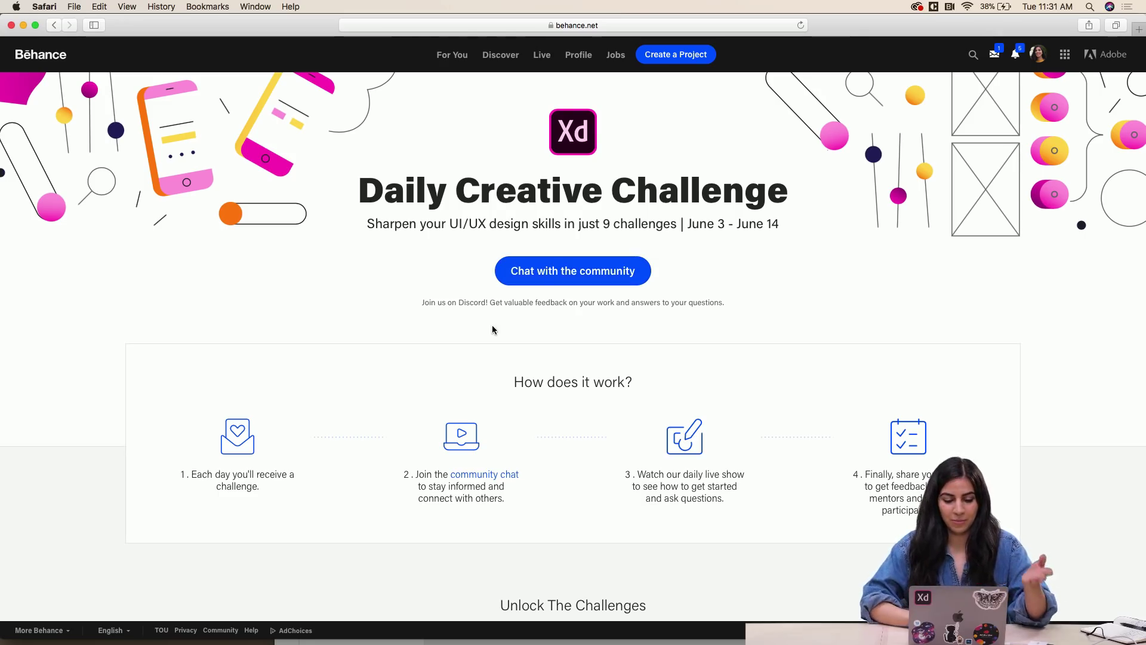
scroll(427, 468, down, 2)
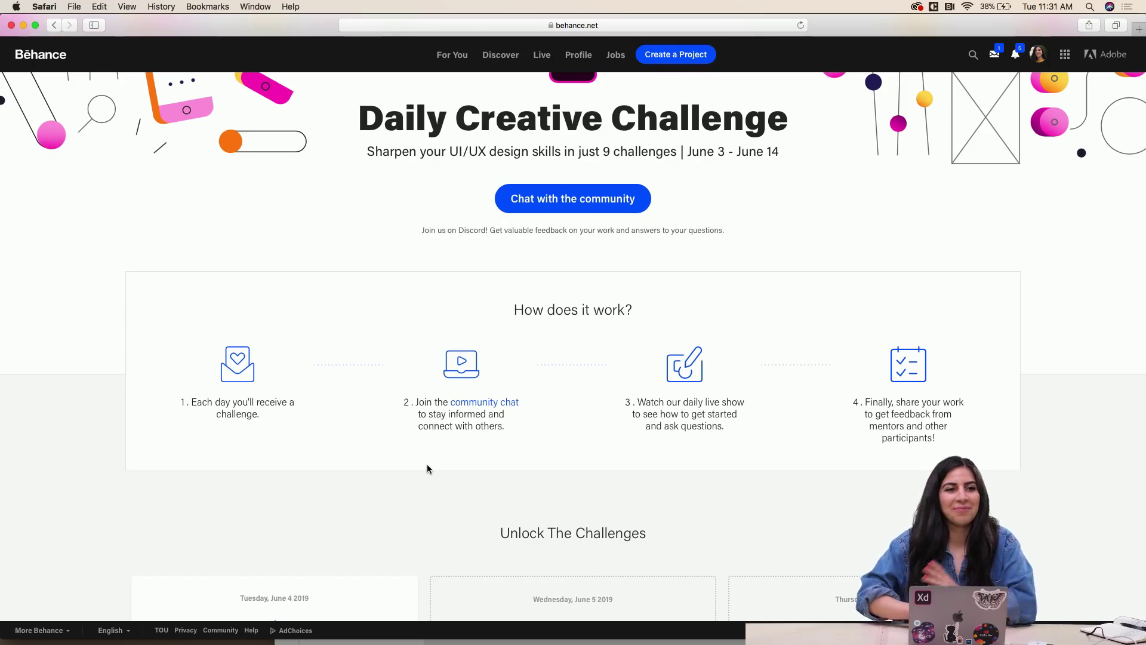
scroll(427, 469, down, 1)
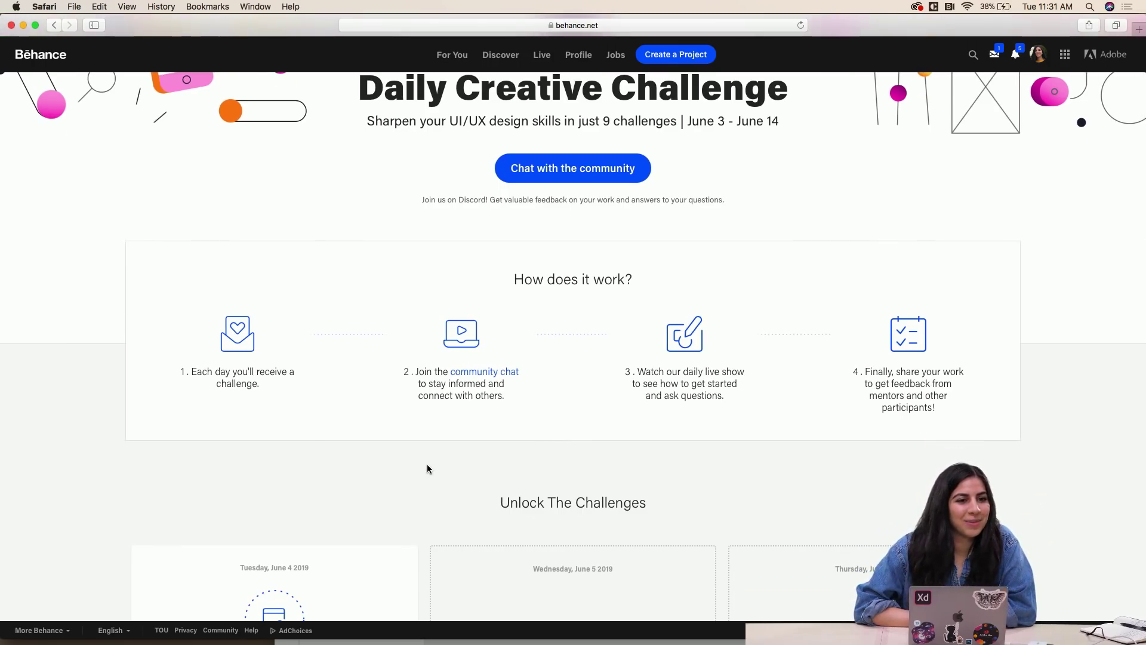
scroll(427, 469, down, 1)
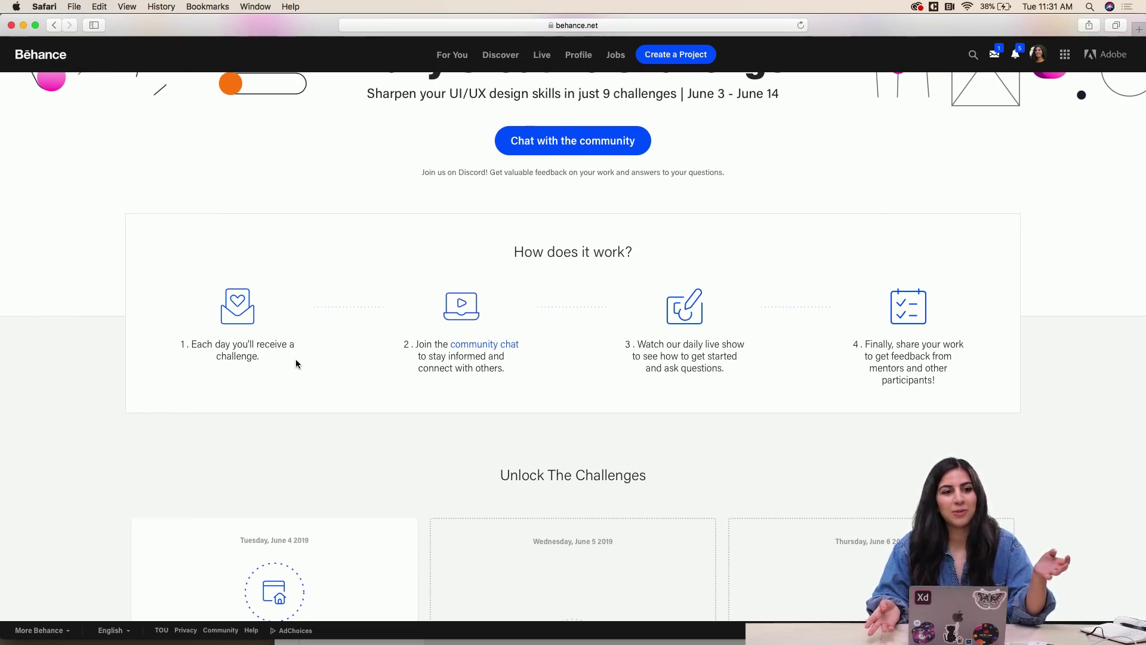
scroll(304, 423, down, 3)
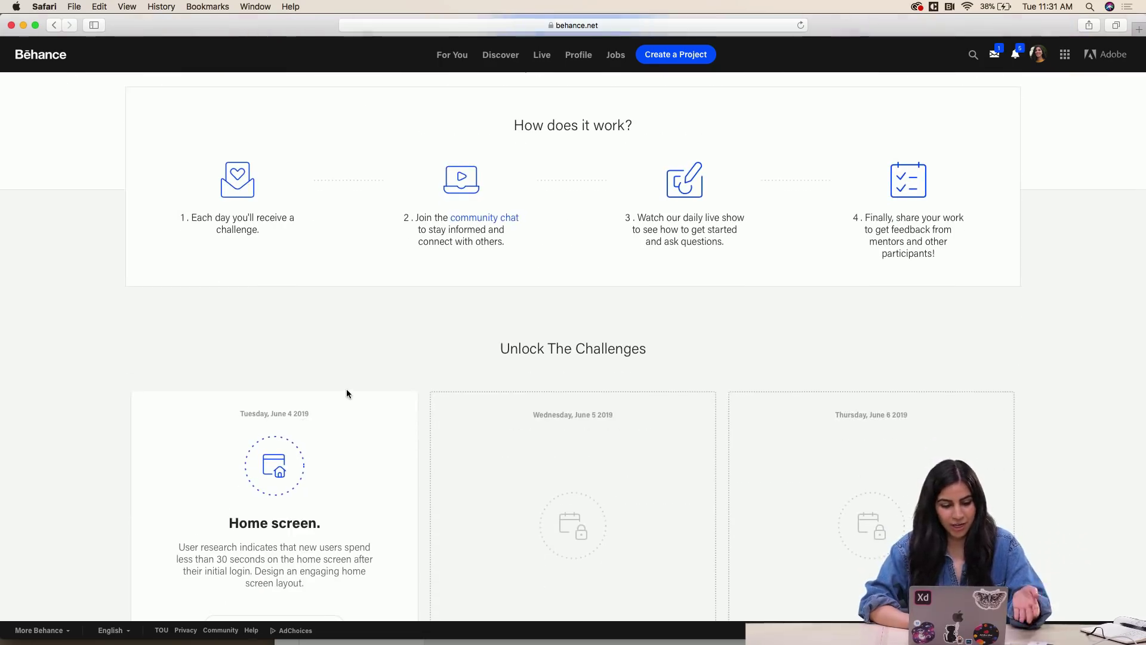
scroll(346, 394, up, 2)
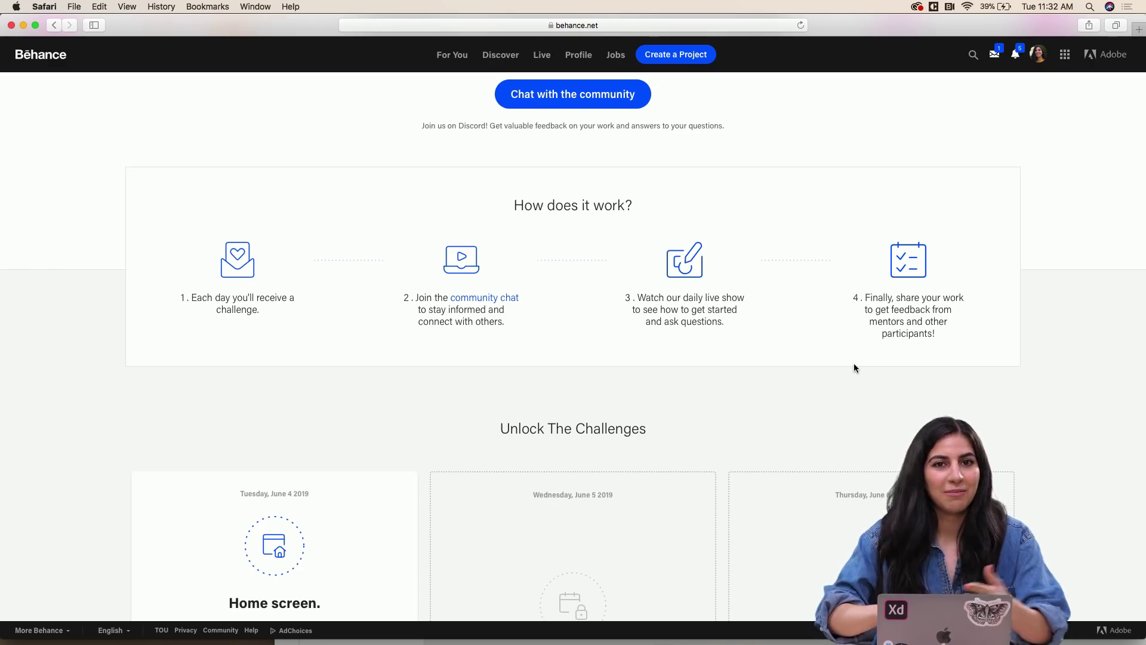
- Look through the Unlock The Challenges cards, including the Home screen challenge, and continue to the Next Steps section
scroll(704, 381, down, 6)
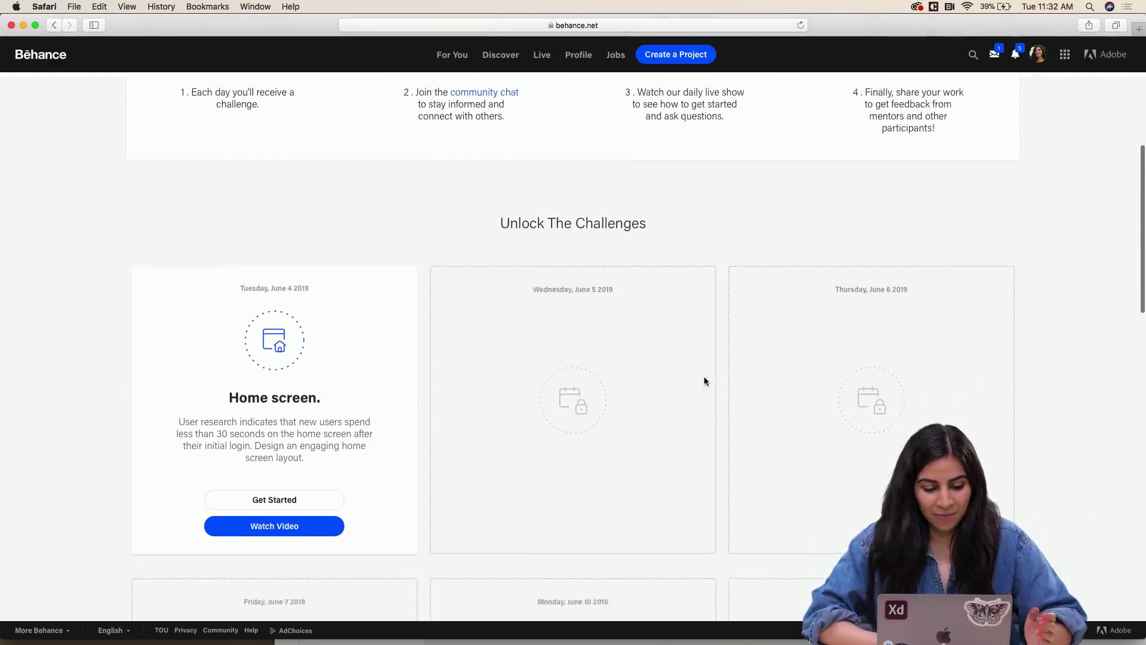
scroll(704, 379, up, 2)
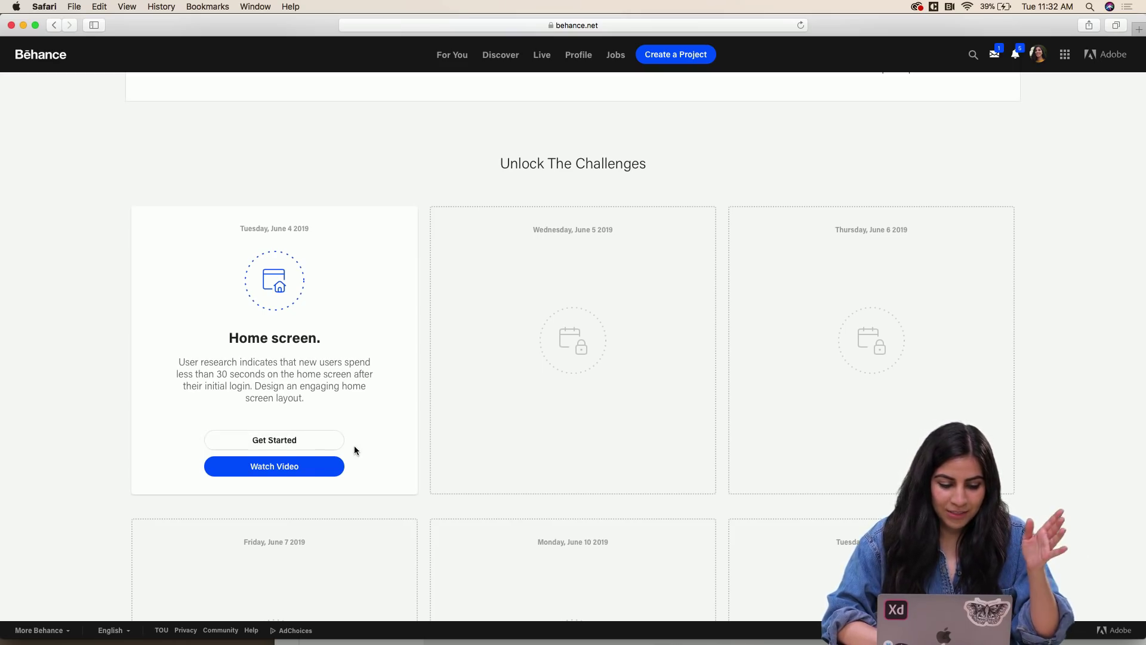
scroll(354, 446, down, 3)
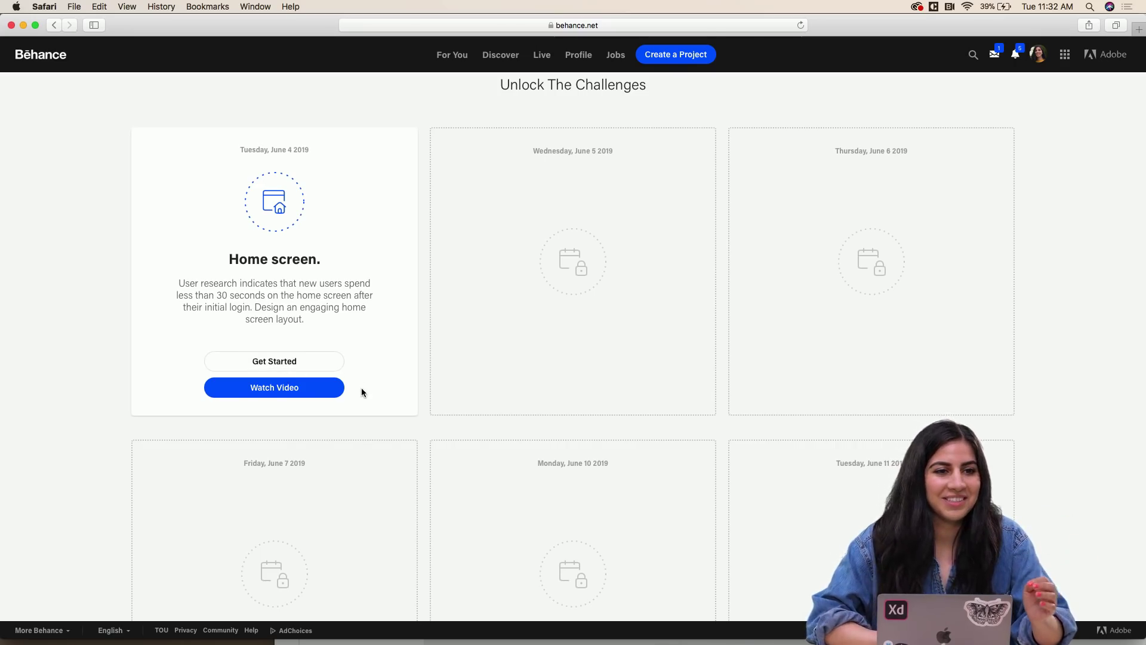
scroll(357, 353, down, 10)
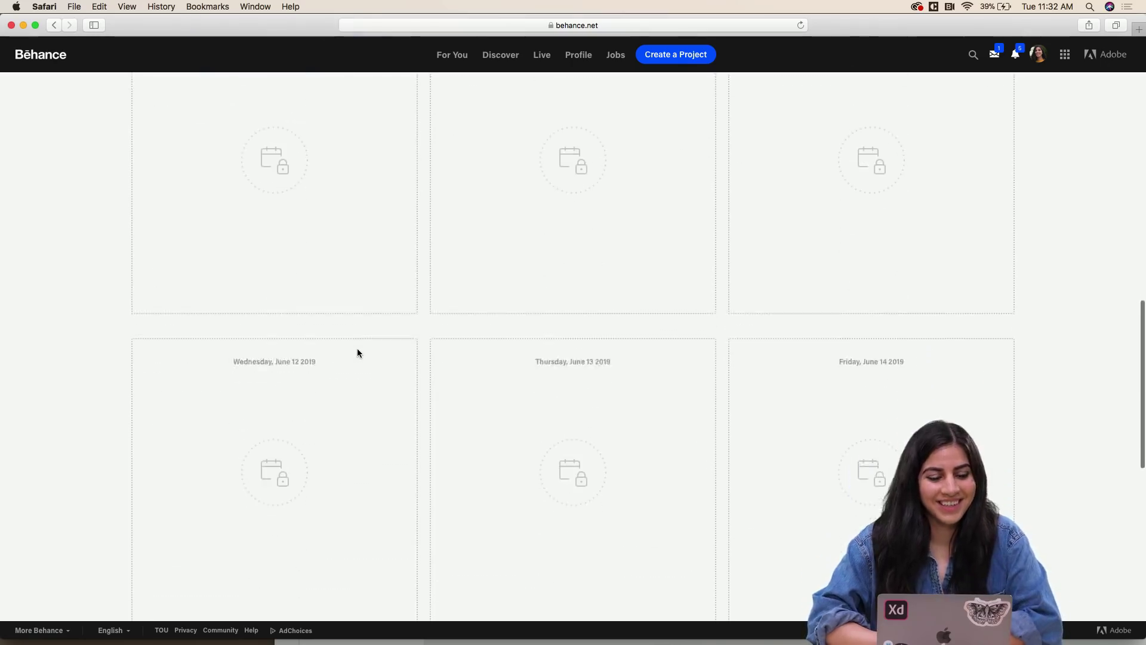
scroll(357, 349, down, 5)
scroll(383, 391, up, 1)
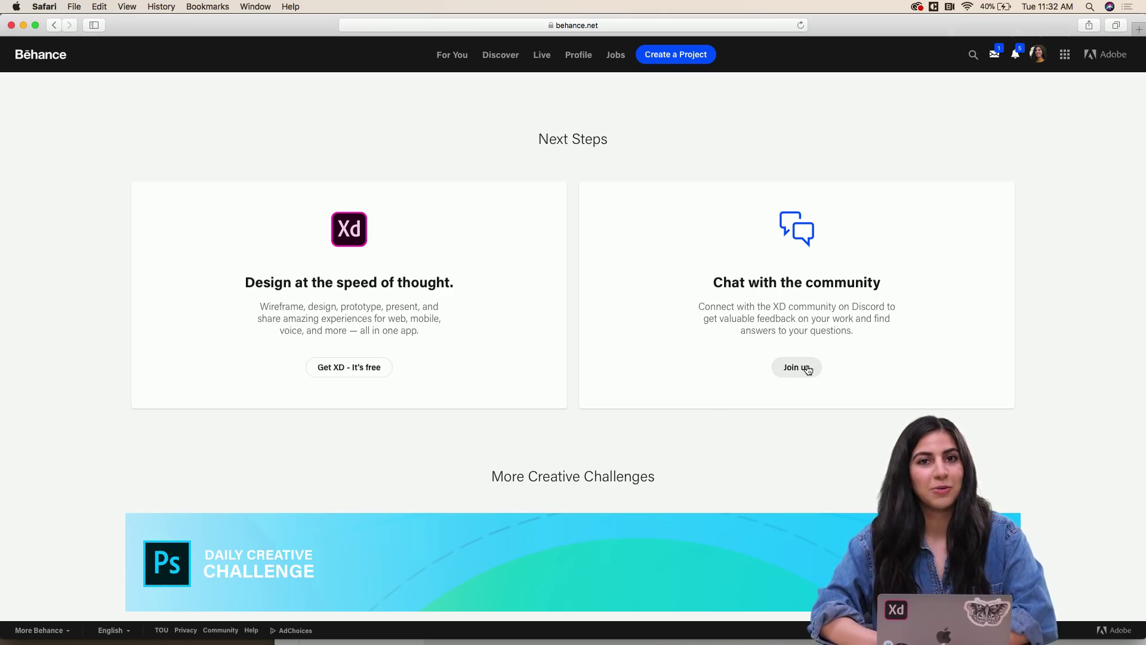
- Switch to Discord and look over the Adobe XD server's design-feedback channel and its member list
mouse_move(623, 644)
click(726, 635)
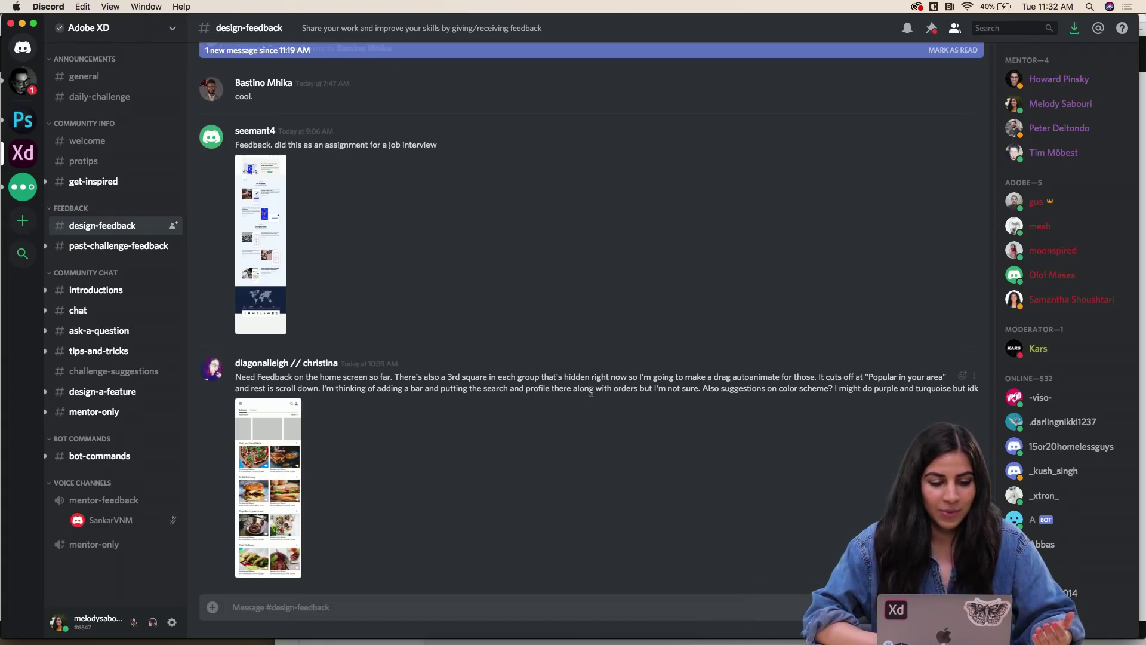
scroll(591, 391, up, 10)
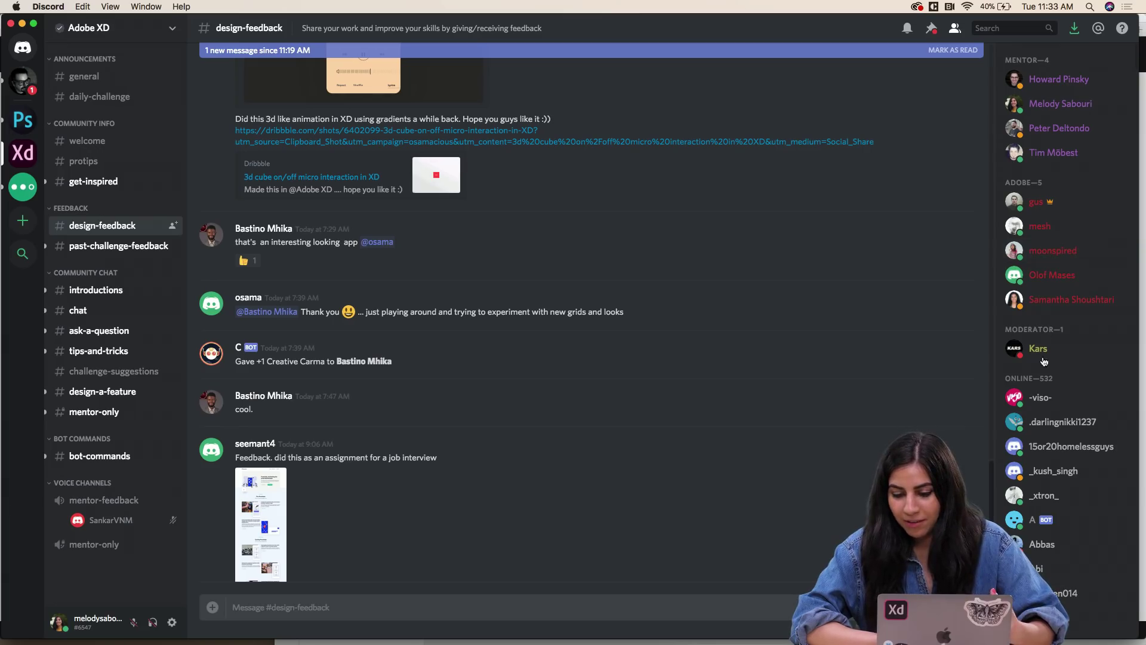
scroll(1038, 356, down, 1)
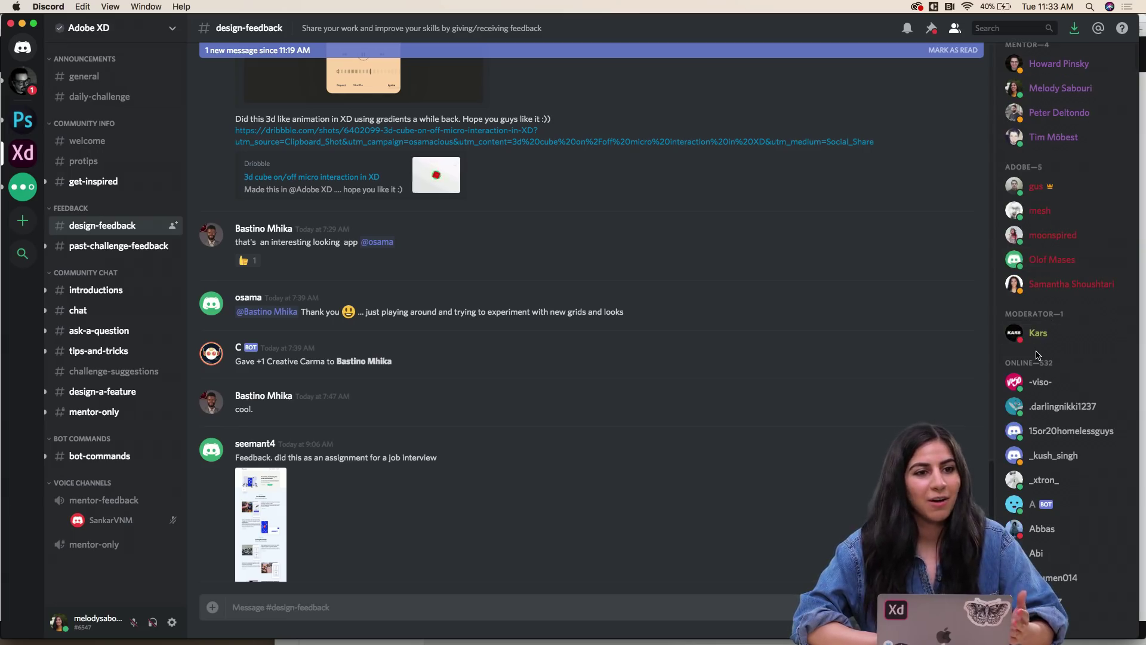
scroll(1037, 356, down, 5)
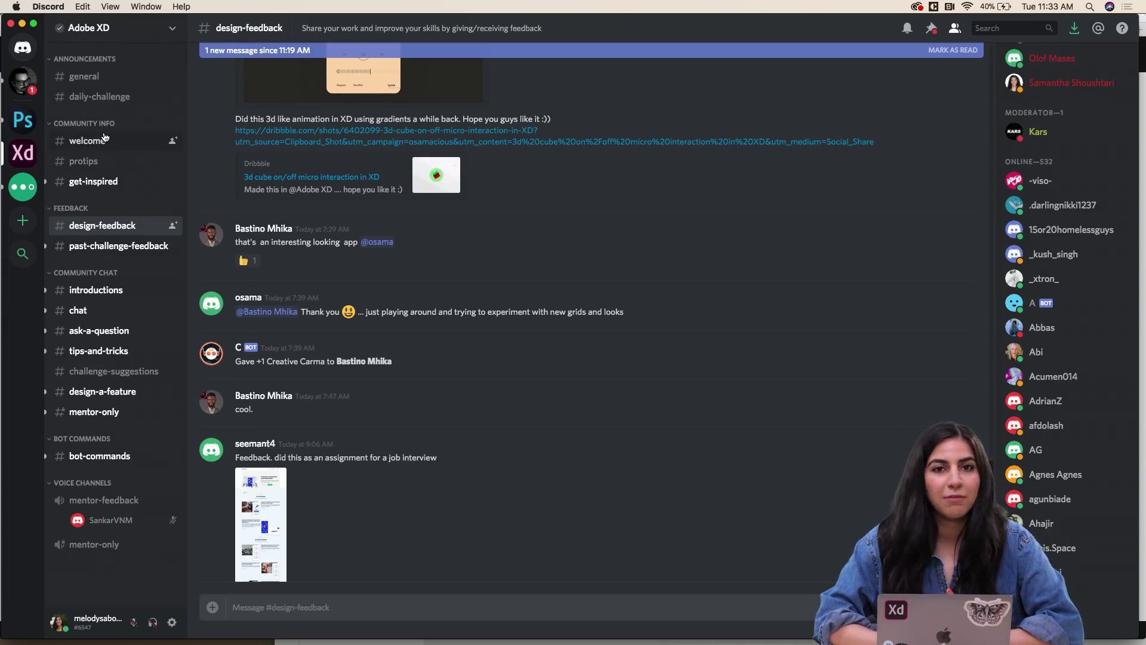
- View the protips channel and the latest design posts in the get-inspired channel
click(90, 165)
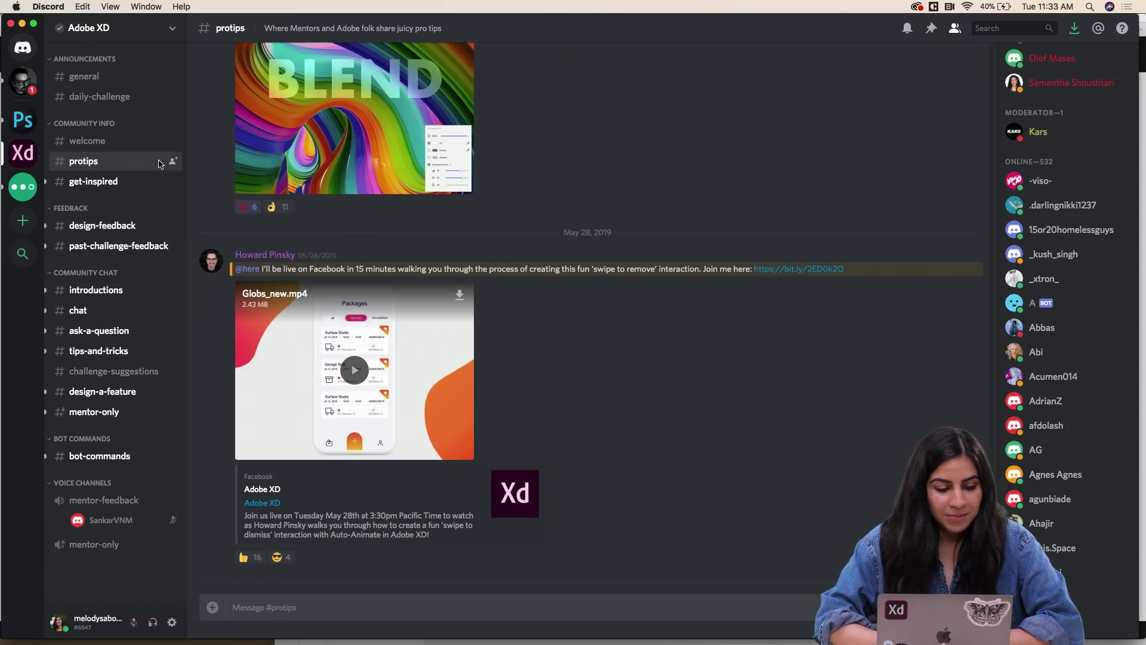
click(96, 185)
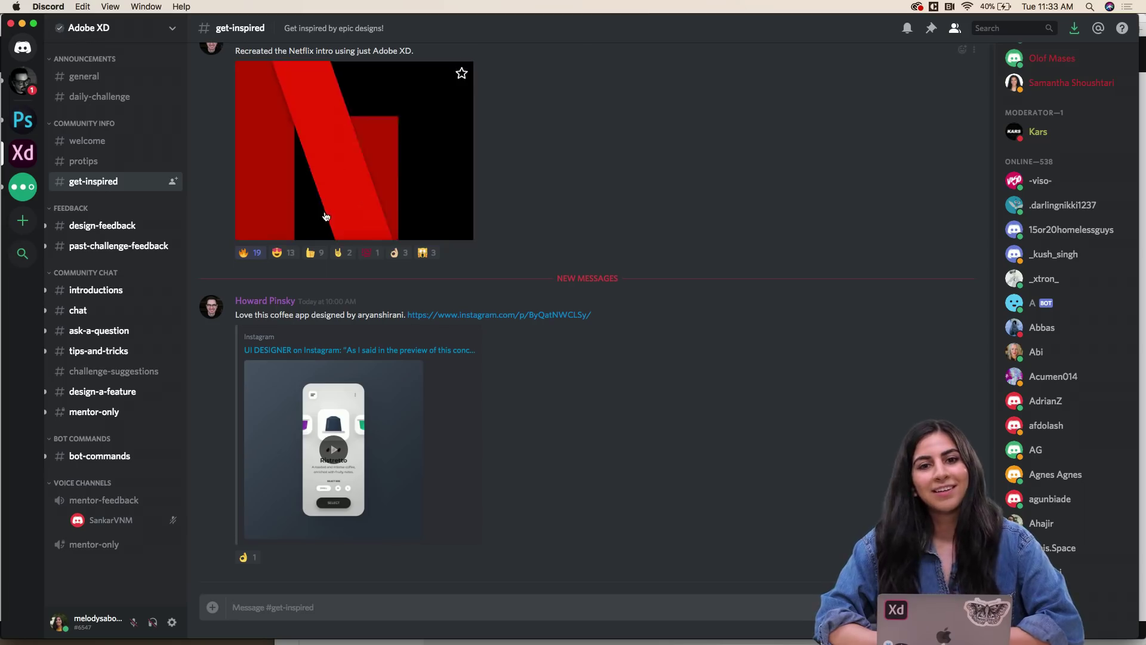
scroll(358, 215, up, 1)
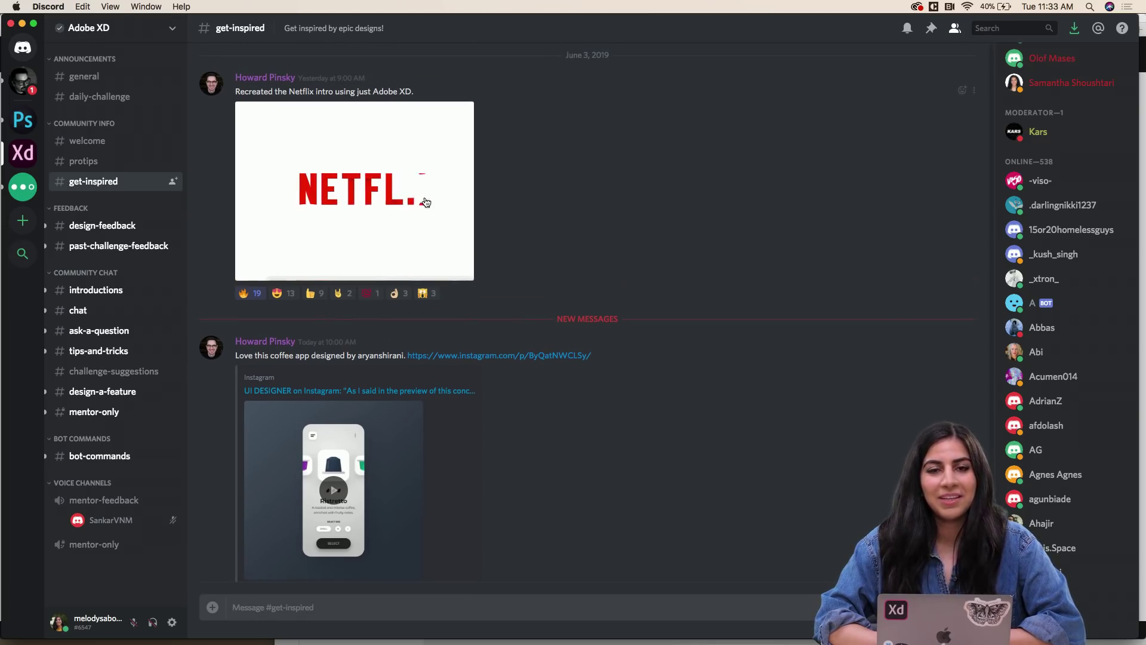
scroll(517, 225, up, 1)
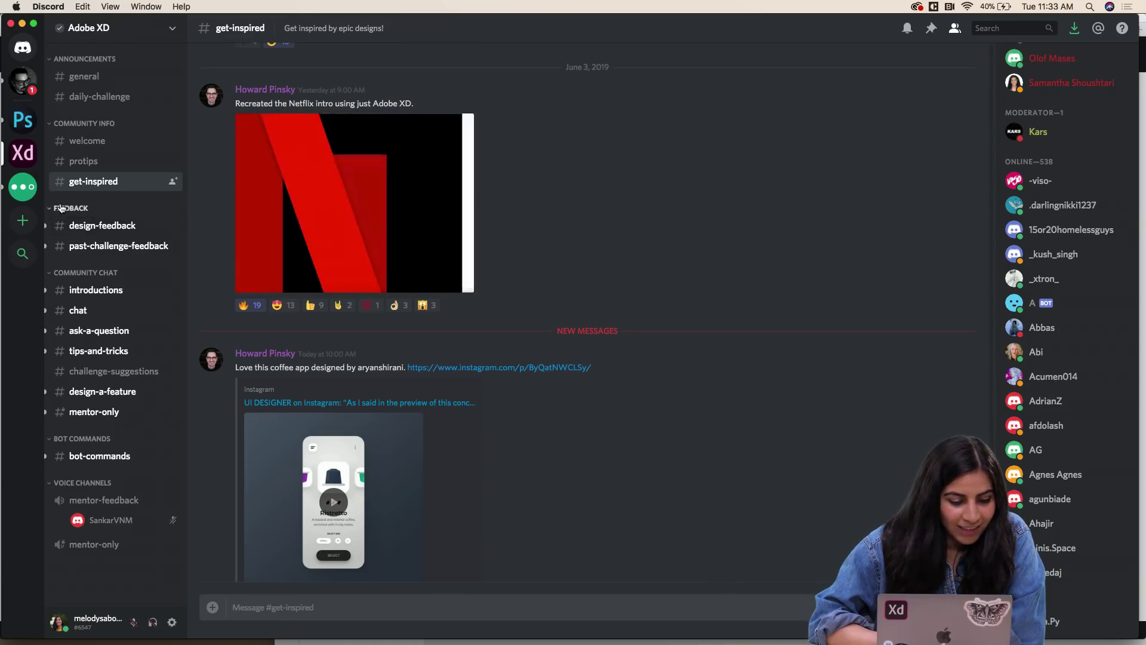
- Open the design-feedback channel and browse the earlier shared designs and the critiques from community members
click(111, 227)
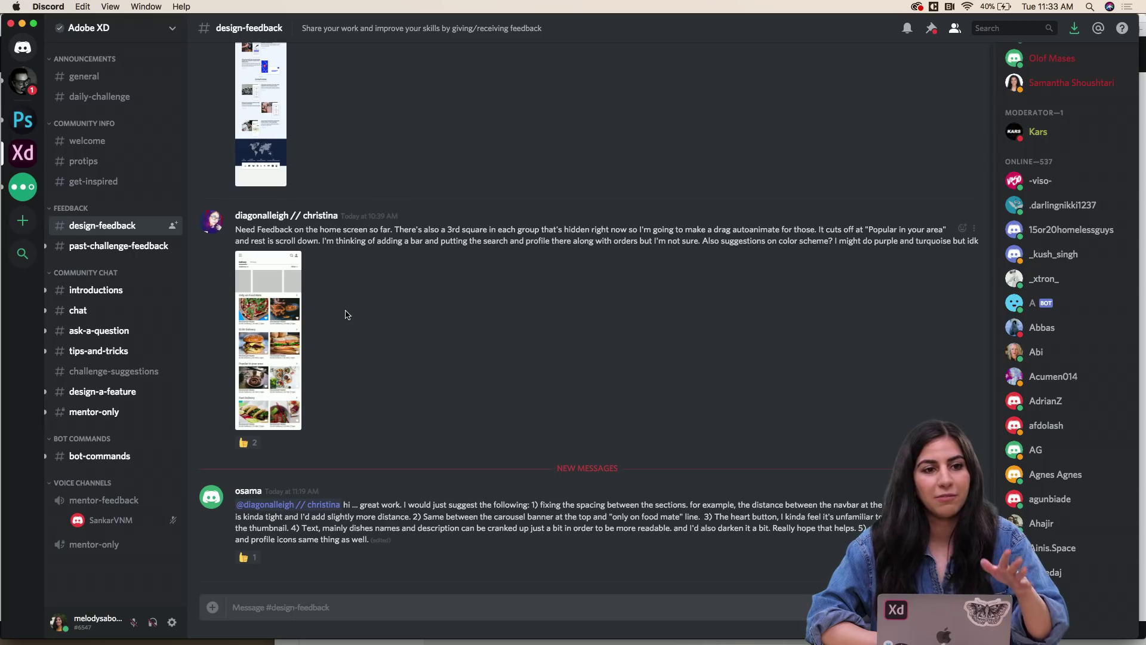
scroll(346, 315, up, 5)
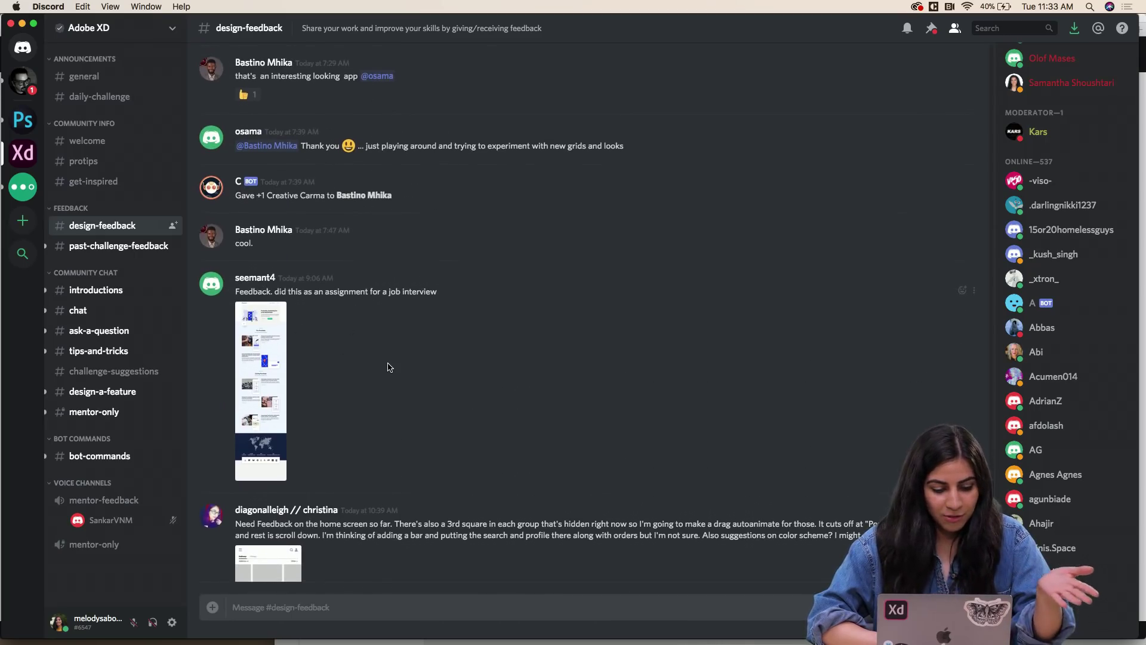
scroll(388, 367, up, 5)
scroll(388, 367, up, 3)
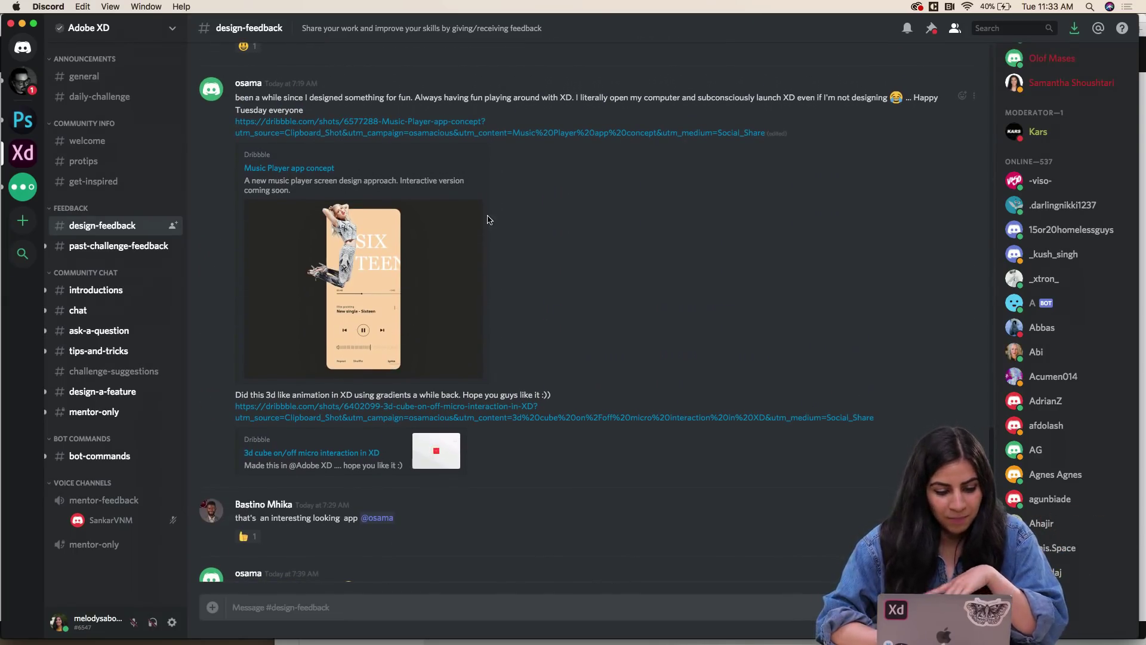
scroll(488, 219, up, 10)
scroll(488, 219, up, 2)
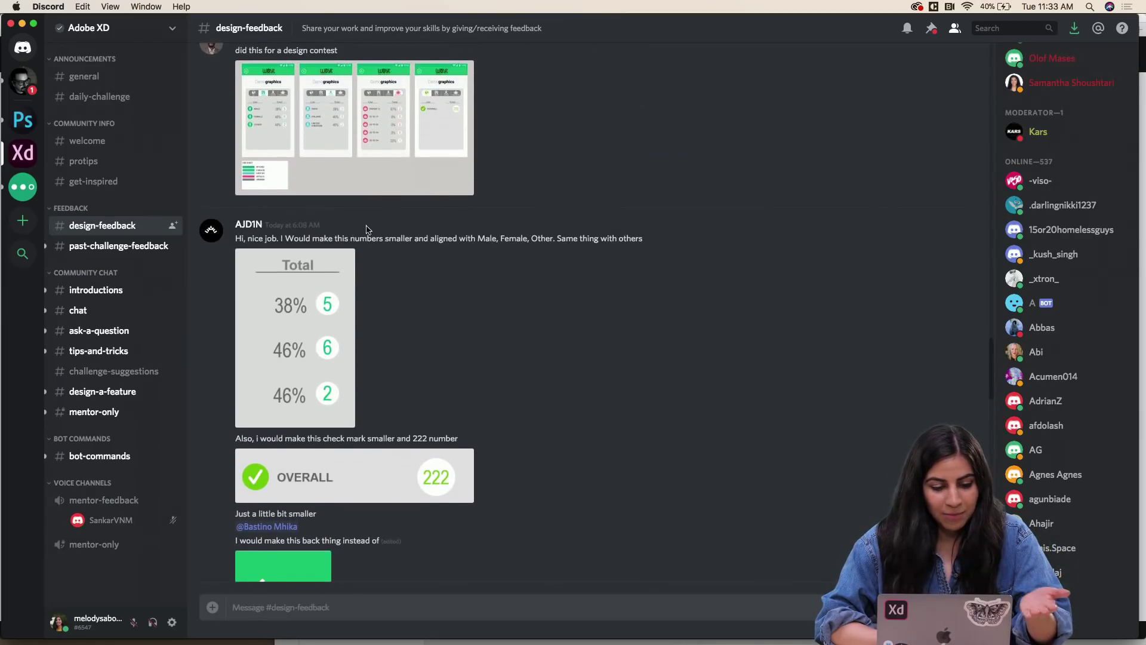
scroll(398, 267, up, 8)
scroll(398, 267, up, 4)
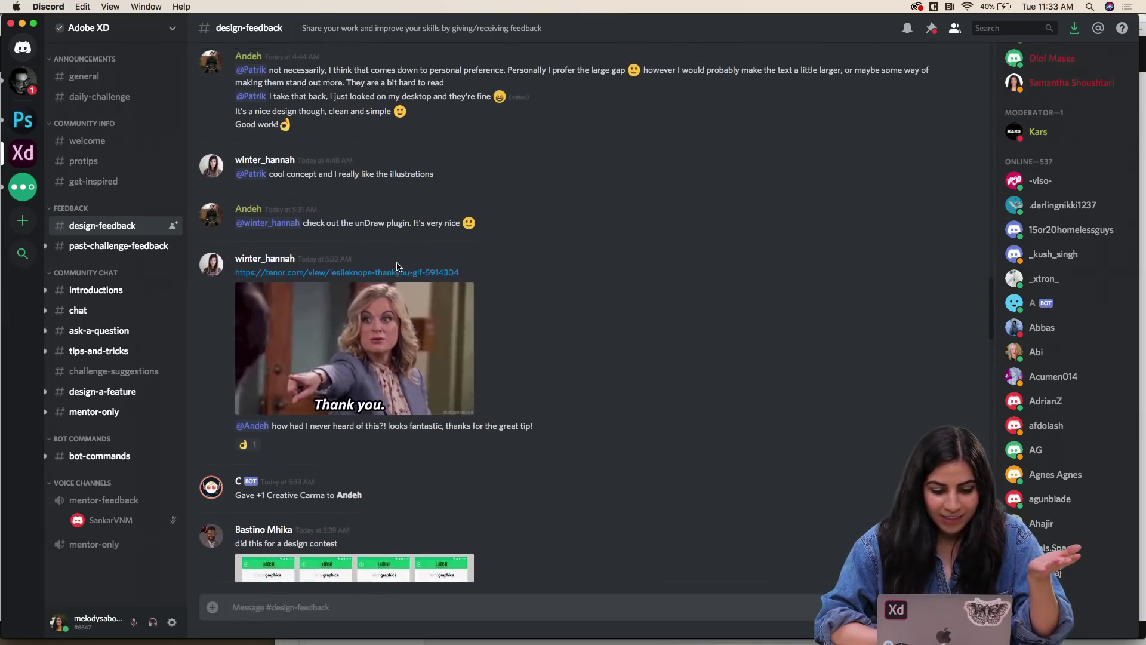
scroll(489, 397, down, 15)
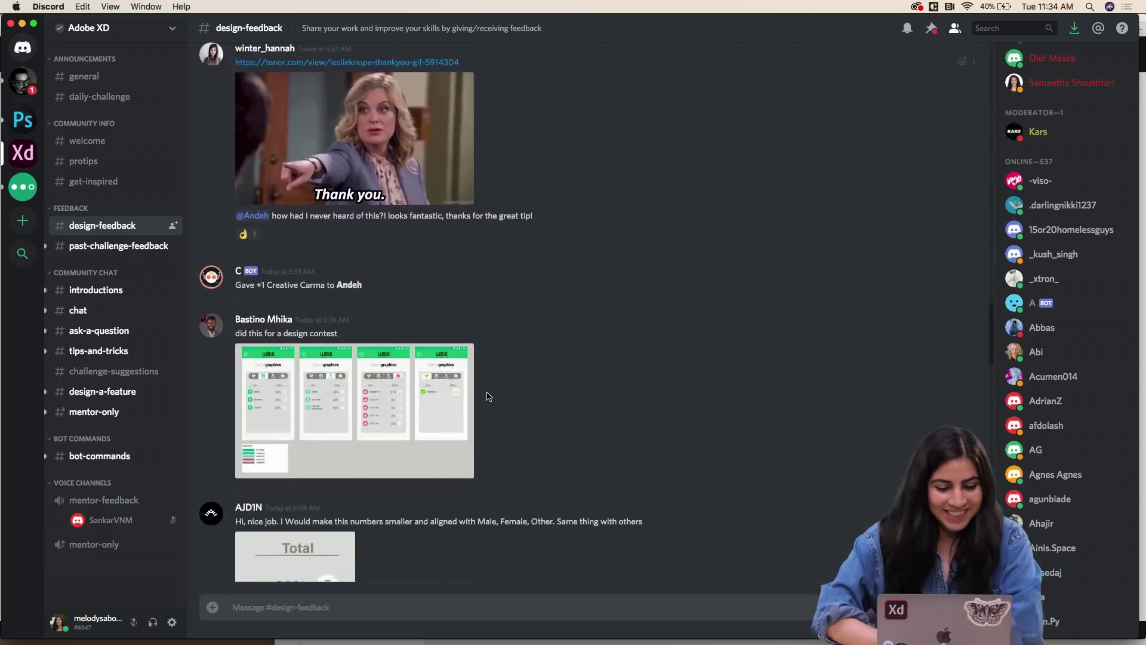
scroll(488, 396, down, 2)
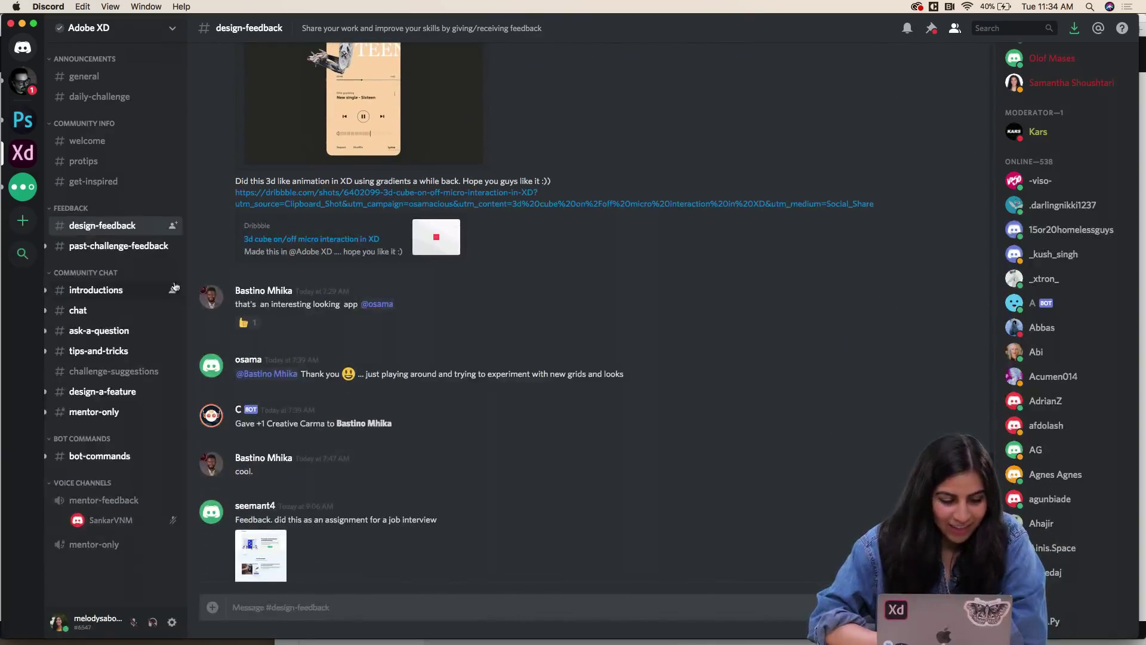
- Open the past-challenge-feedback channel and read through the new messages about earlier challenge submissions
click(127, 249)
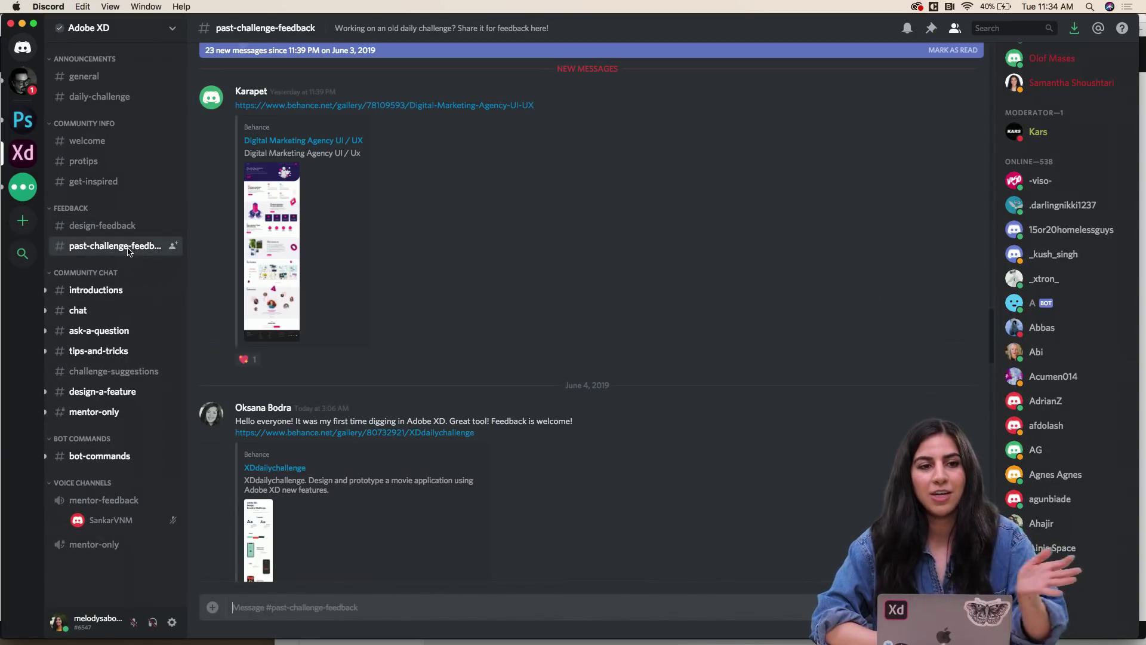
scroll(292, 312, down, 3)
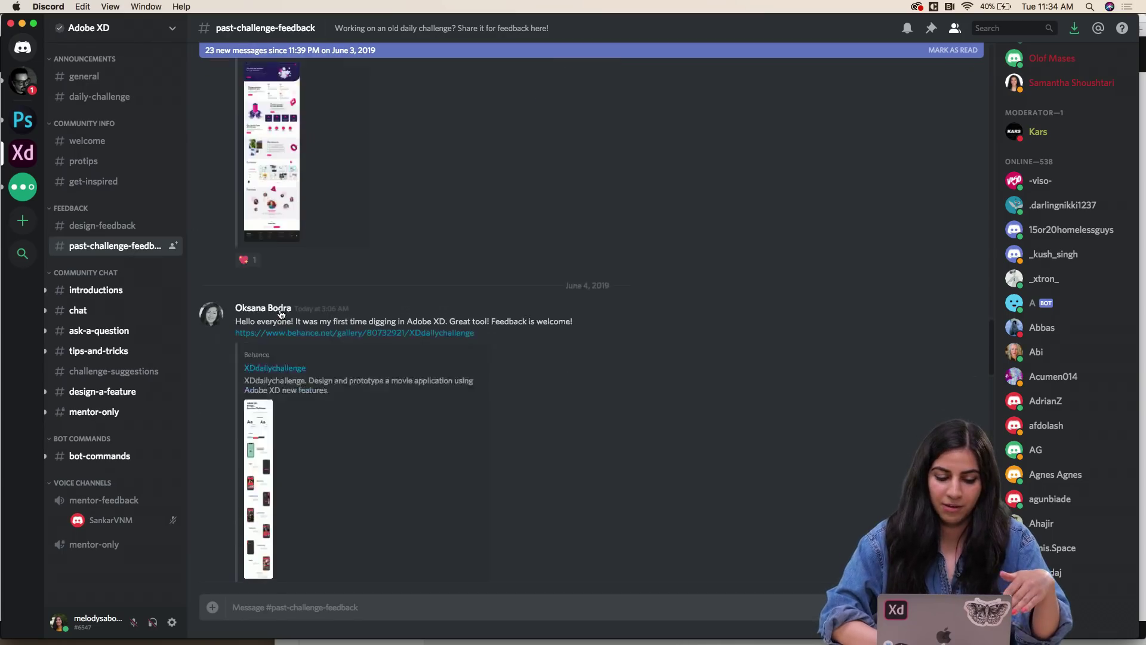
scroll(330, 379, down, 15)
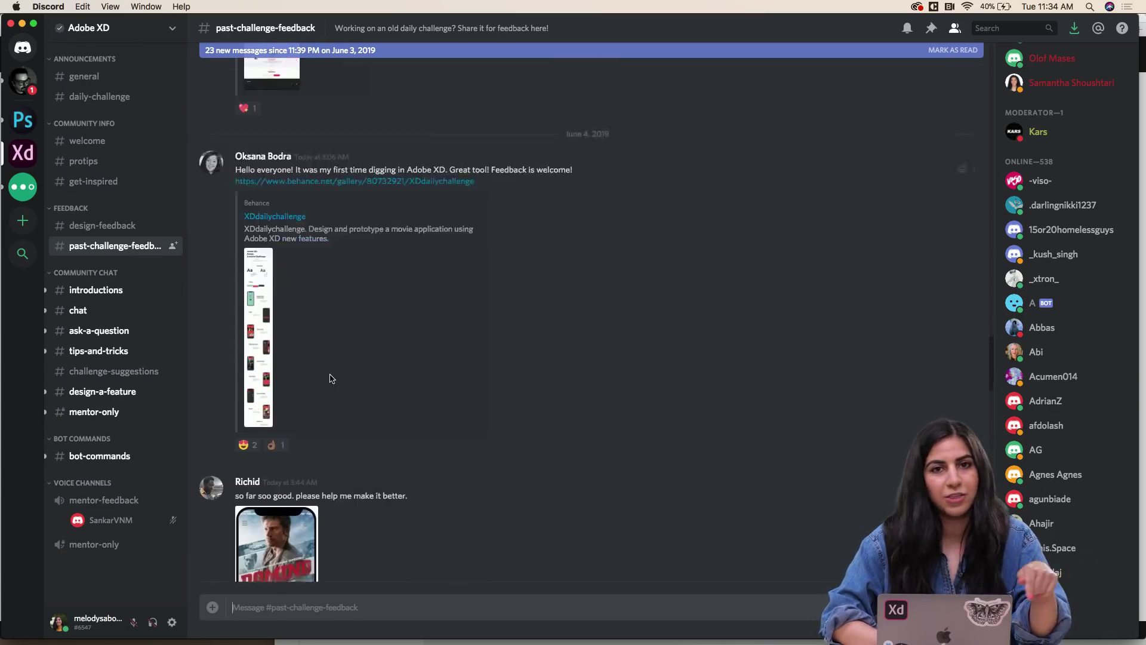
scroll(346, 281, down, 10)
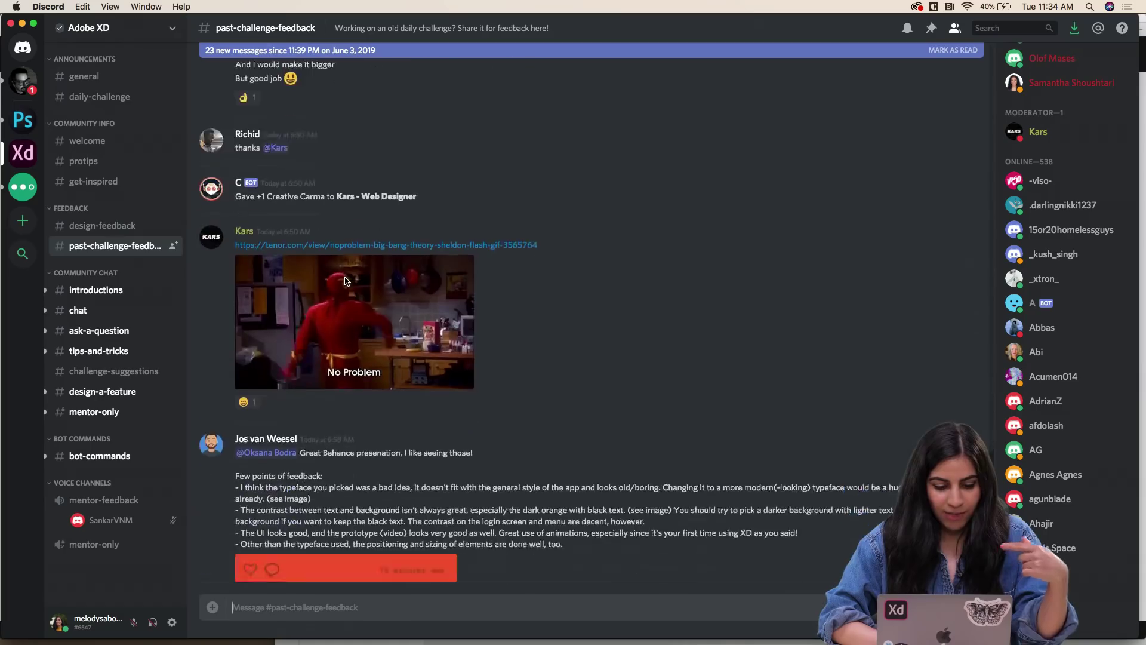
- Visit the community chat and introductions channels, and read the questions and answers in ask-a-question
click(80, 310)
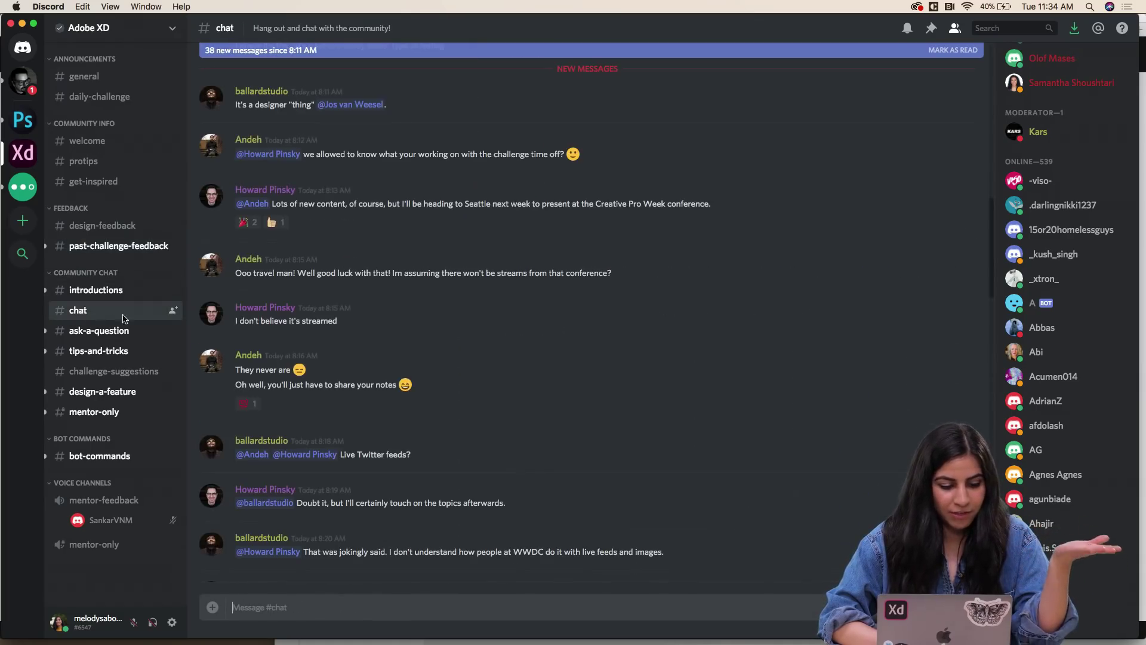
click(95, 290)
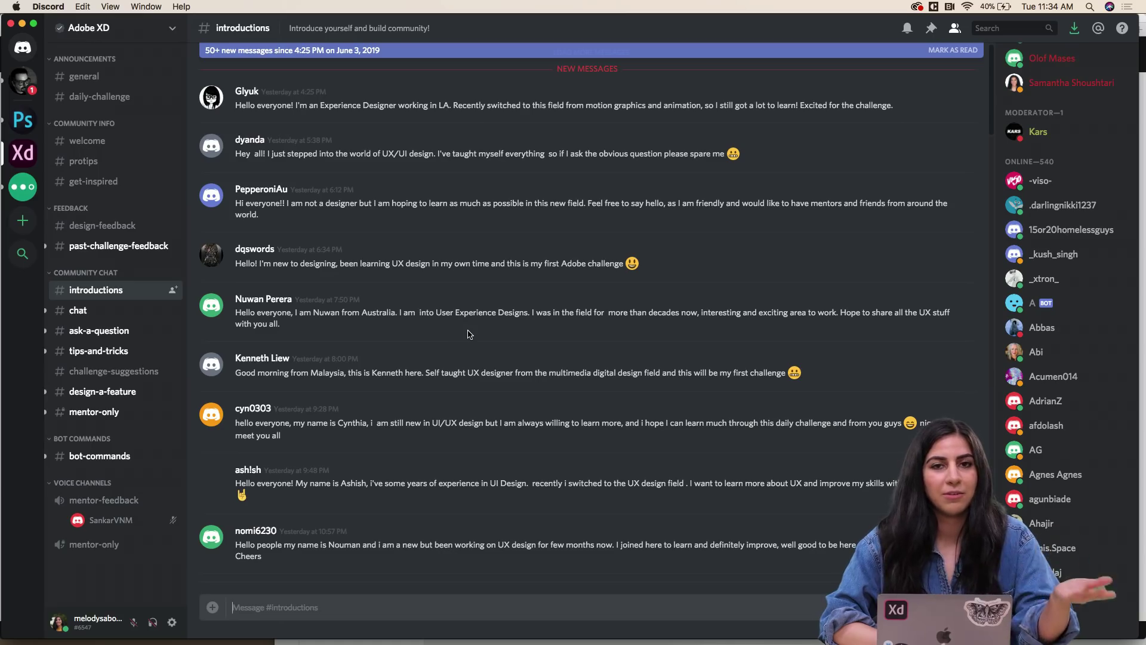
click(93, 333)
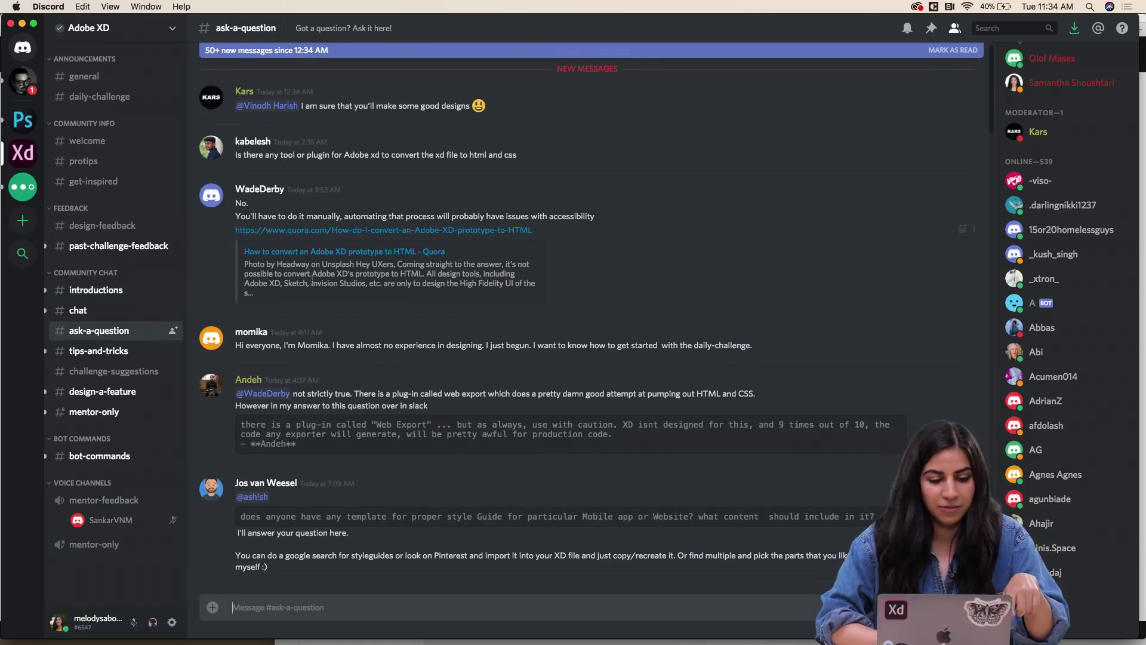
scroll(368, 342, down, 10)
scroll(368, 342, down, 2)
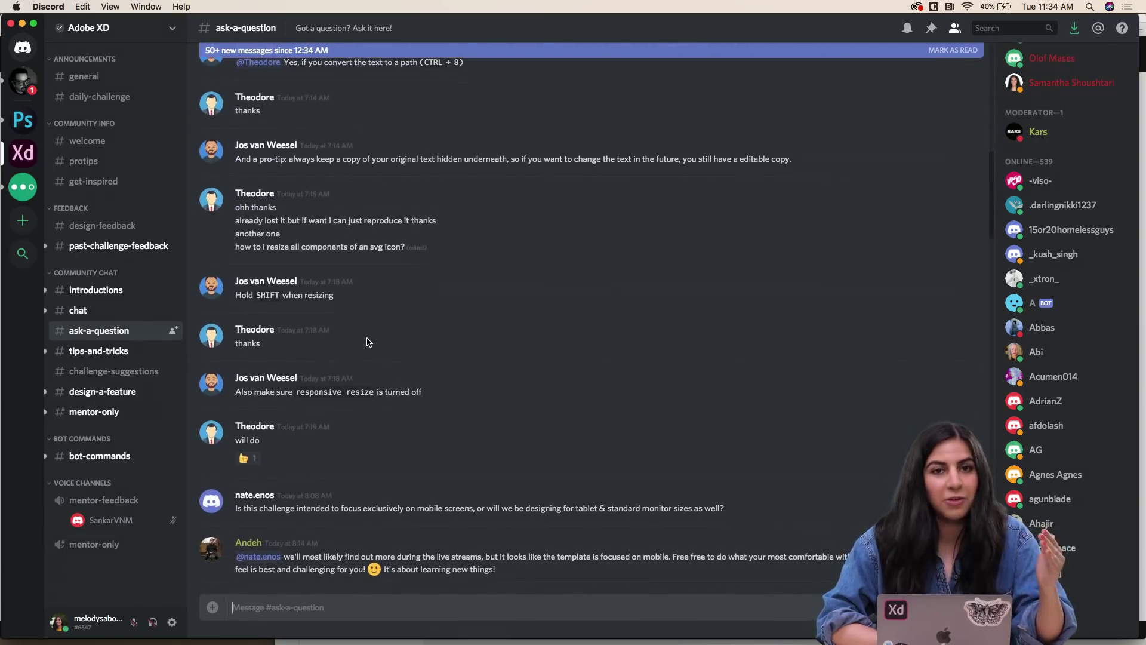
scroll(368, 341, down, 10)
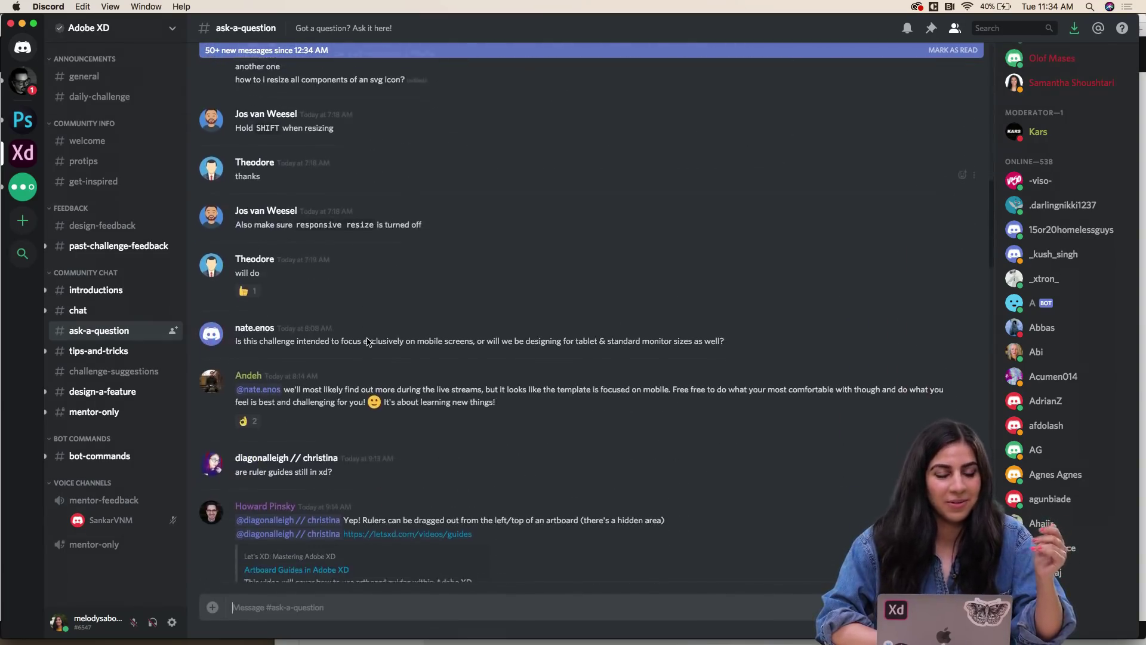
- Finish reading ask-a-question, visit the tips-and-tricks channel and return to the design-feedback channel
scroll(368, 342, down, 15)
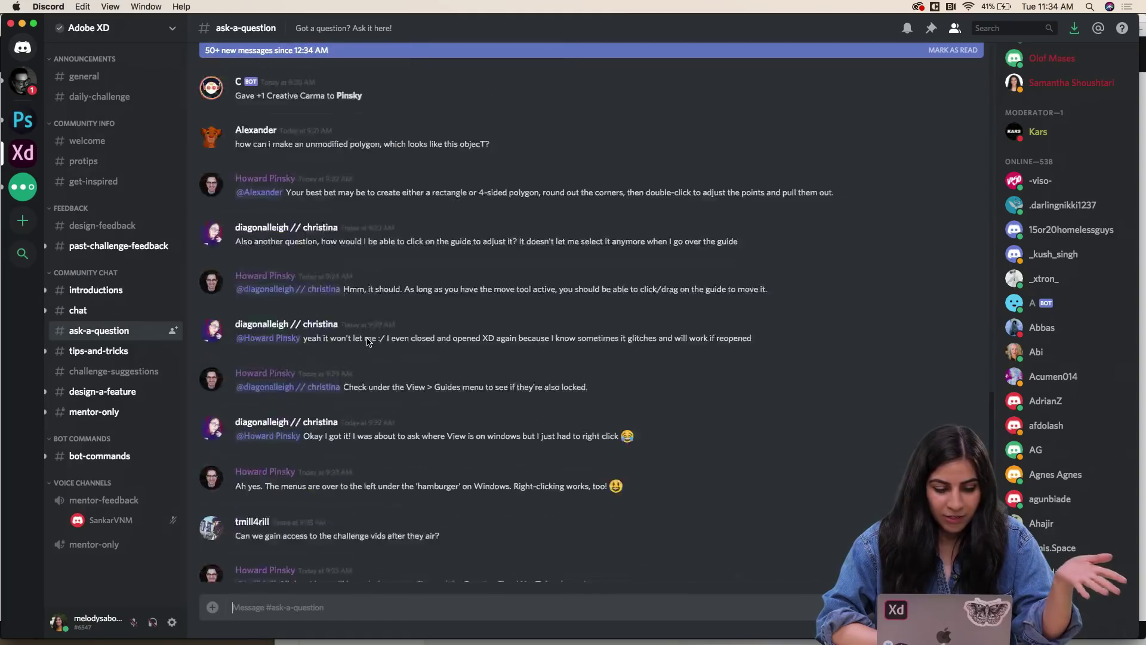
click(112, 357)
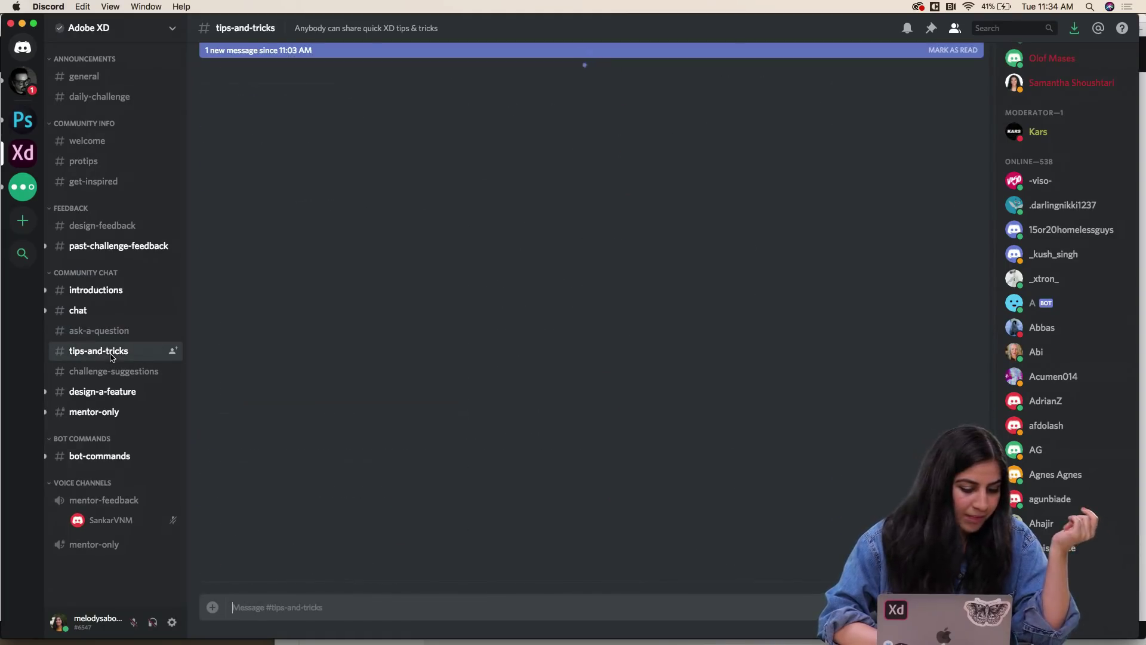
click(102, 225)
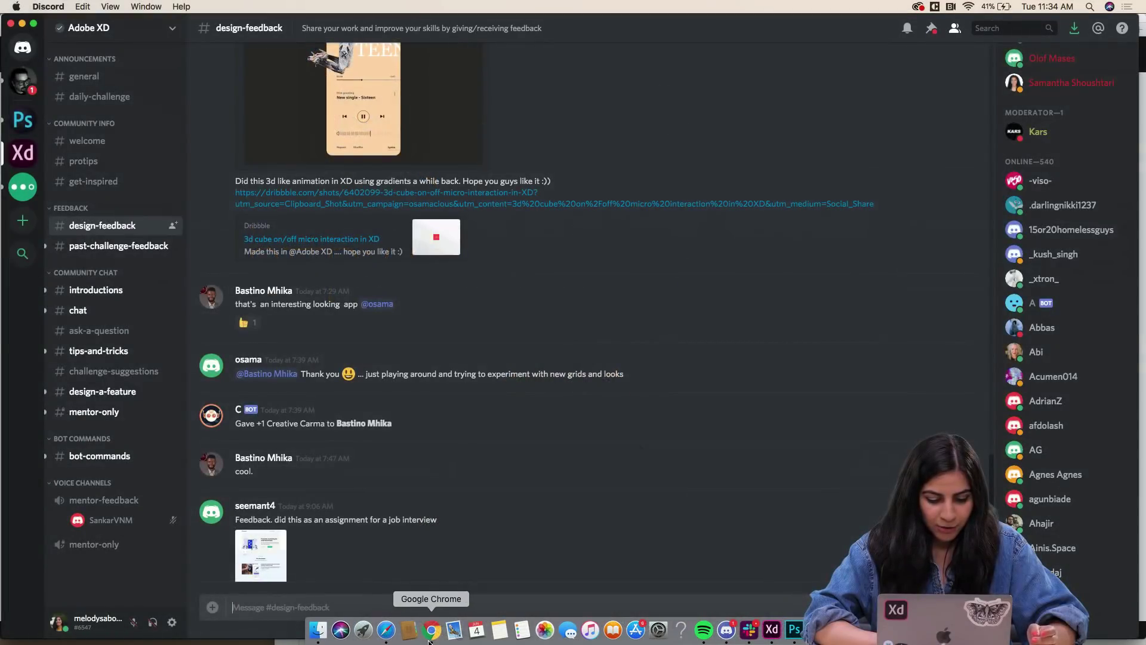
- Switch to Safari and view the Unlock The Challenges section of the Behance challenge page
click(429, 630)
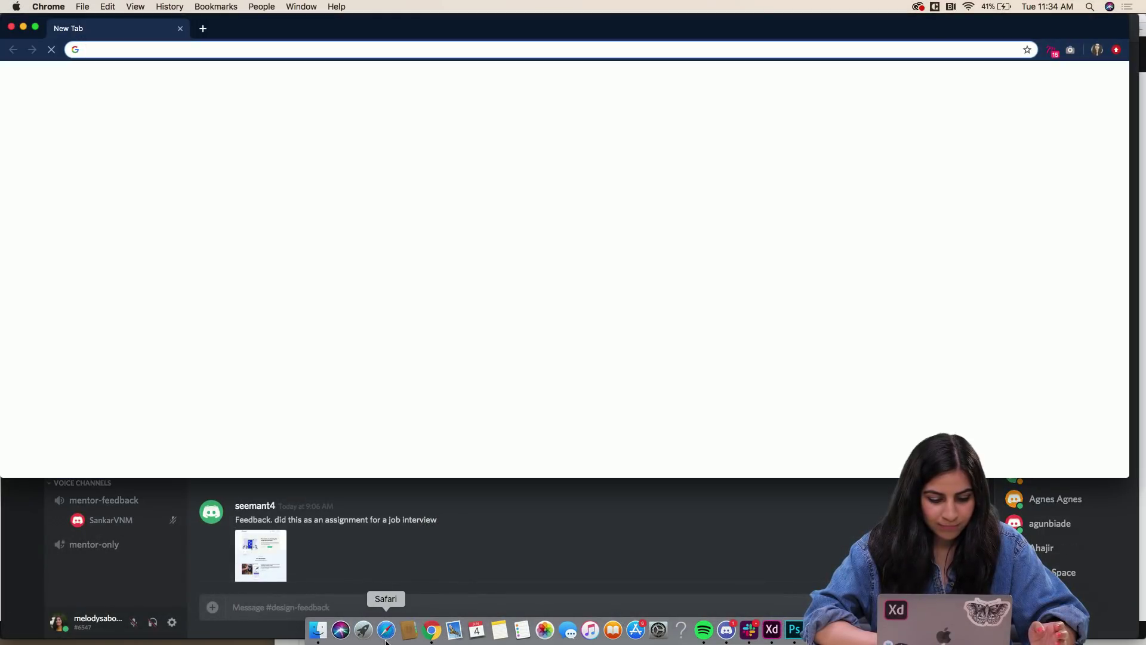
click(385, 630)
scroll(464, 251, up, 10)
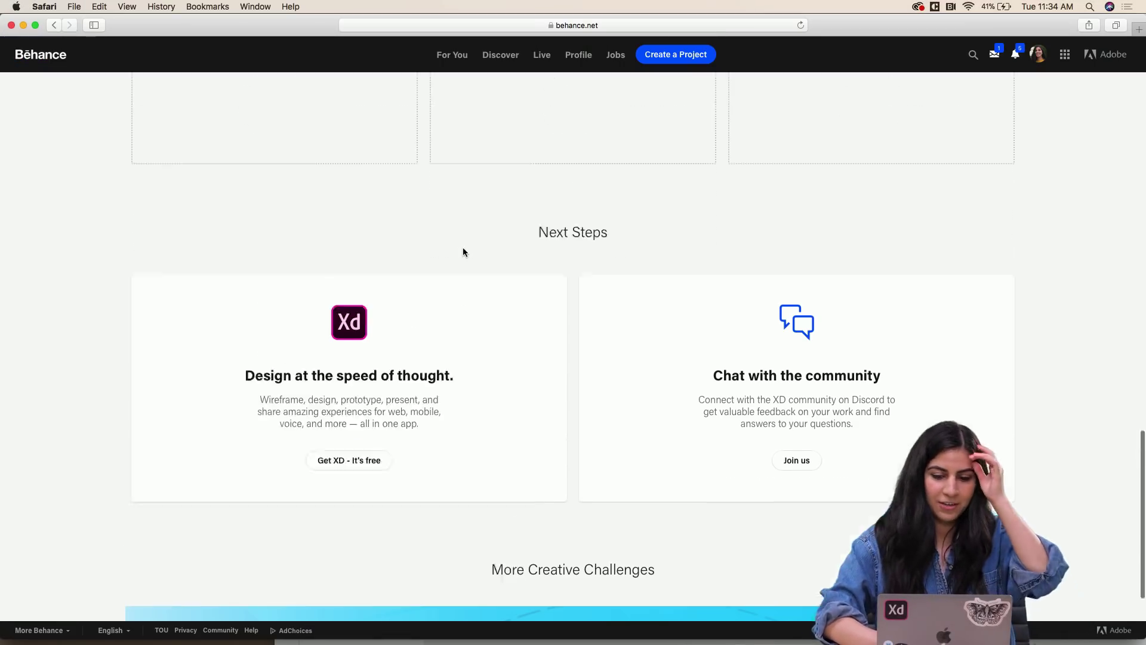
scroll(460, 251, down, 4)
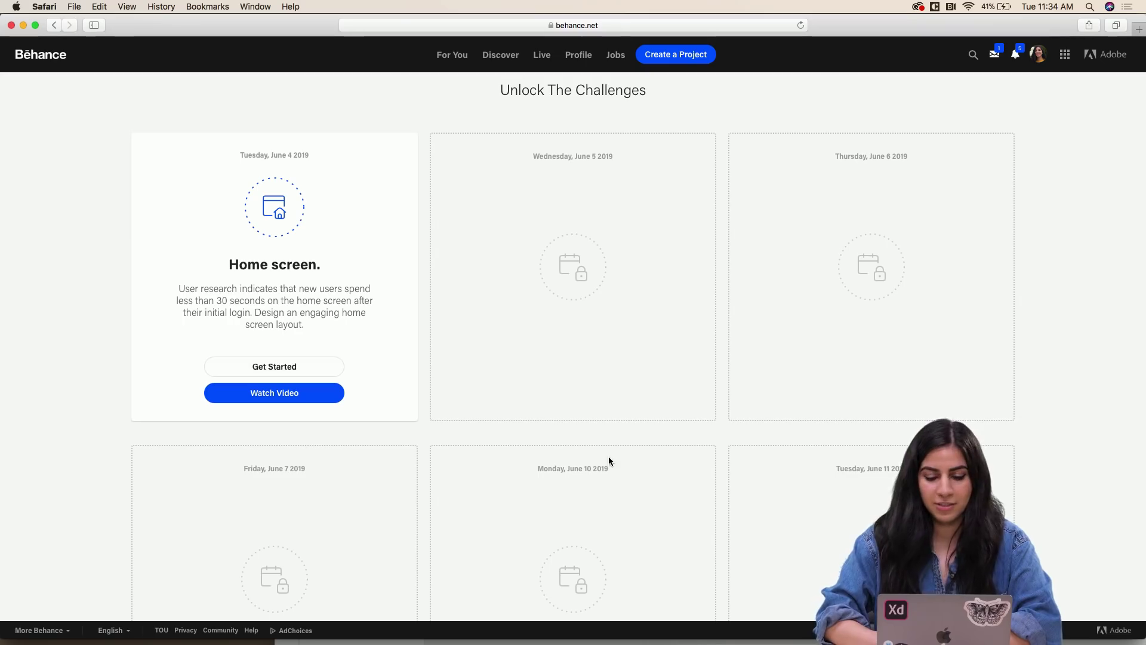
- Switch to Adobe XD and review the FoodDCC1 file's introduction, additional resources and Get Inspired section, briefly revisiting the Behance page
click(772, 639)
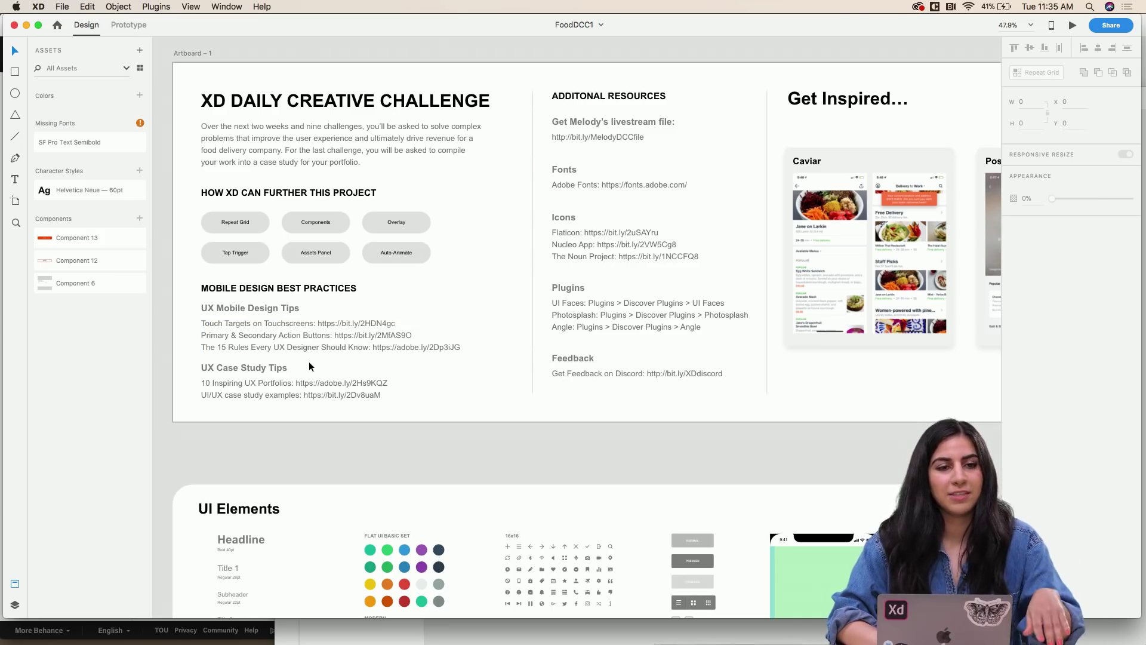
scroll(335, 361, right, 10)
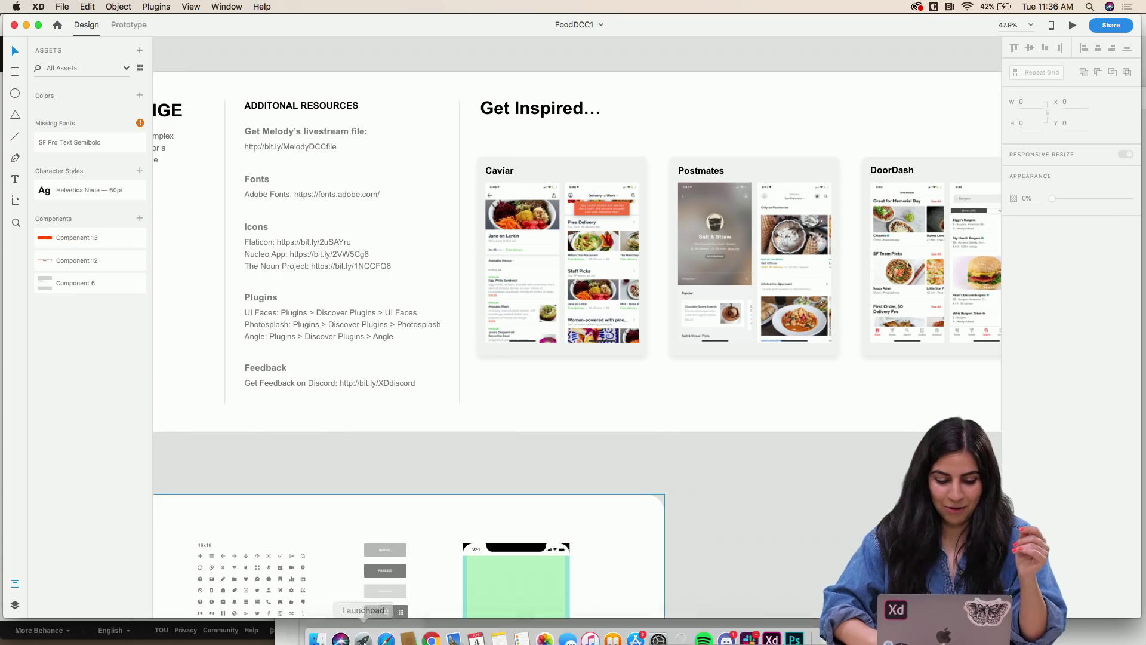
click(382, 628)
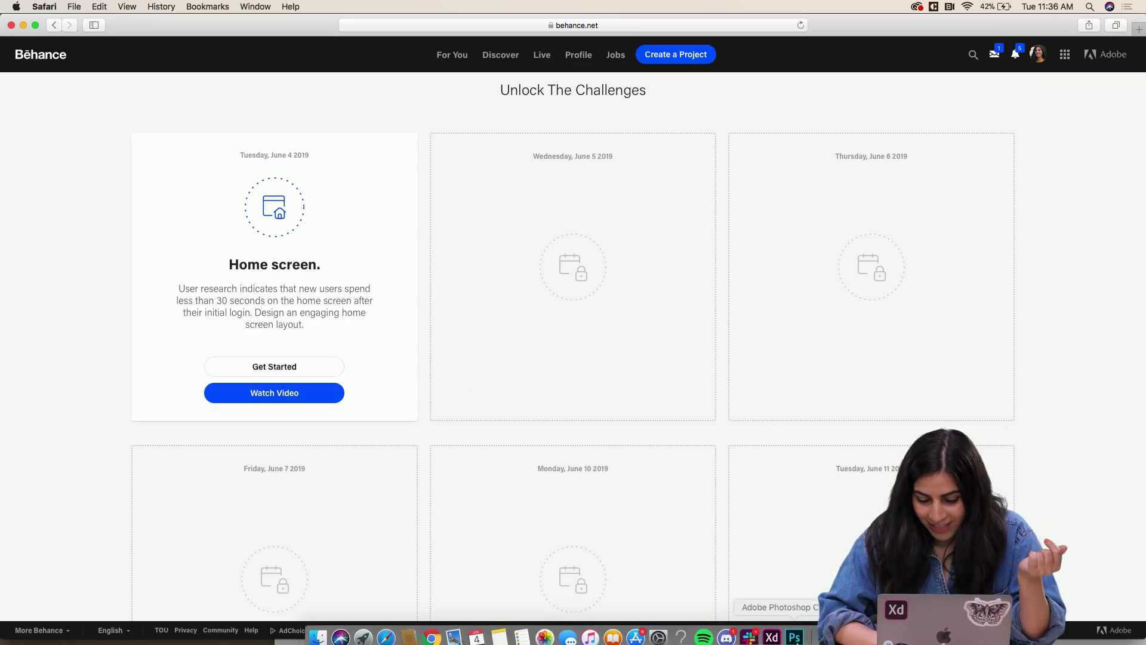
click(772, 636)
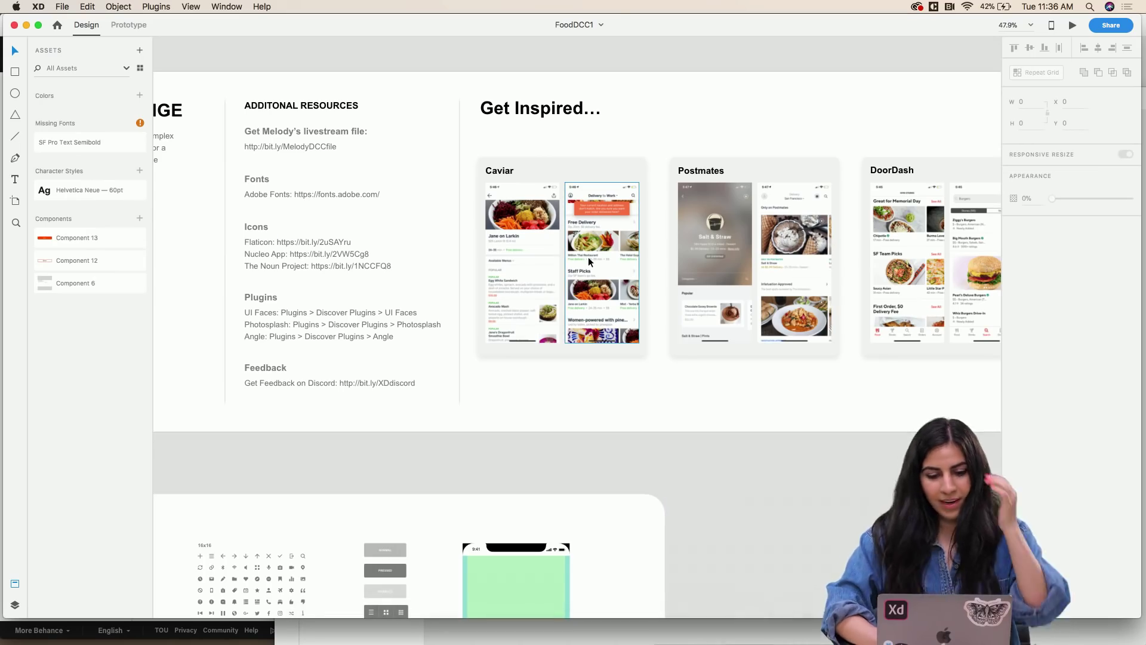
- Examine the Caviar and Postmates app screens up close in the Get Inspired section
scroll(550, 241, up, 3)
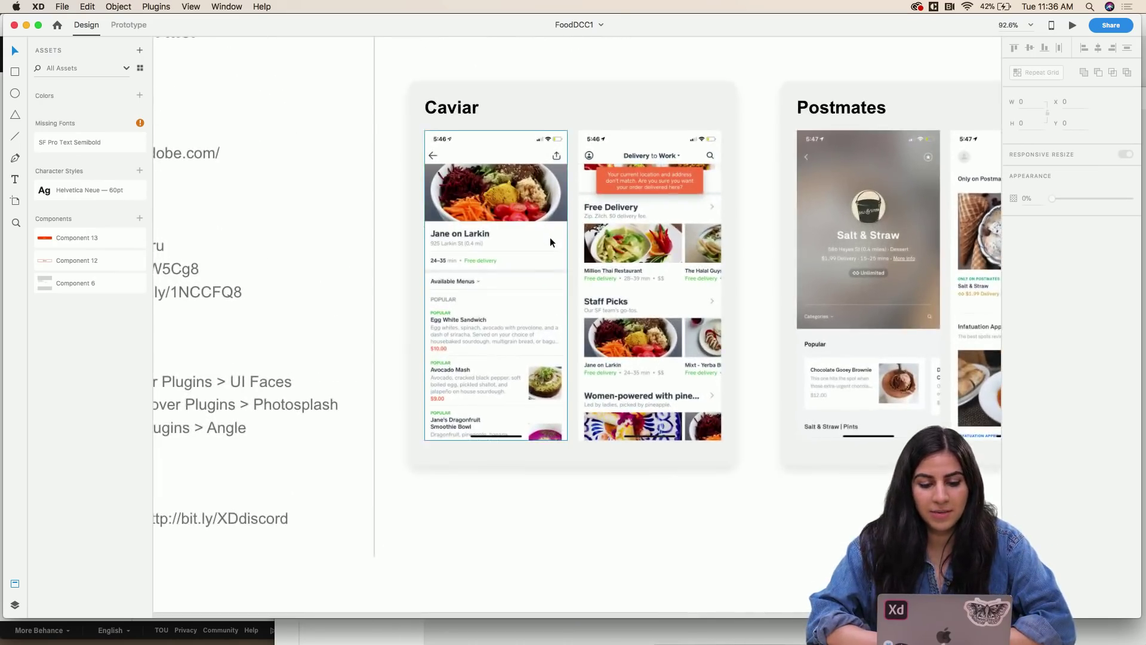
scroll(549, 242, up, 5)
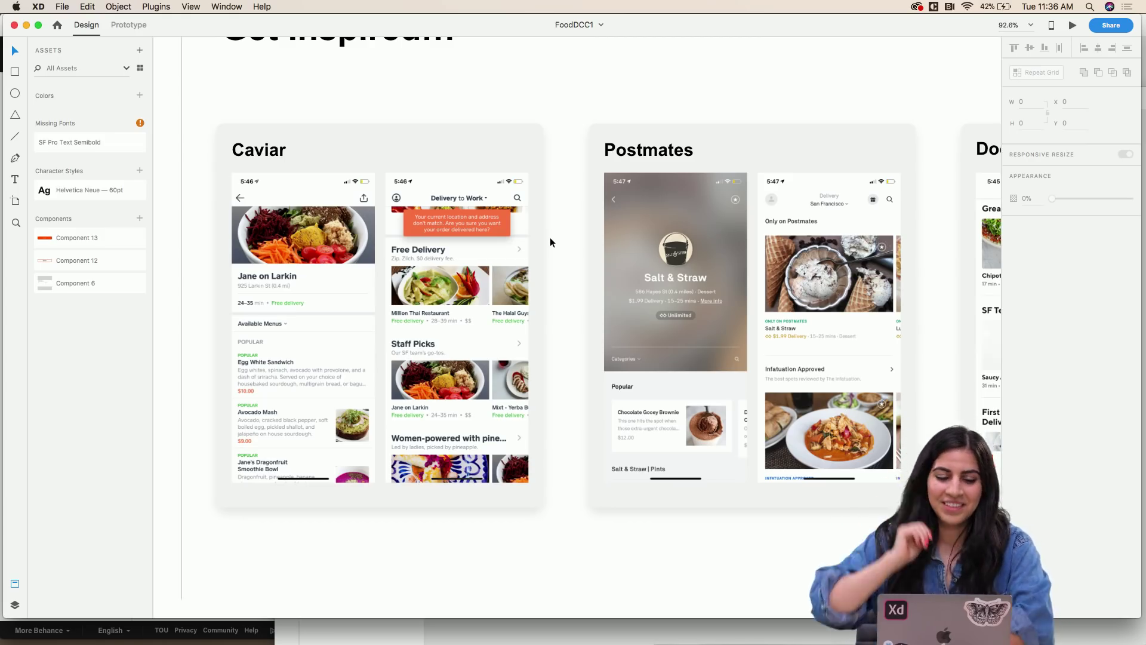
scroll(510, 258, right, 5)
scroll(510, 256, down, 5)
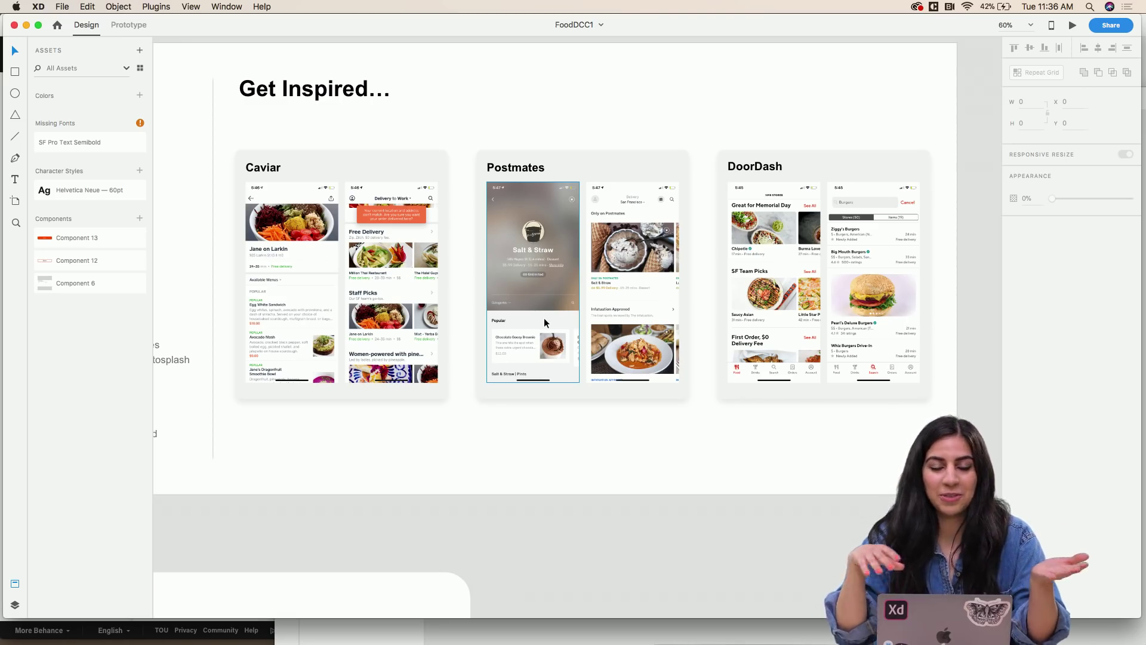
scroll(271, 203, up, 5)
scroll(271, 203, down, 3)
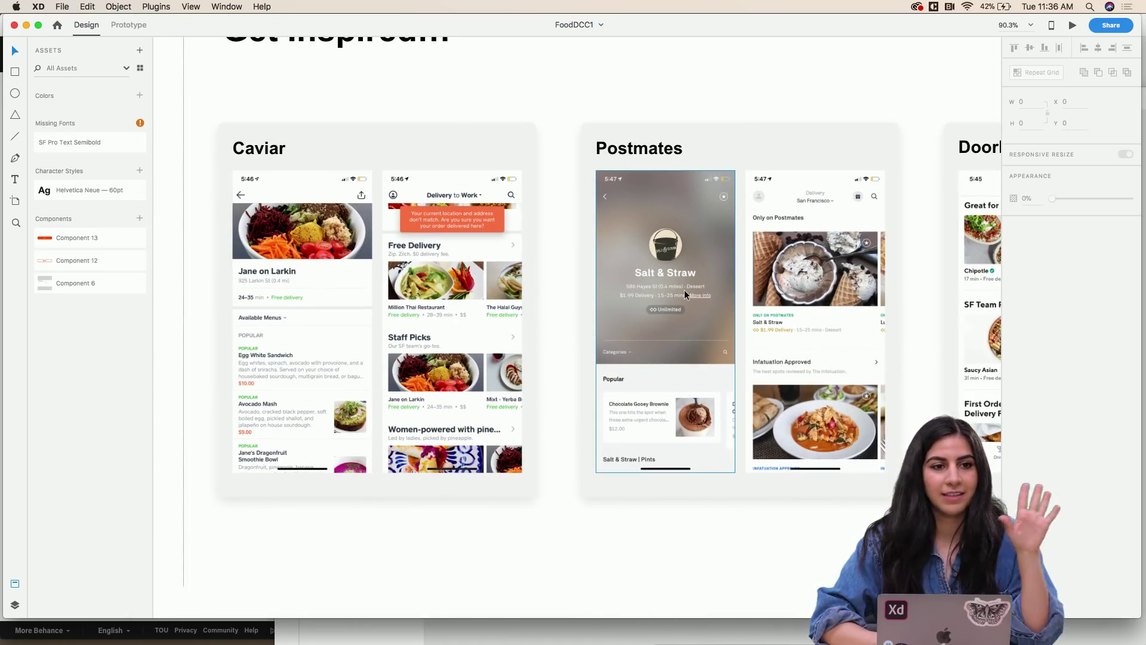
- Compare the Postmates and DoorDash example screens with the Caviar ones in the Get Inspired section
scroll(684, 289, right, 10)
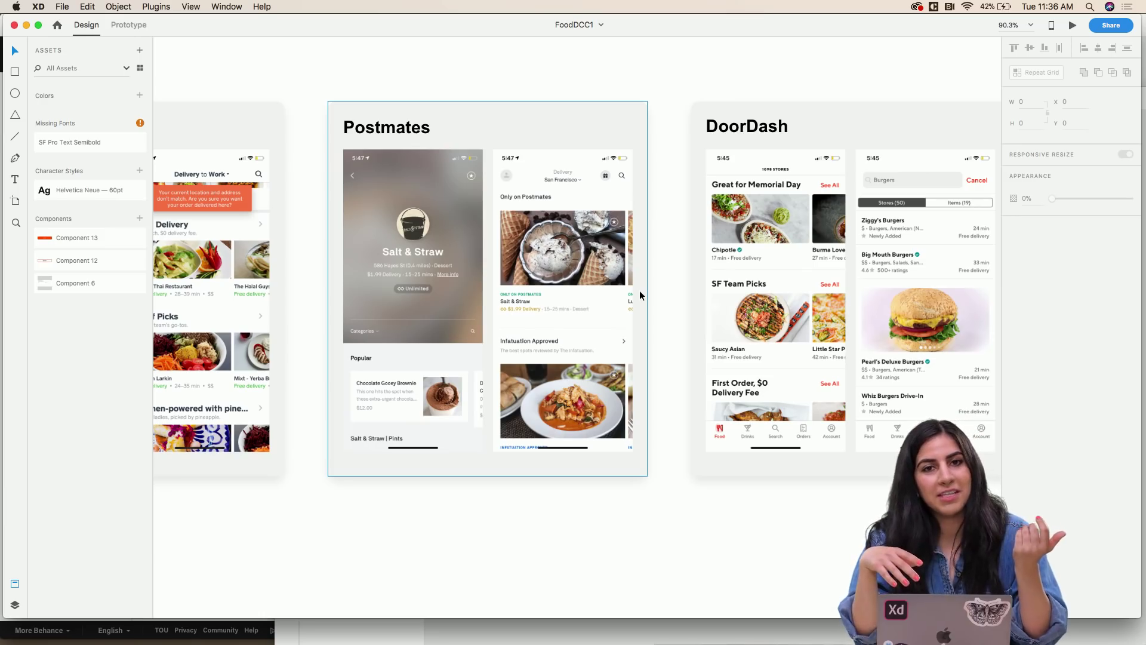
scroll(639, 290, left, 8)
scroll(639, 291, down, 2)
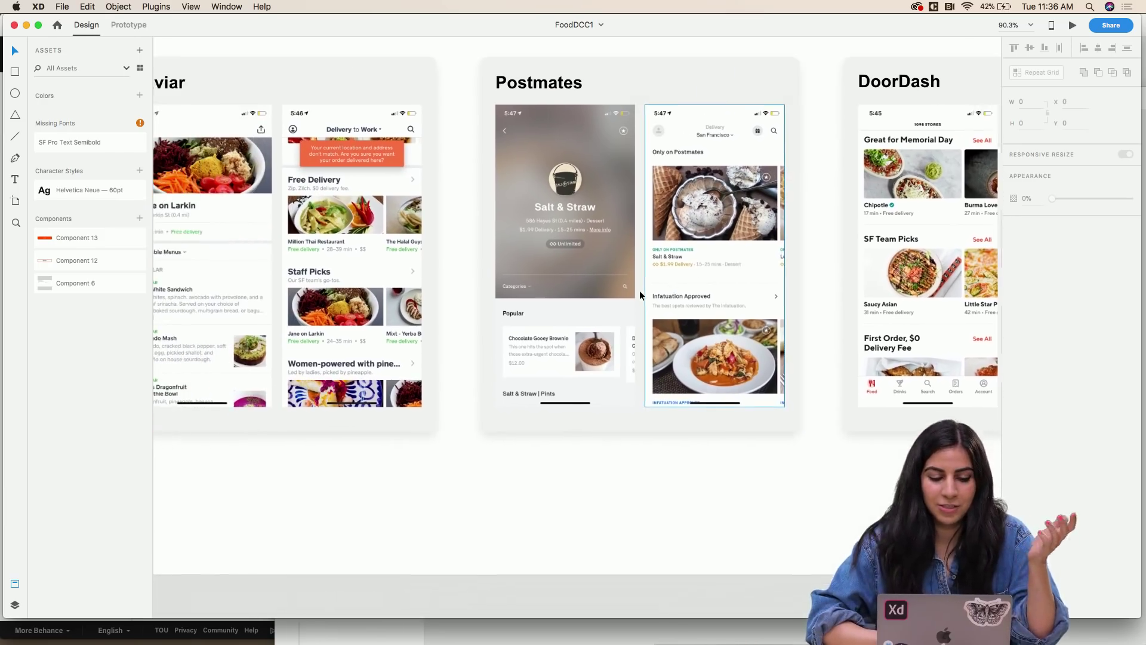
scroll(639, 290, left, 1)
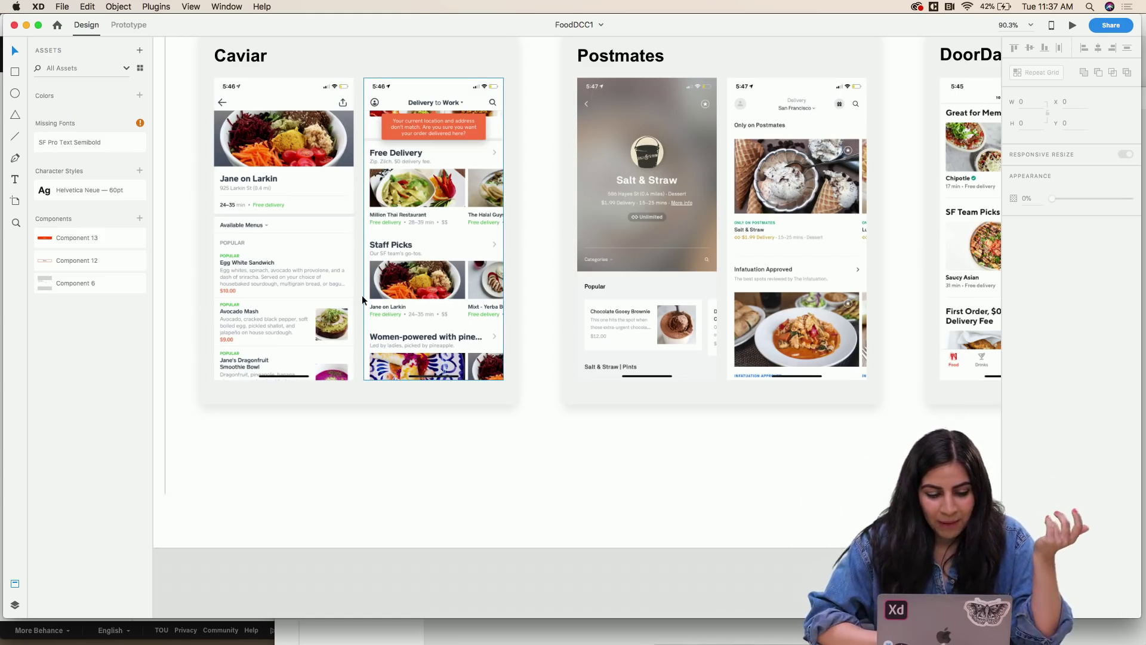
scroll(362, 295, right, 3)
scroll(363, 299, down, 3)
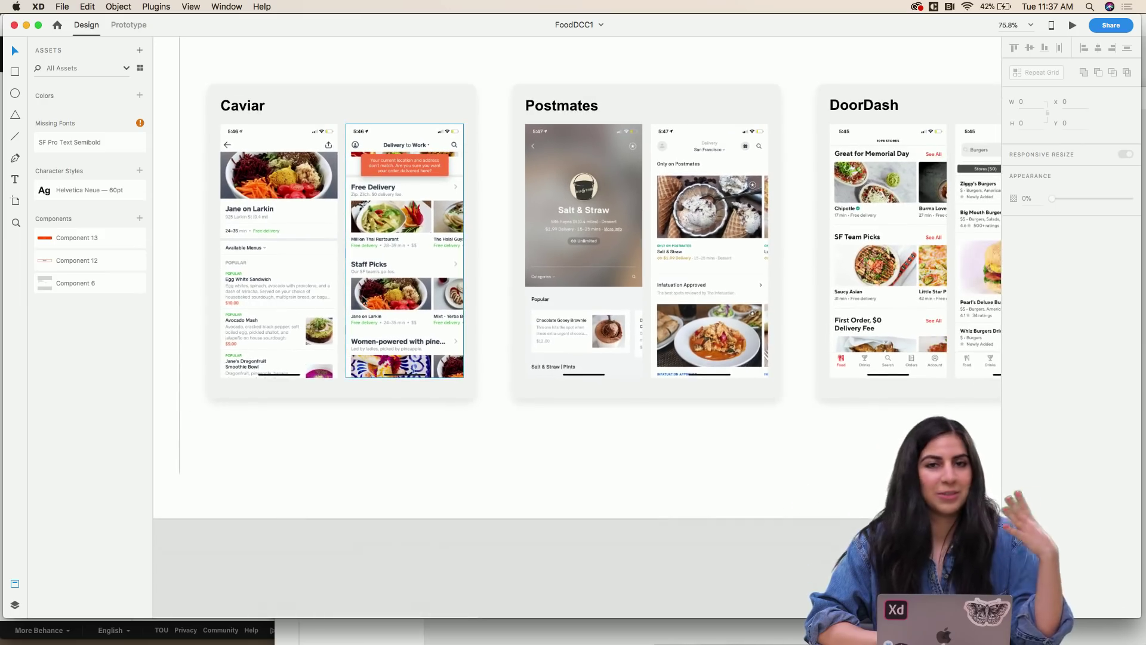
scroll(363, 299, right, 2)
scroll(362, 295, right, 5)
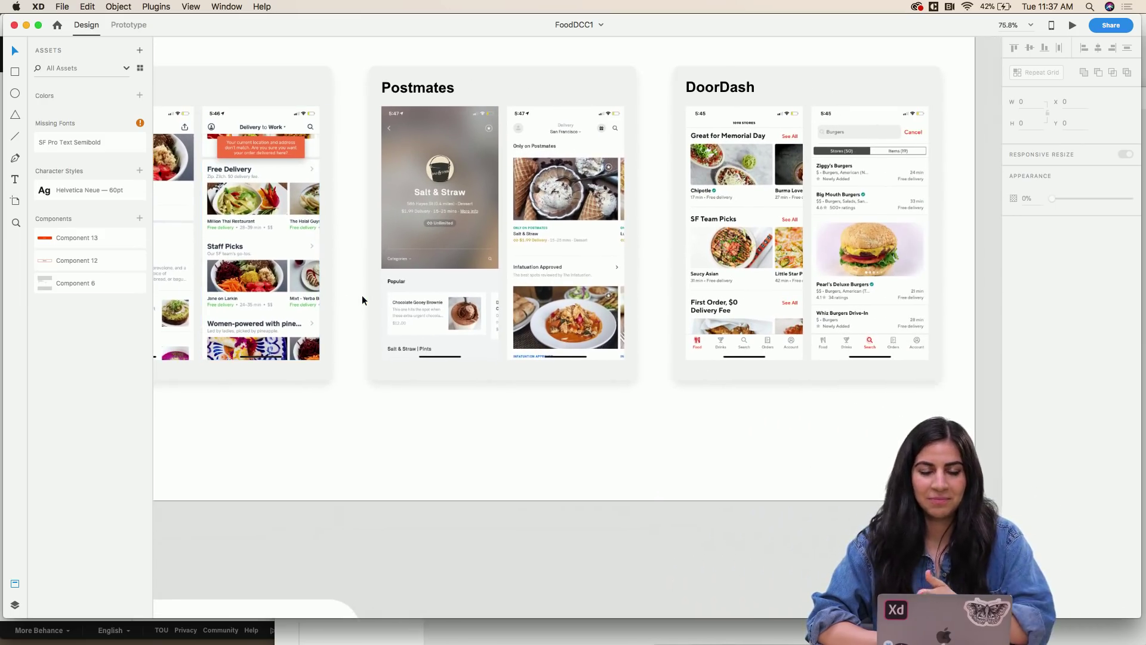
scroll(362, 295, right, 2)
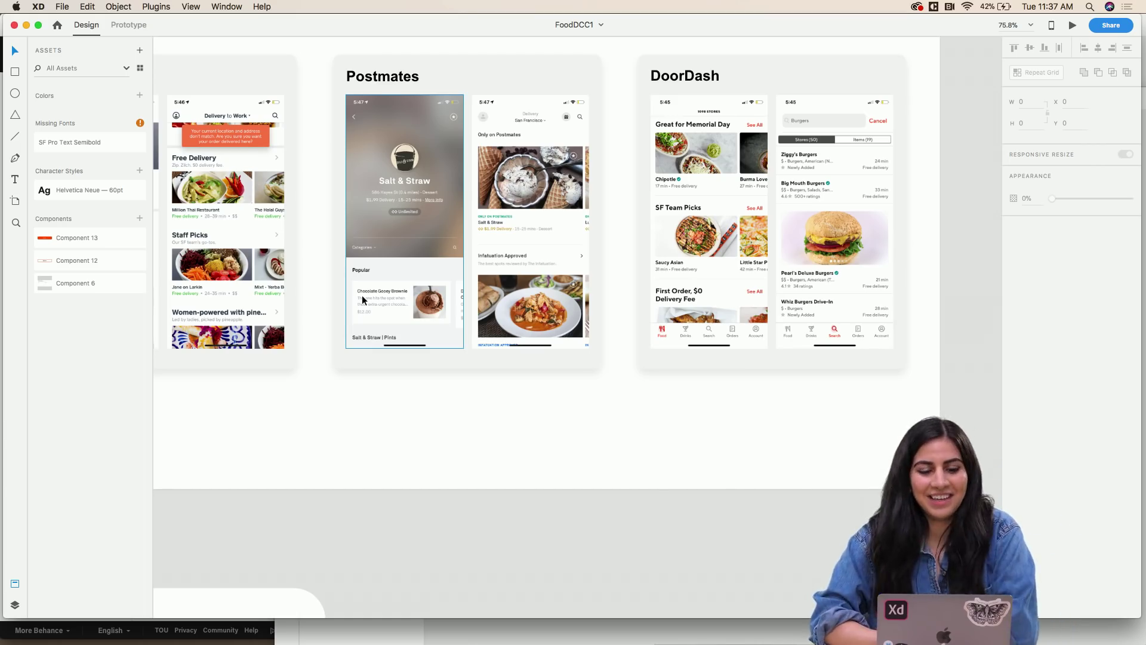
- Revisit the Caviar screens and view all three food delivery examples together
scroll(363, 299, left, 8)
scroll(363, 299, up, 2)
scroll(363, 299, right, 1)
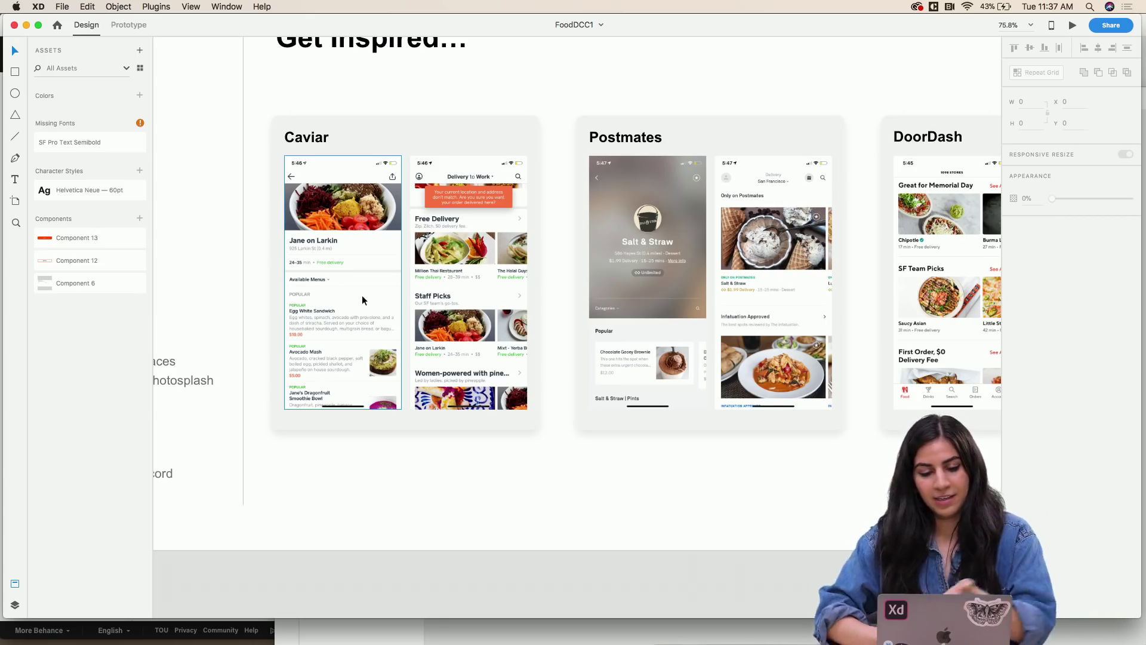
scroll(433, 329, down, 2)
scroll(433, 328, right, 4)
key(super+minus)
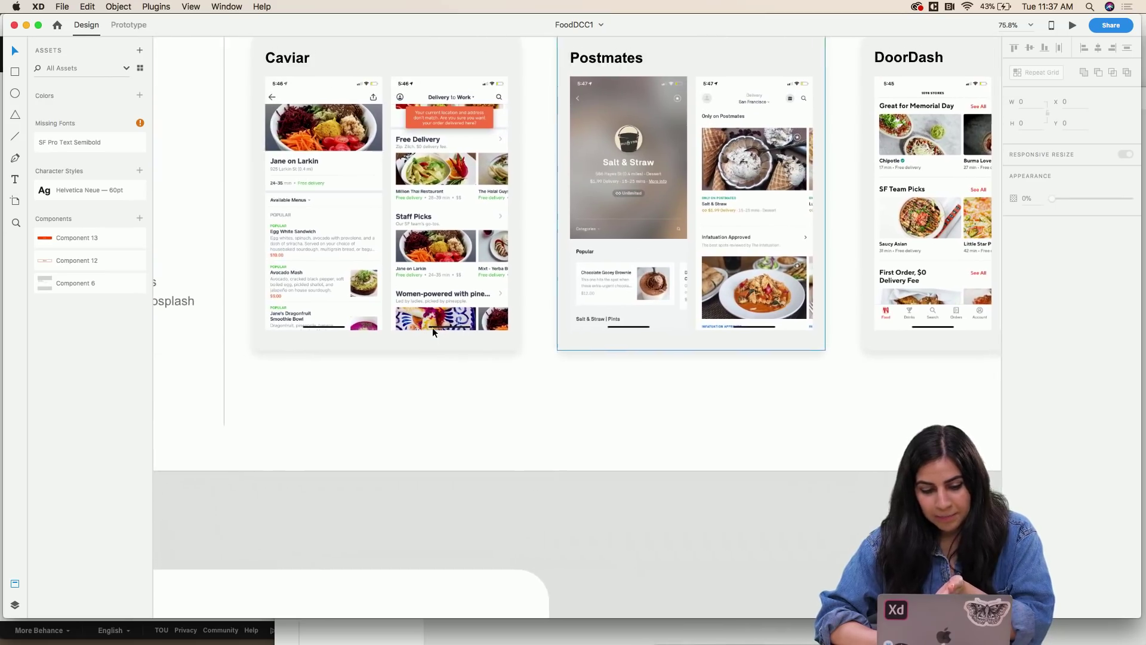
scroll(432, 329, down, 5)
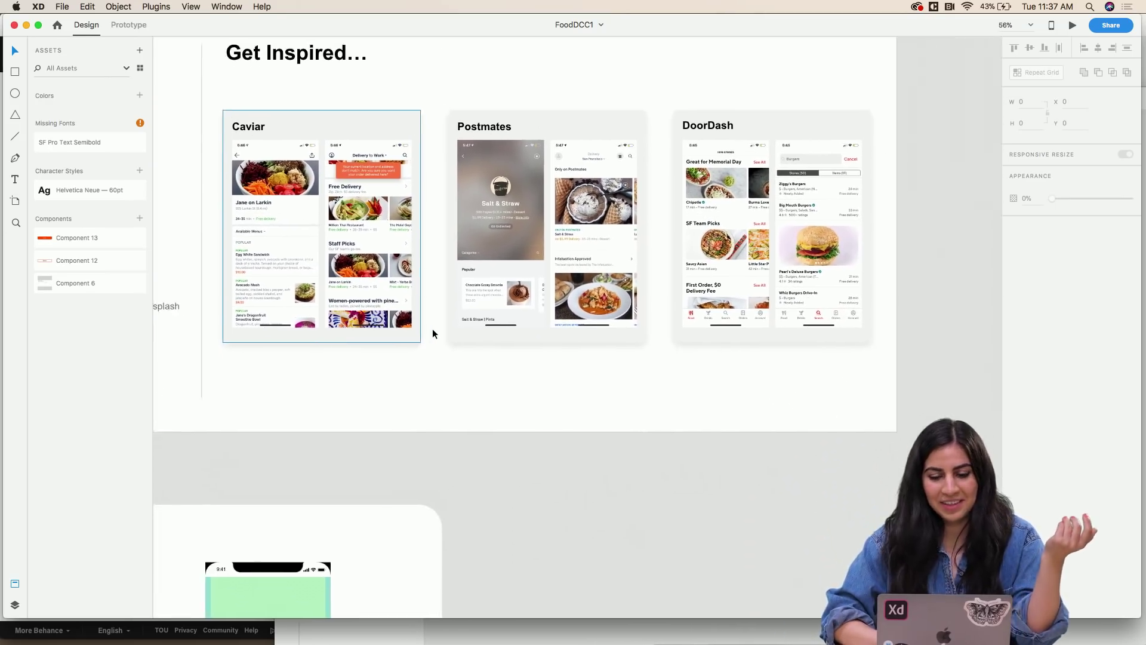
- View the UI Elements artboard with its text styles, colour palettes and icon sets
scroll(432, 328, left, 5)
scroll(432, 333, down, 10)
scroll(432, 333, left, 15)
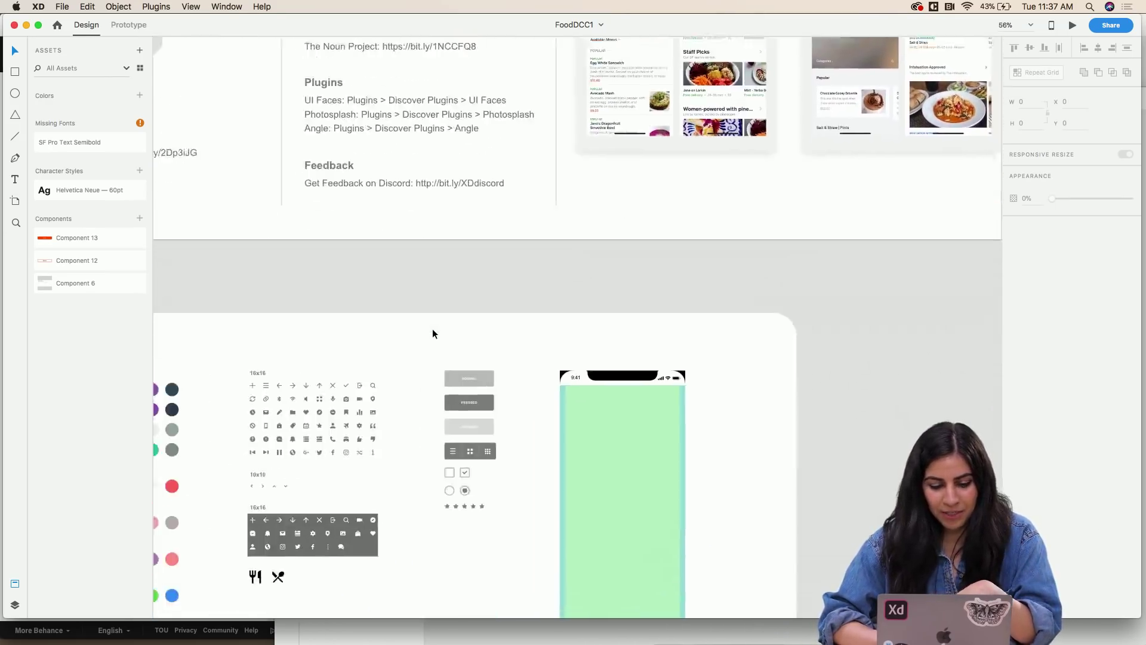
scroll(425, 337, right, 3)
scroll(426, 338, down, 1)
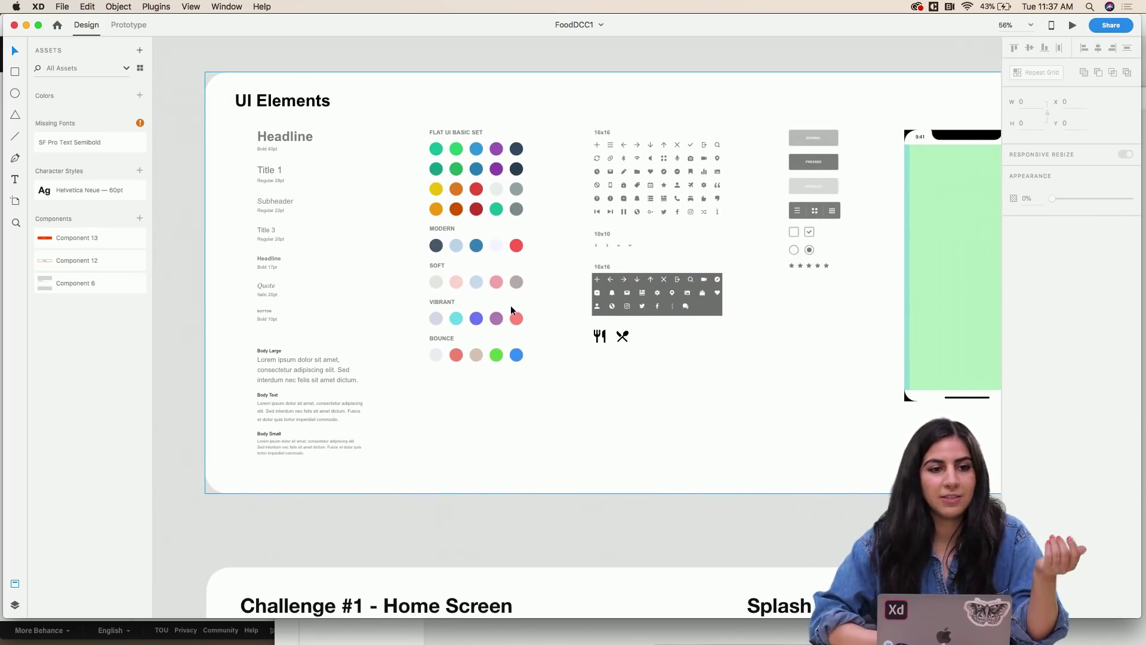
- Inspect the icons, button states, form controls and phone frame on the UI Elements artboard up close
scroll(510, 306, up, 5)
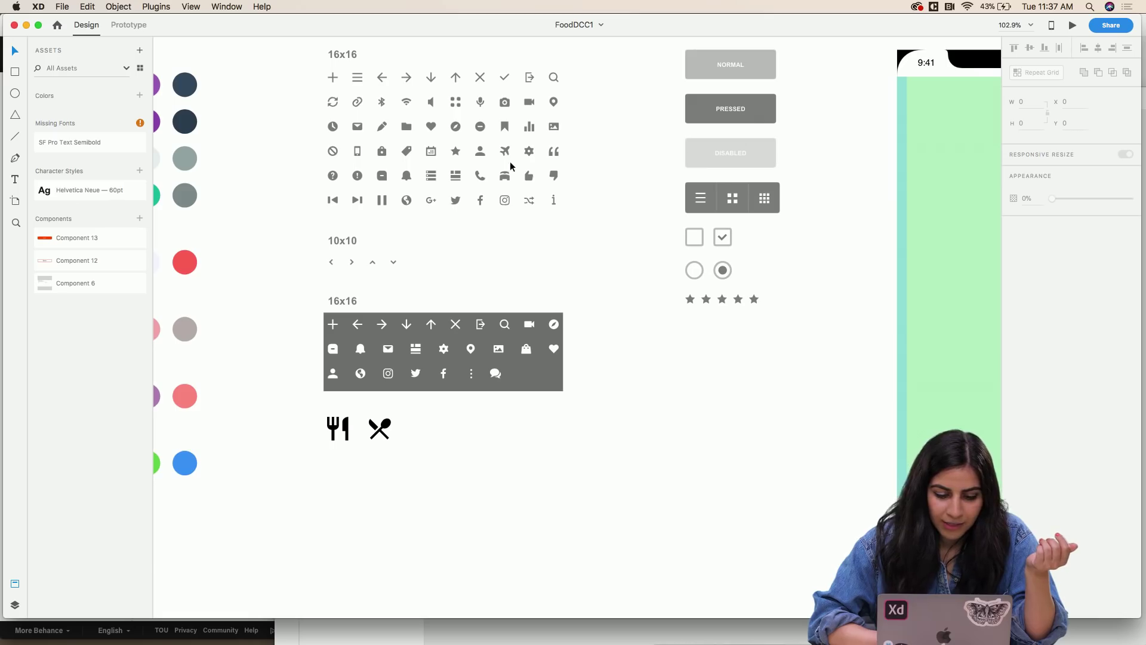
scroll(707, 354, right, 5)
scroll(707, 356, right, 6)
scroll(707, 356, down, 1)
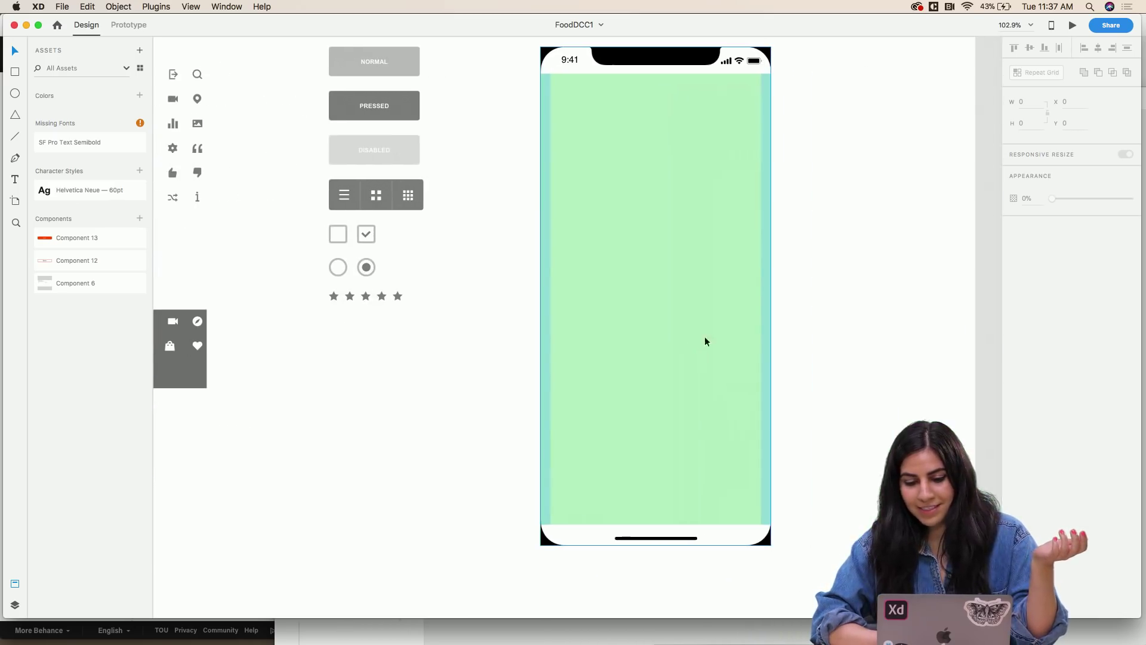
scroll(372, 323, left, 4)
scroll(372, 323, down, 4)
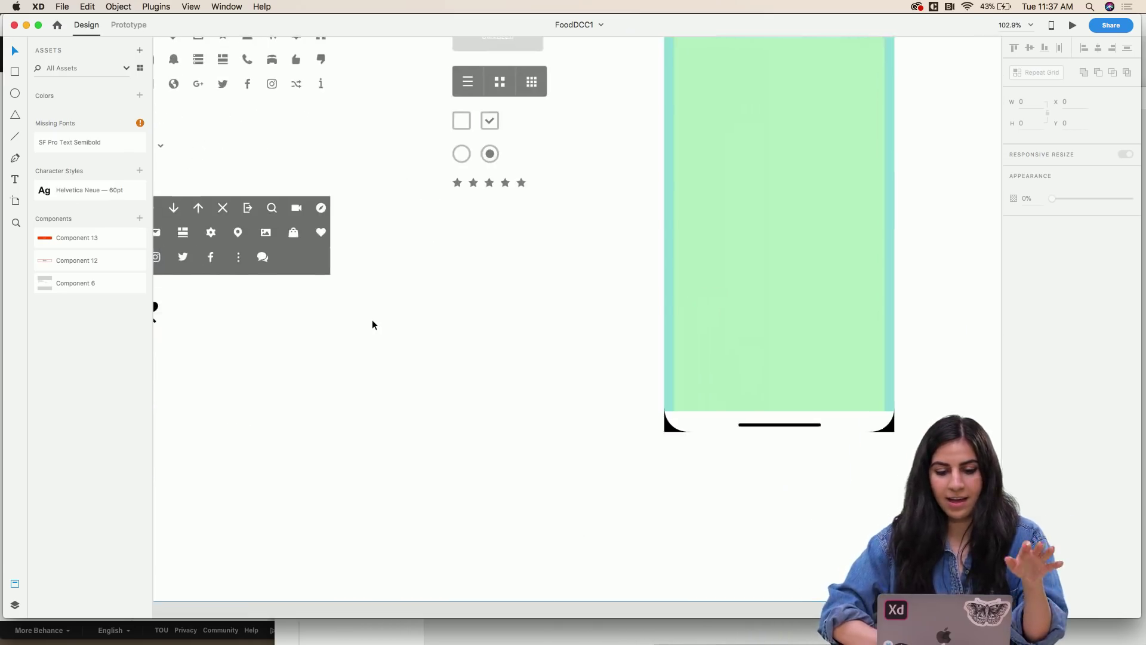
scroll(372, 322, up, 3)
scroll(393, 266, down, 5)
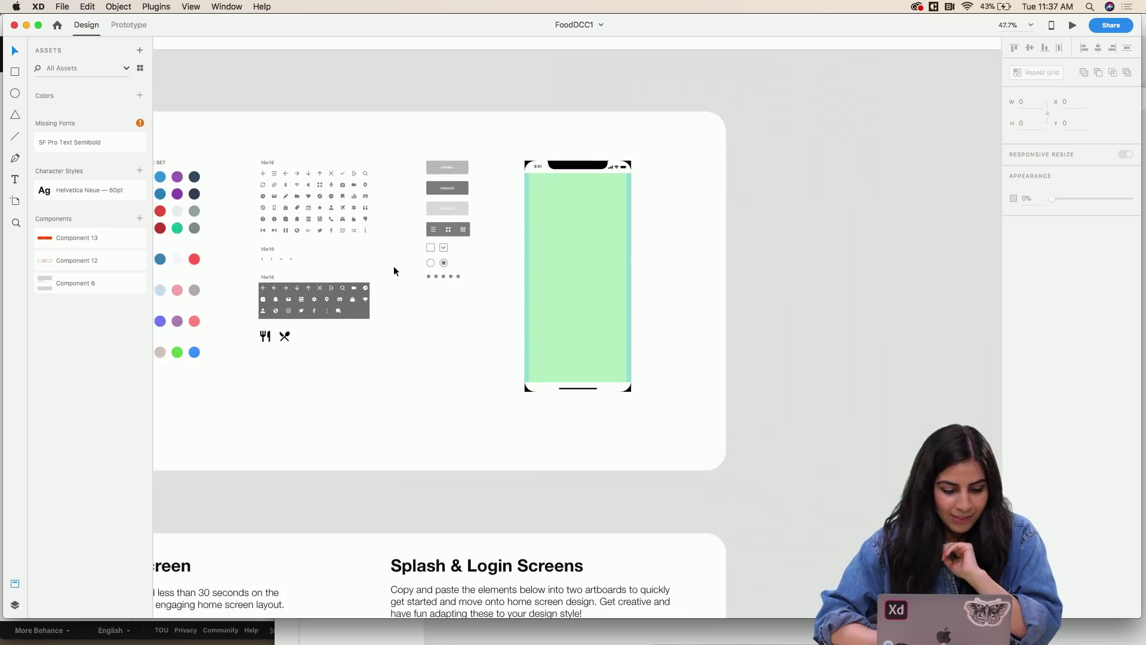
- Read the Challenge #1 - Home Screen artboard and look through the locked artboards down to Challenge #9
scroll(393, 266, down, 8)
scroll(393, 271, down, 5)
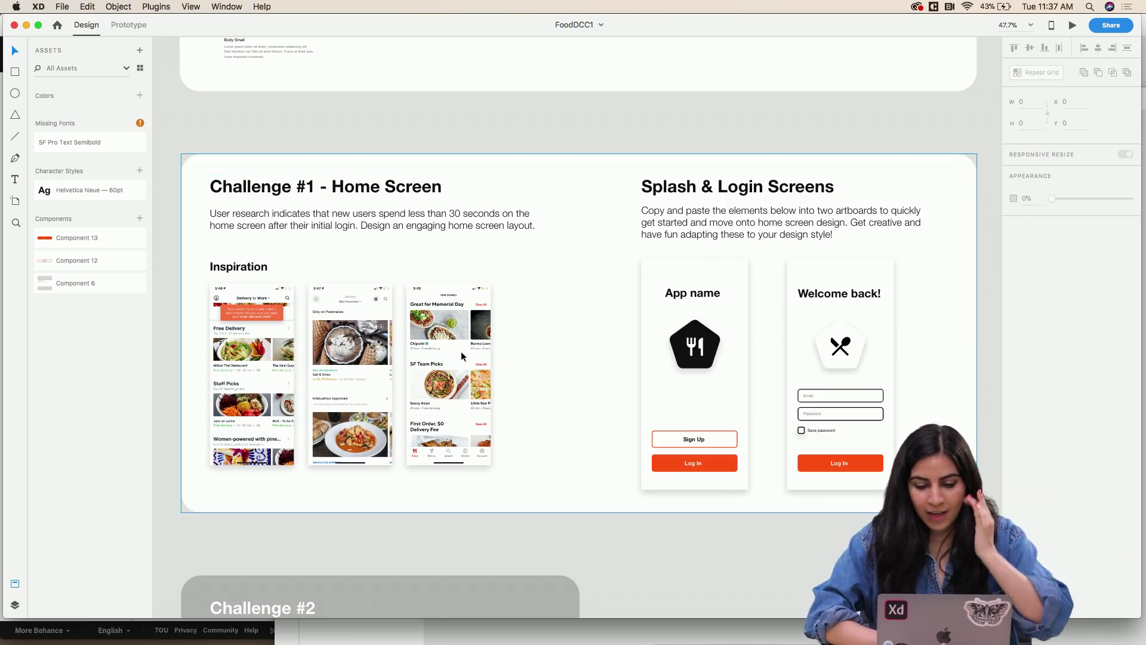
scroll(509, 474, down, 20)
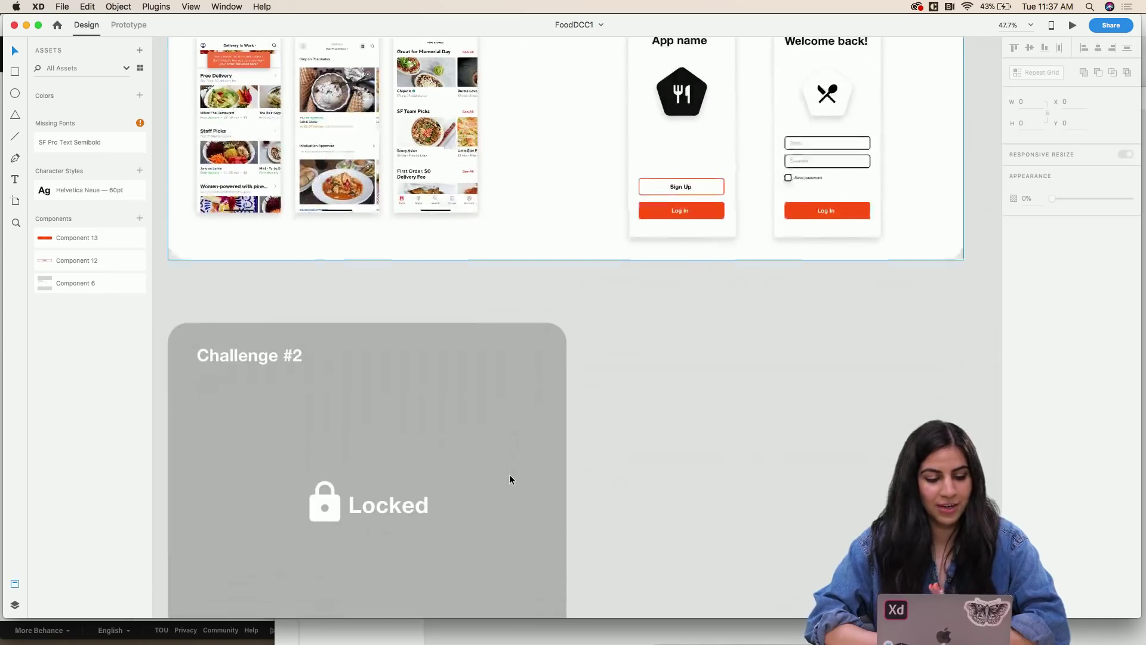
scroll(510, 477, down, 5)
scroll(510, 481, down, 15)
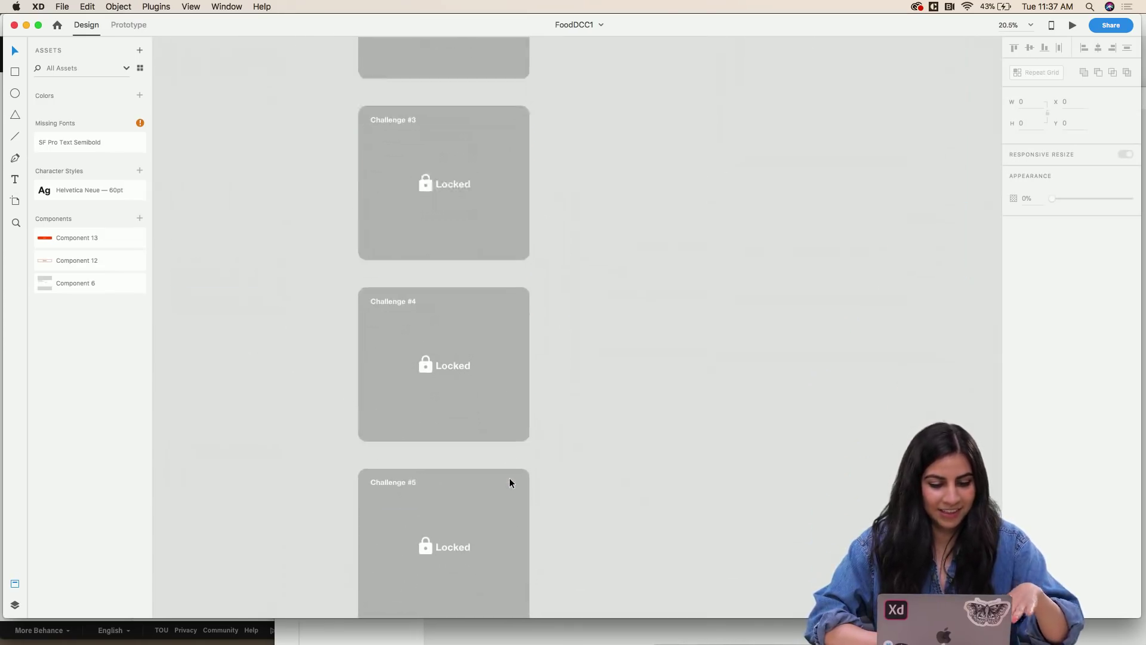
scroll(510, 477, down, 15)
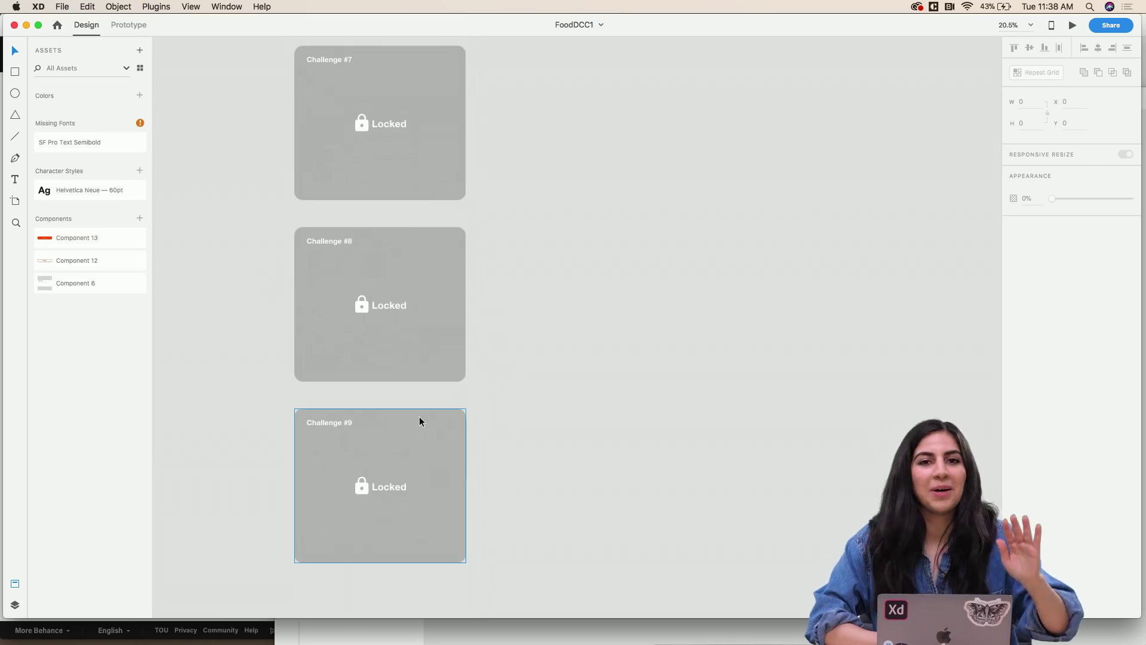
- Return to the Challenge #1 artboard with its inspiration and the splash and login screens
scroll(419, 418, up, 20)
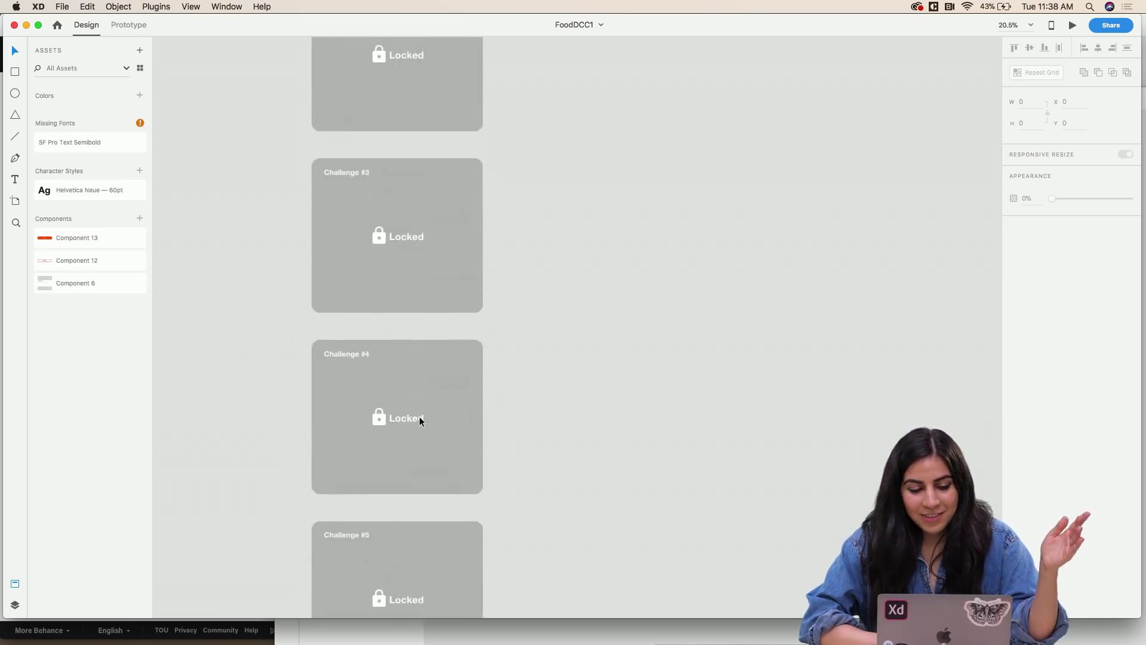
scroll(419, 416, up, 5)
scroll(404, 339, up, 5)
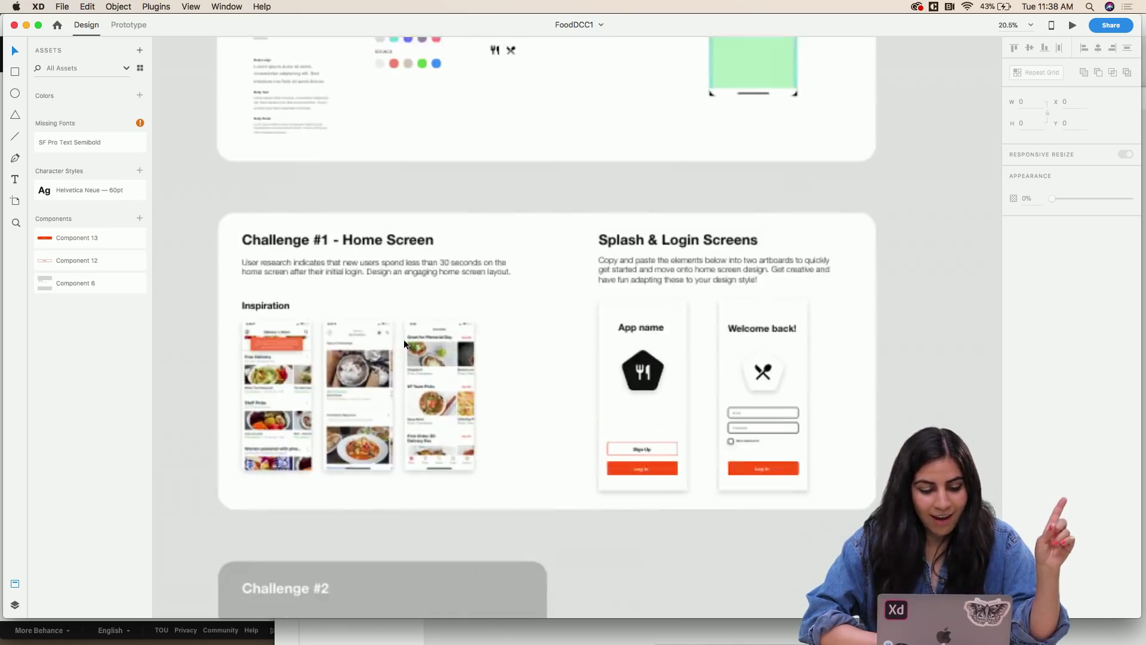
- Switch to the Untitled-1 document with the home artboard and enlarge its window to fill the screen
scroll(404, 340, down, 5)
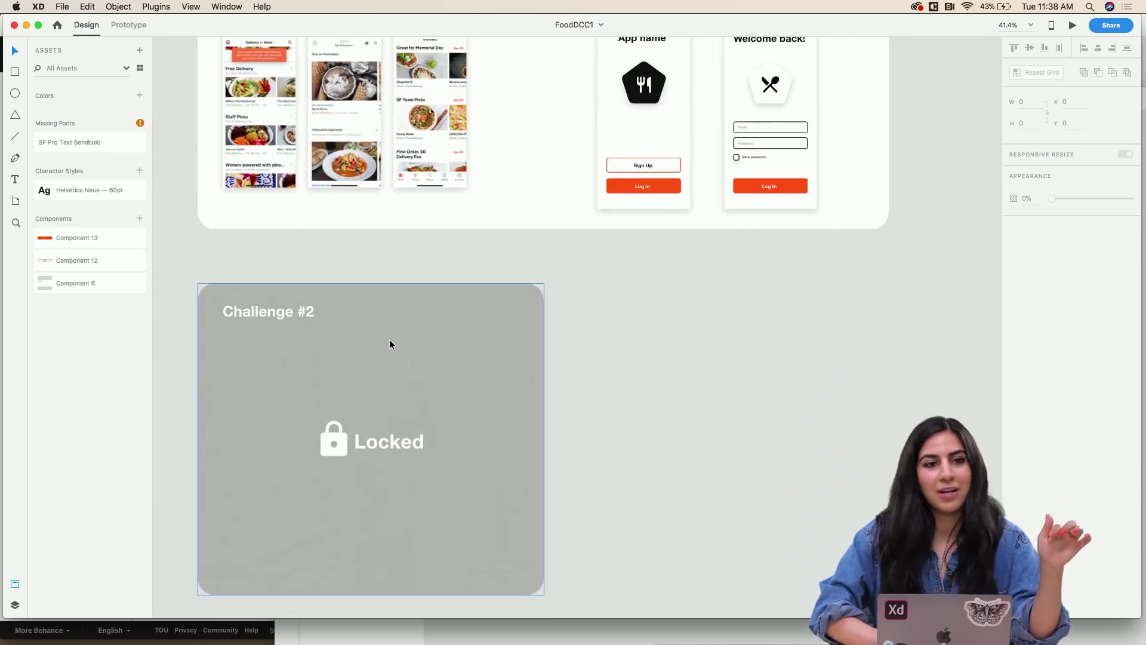
key(super+grave)
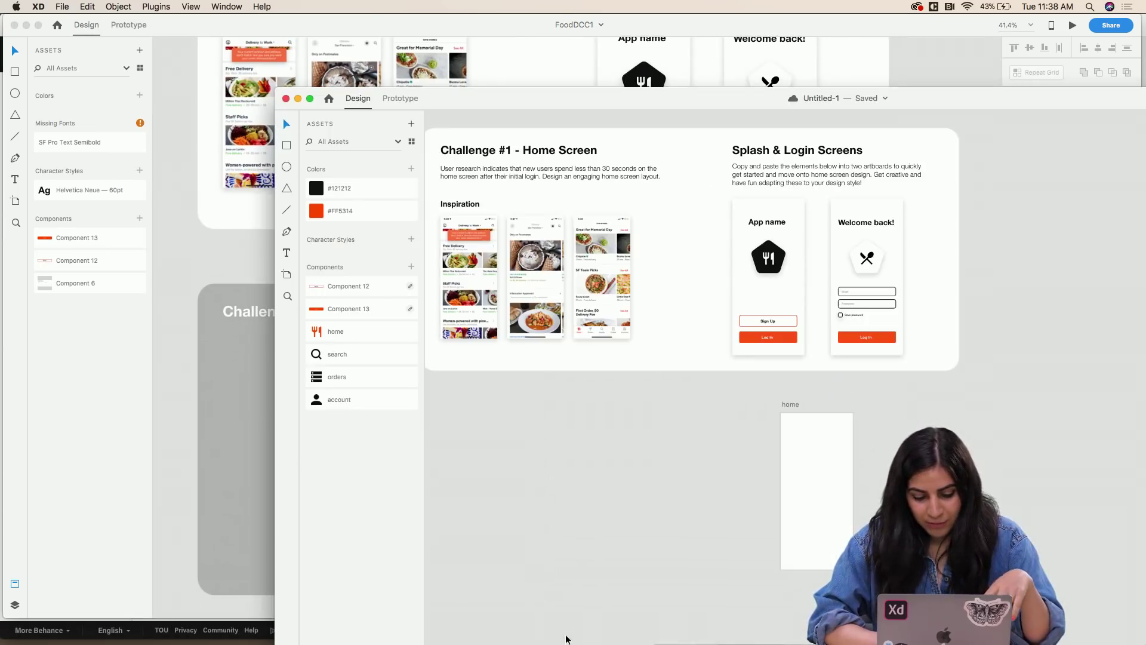
double_click(555, 113)
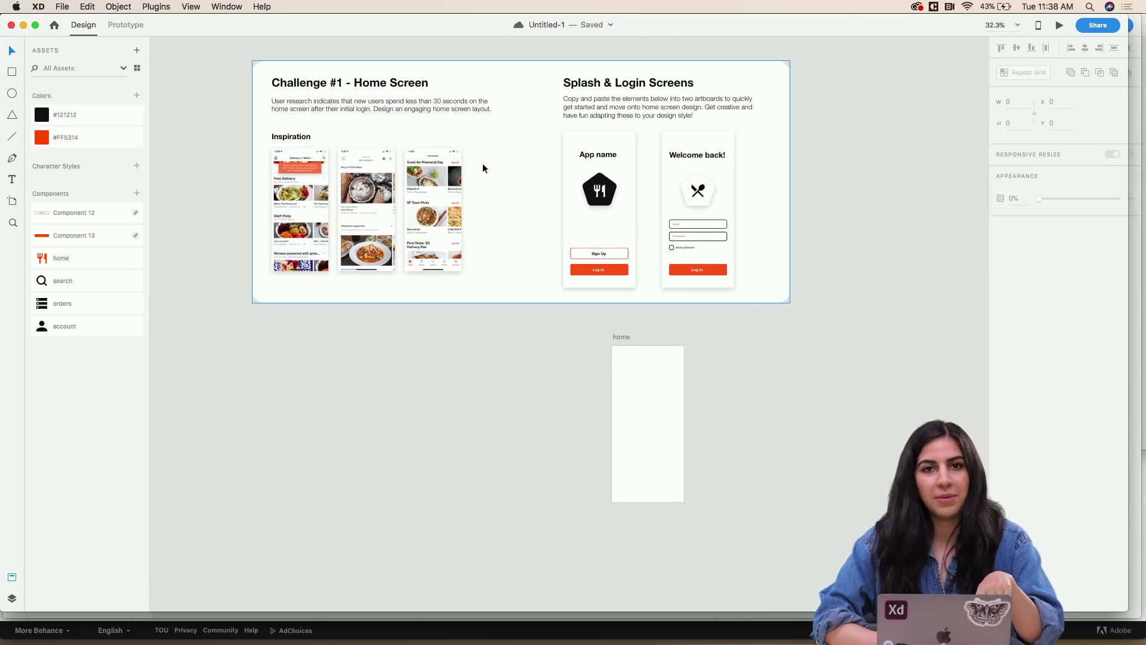
- Examine the splash and login screens, the Challenge #1 brief and its inspiration screens in this document
scroll(619, 192, up, 5)
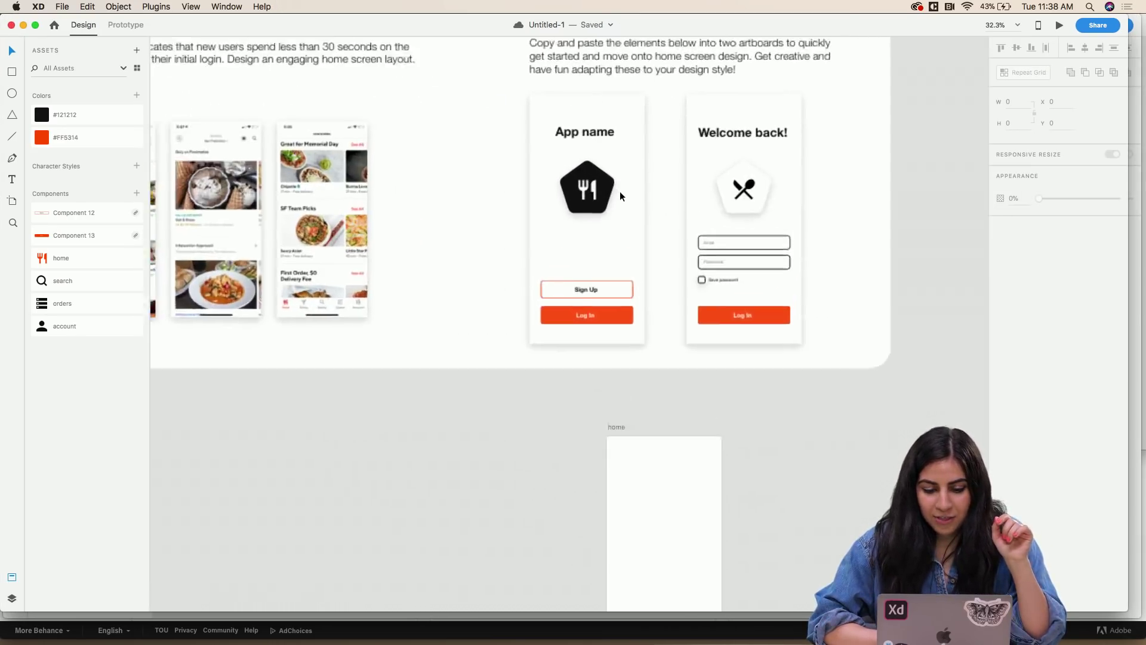
scroll(620, 196, right, 2)
scroll(620, 196, up, 1)
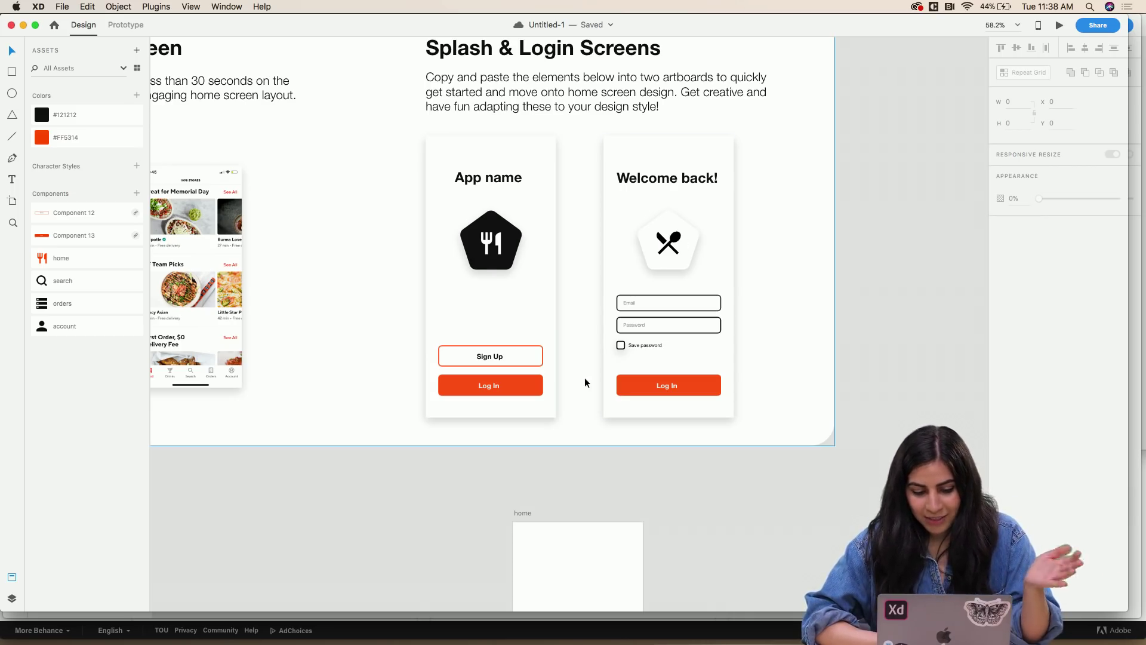
scroll(544, 356, down, 5)
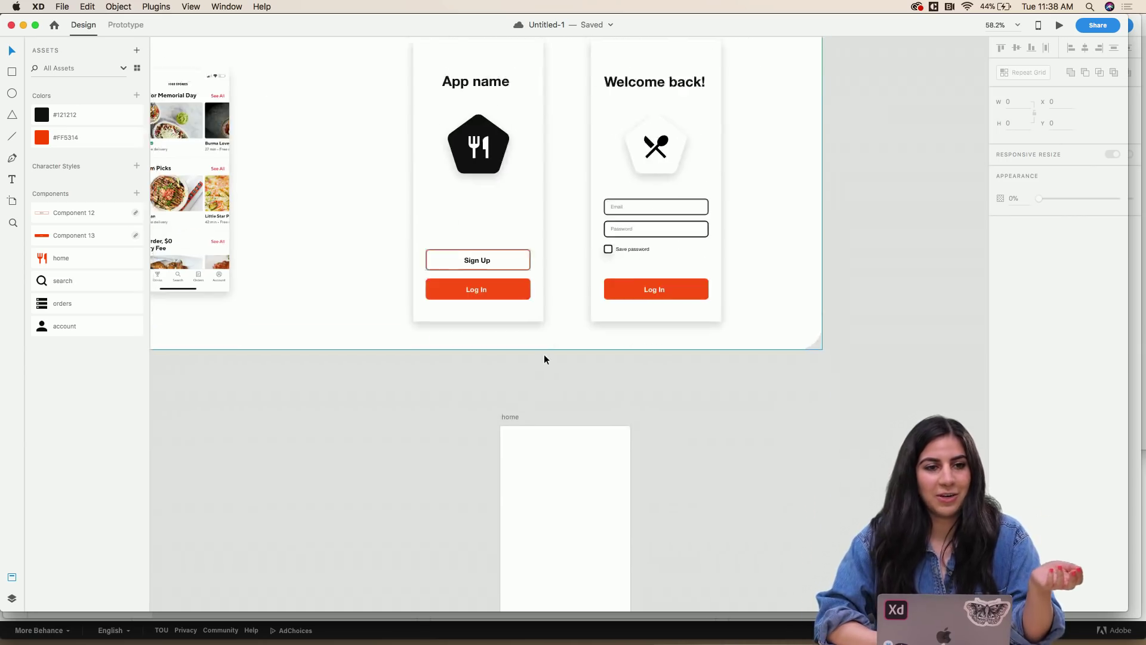
scroll(543, 356, up, 5)
scroll(543, 356, left, 5)
scroll(599, 349, left, 8)
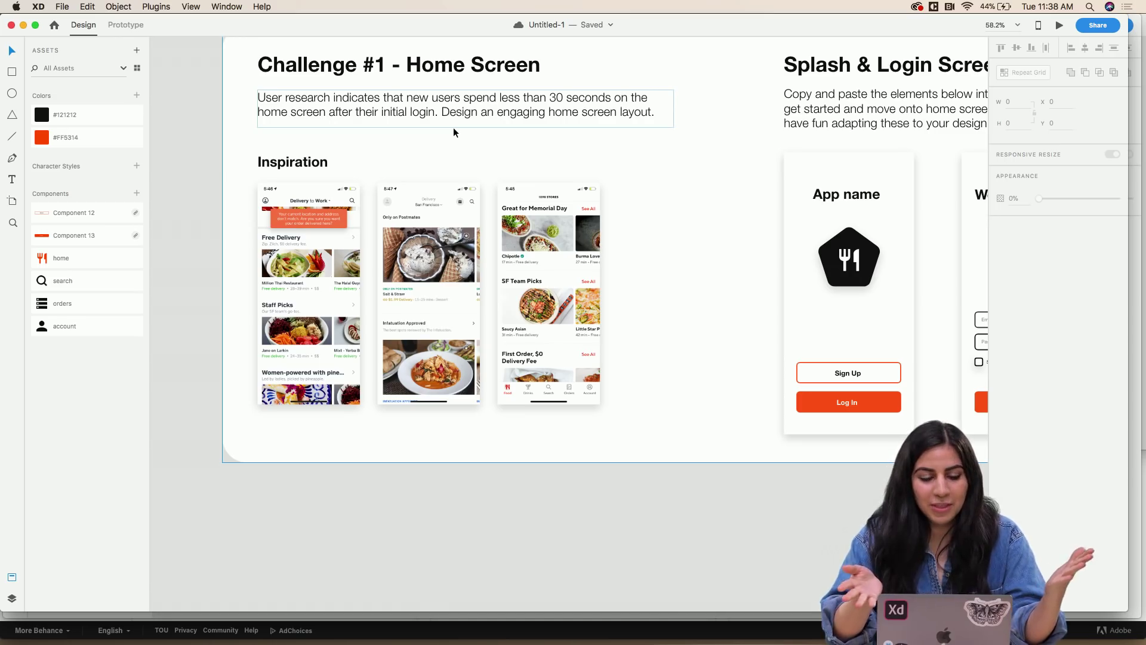
scroll(492, 282, down, 3)
scroll(492, 281, right, 4)
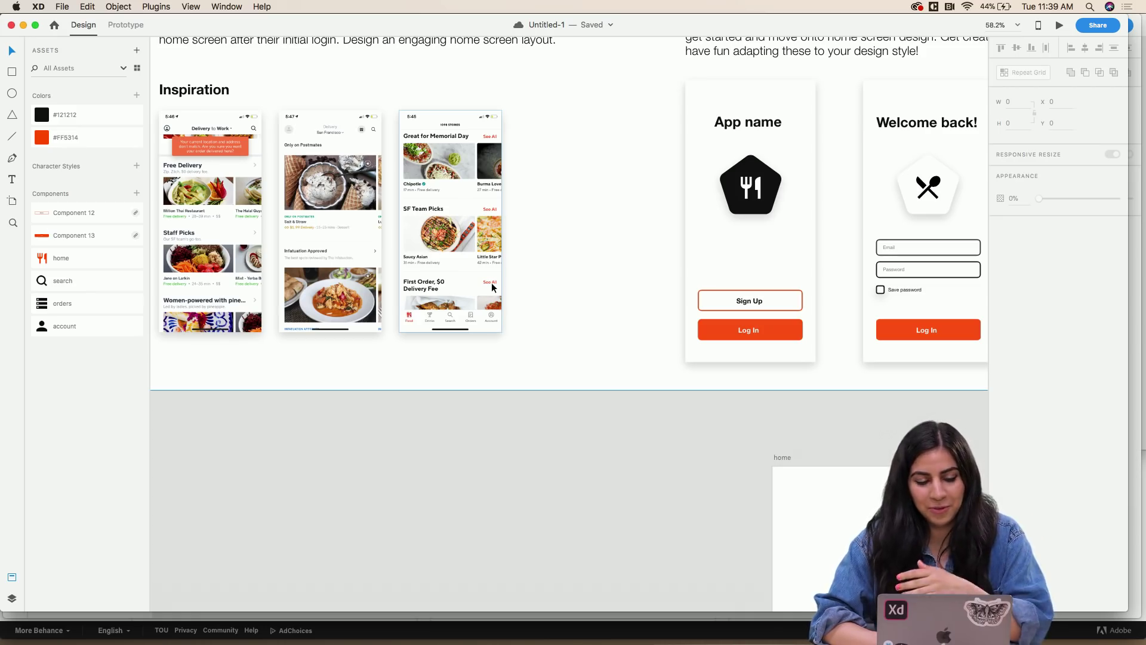
- Move the empty home artboard to the left, into the clear area below the Challenge #1 artboard
scroll(521, 325, down, 5)
scroll(521, 325, right, 2)
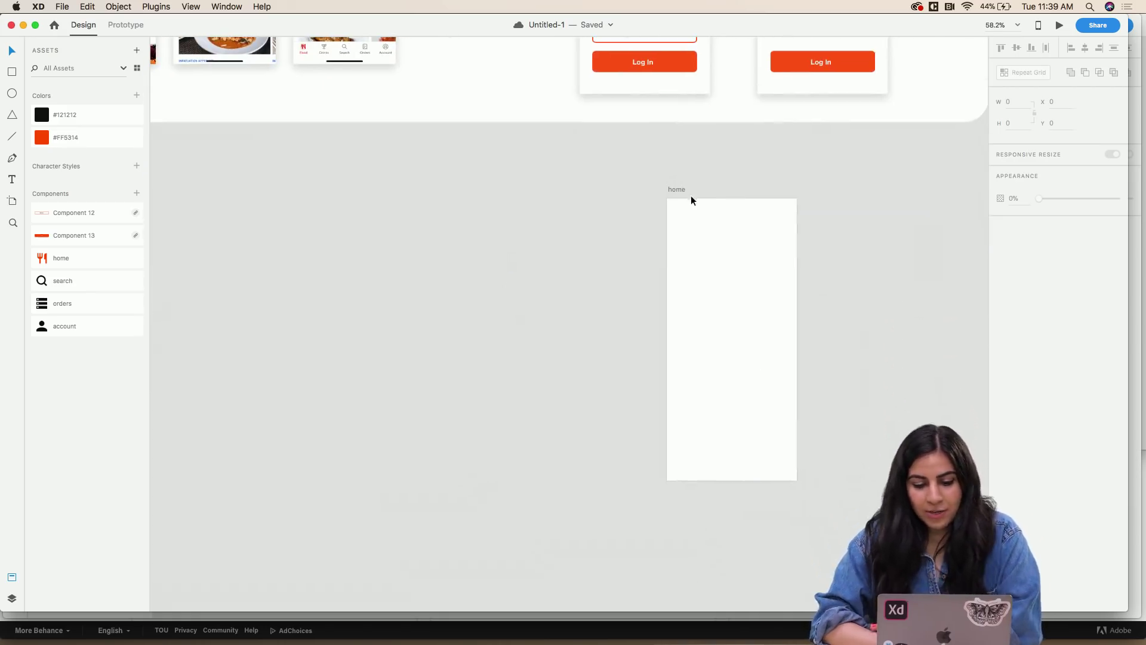
drag(679, 189, 407, 199)
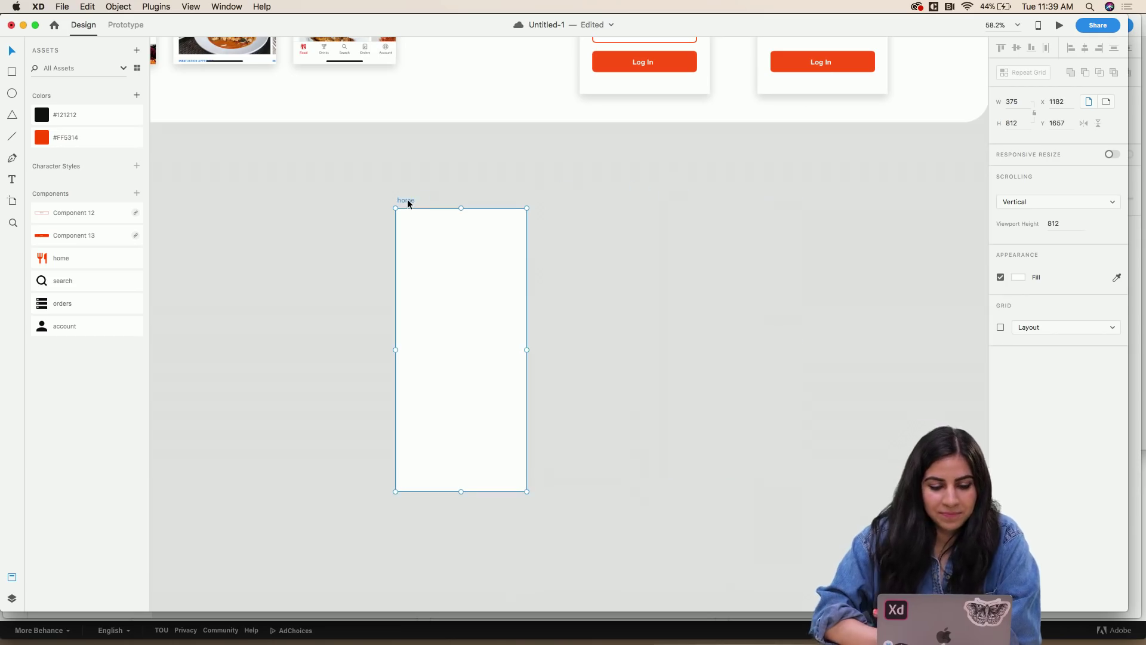
scroll(407, 199, up, 5)
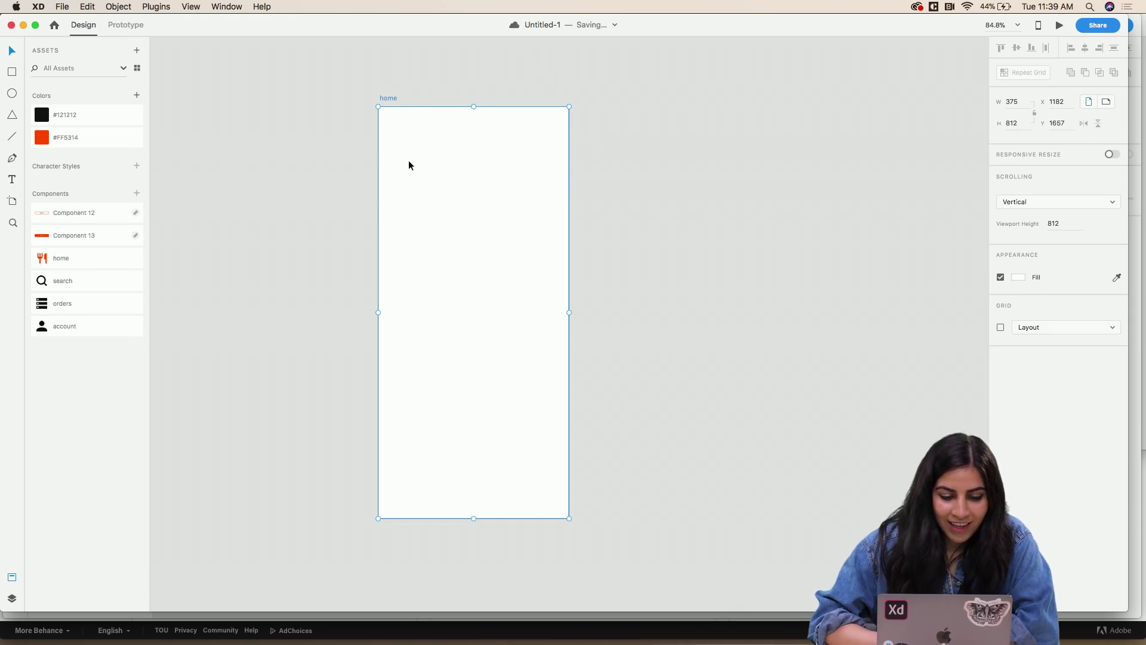
- Add the text "Deliver to" near the home artboard's upper-left corner and shrink its text box to about 77 by 27
click(352, 135)
click(434, 137)
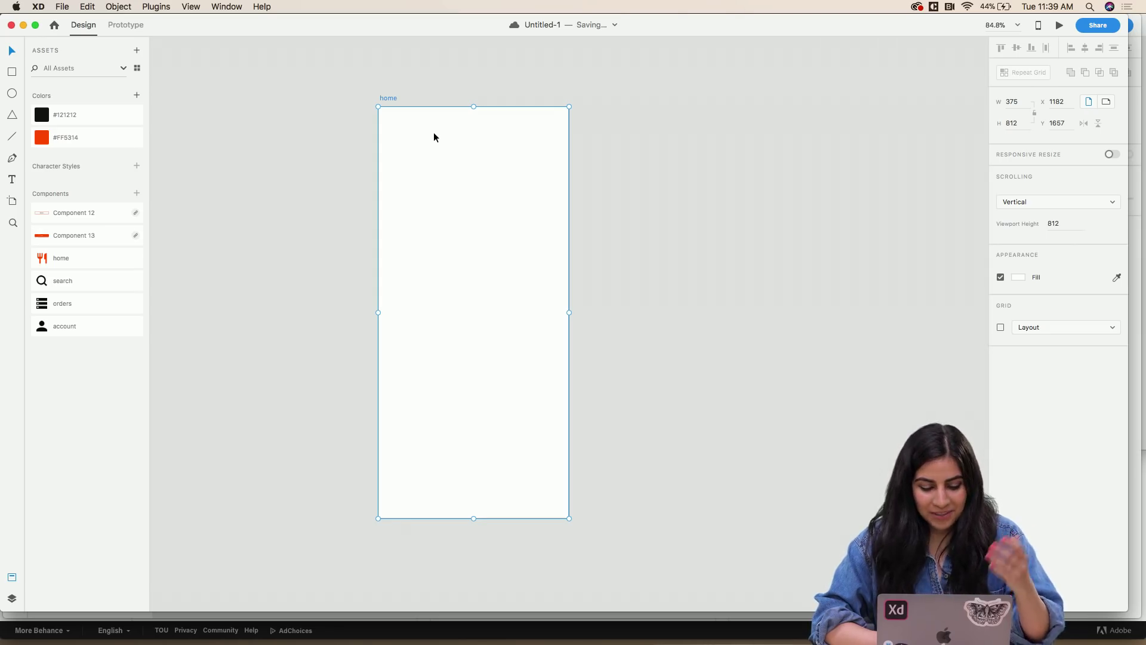
drag(393, 123, 474, 140)
text(Deliver to)
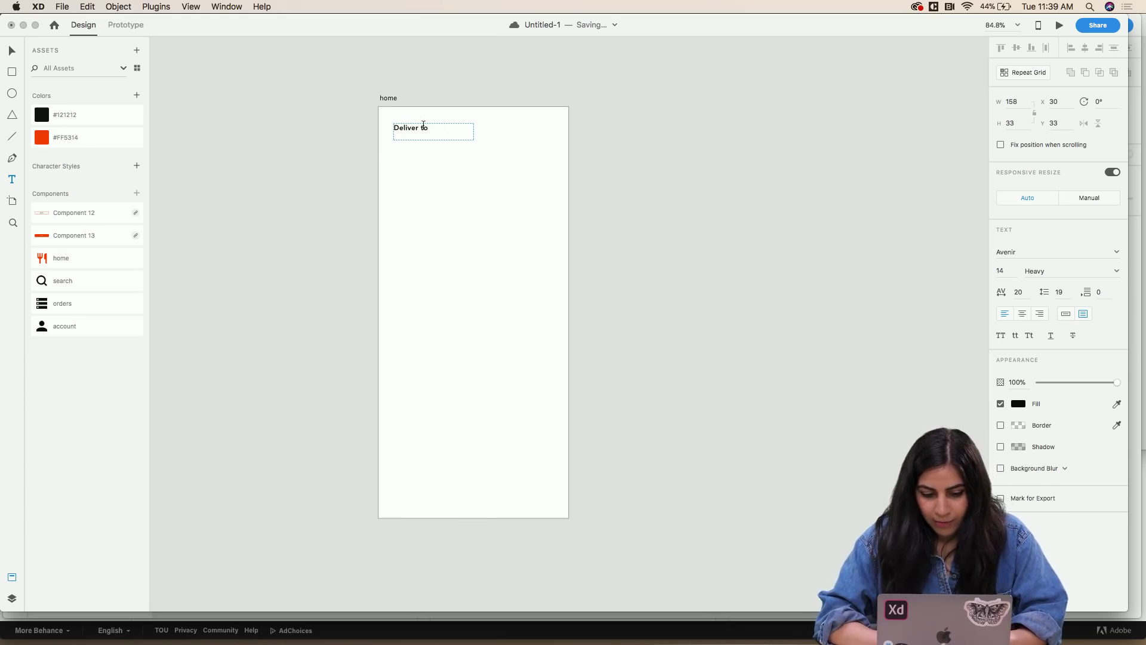
key(Escape)
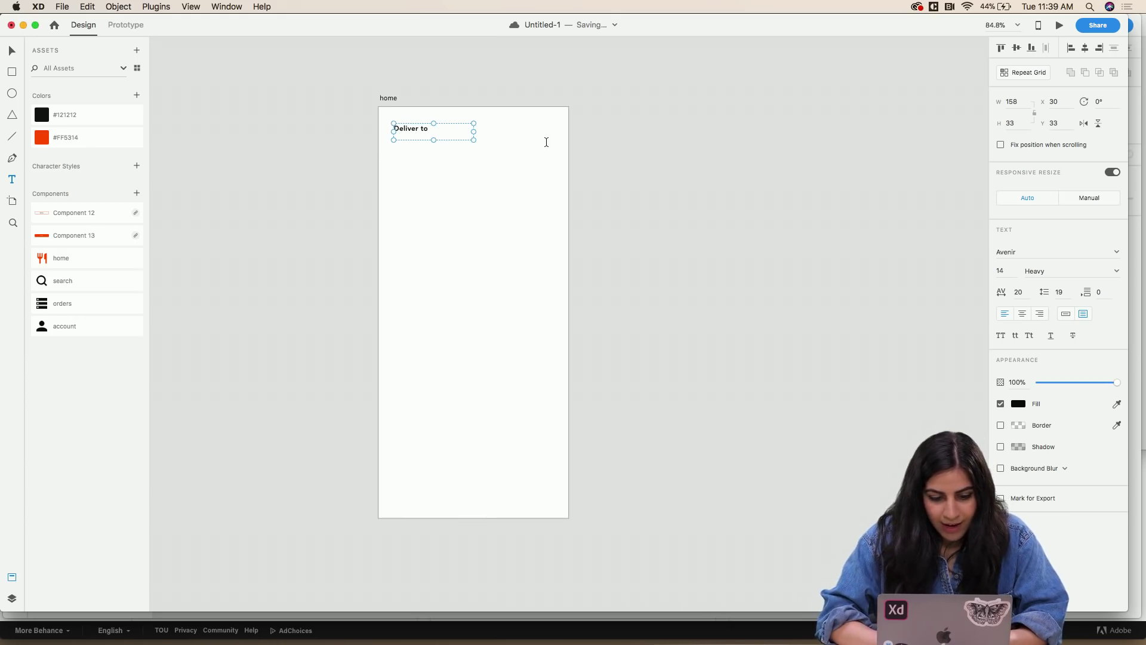
drag(473, 140, 432, 137)
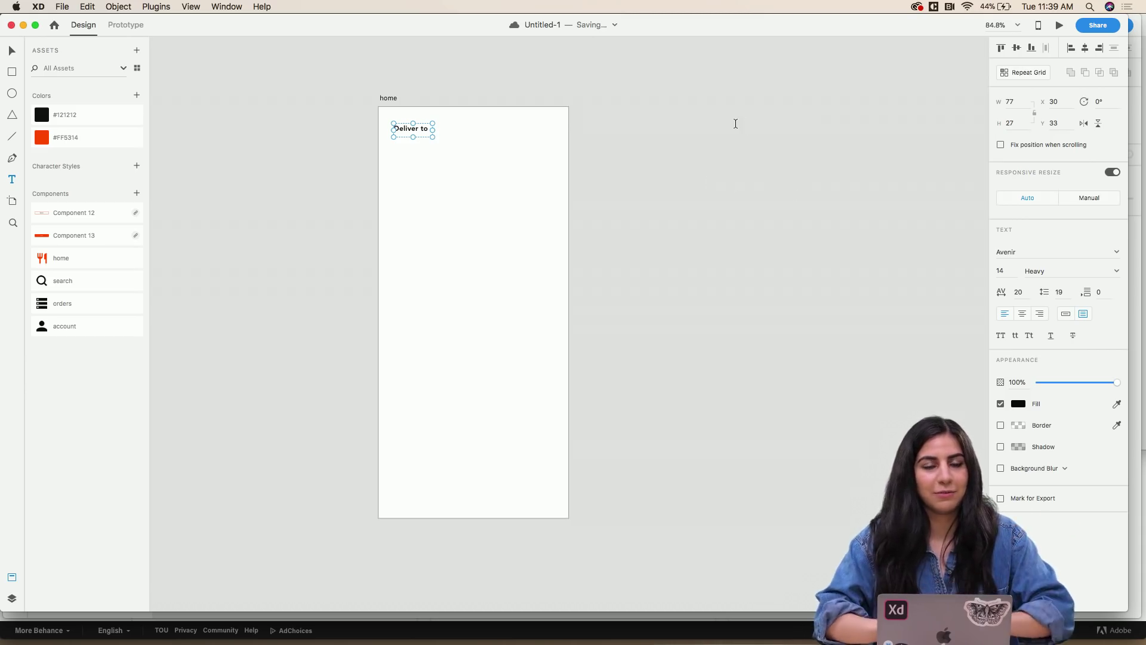
- Set the "Deliver to" text to the Light weight and tighten its text box to about 66 by 19
click(1117, 272)
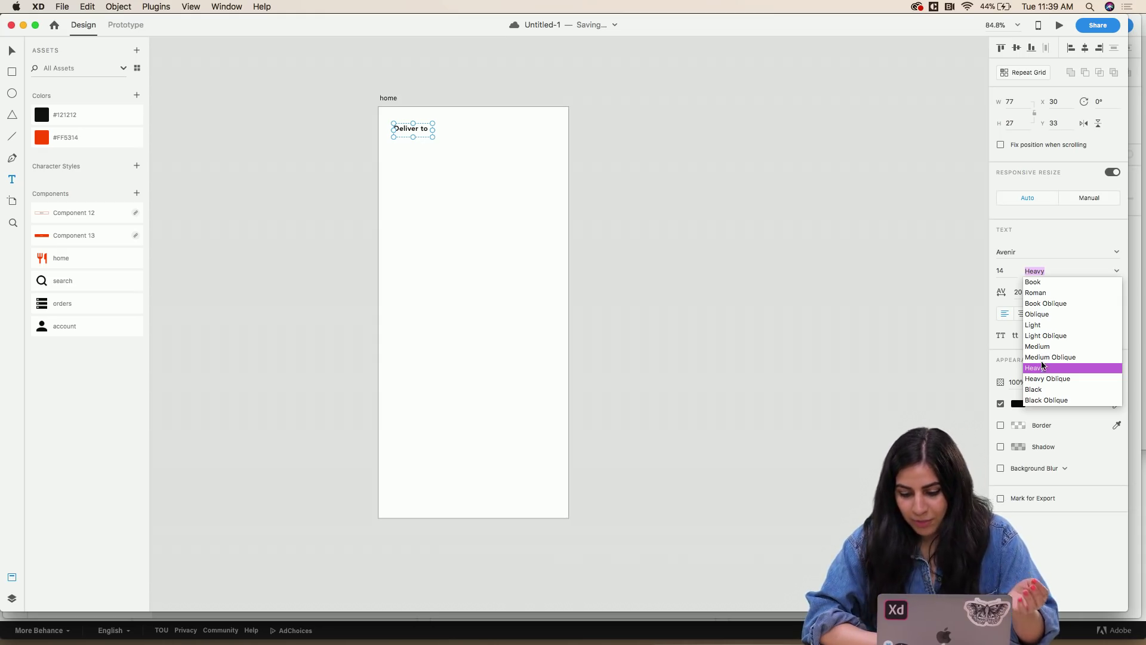
click(1039, 327)
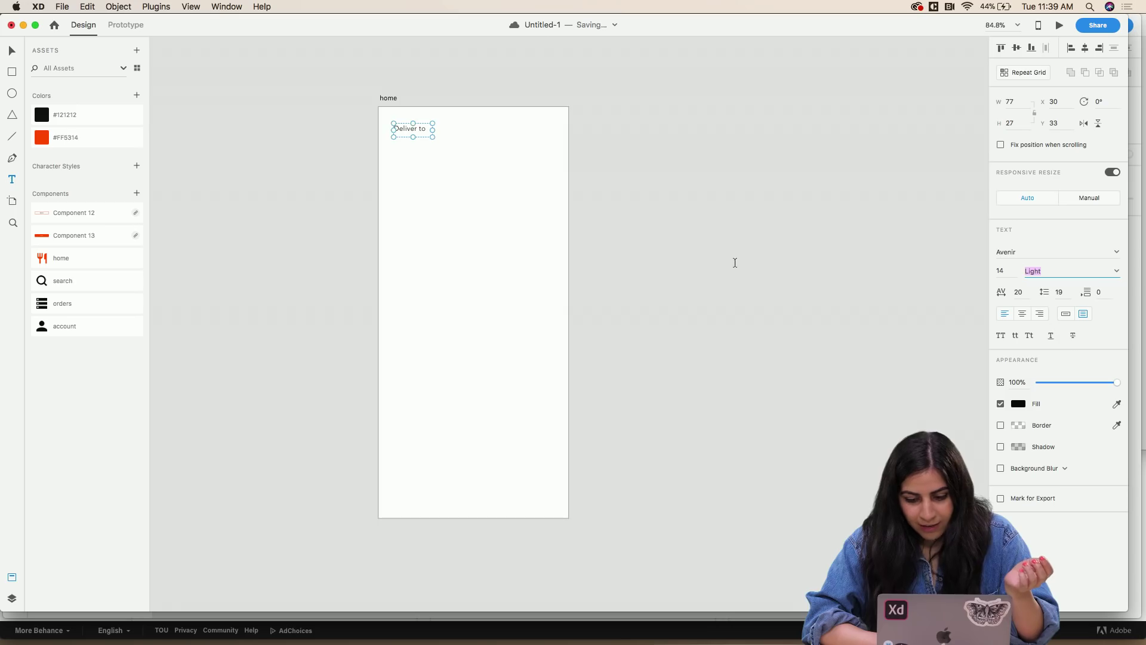
scroll(520, 144, up, 5)
scroll(521, 145, left, 5)
scroll(521, 145, up, 2)
text(v)
drag(419, 166, 404, 154)
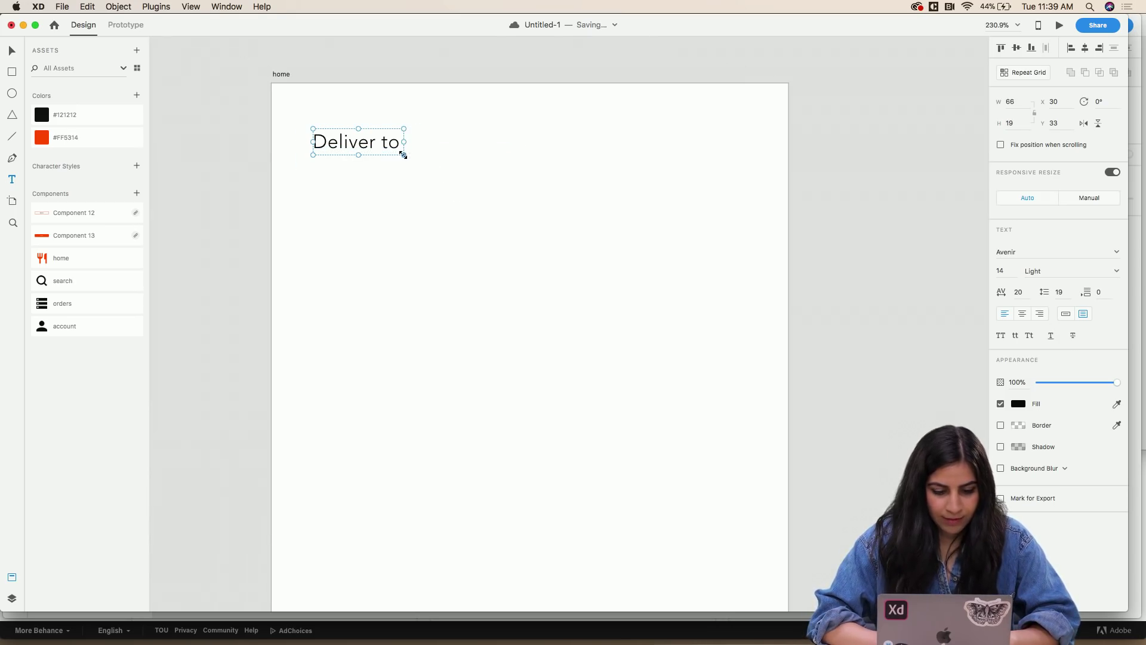
- Duplicate the "Deliver to" text to its right, change the copy to "San Francisco" and widen its box to about 90
key(Escape)
drag(388, 148, 523, 149)
double_click(524, 149)
text(Sa)
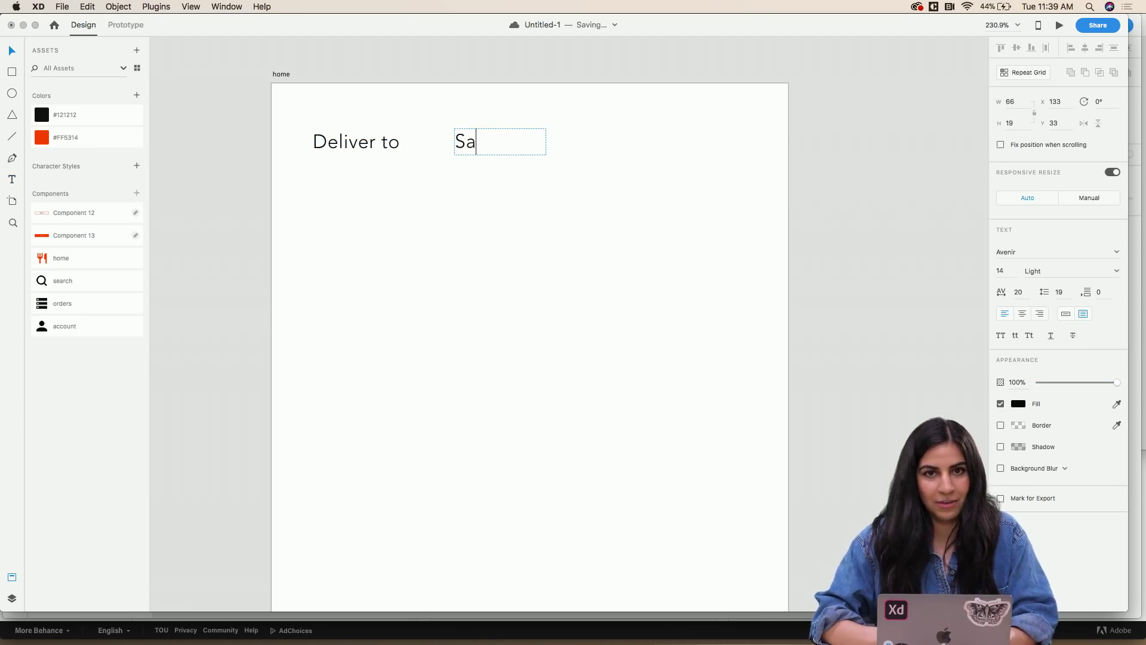
text(n Franc)
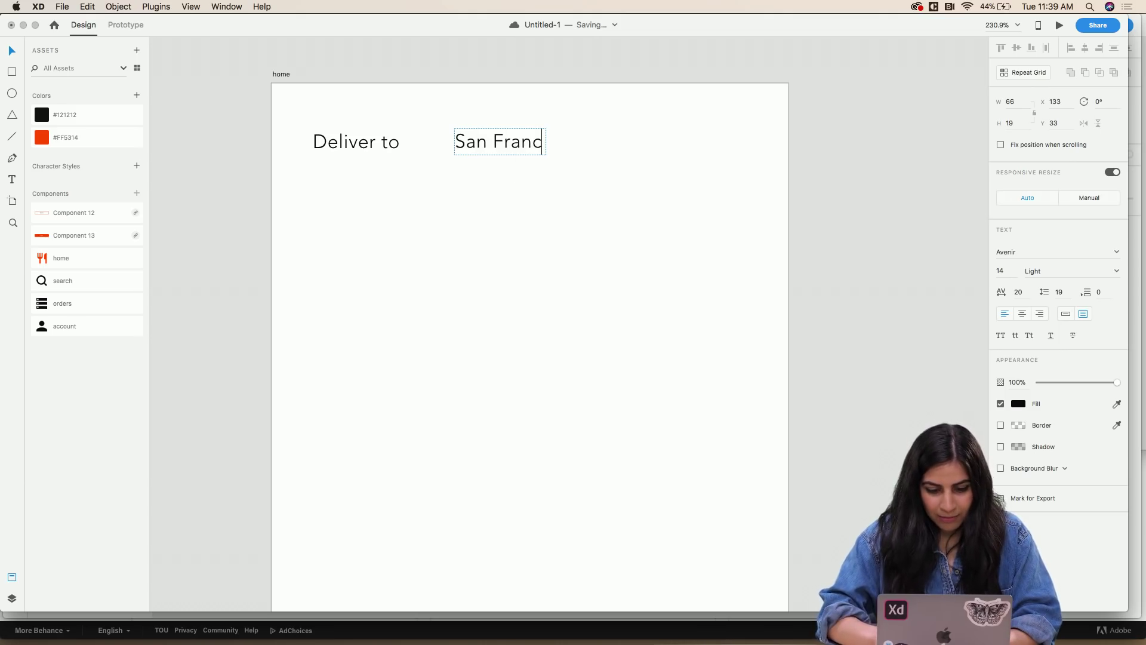
text(icso)
key(BackSpace)
key(BackSpace)
key(BackSpace)
text(sco)
key(Escape)
drag(544, 141, 579, 142)
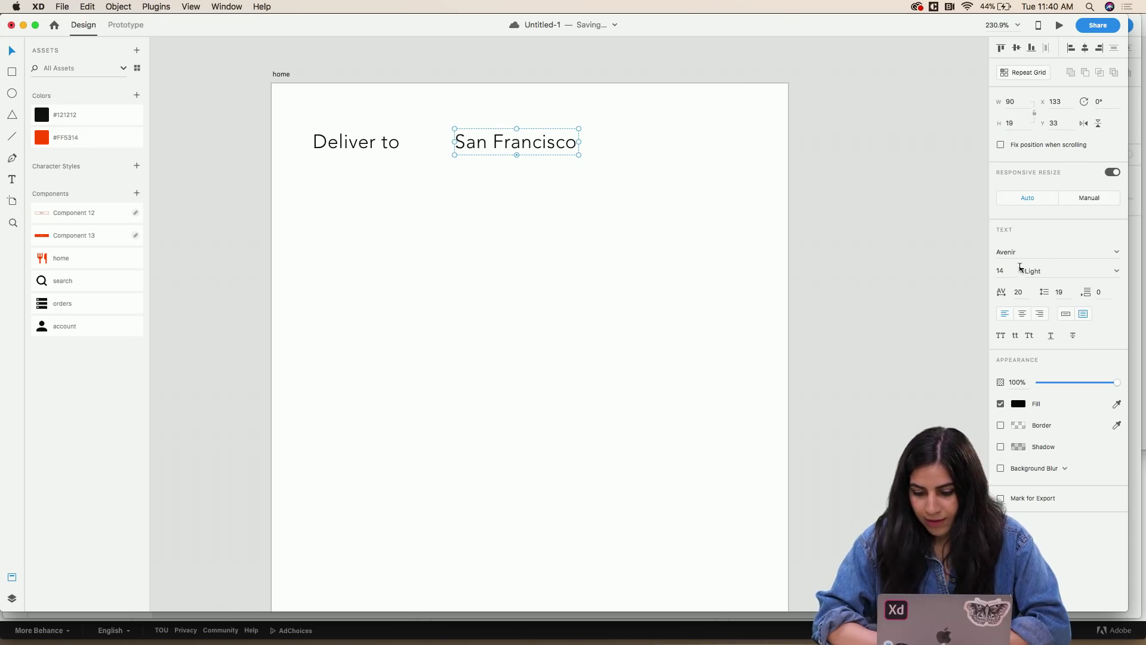
- Set "San Francisco" to Medium weight at size 16, widen its box to about 106 and move it closer to "Deliver to"
click(1113, 268)
click(1046, 350)
click(1117, 272)
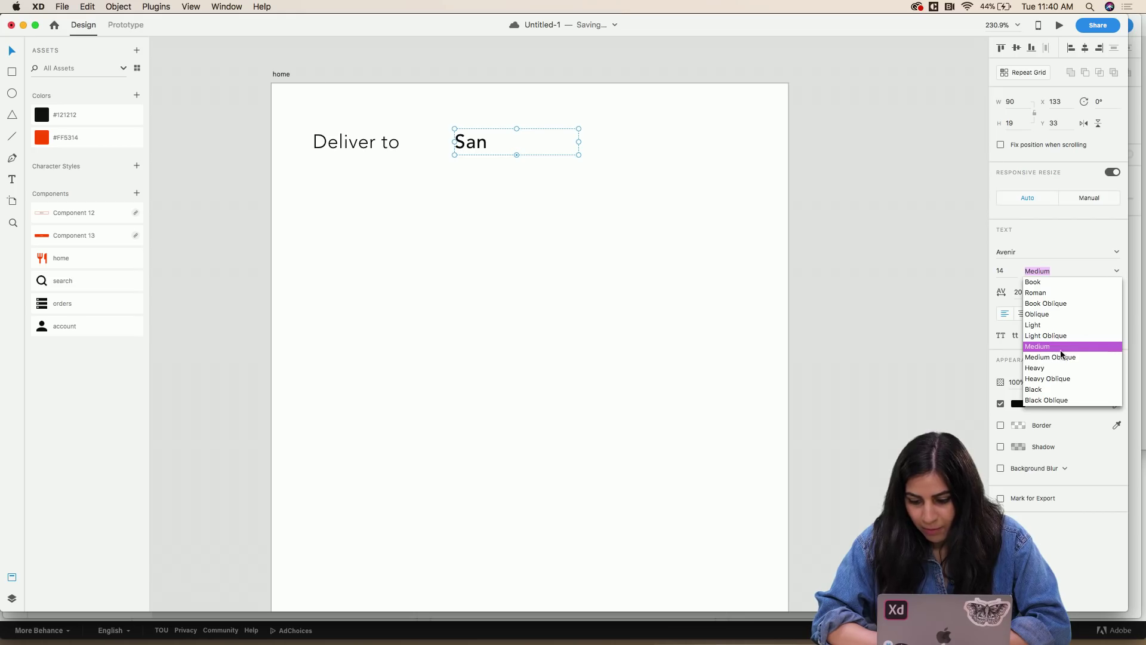
click(1113, 270)
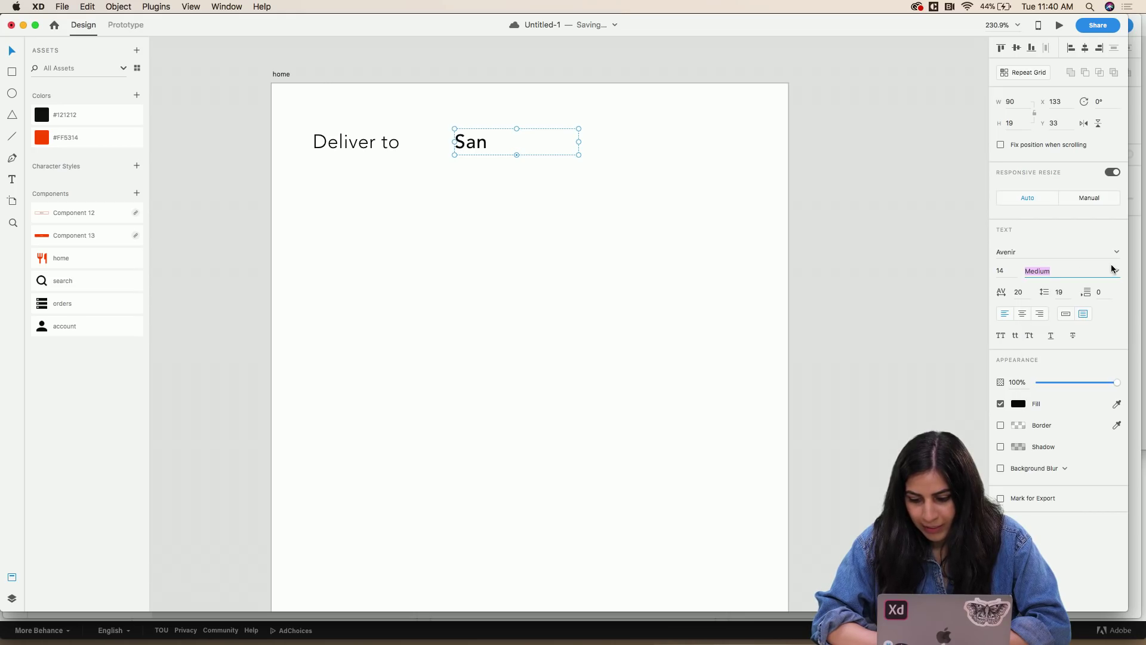
click(1005, 272)
text(16)
key(Return)
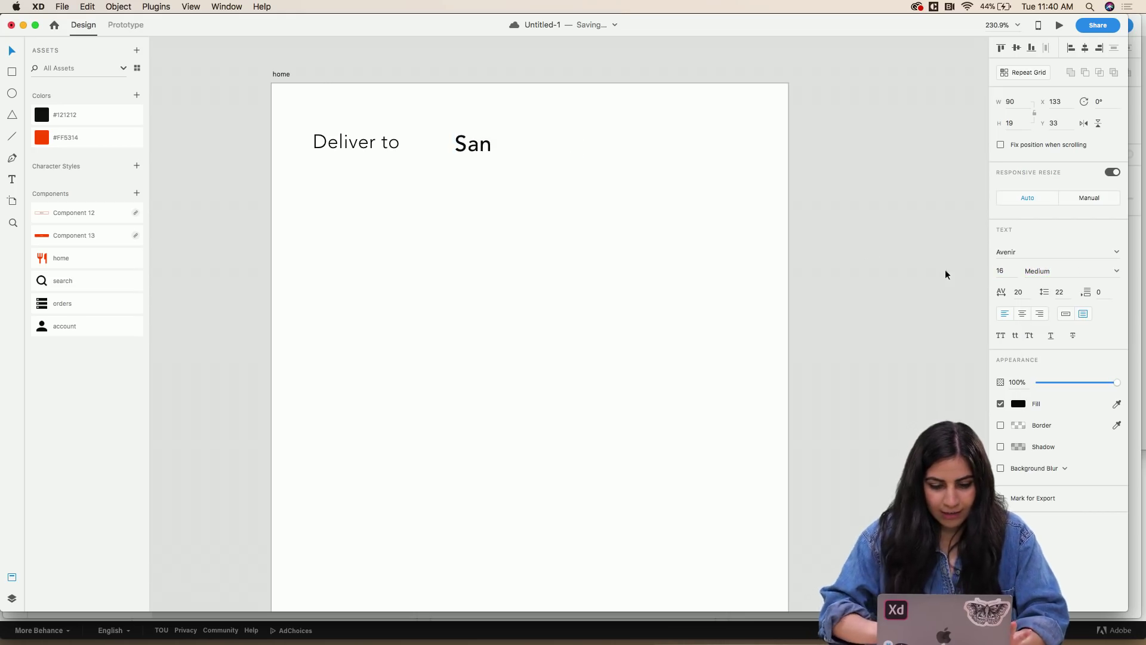
text(Francisco)
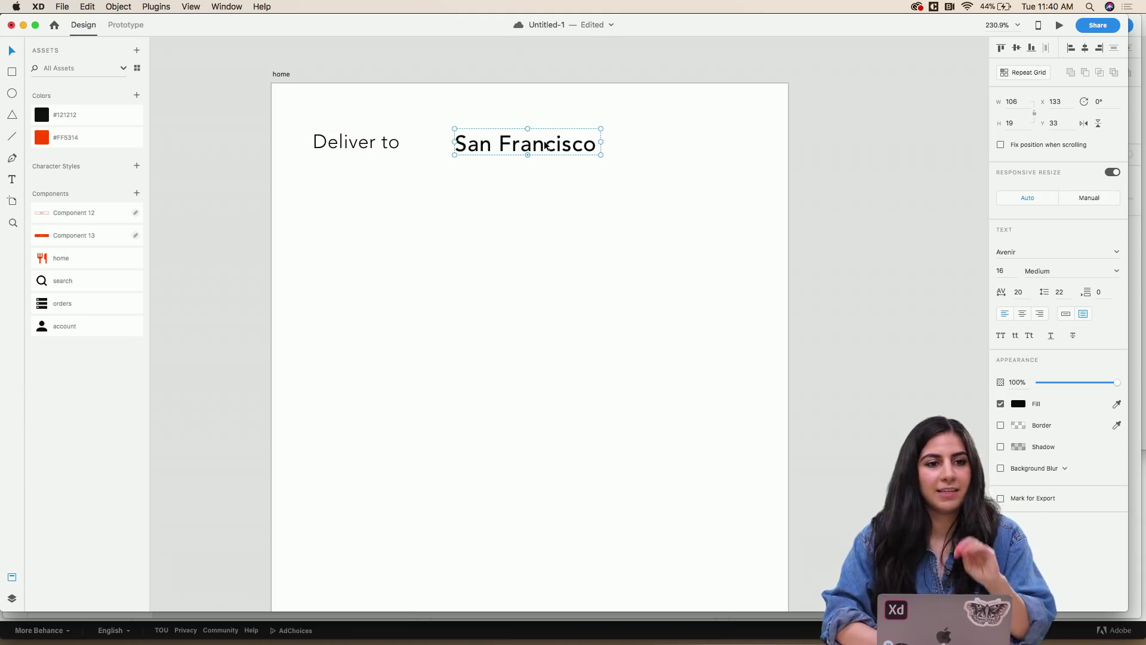
drag(486, 145, 469, 143)
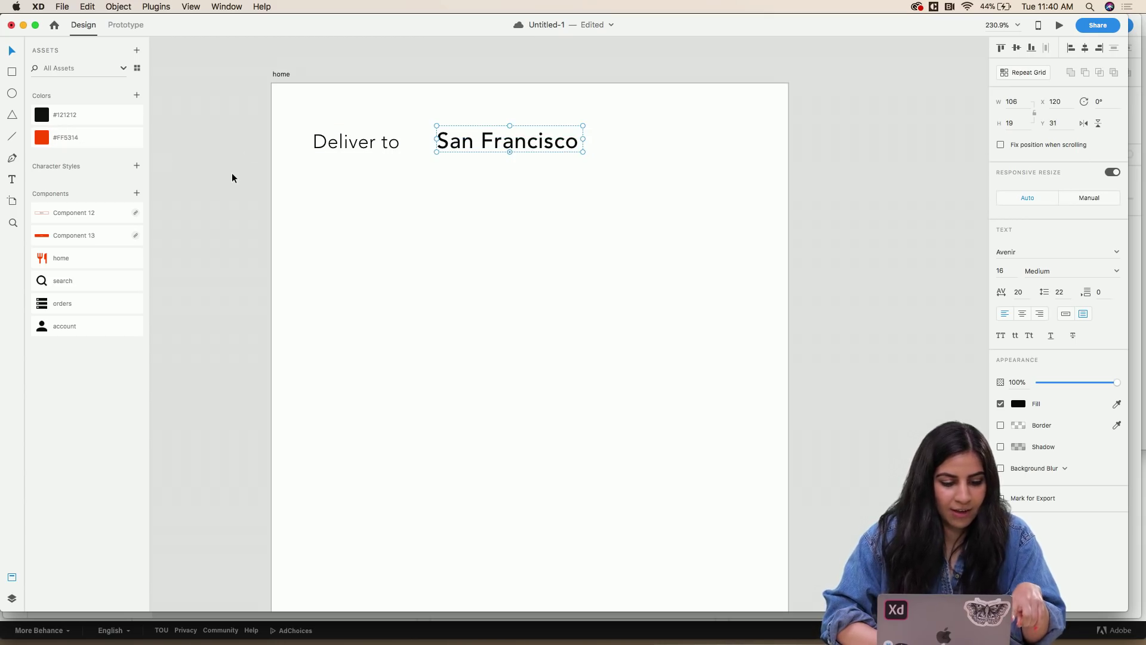
- Apply the saved colour #FF5314 to the "San Francisco" text on the home artboard
scroll(232, 173, up, 10)
scroll(232, 174, down, 10)
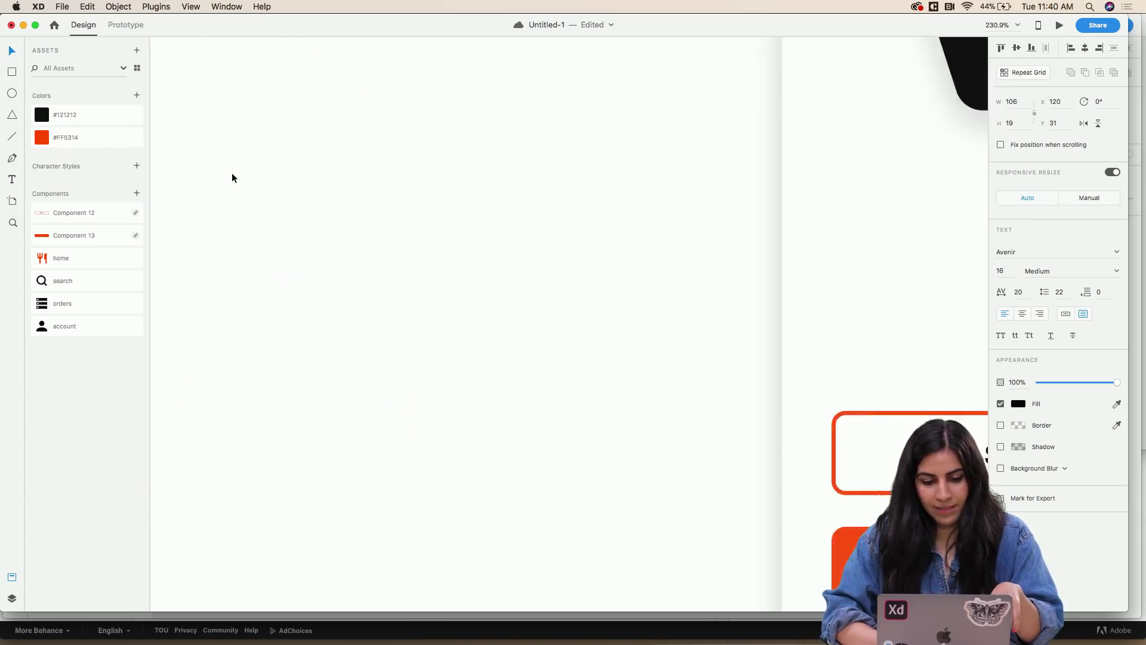
scroll(345, 328, down, 15)
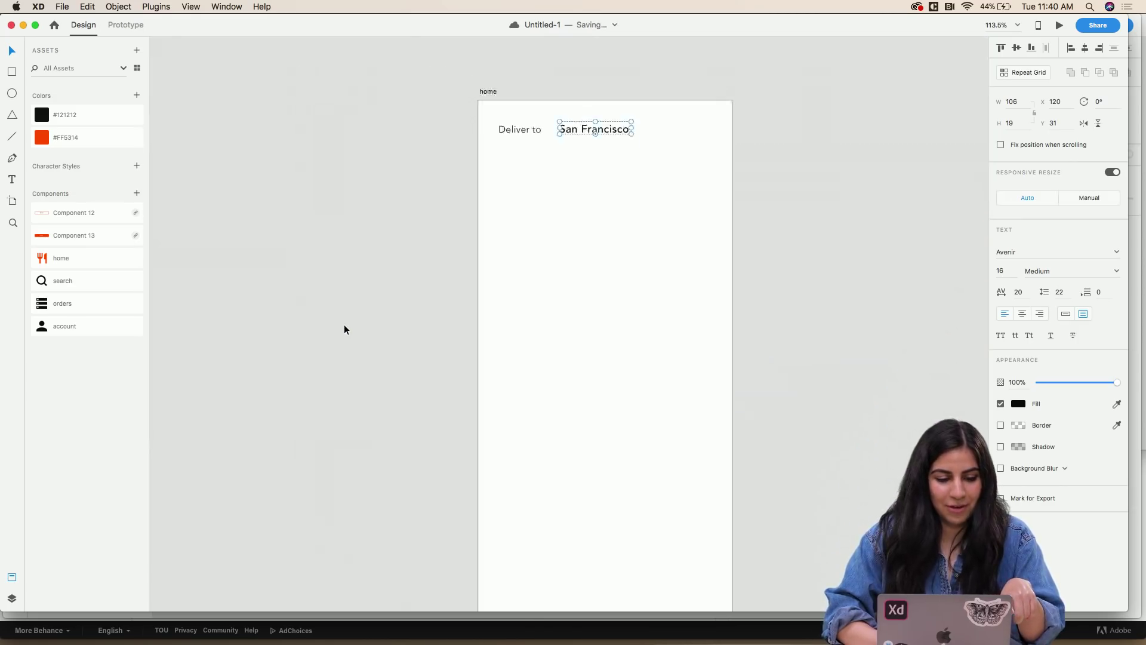
scroll(346, 328, right, 2)
click(46, 137)
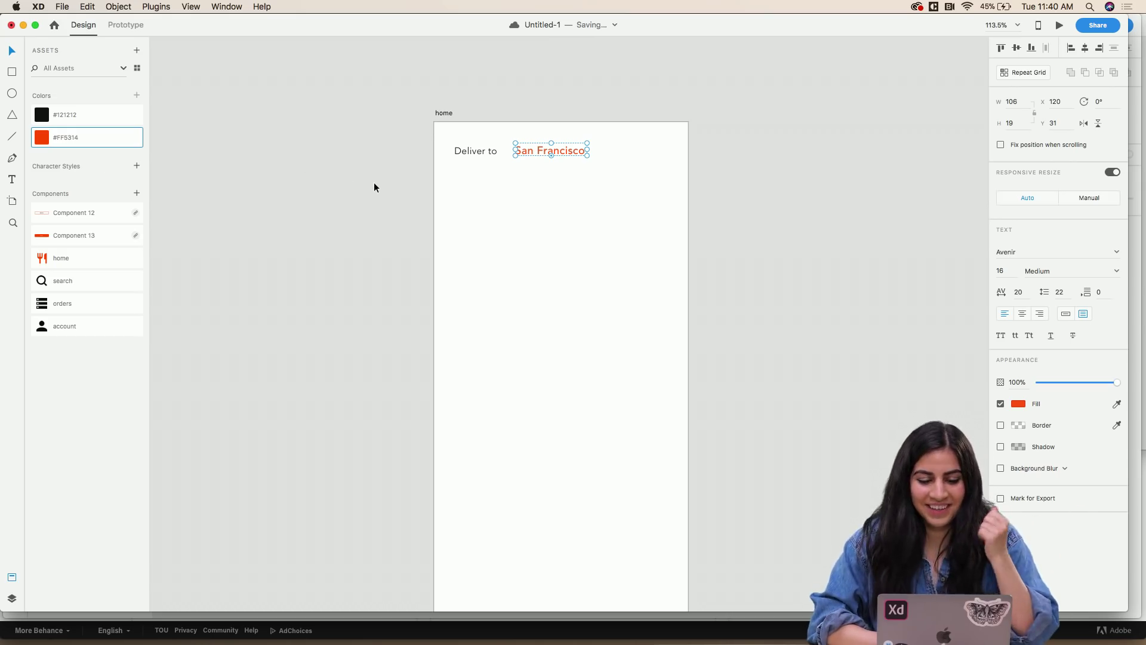
- Raise both header texts slightly and move "Deliver to" right so it sits close beside "San Francisco"
scroll(374, 181, up, 5)
scroll(375, 187, up, 5)
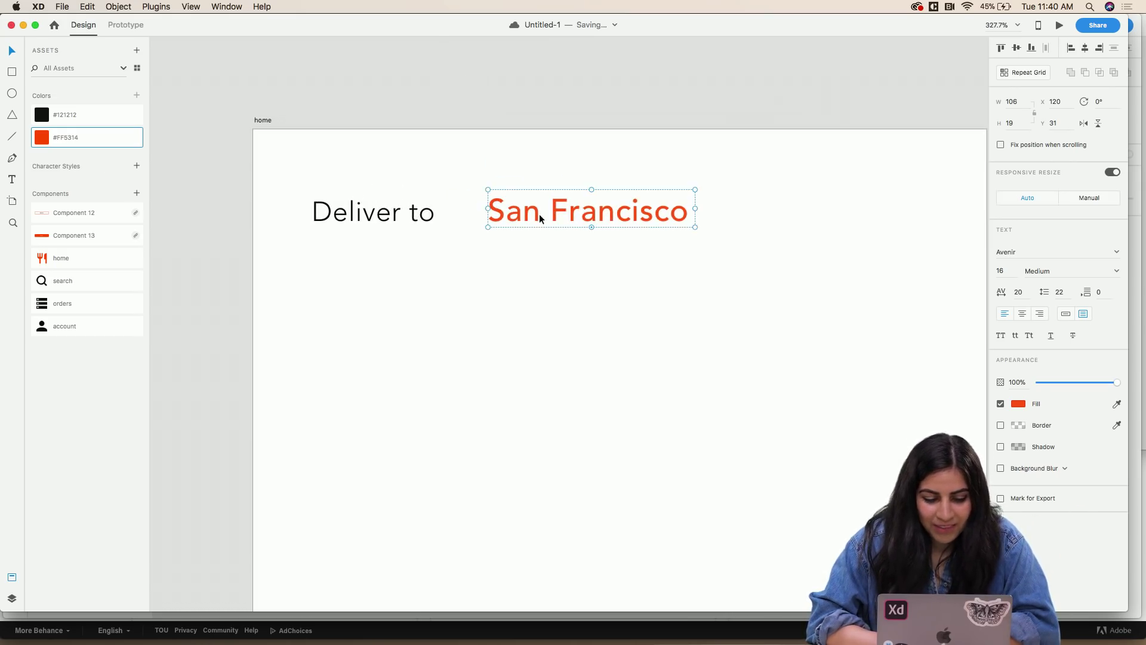
drag(529, 223, 535, 206)
drag(395, 223, 421, 216)
click(514, 211)
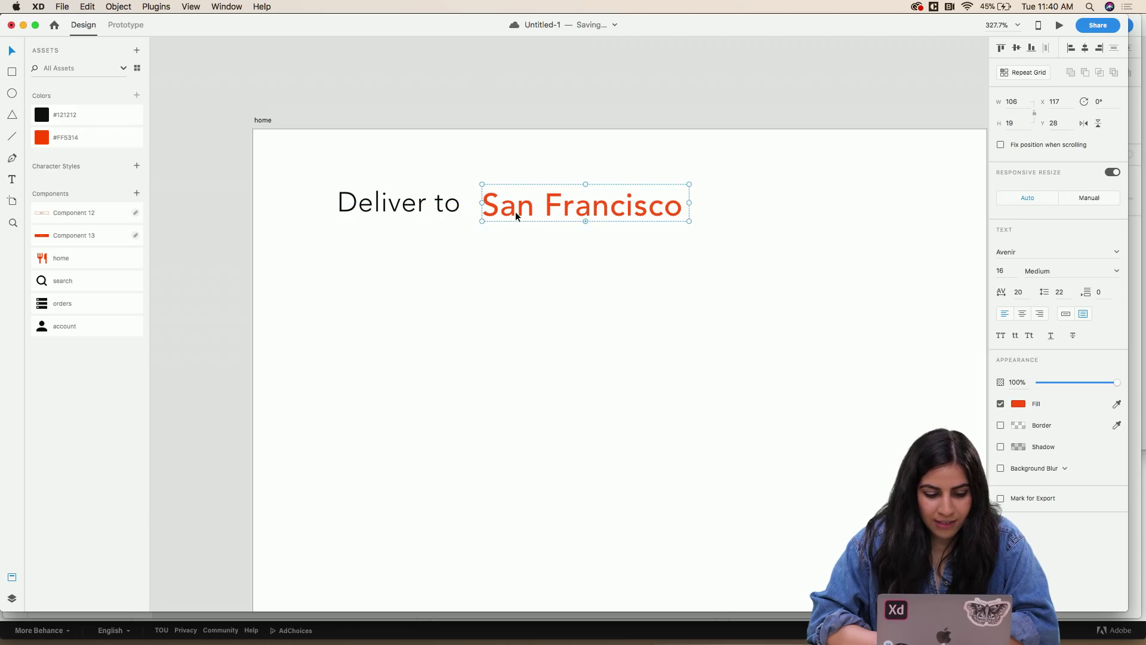
click(748, 245)
- Draw a small triangle about 13 by 11 just to the right of the "San Francisco" text
scroll(688, 242, up, 3)
scroll(687, 245, right, 3)
scroll(669, 233, up, 2)
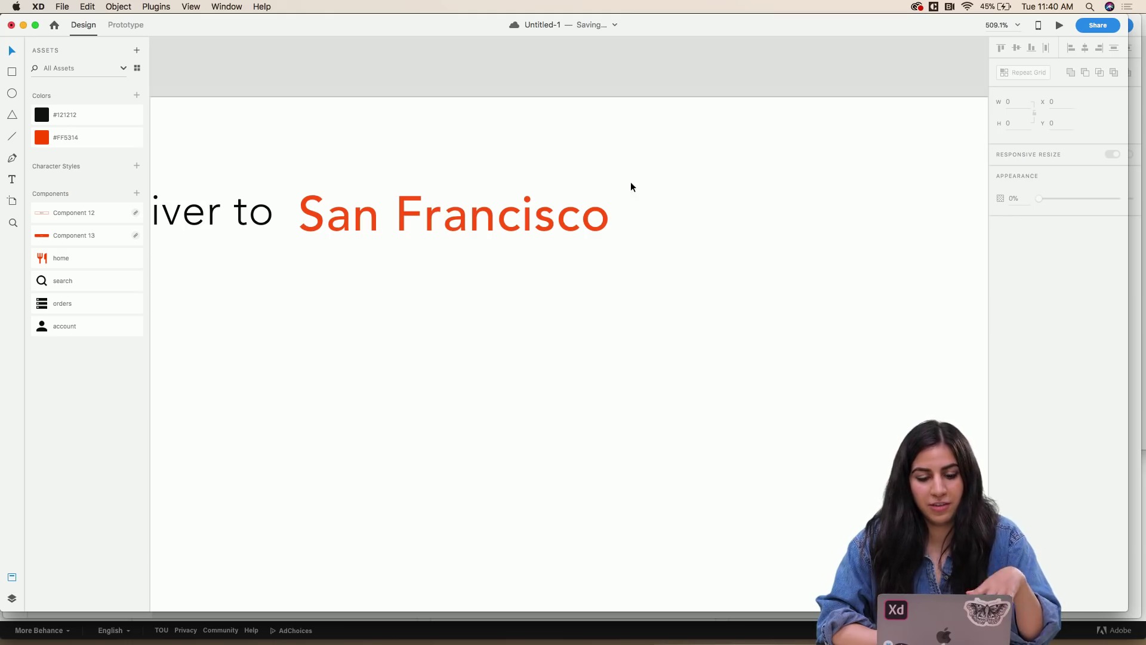
scroll(624, 209, right, 2)
scroll(625, 209, down, 1)
key(y)
drag(625, 197, 663, 231)
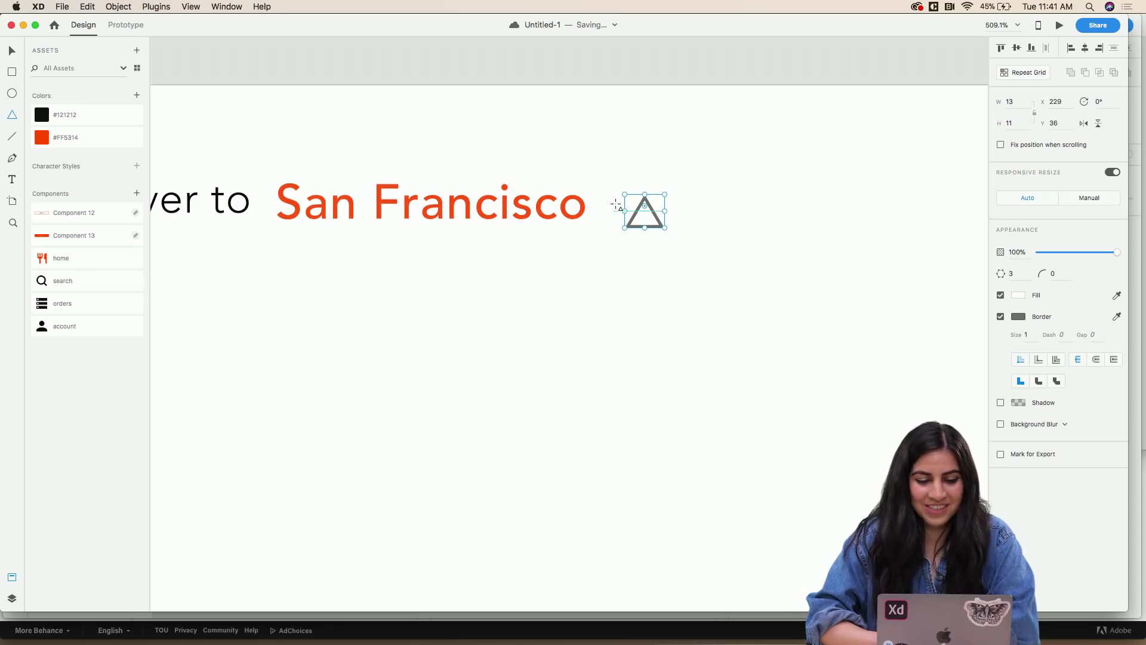
- Remove the triangle's border and fill it with the saved colour #FF5314
scroll(617, 211, up, 3)
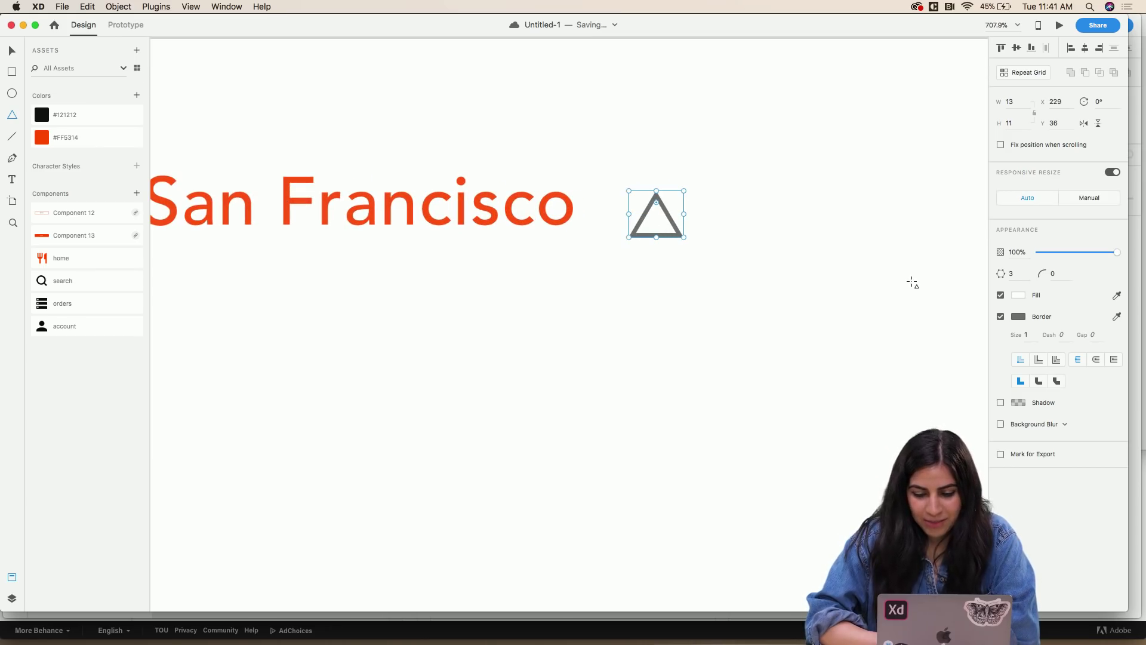
click(1001, 316)
click(1117, 297)
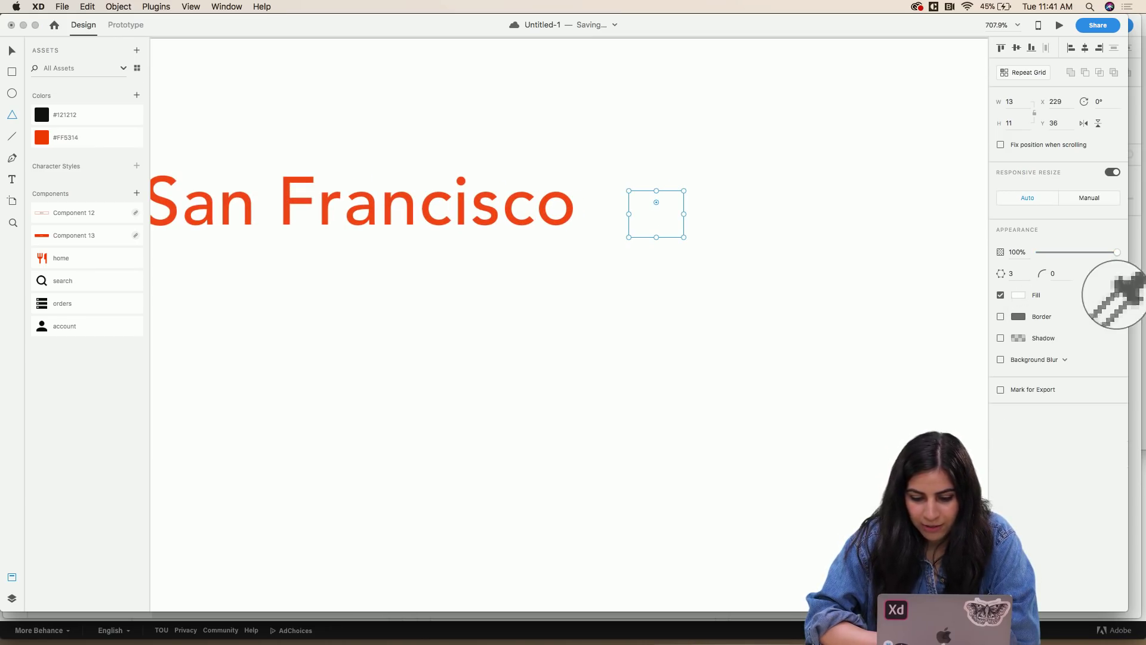
click(43, 141)
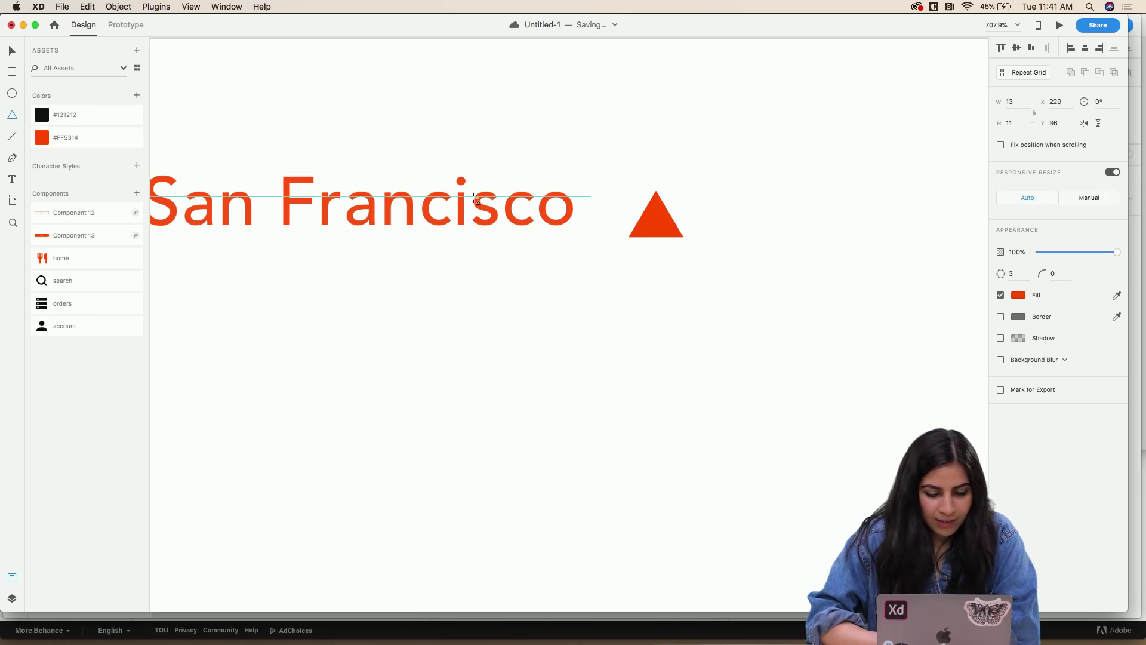
- Round the triangle's corners to a radius of 1 and flip it vertically so it points down
scroll(645, 202, up, 5)
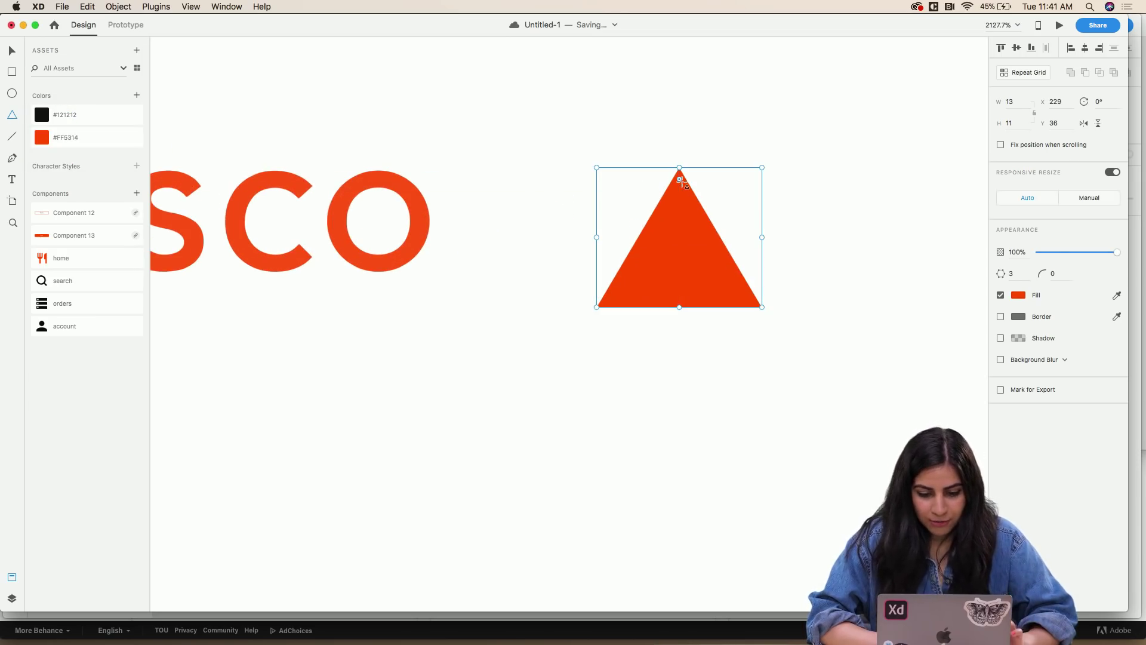
drag(678, 178, 679, 189)
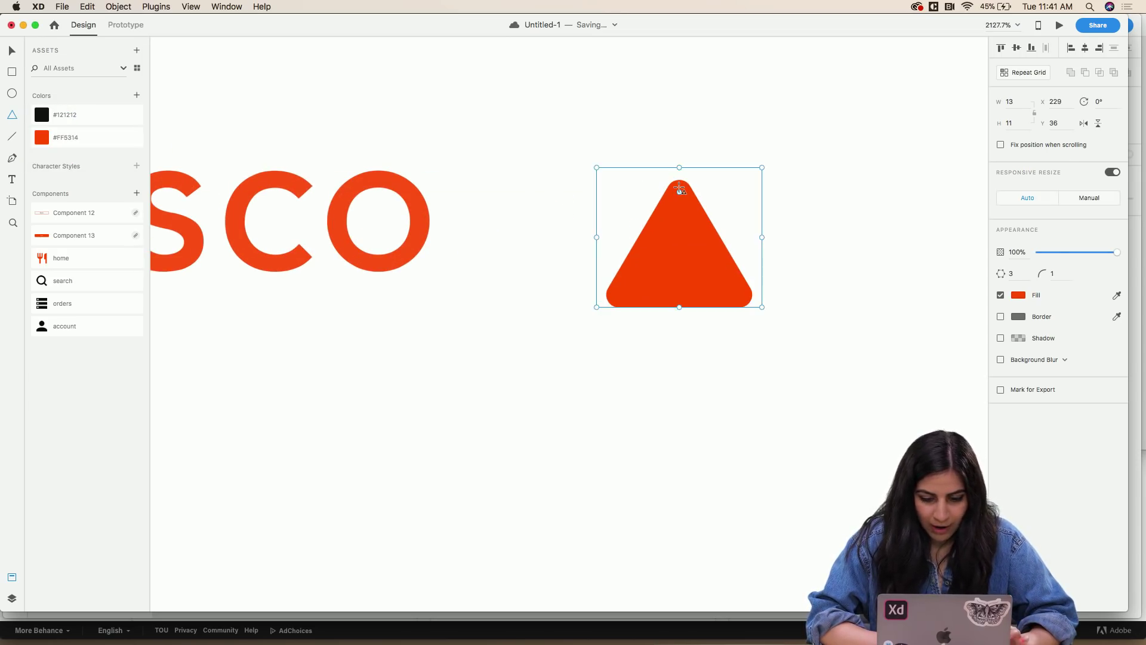
scroll(679, 189, up, 4)
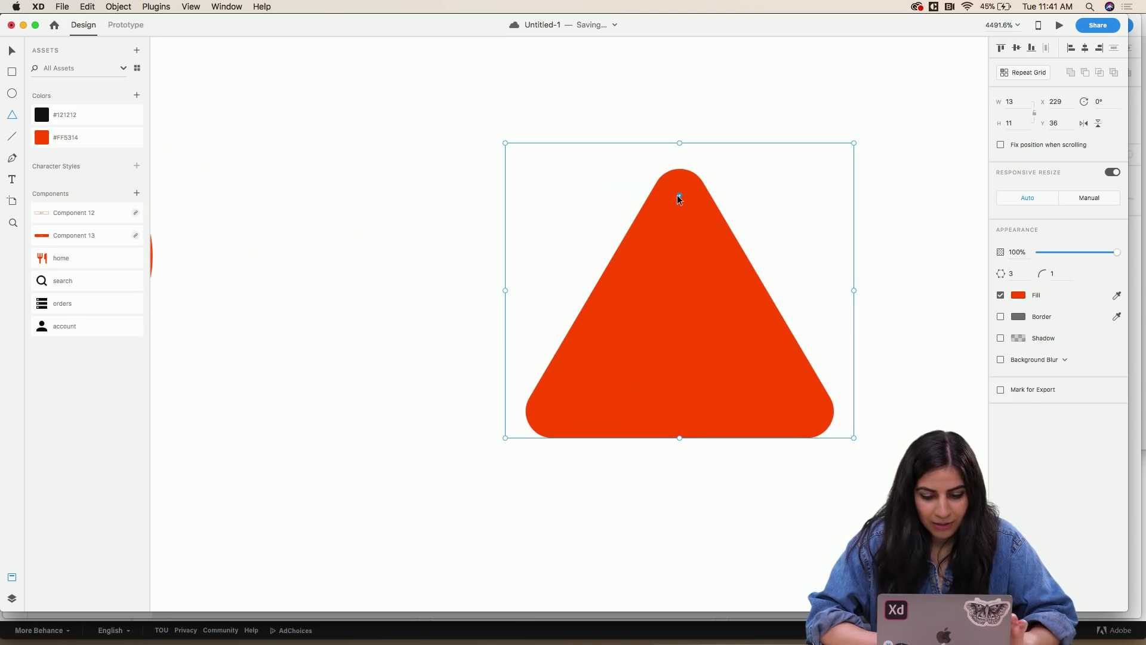
scroll(677, 195, down, 4)
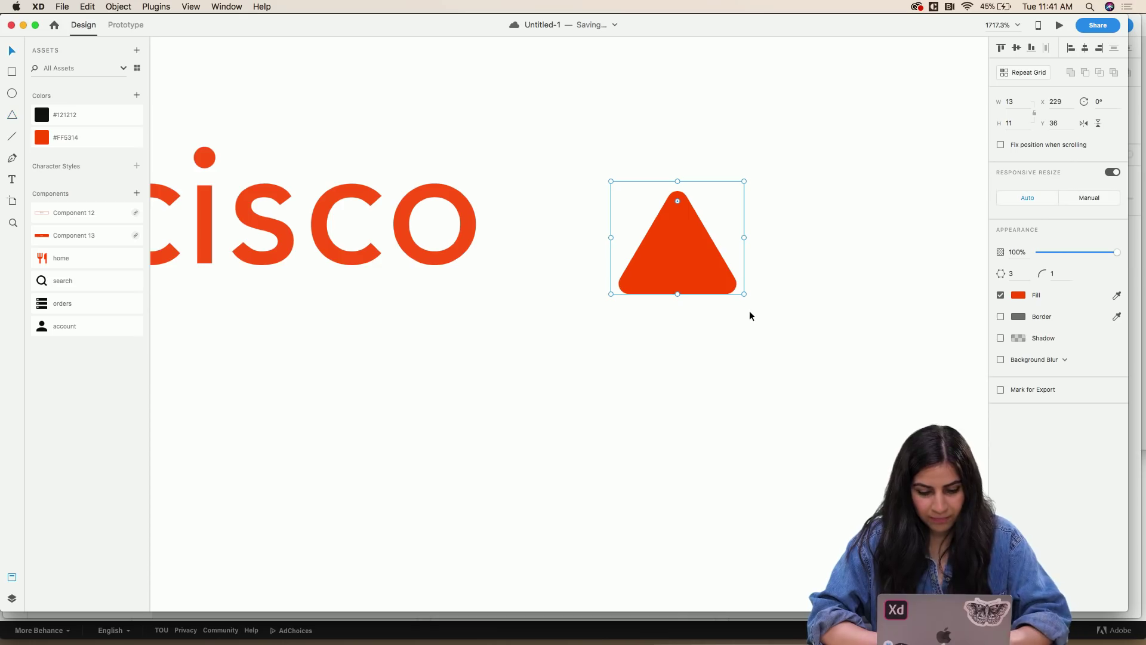
scroll(750, 315, right, 3)
scroll(750, 316, up, 2)
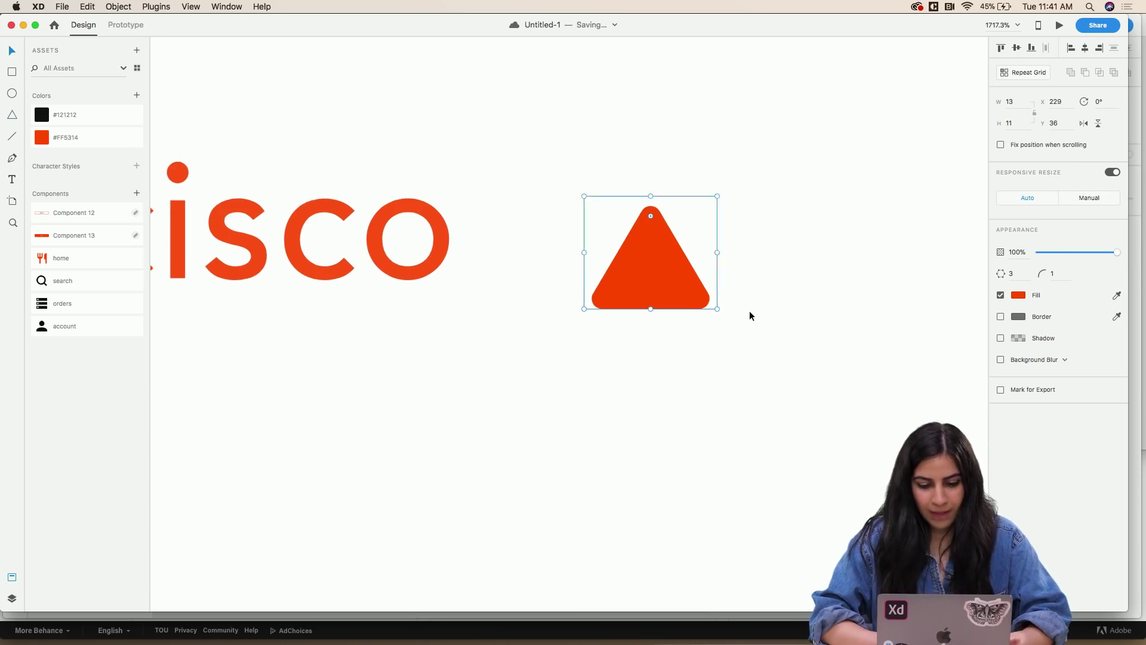
click(1099, 124)
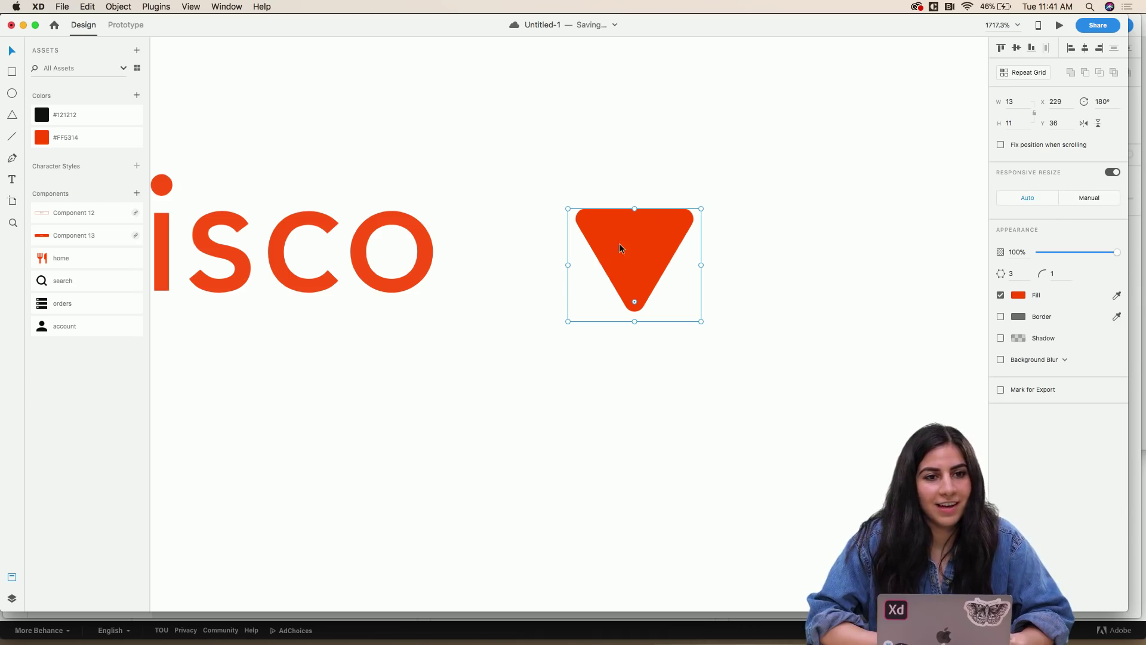
- Move the triangle close beside "San Francisco" at X 221 and shrink it to about 10 by 8
drag(669, 257, 586, 260)
scroll(587, 261, down, 5)
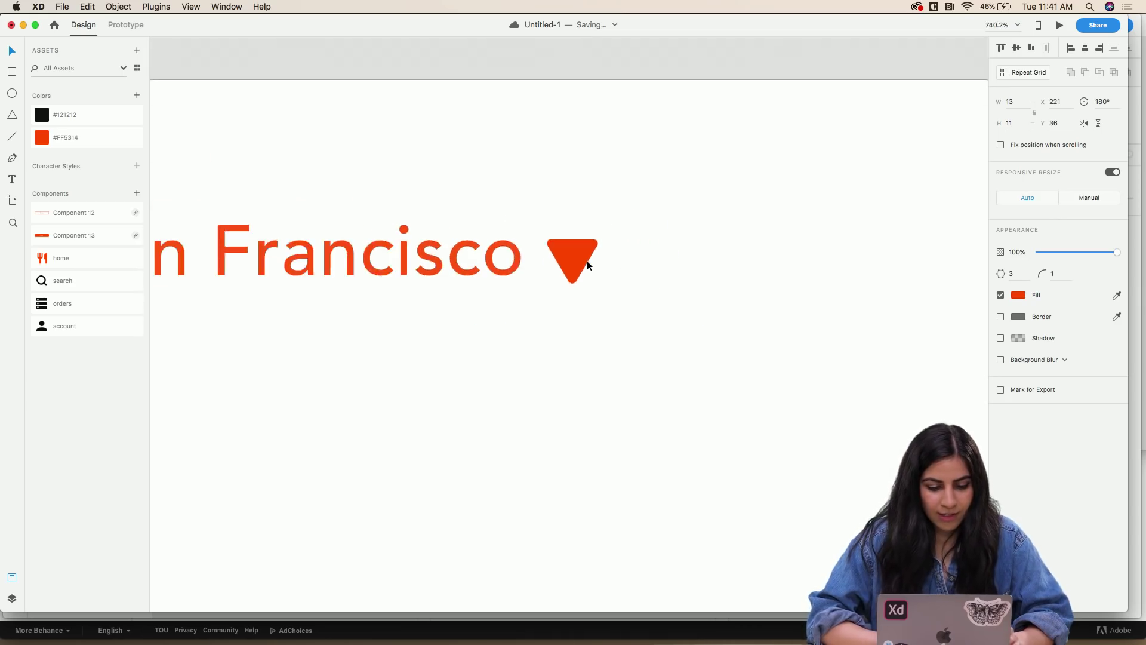
scroll(587, 260, up, 5)
drag(603, 292, 594, 274)
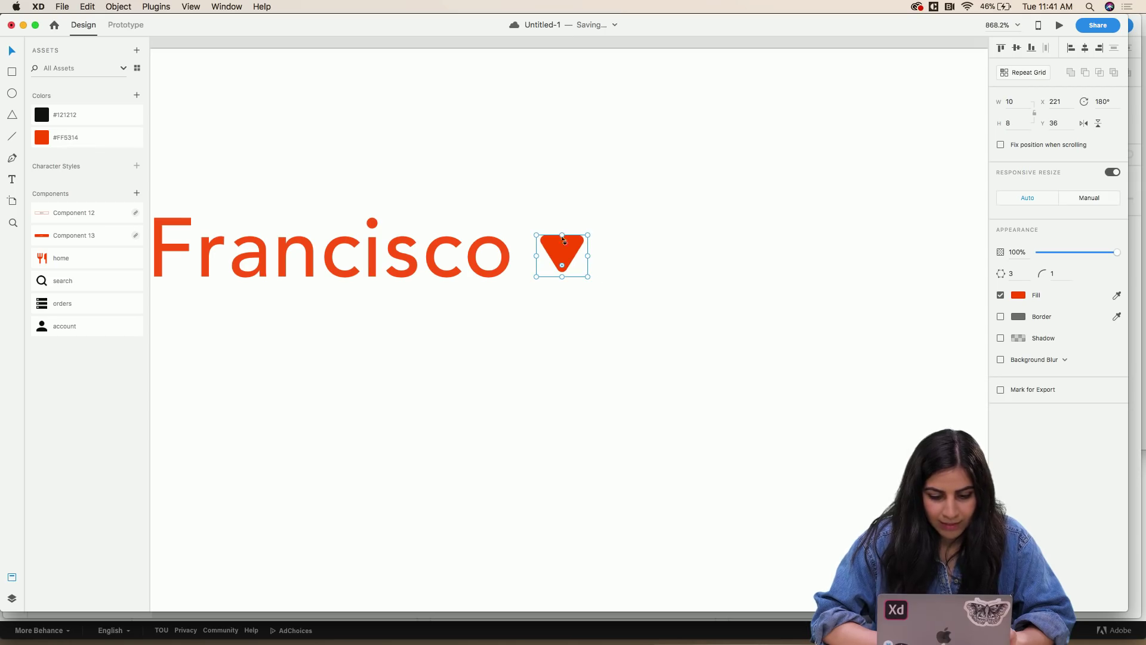
scroll(561, 248, down, 5)
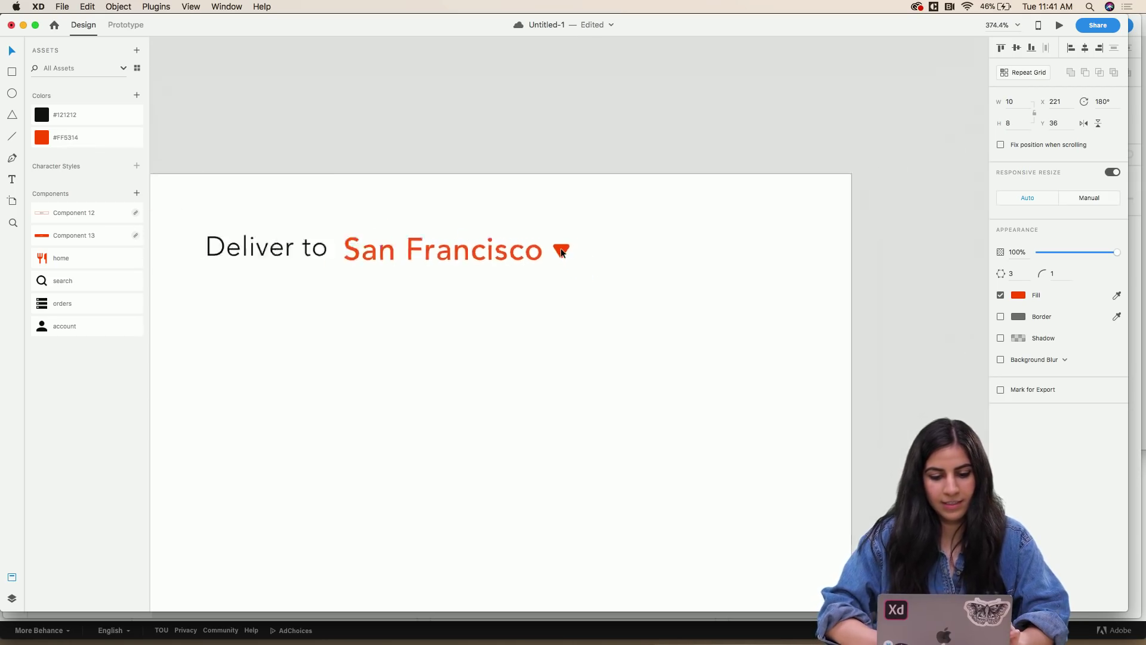
click(571, 290)
drag(458, 256, 456, 253)
click(562, 251)
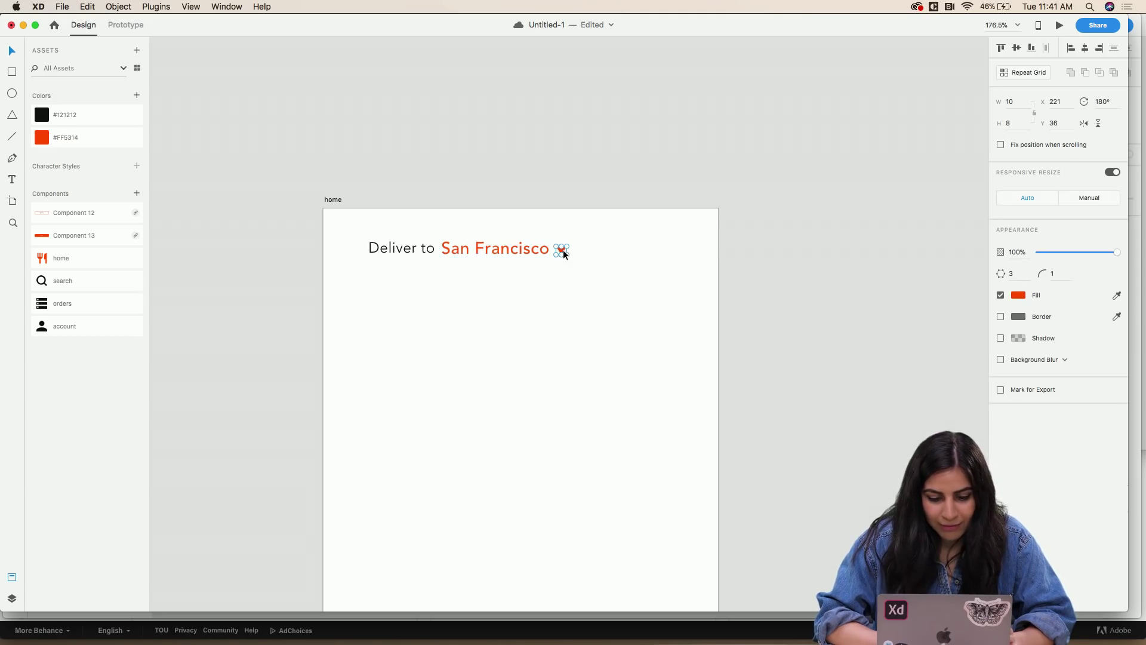
click(582, 297)
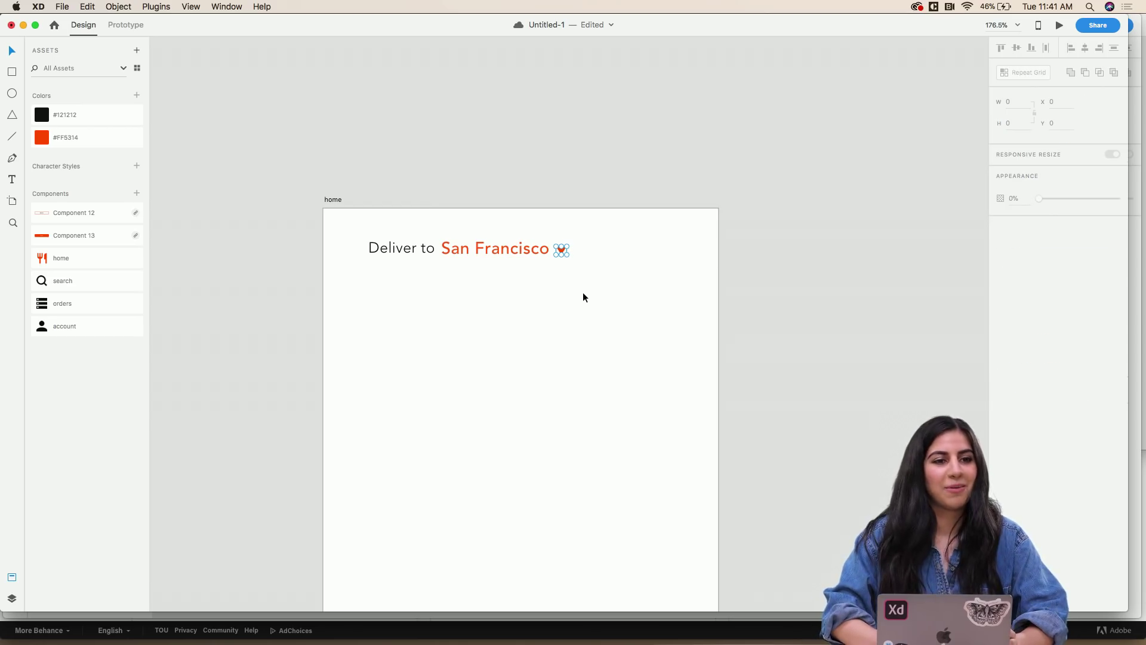
- Centre the "Deliver to San Francisco" texts and triangle together horizontally on the home artboard
scroll(583, 297, up, 5)
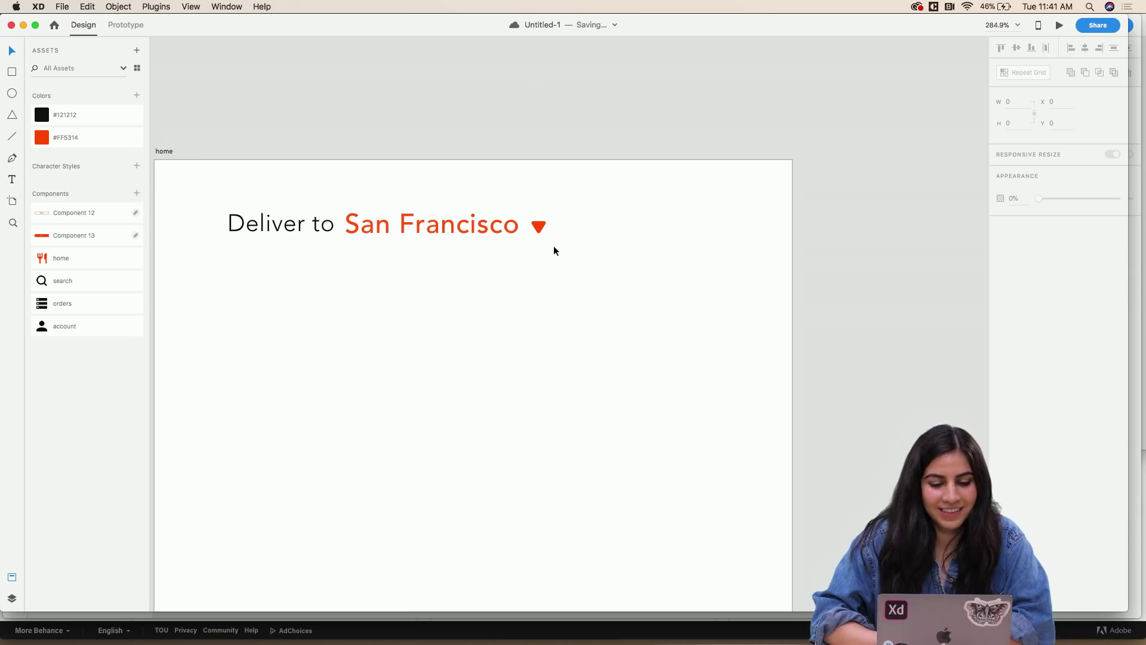
scroll(554, 249, up, 5)
scroll(553, 246, down, 5)
drag(699, 260, 537, 223)
click(518, 279)
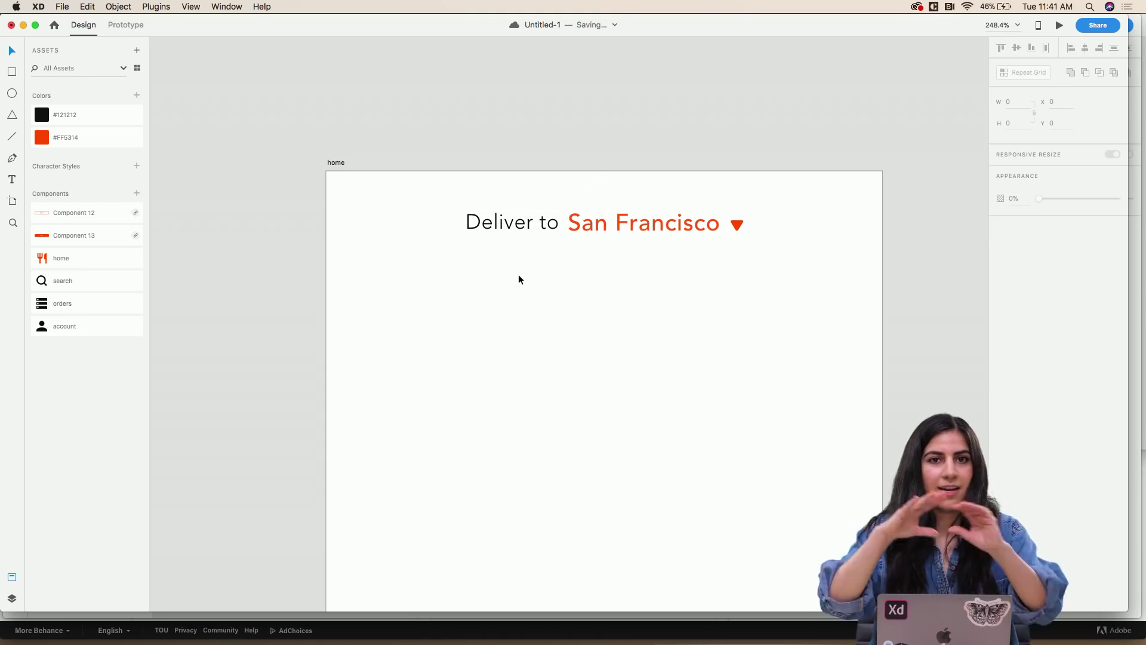
- Draw a borderless 375 by 54 rectangle across the top of the home artboard and place it behind the header texts and triangle
key(r)
mouse_move(329, 173)
mouse_down()
mouse_move(530, 223)
mouse_move(885, 251)
mouse_up()
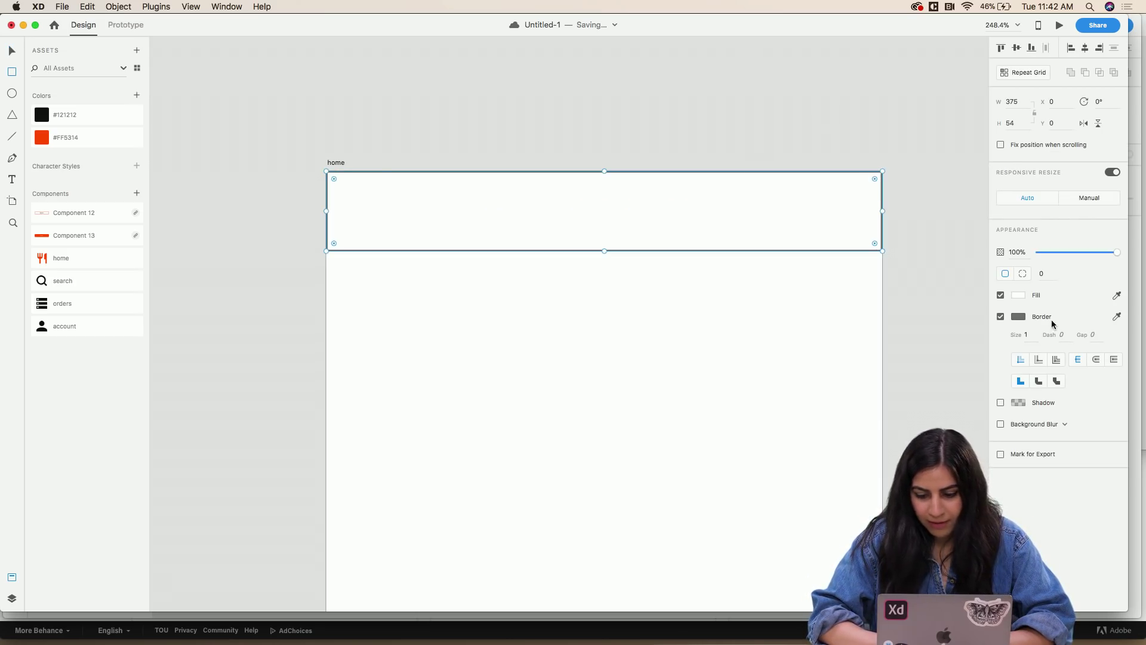
click(1001, 316)
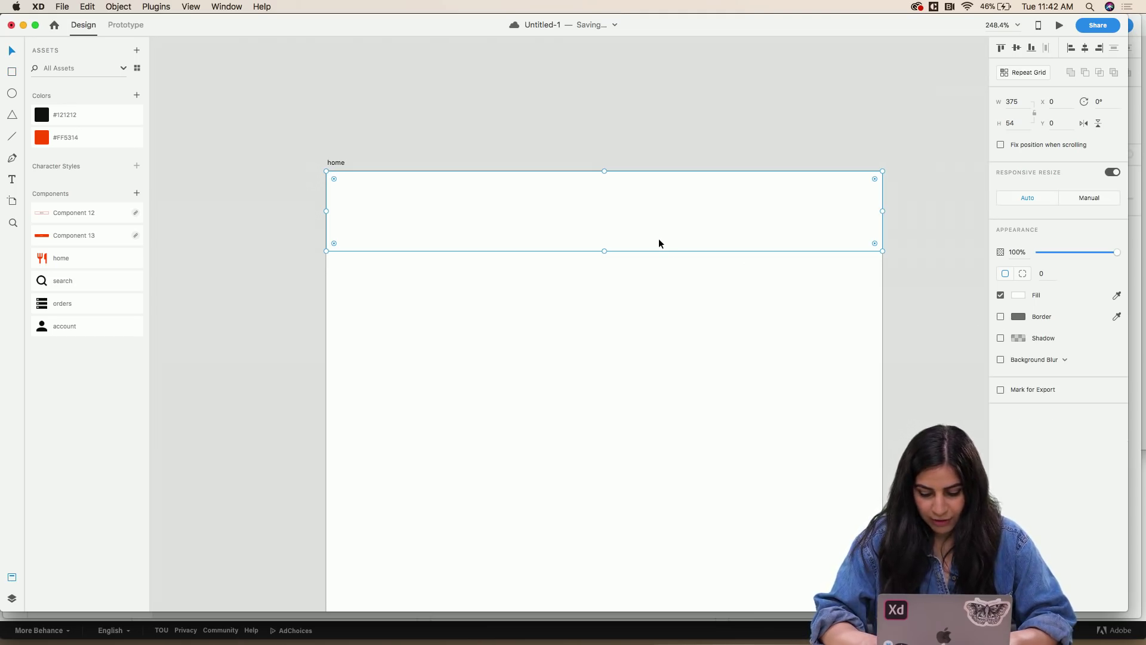
key(super+v)
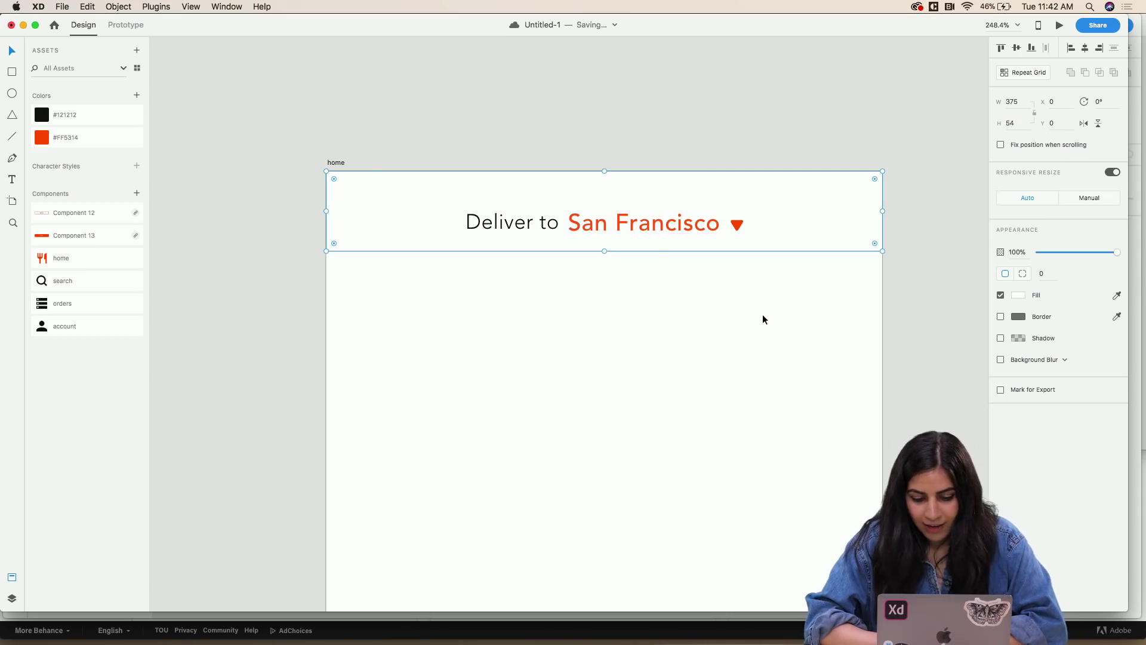
- Group the header rectangle, both texts and the triangle, and fix the group's position when scrolling
click(827, 308)
drag(875, 302, 440, 139)
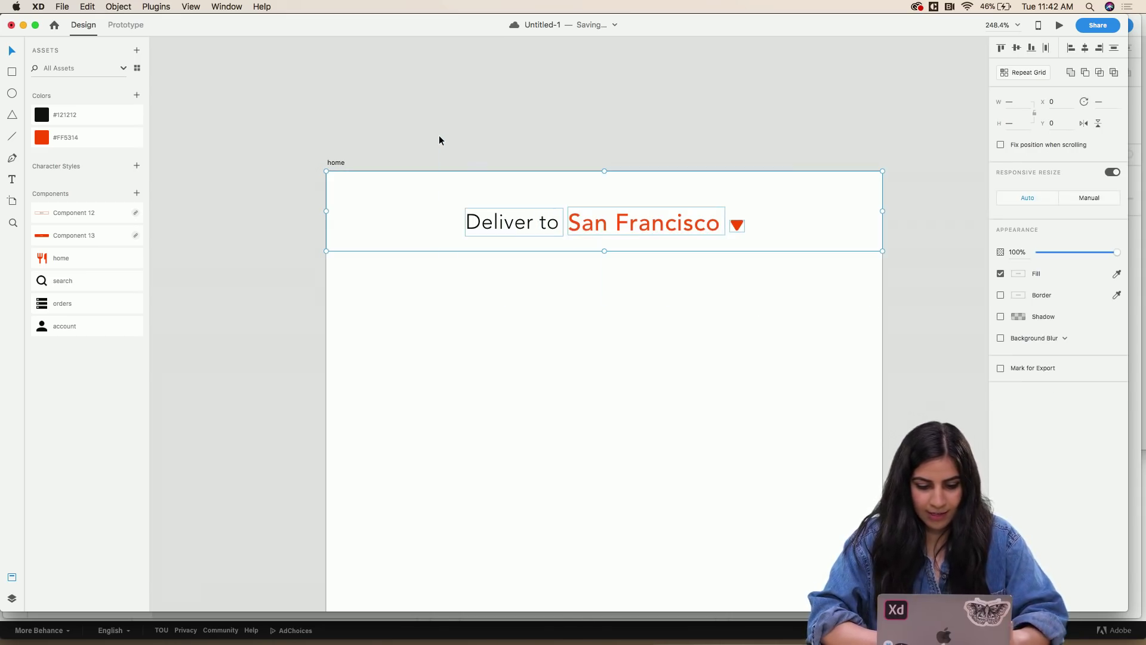
key(super+g)
click(1002, 145)
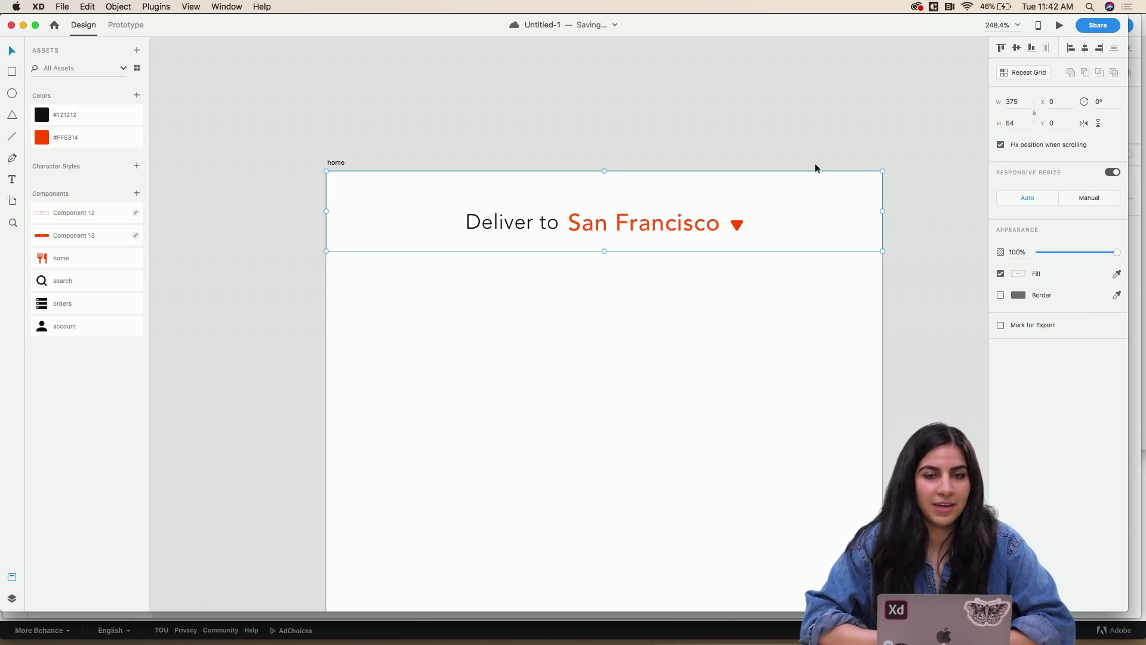
- Examine the three Inspiration screens for their header and restaurant section layouts and compare them with the empty home artboard
scroll(684, 179, down, 5)
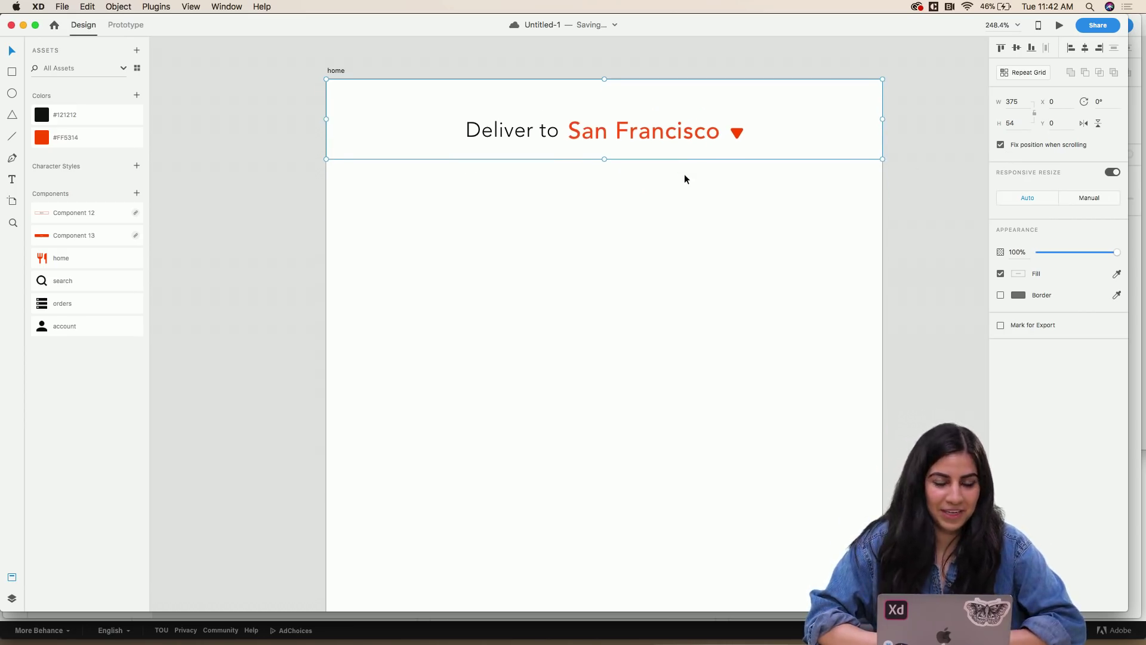
scroll(685, 179, right, 1)
scroll(684, 175, down, 3)
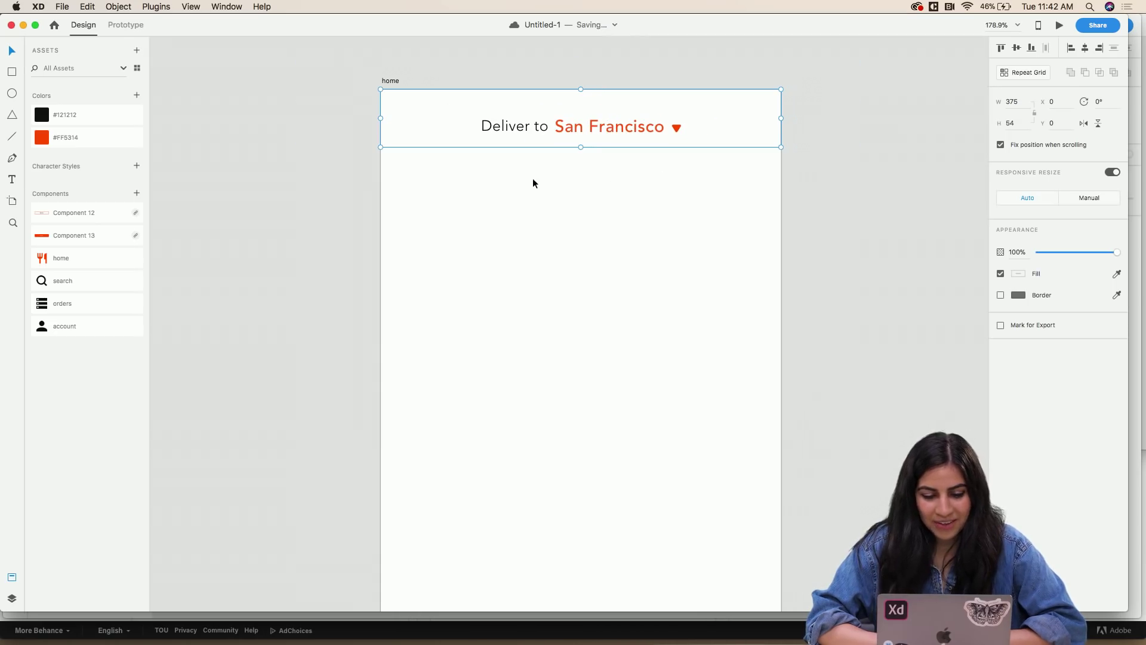
scroll(529, 179, down, 3)
scroll(529, 179, right, 1)
scroll(529, 179, down, 3)
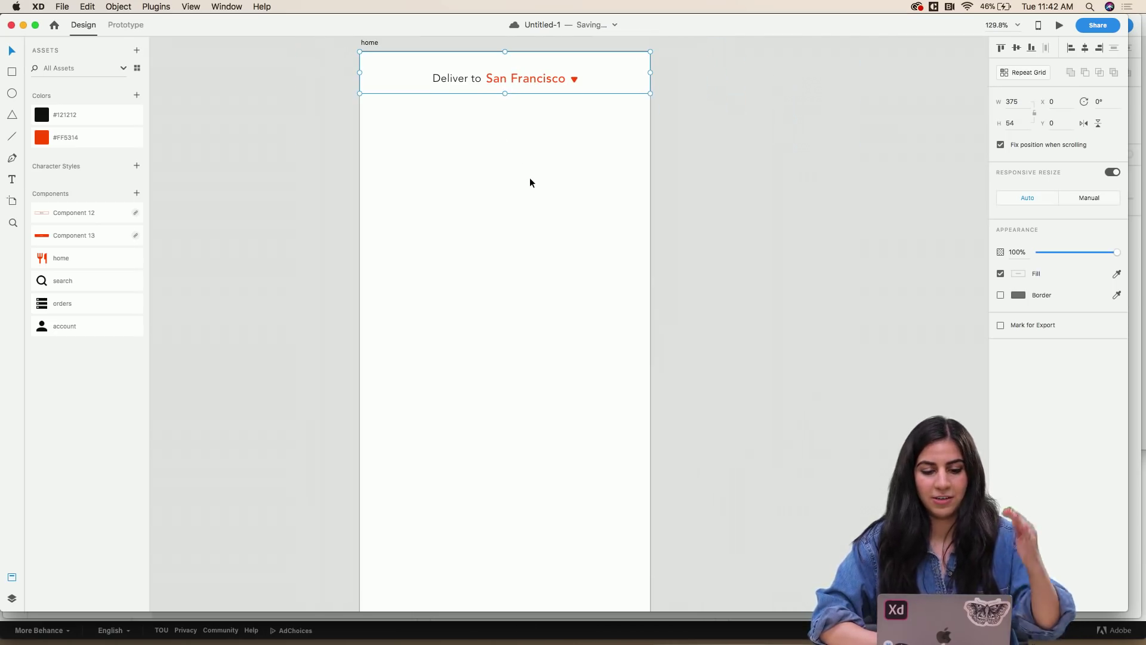
scroll(529, 180, down, 3)
scroll(529, 181, up, 10)
scroll(529, 181, left, 10)
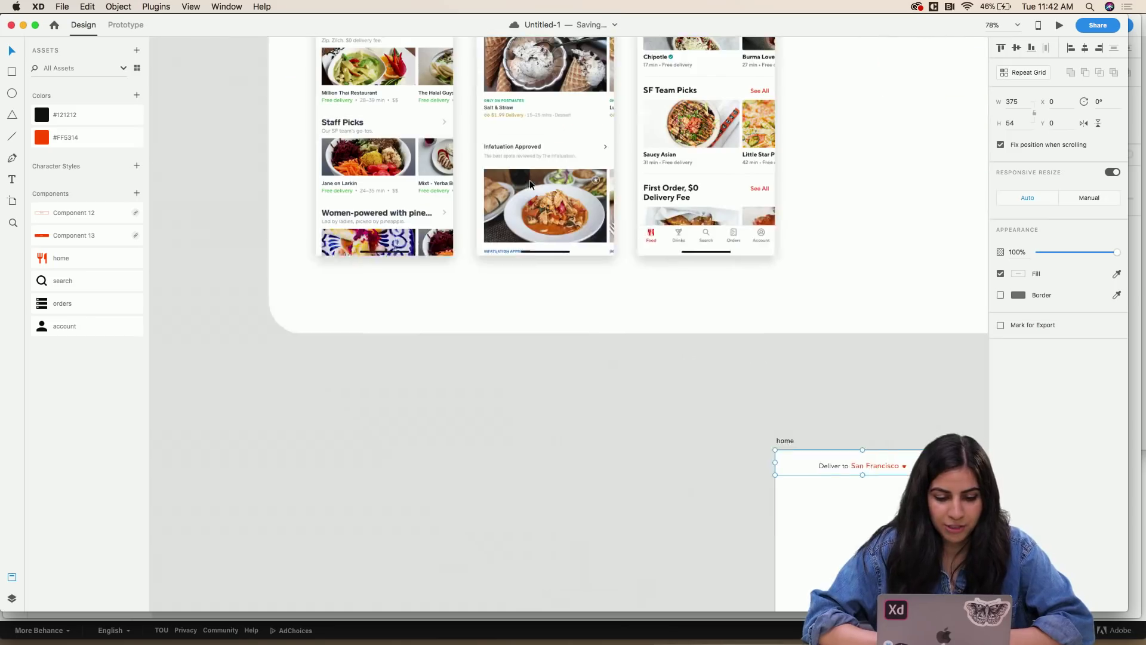
scroll(441, 157, up, 2)
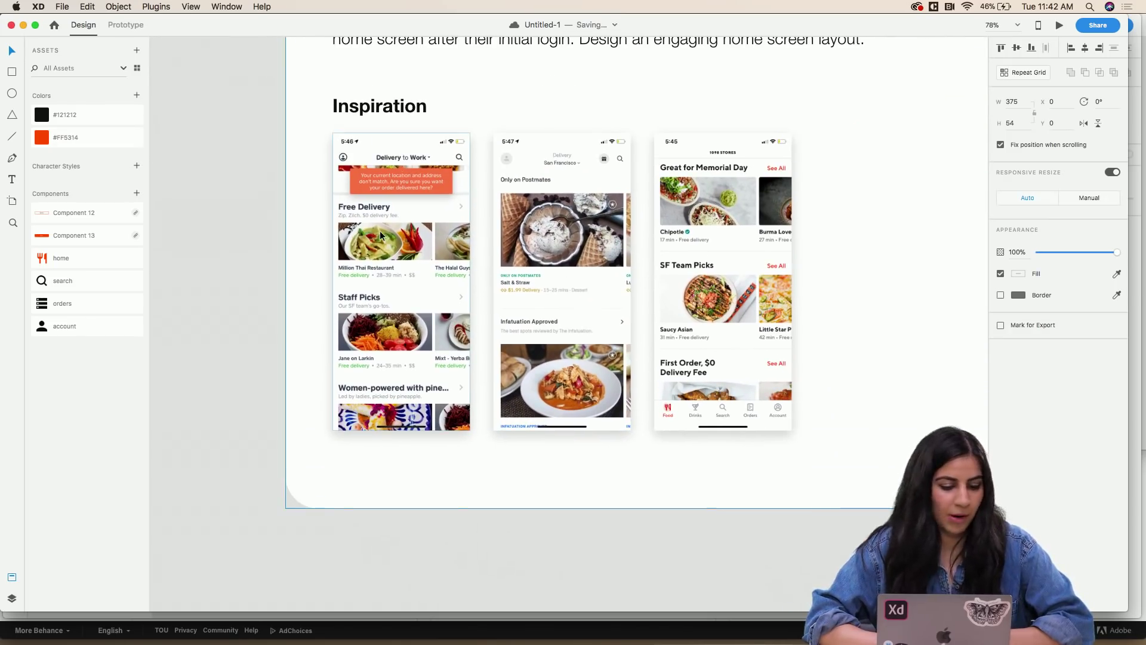
scroll(380, 230, up, 5)
scroll(361, 202, down, 2)
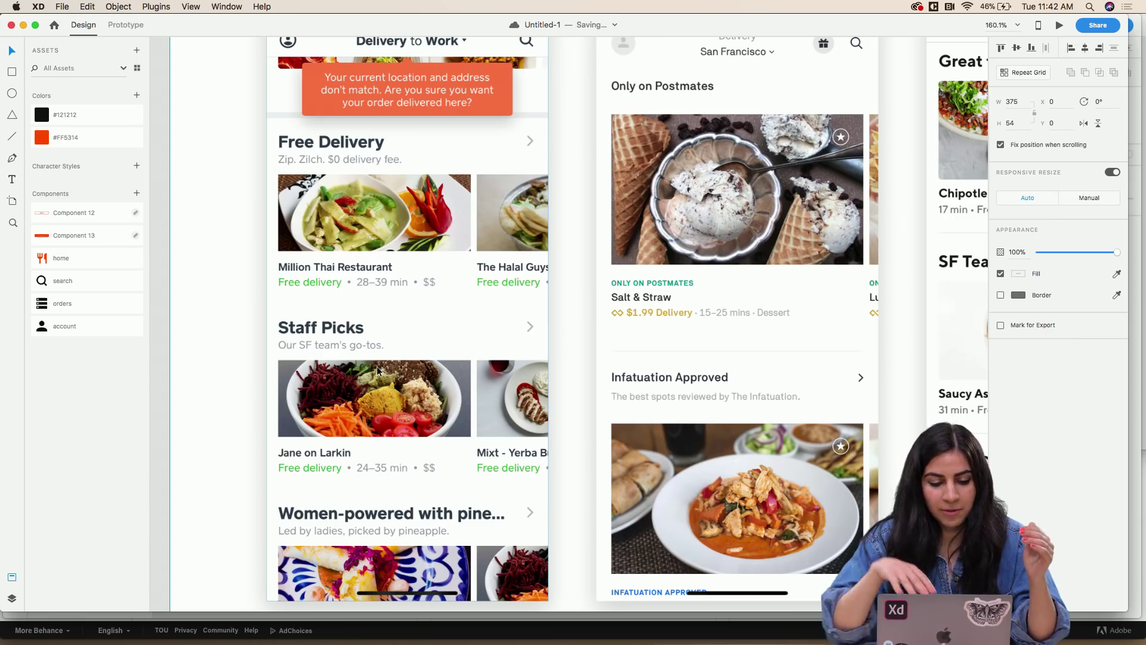
scroll(377, 370, down, 5)
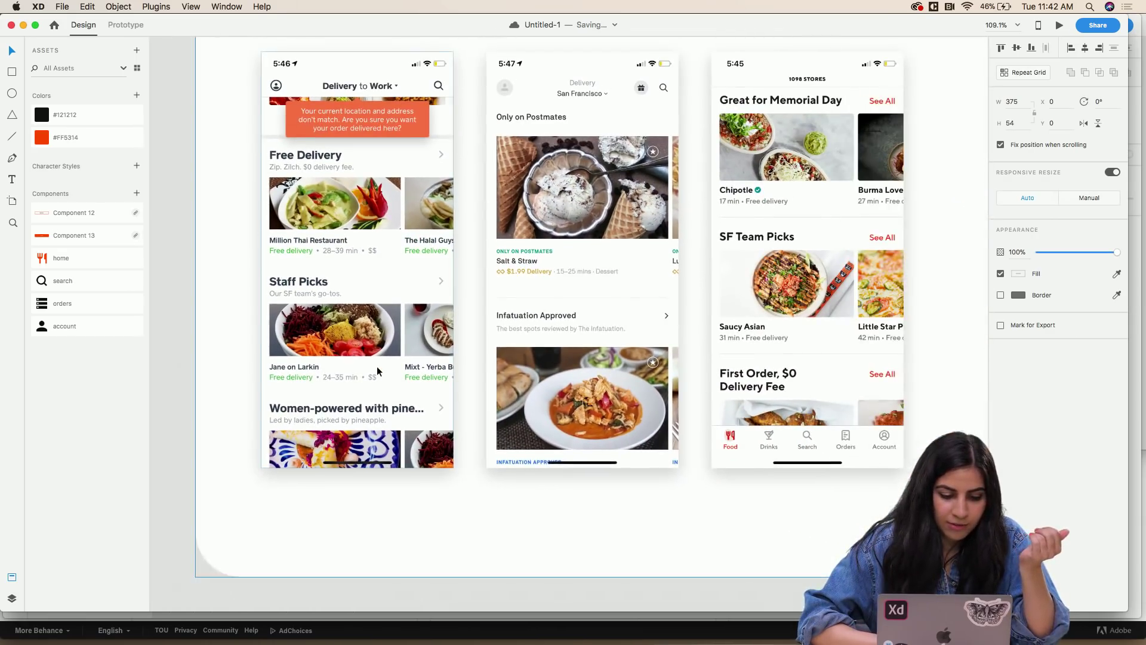
scroll(378, 370, right, 1)
scroll(378, 370, down, 1)
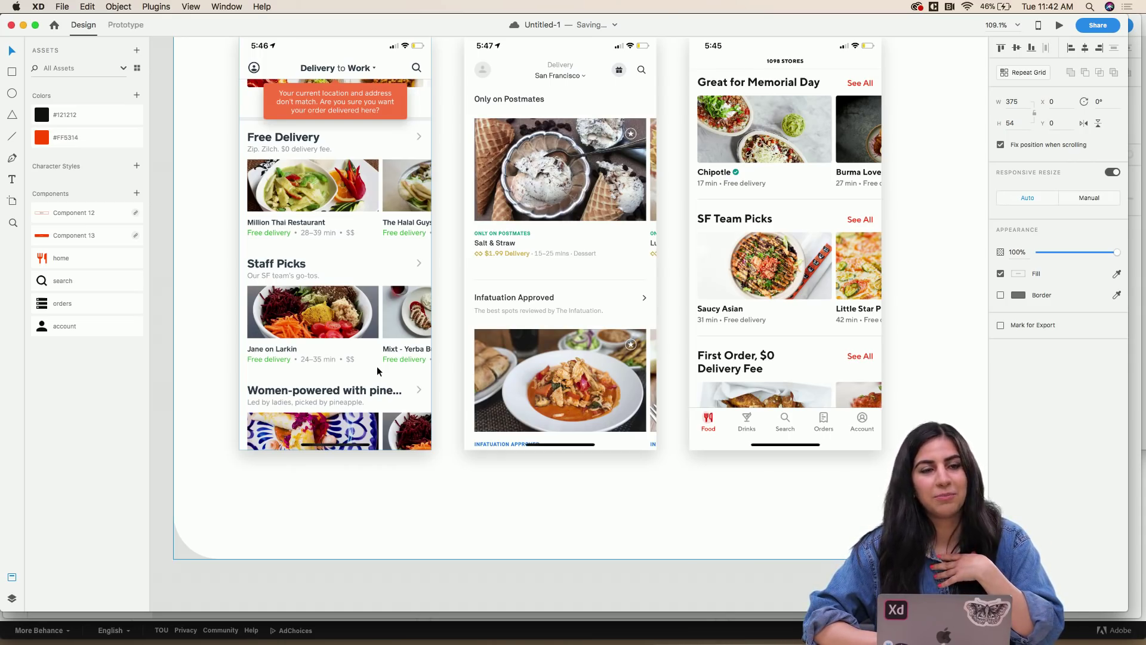
scroll(377, 371, down, 8)
scroll(378, 371, right, 6)
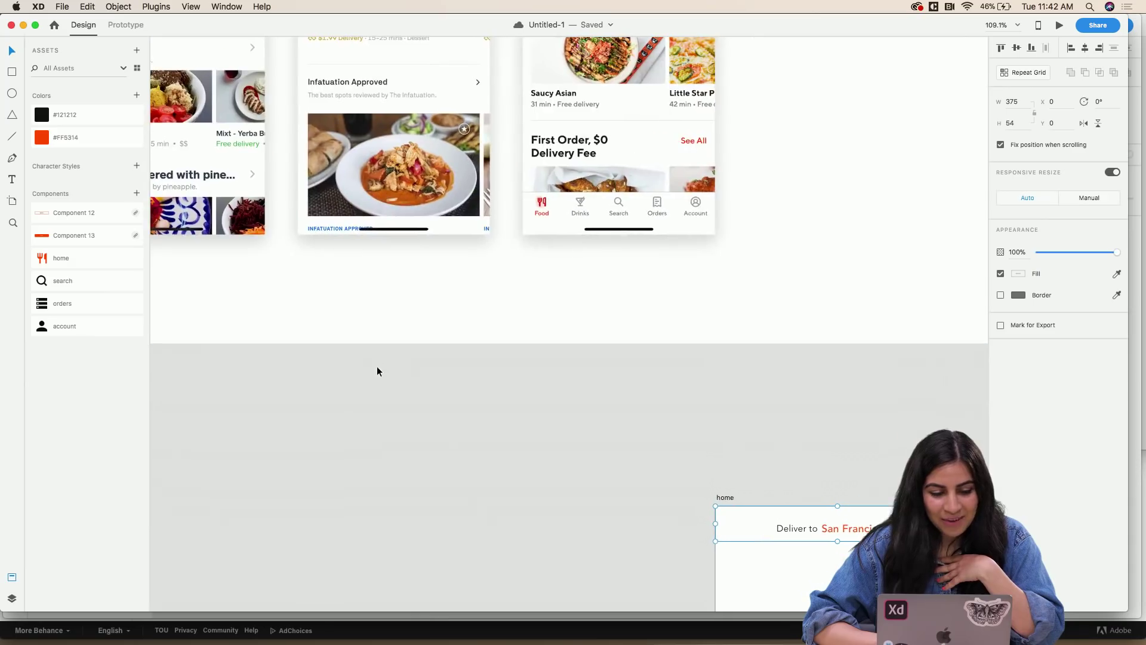
scroll(378, 371, down, 5)
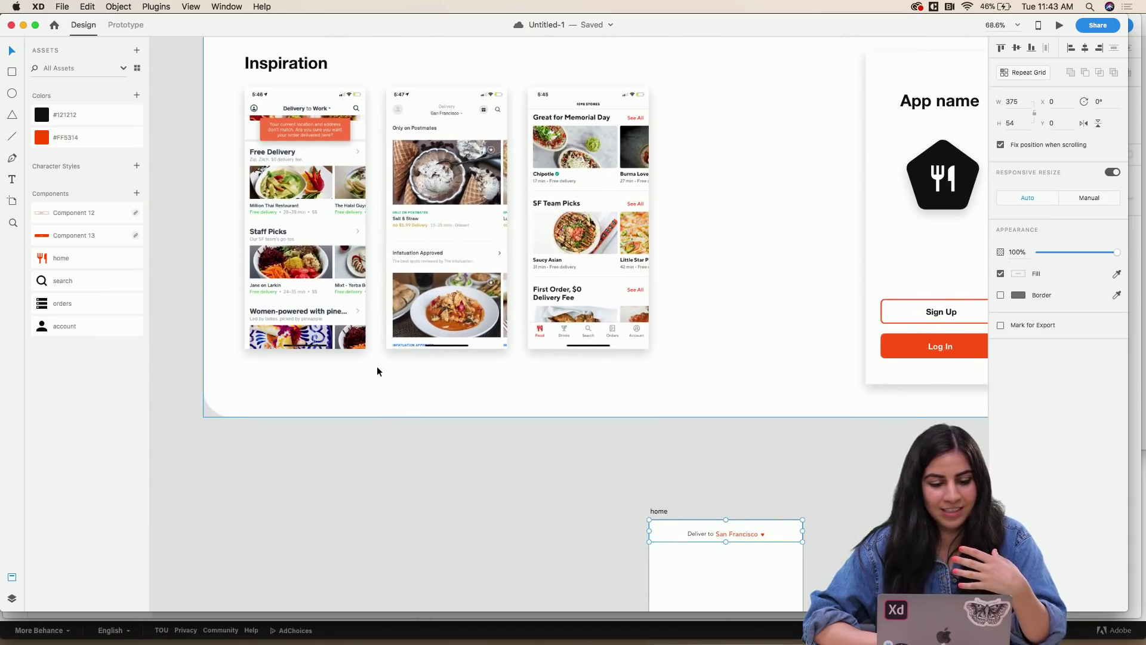
scroll(378, 371, up, 1)
scroll(378, 371, left, 1)
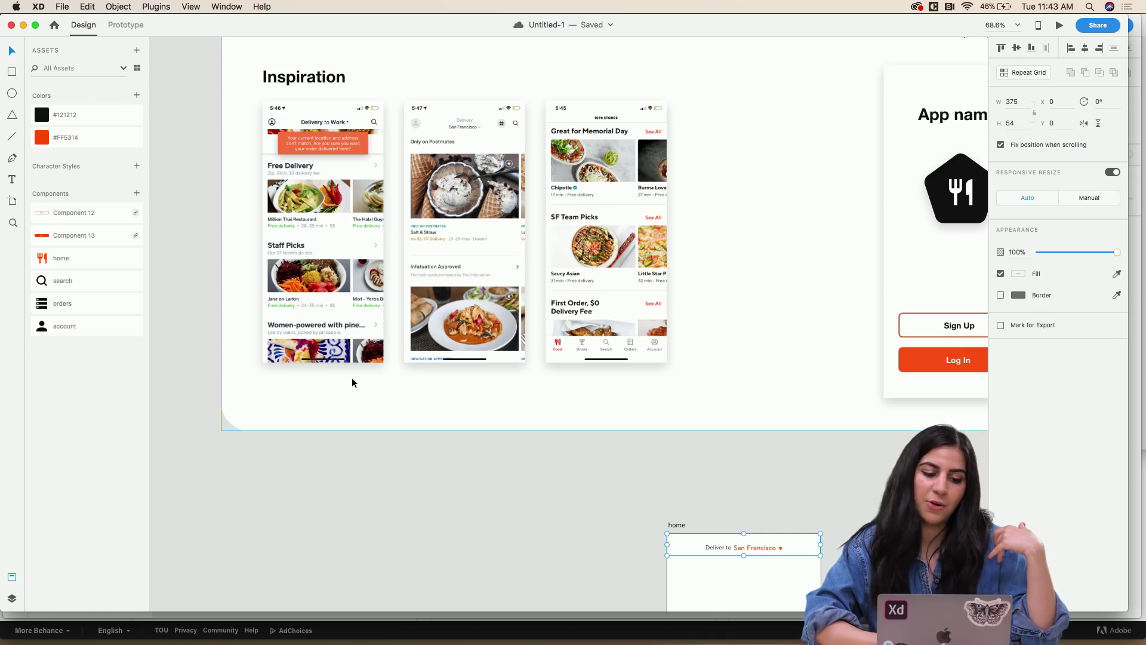
scroll(352, 383, down, 4)
scroll(353, 383, right, 3)
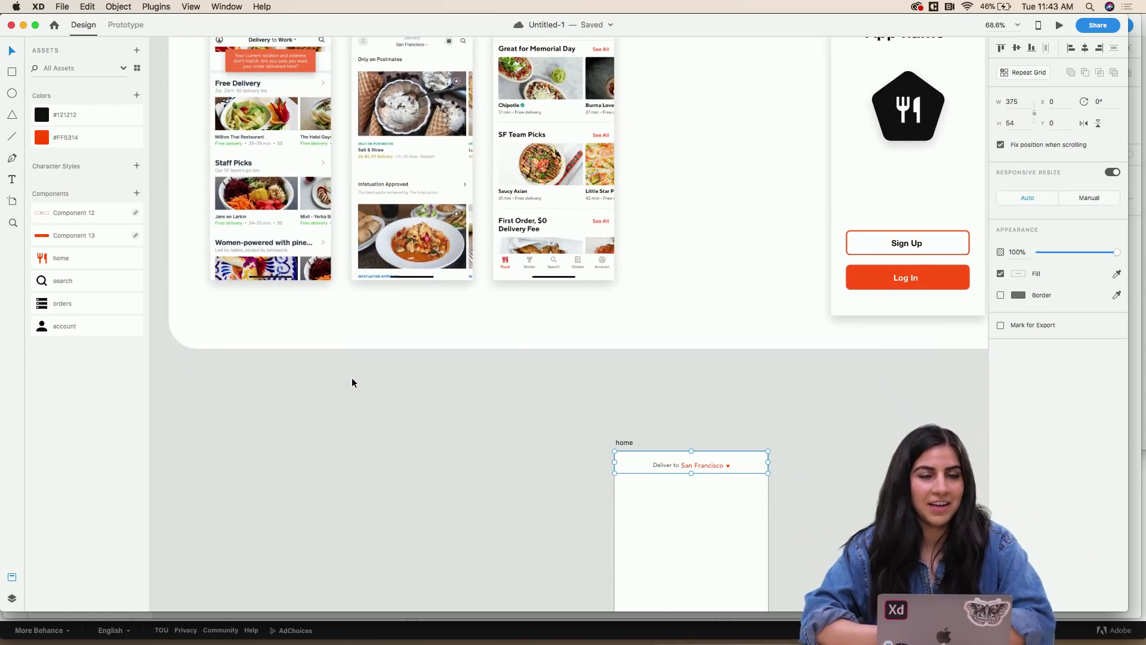
scroll(352, 383, down, 5)
scroll(352, 382, right, 2)
scroll(352, 382, down, 5)
scroll(352, 382, right, 2)
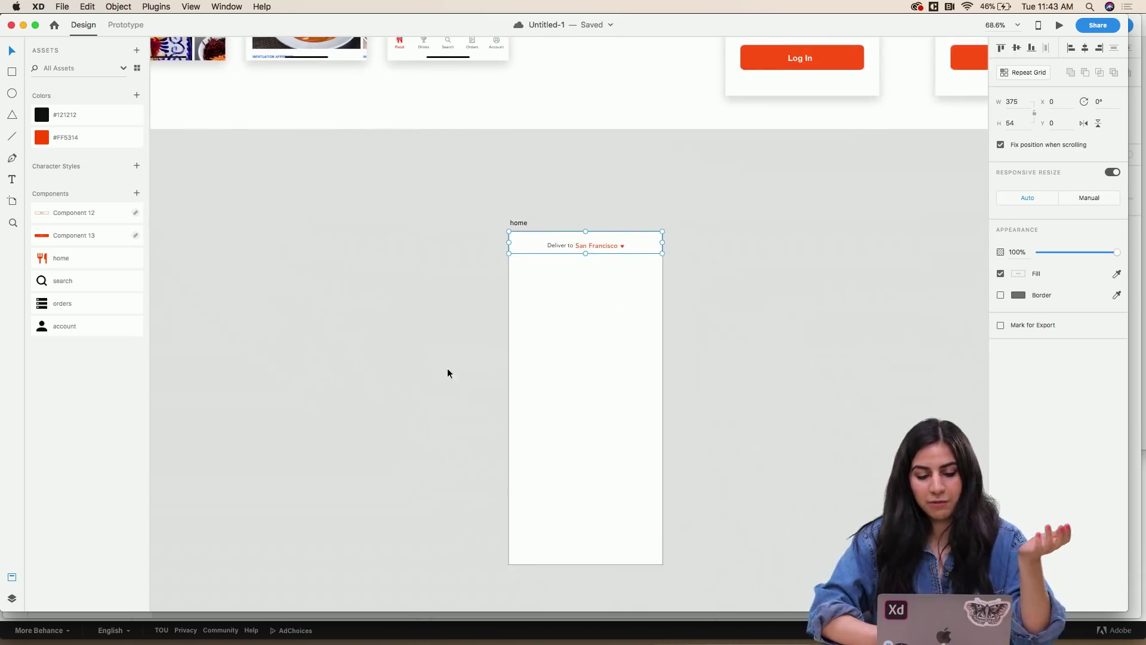
scroll(491, 370, up, 3)
scroll(493, 367, right, 3)
scroll(486, 295, left, 2)
scroll(486, 295, up, 1)
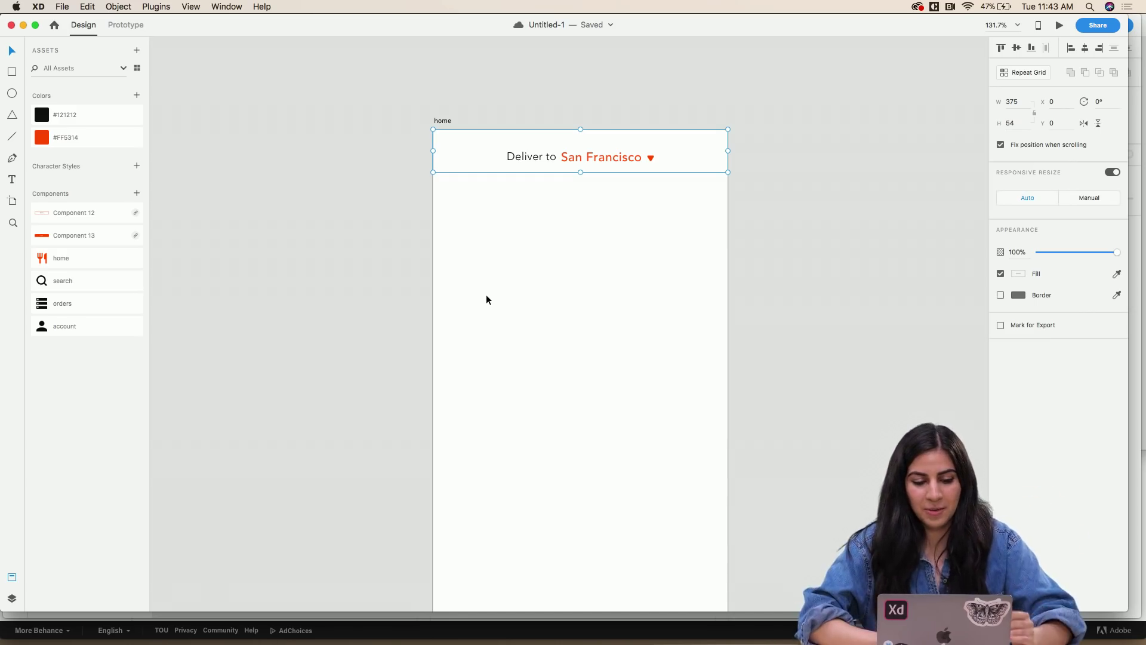
- Add an "Under 30 min" text box, about 150 by 25, beneath the header on the home artboard
scroll(486, 295, down, 5)
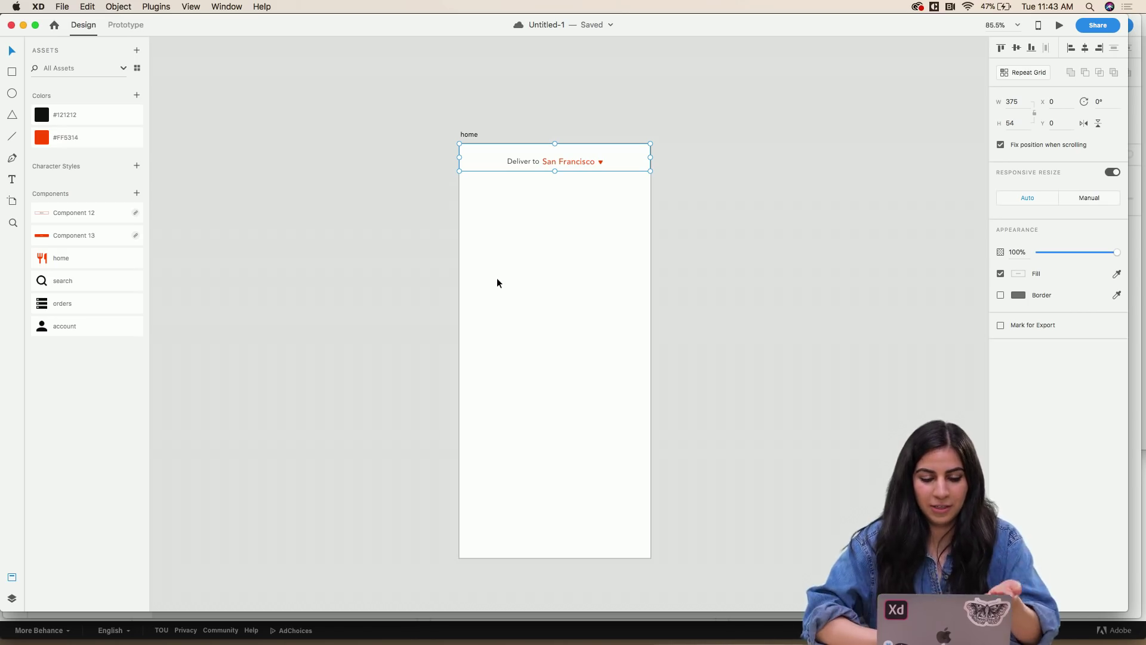
scroll(486, 295, up, 5)
click(486, 265)
scroll(486, 264, up, 3)
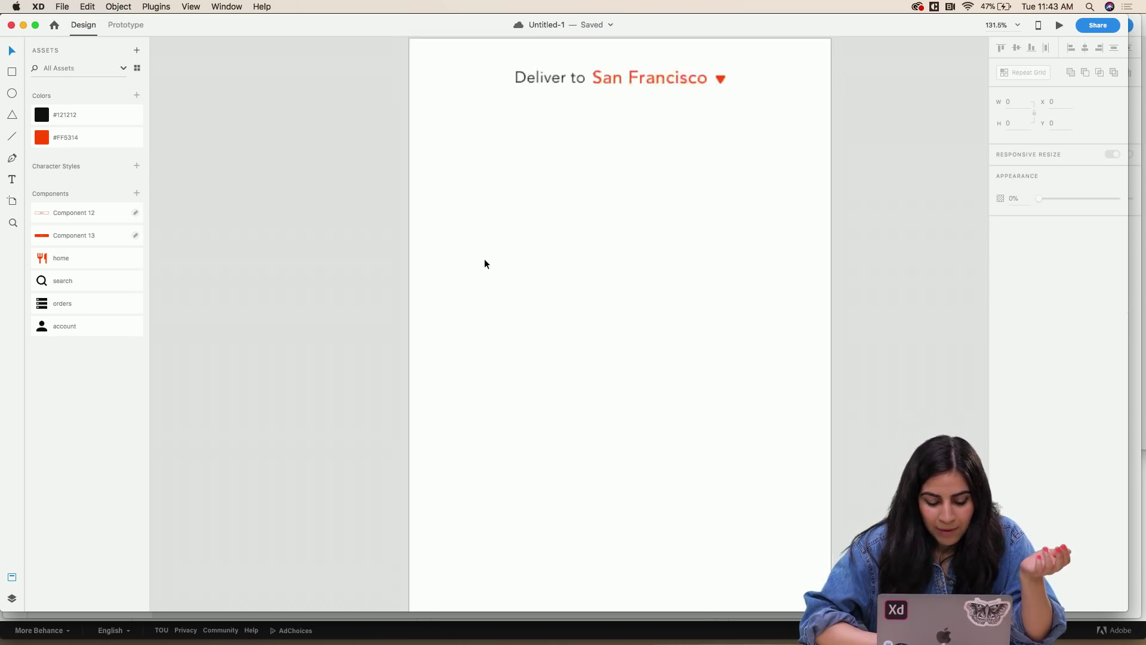
scroll(485, 263, down, 3)
key(t)
drag(456, 213, 579, 240)
text(Under 30 min)
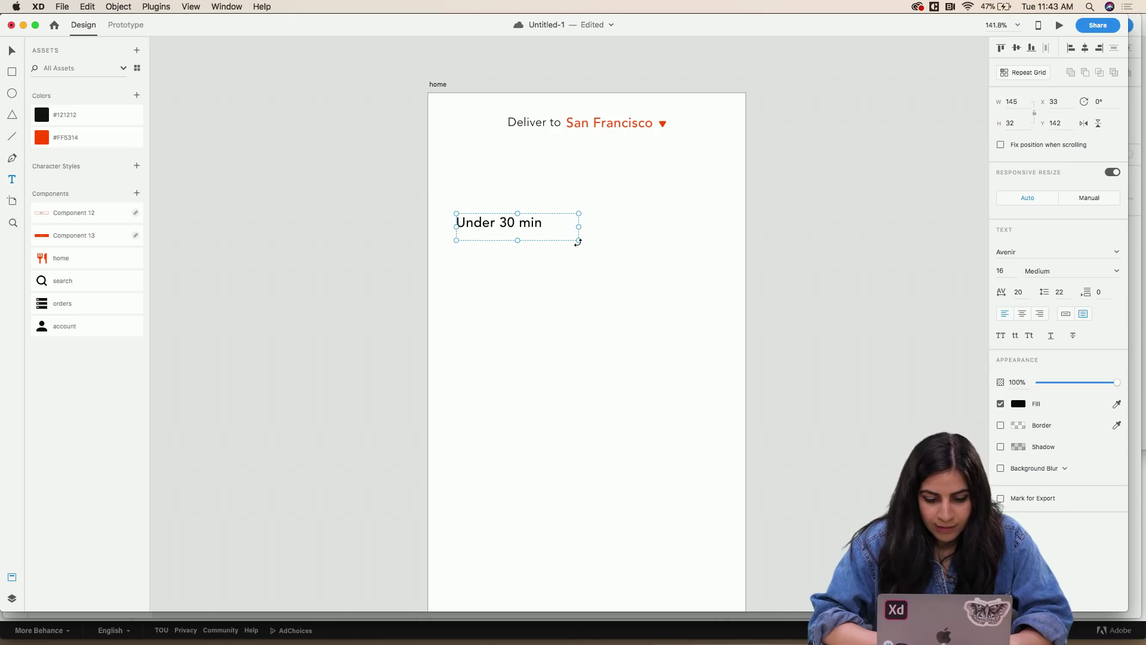
mouse_move(578, 239)
mouse_down()
mouse_move(570, 232)
mouse_move(584, 234)
mouse_up()
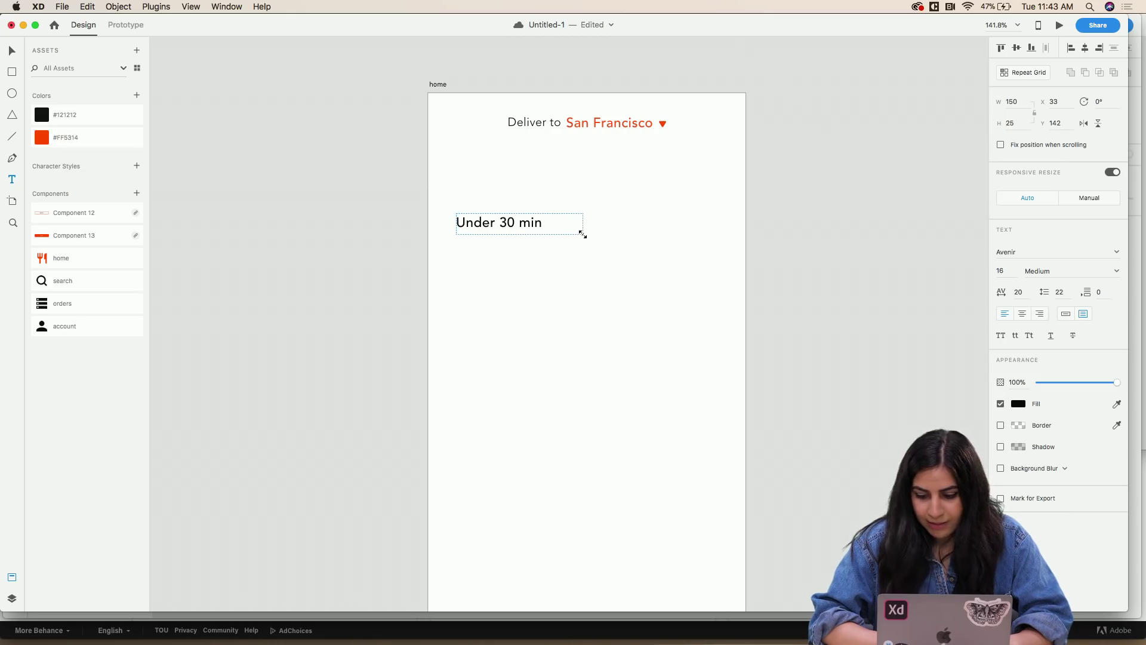
- Set the "Under 30 min" text to size 26 and Heavy weight, and enlarge its box to about 172 by 34
drag(1015, 270, 981, 273)
text(26)
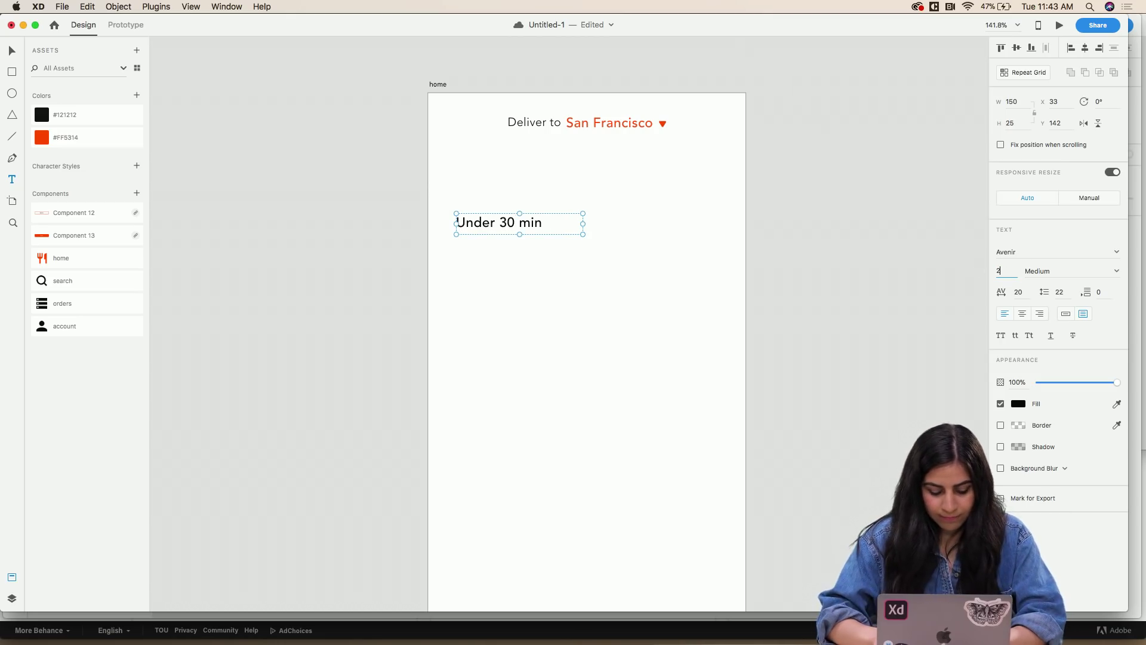
key(Return)
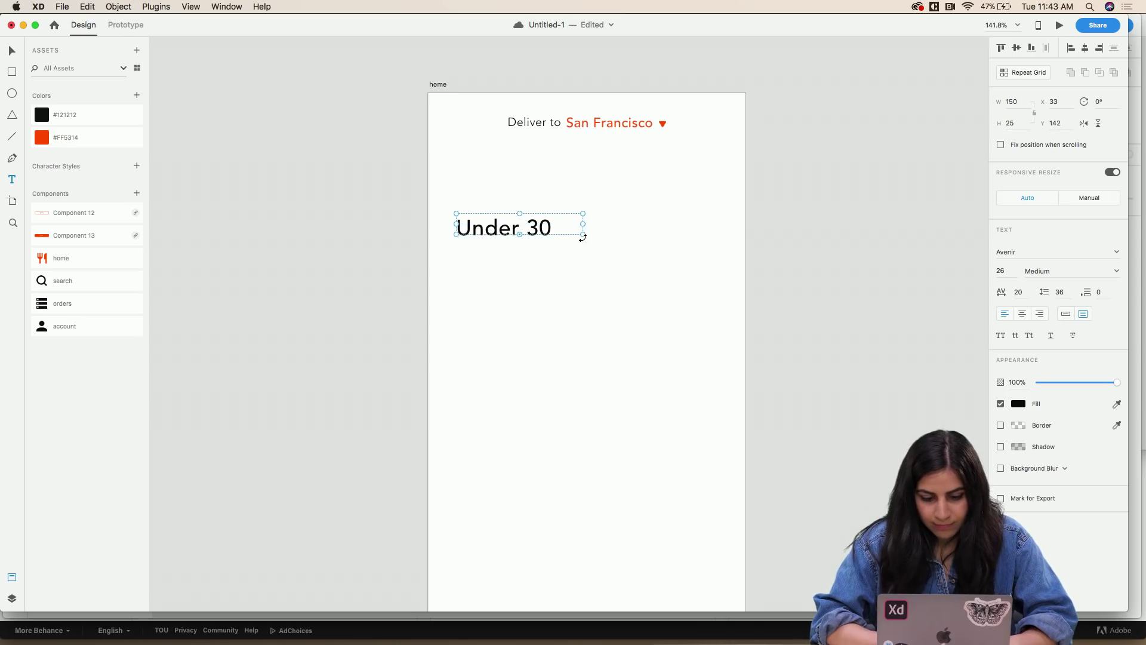
drag(584, 233, 602, 241)
click(1116, 271)
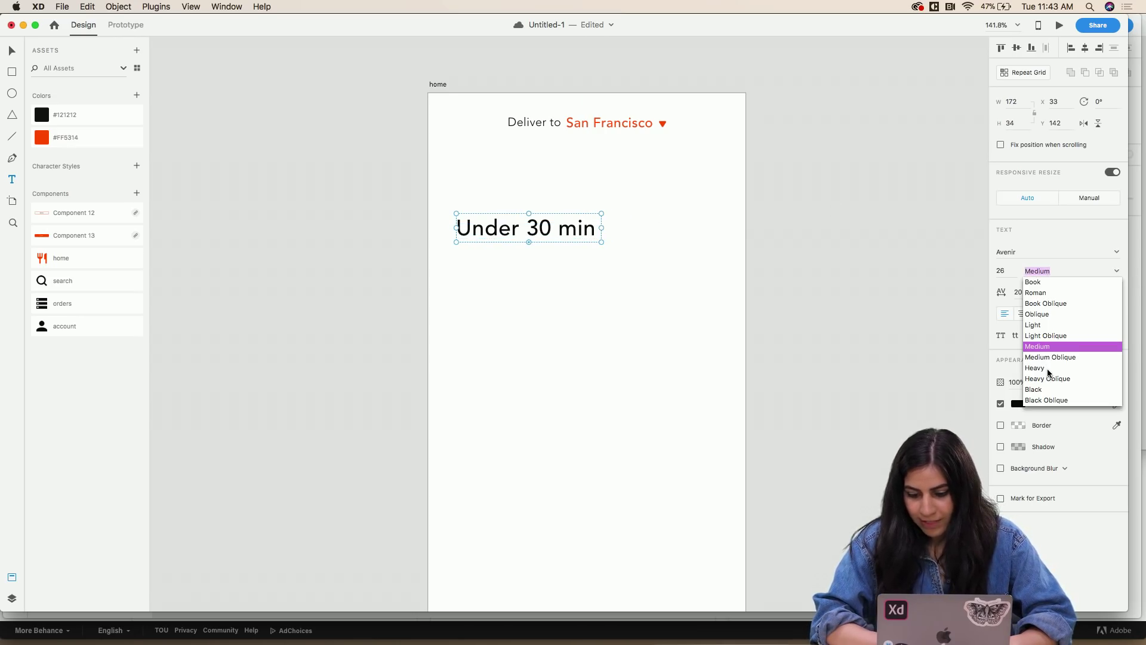
click(1049, 369)
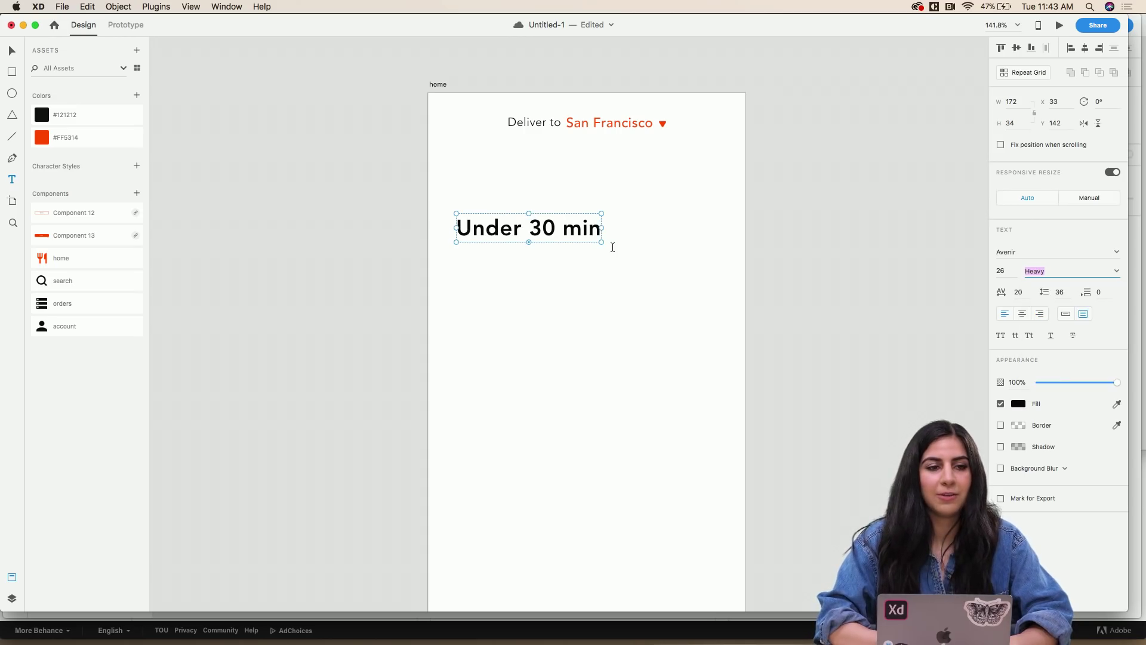
scroll(572, 239, up, 5)
click(572, 239)
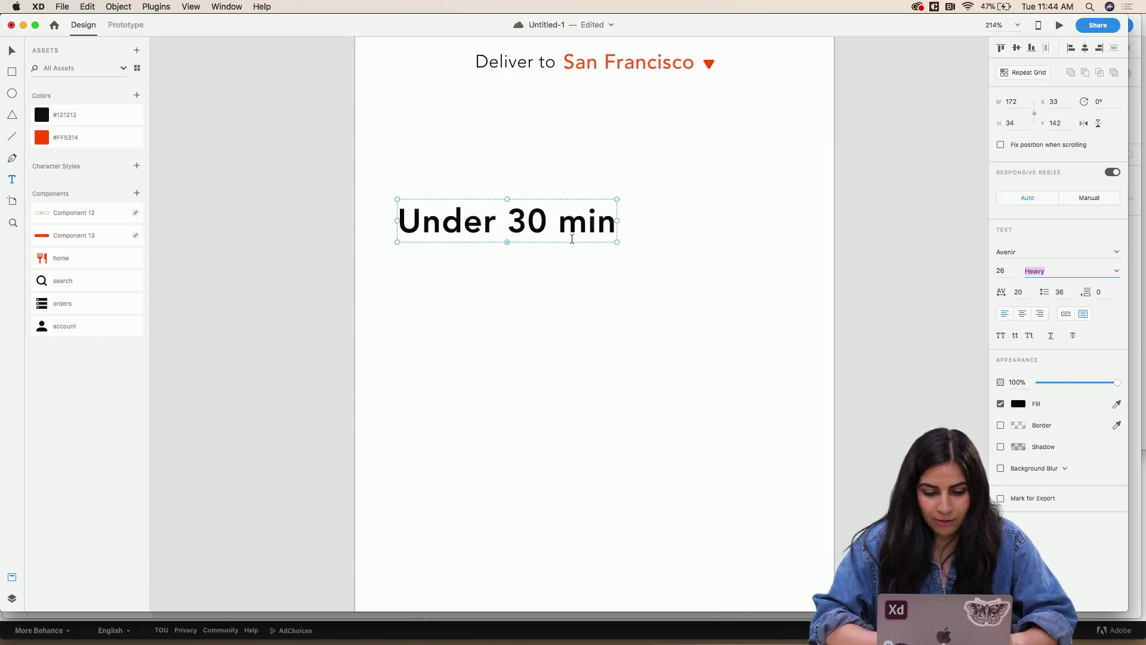
scroll(572, 239, down, 1)
text(vv)
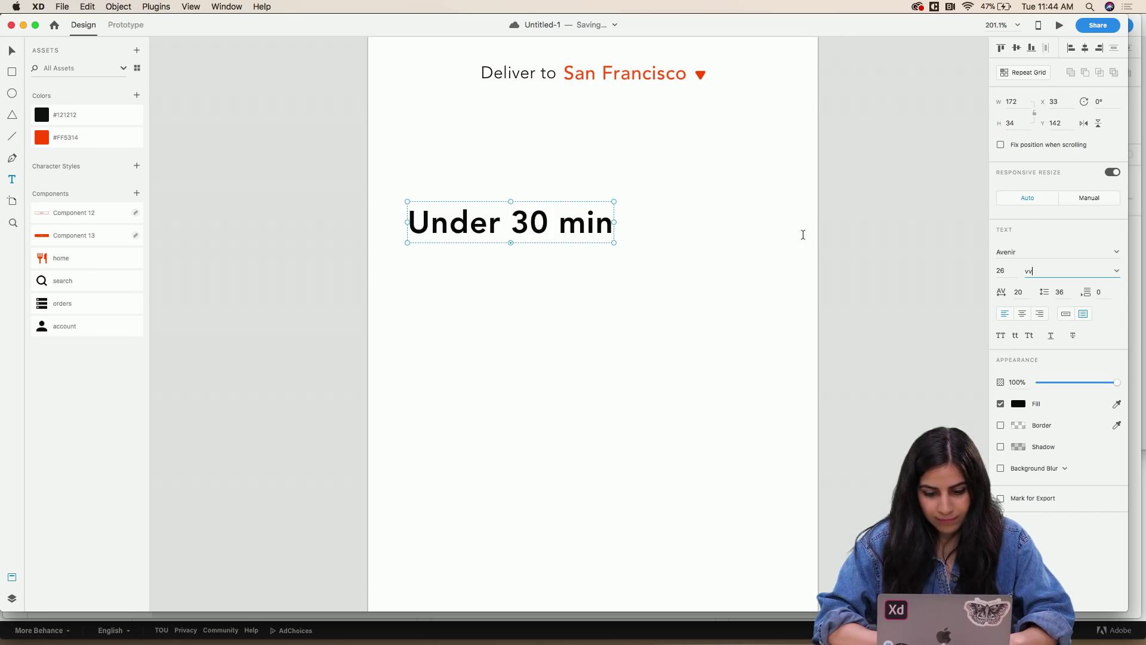
click(850, 236)
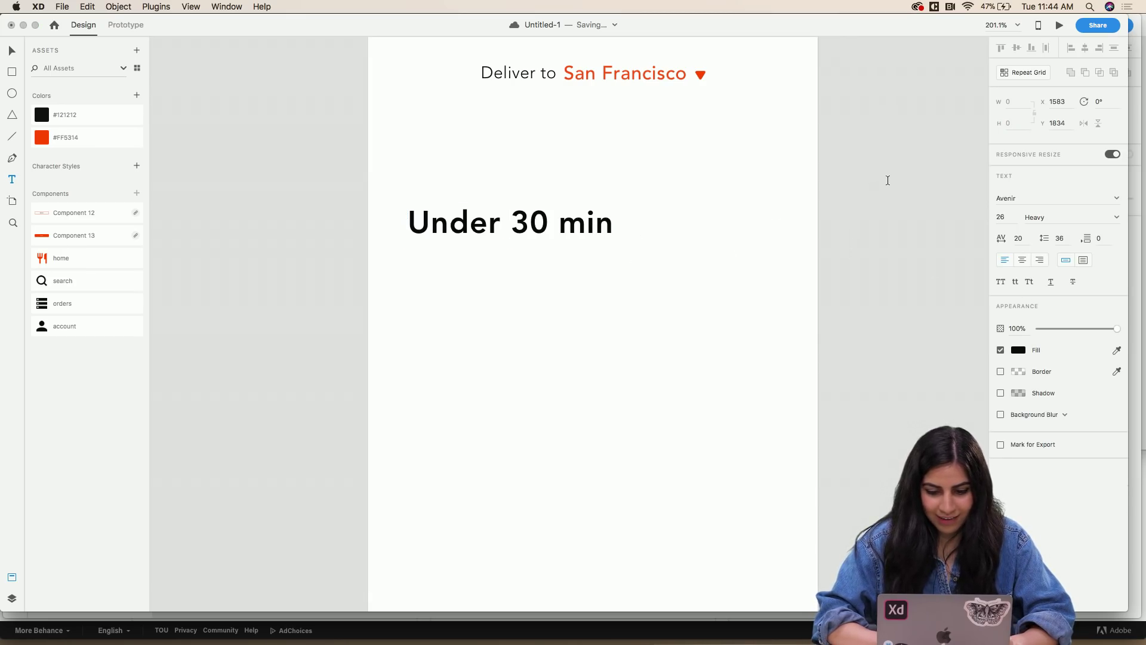
key(super+z)
key(Escape)
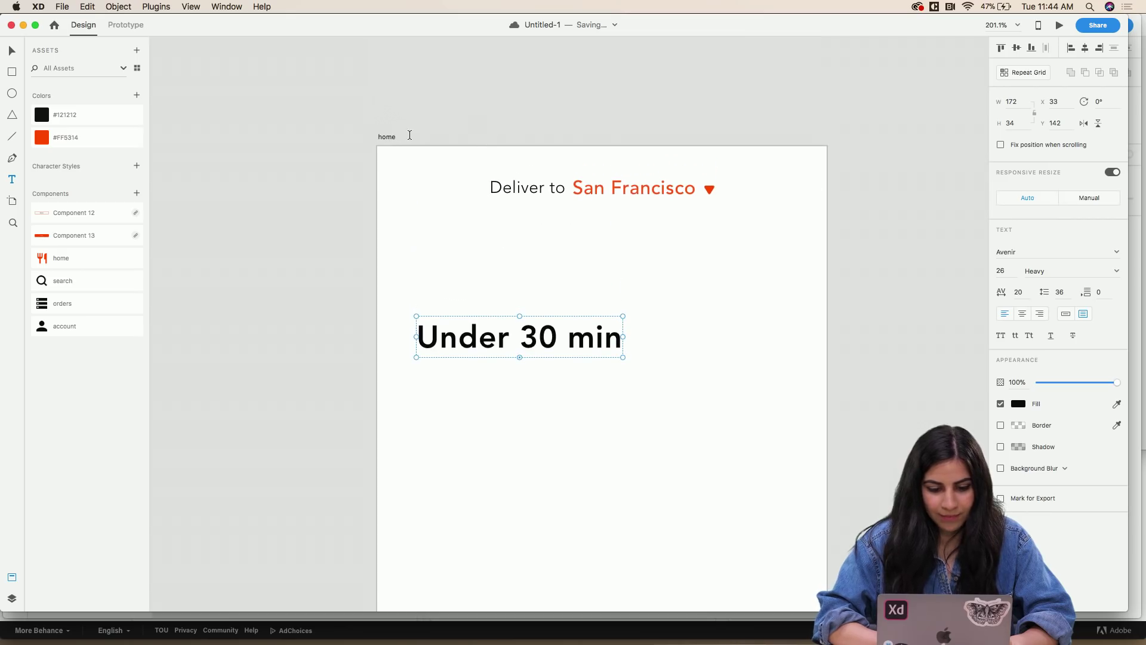
- Turn on the column layout grid for the home artboard
click(387, 137)
scroll(392, 137, down, 5)
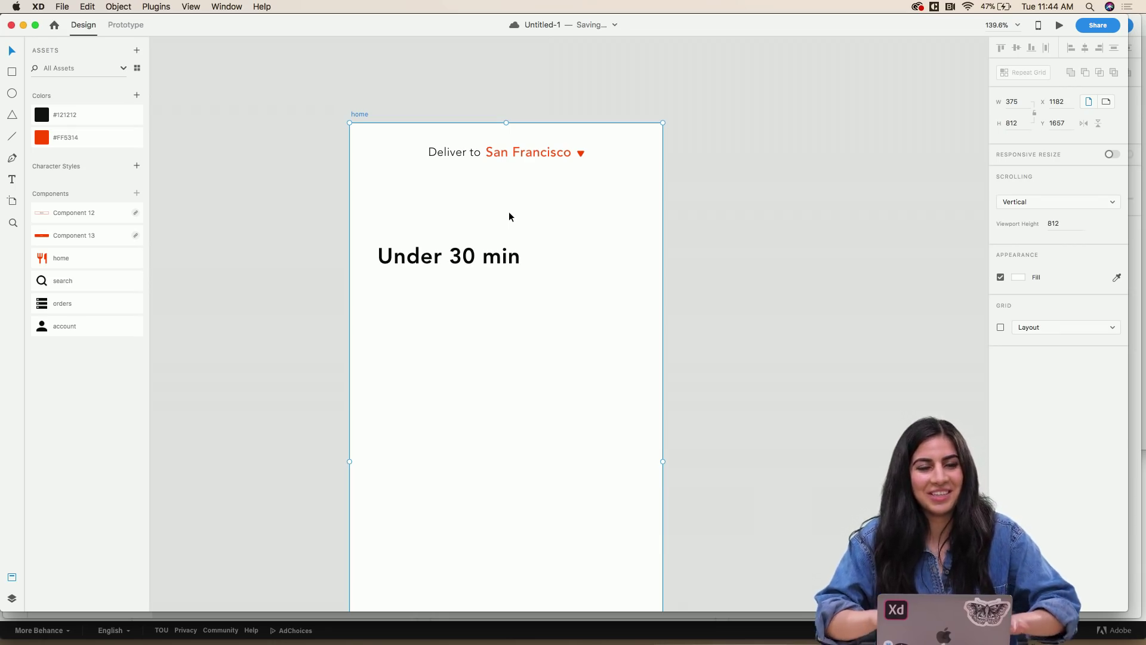
key(super+shift+apostrophe)
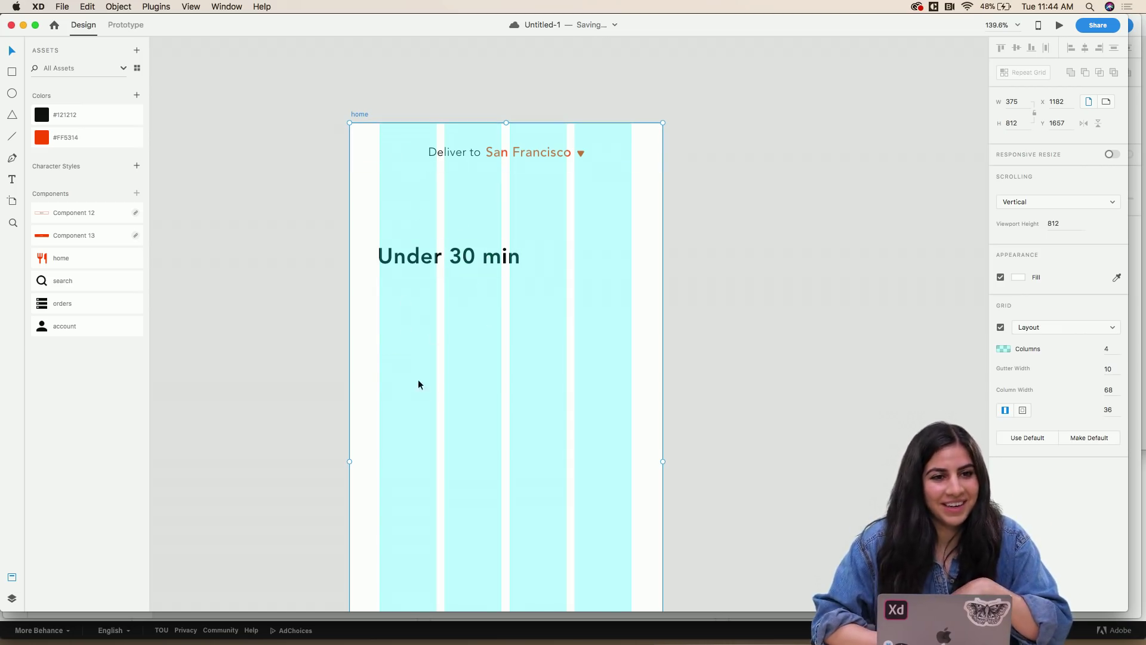
- Duplicate the "Under 30 min" heading beside it, change the copy to "view all", and fit its box to about 100 by 29 within the columns
scroll(397, 354, down, 3)
click(428, 210)
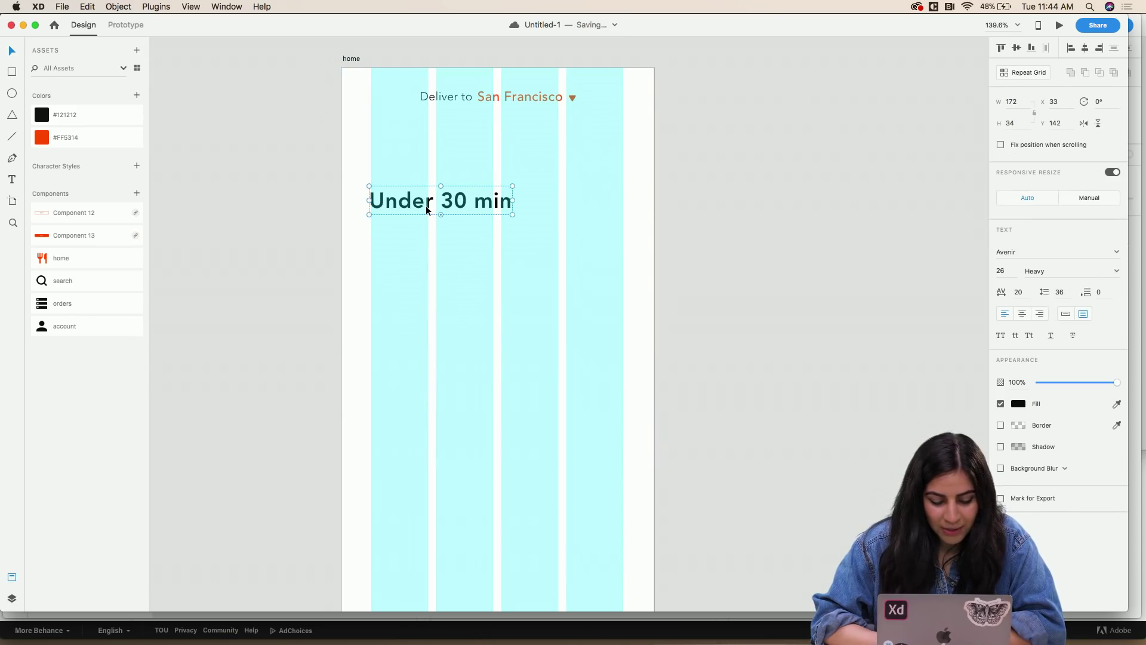
scroll(452, 215, right, 1)
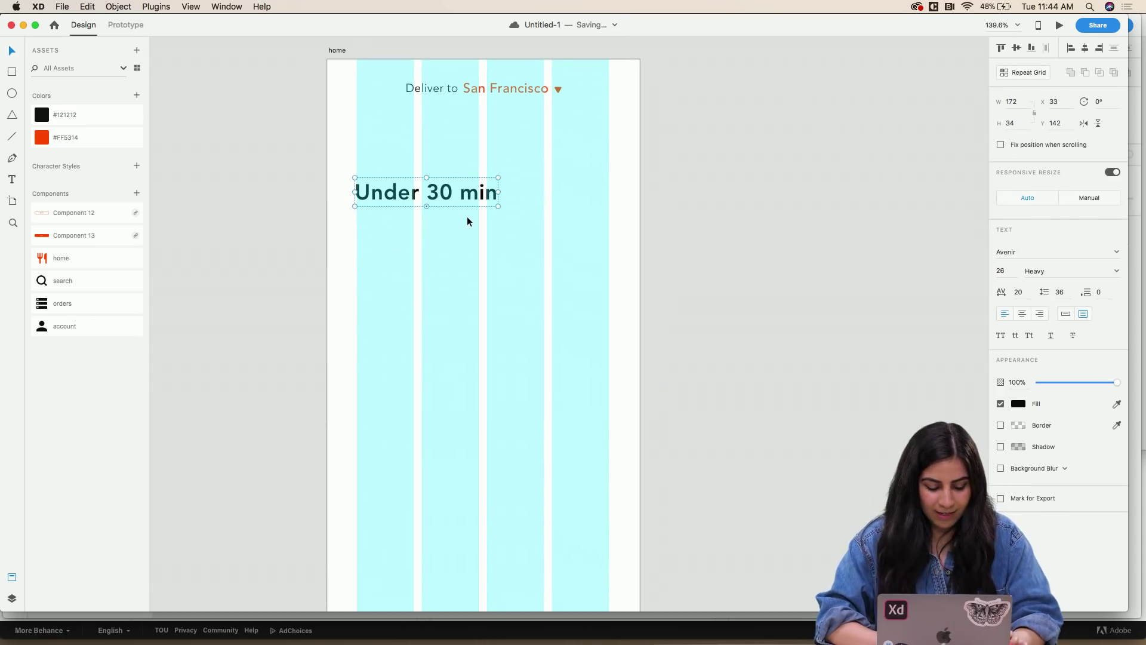
scroll(467, 220, up, 1)
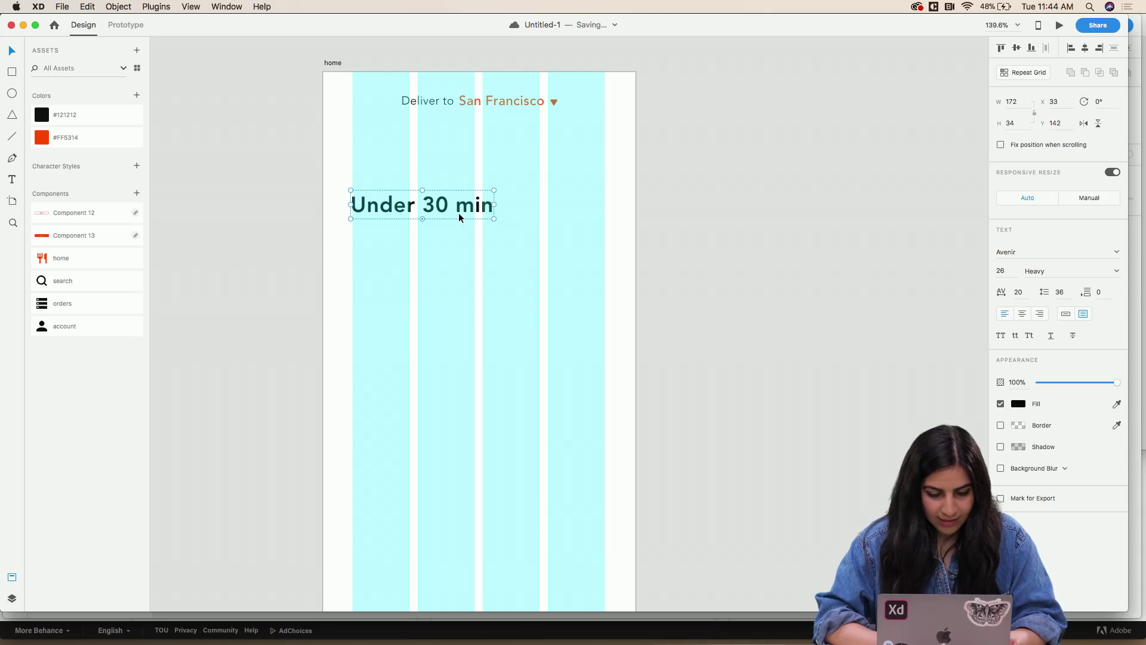
drag(454, 210, 583, 214)
double_click(582, 210)
text(view all)
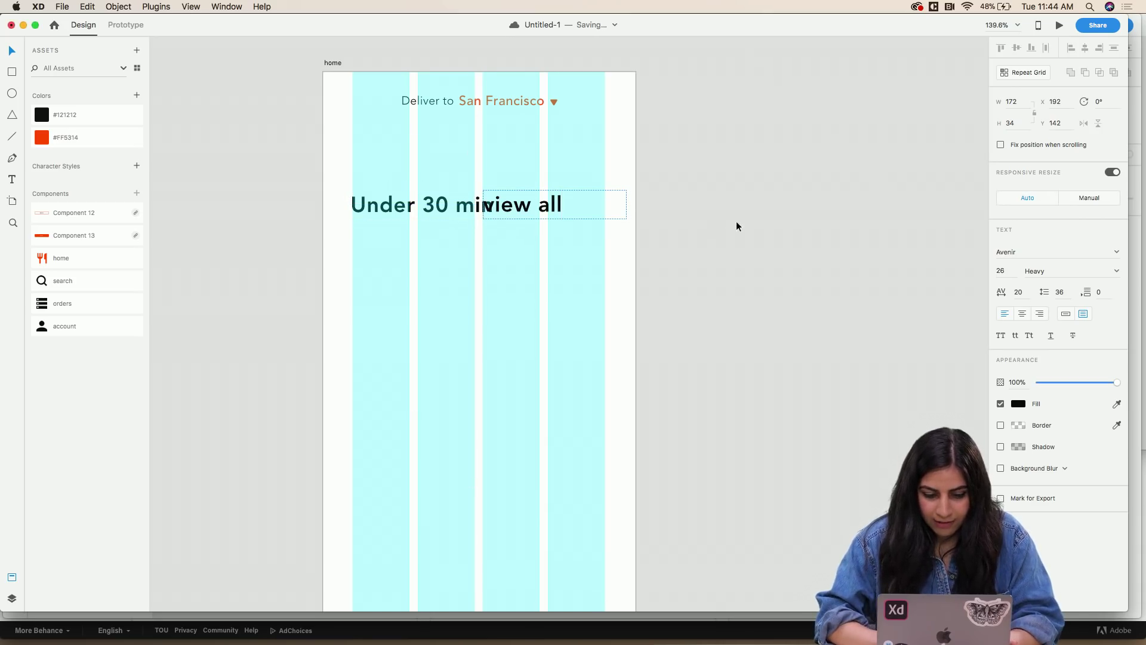
drag(627, 219, 589, 207)
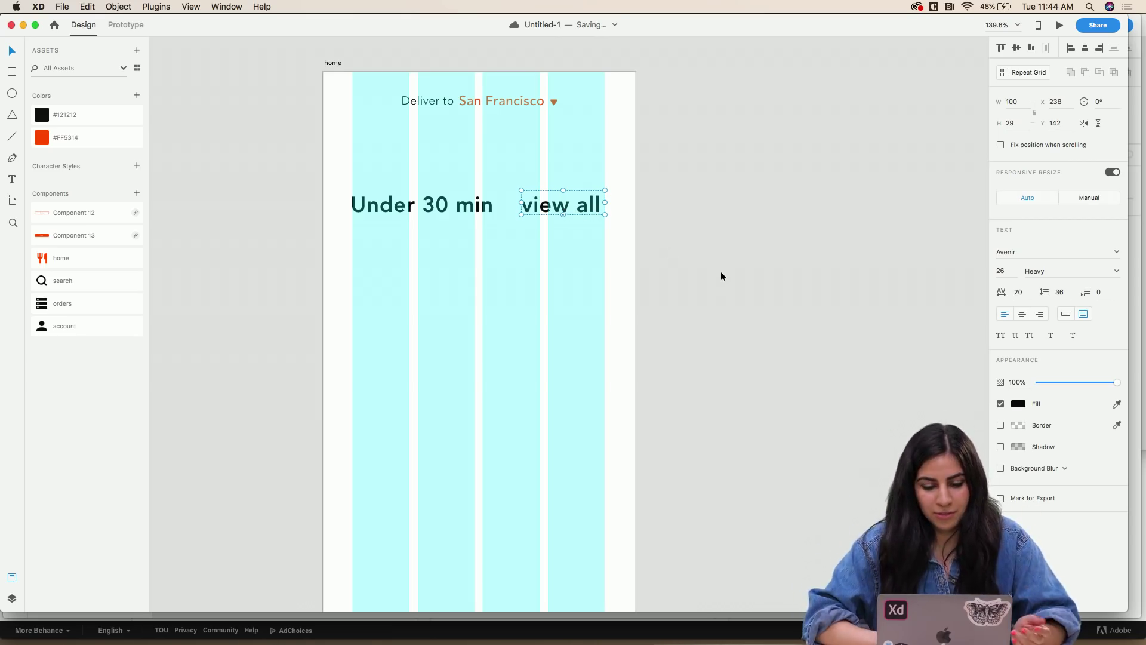
- Set the "view all" text to size 18, shrink its box to about 67 by 20, and place it level with the heading
click(1008, 271)
text(18)
key(Return)
scroll(643, 210, up, 5)
double_click(566, 218)
drag(512, 195, 543, 206)
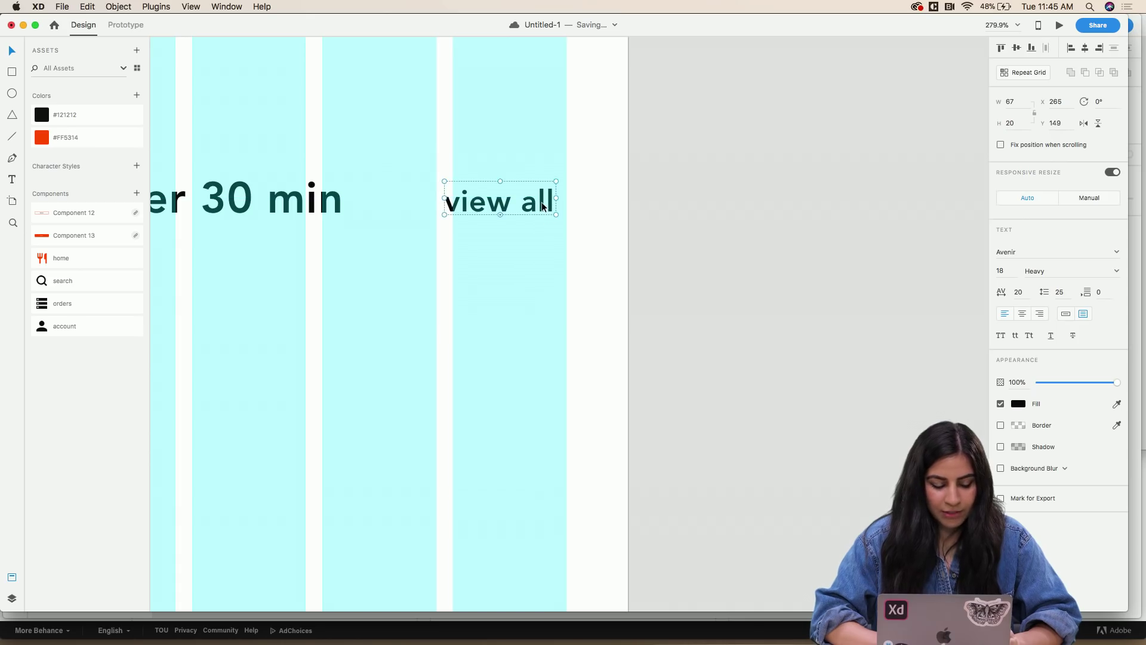
- Change the "view all" text to Book weight and align it with the outer edge of the fourth grid column
scroll(542, 202, left, 5)
scroll(542, 202, right, 2)
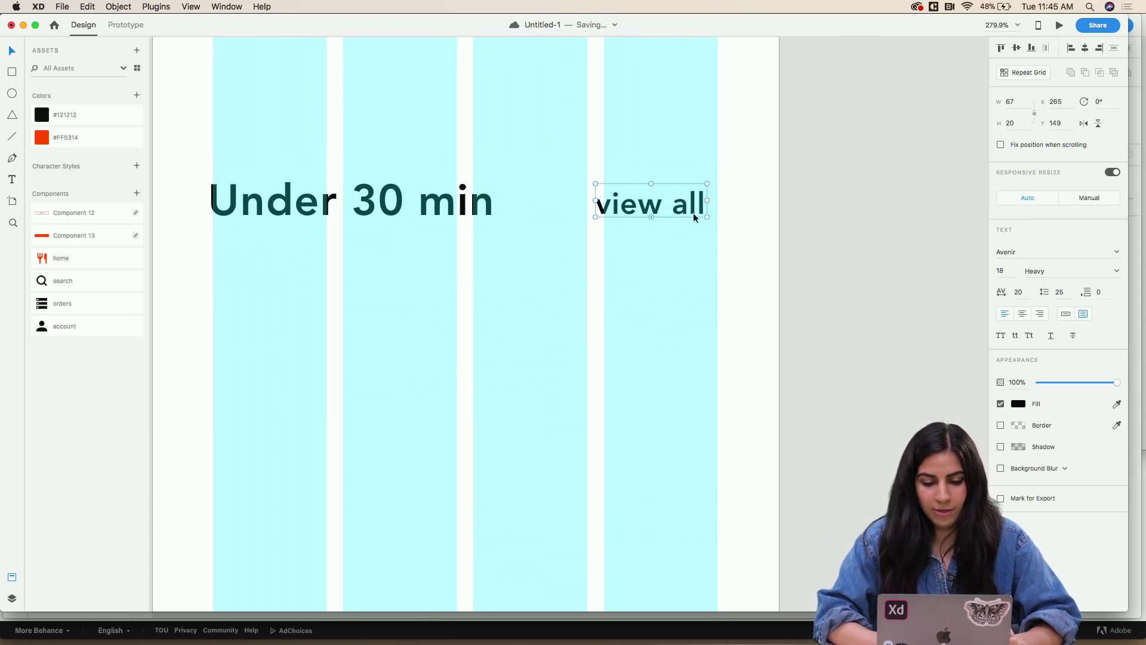
click(1115, 272)
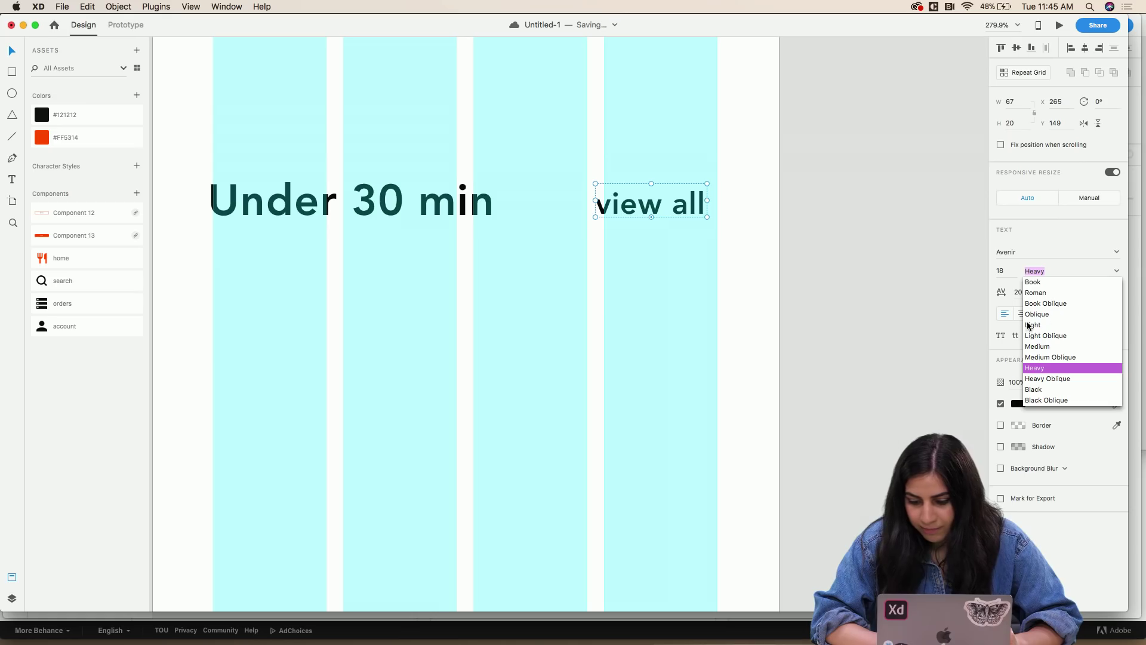
click(1054, 281)
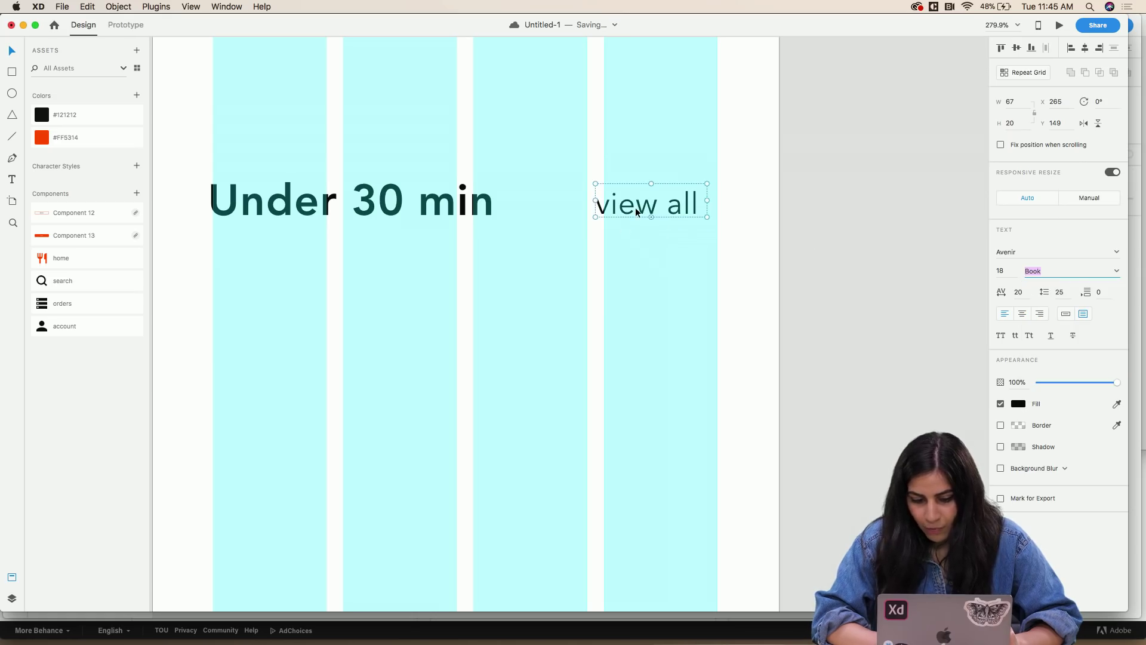
scroll(635, 206, down, 3)
key(super+shift+apostrophe)
drag(685, 204, 684, 204)
scroll(579, 251, down, 2)
- Reduce the height of the "Under 30 min" text box to about 27
click(478, 211)
scroll(523, 210, up, 3)
drag(405, 241, 405, 229)
scroll(558, 238, down, 3)
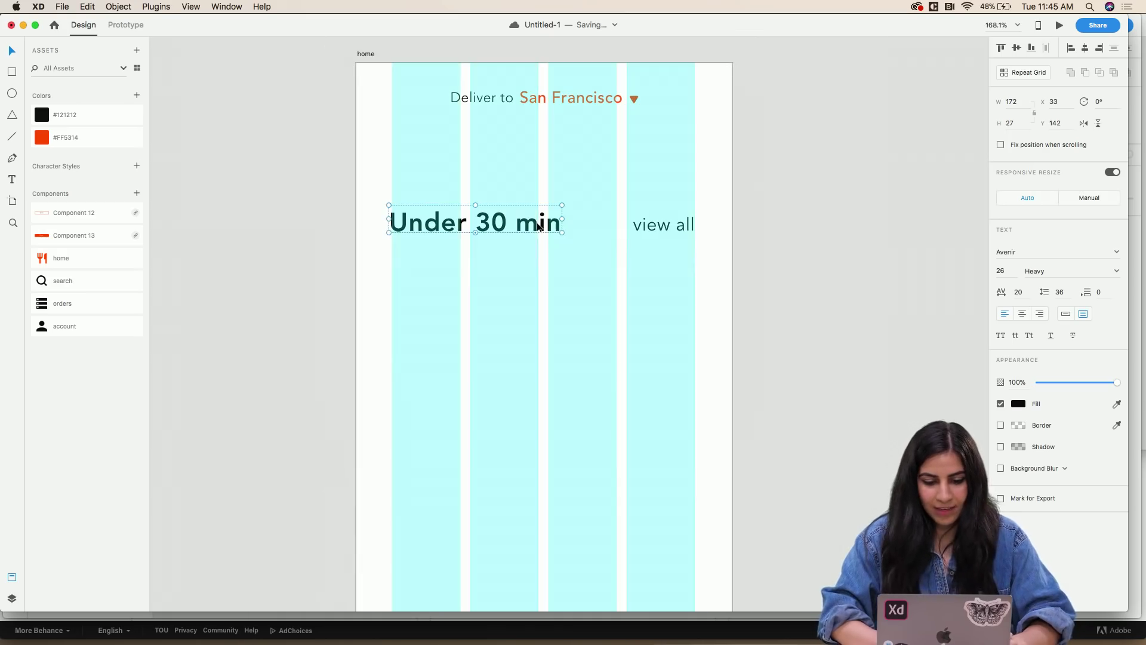
- Make a component from the "Under 30 min" heading and the "view all" text together
shift+click(681, 225)
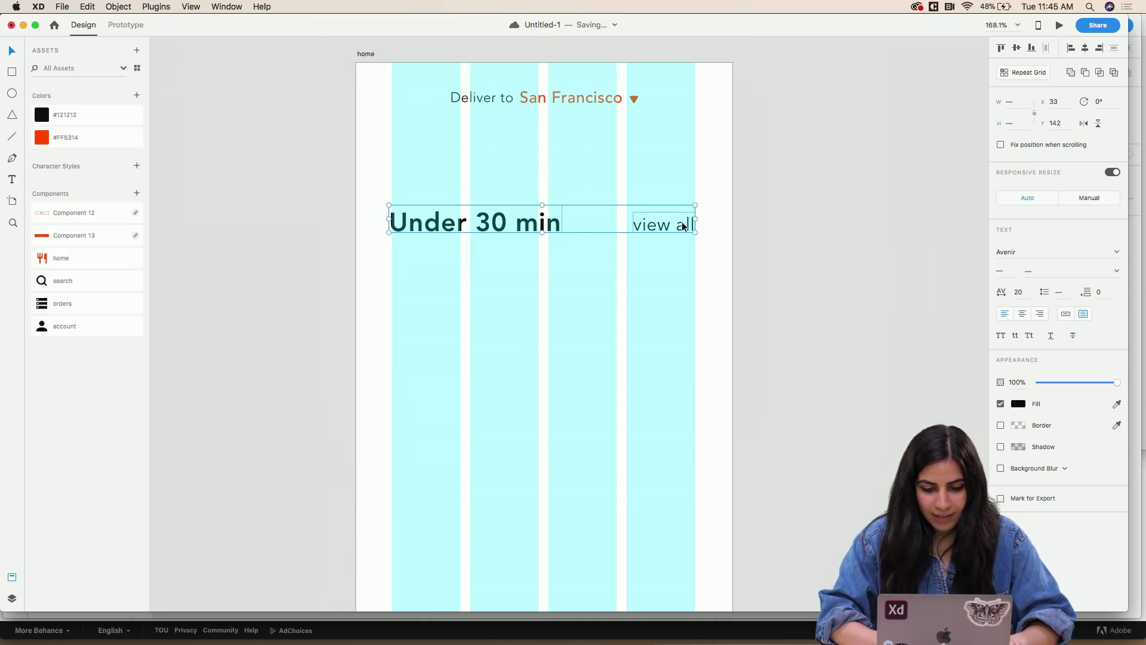
click(137, 193)
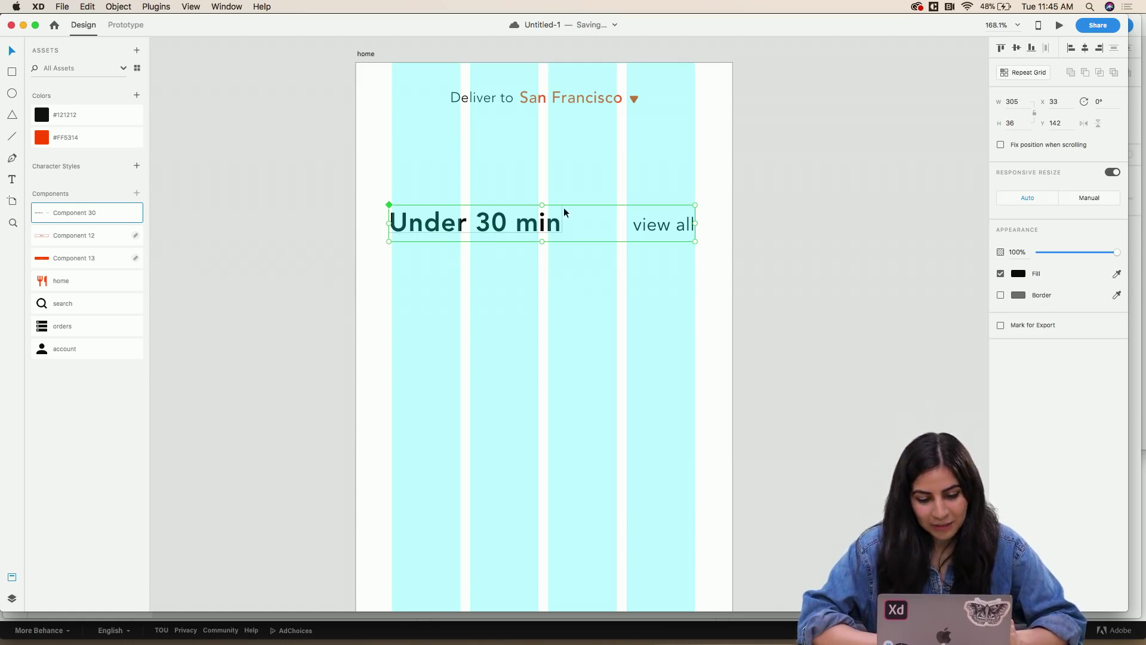
click(494, 286)
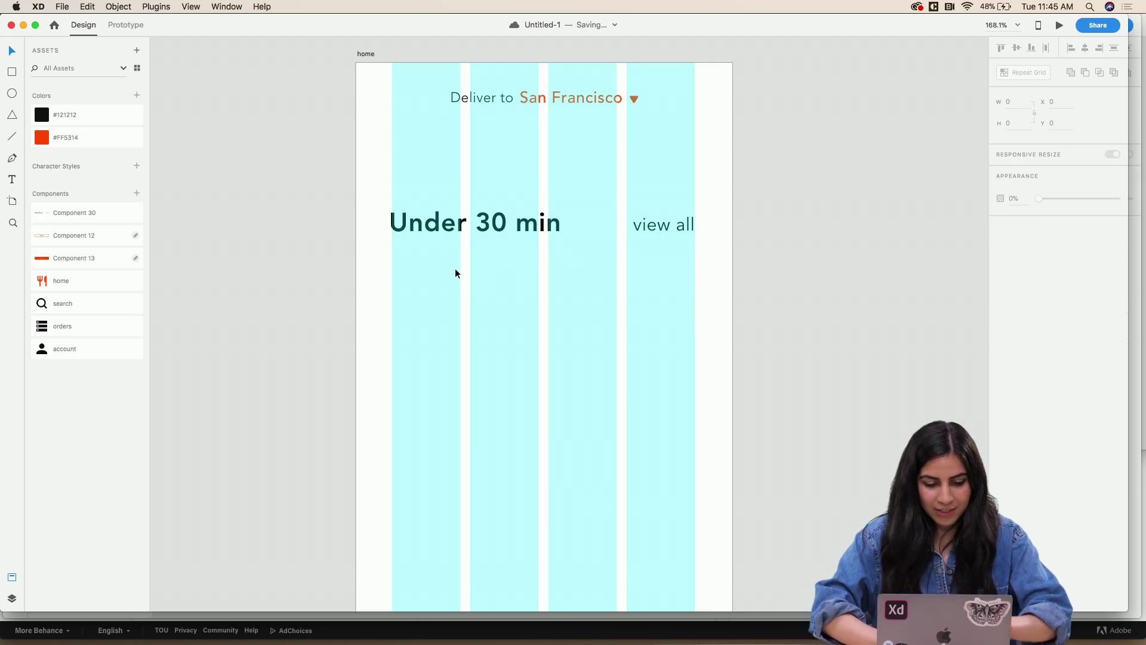
- Draw a rectangle about 277 by 145 beneath the "Under 30 min" heading, starting at the first grid column
key(r)
mouse_move(392, 246)
mouse_down()
mouse_move(657, 339)
mouse_move(671, 392)
mouse_up()
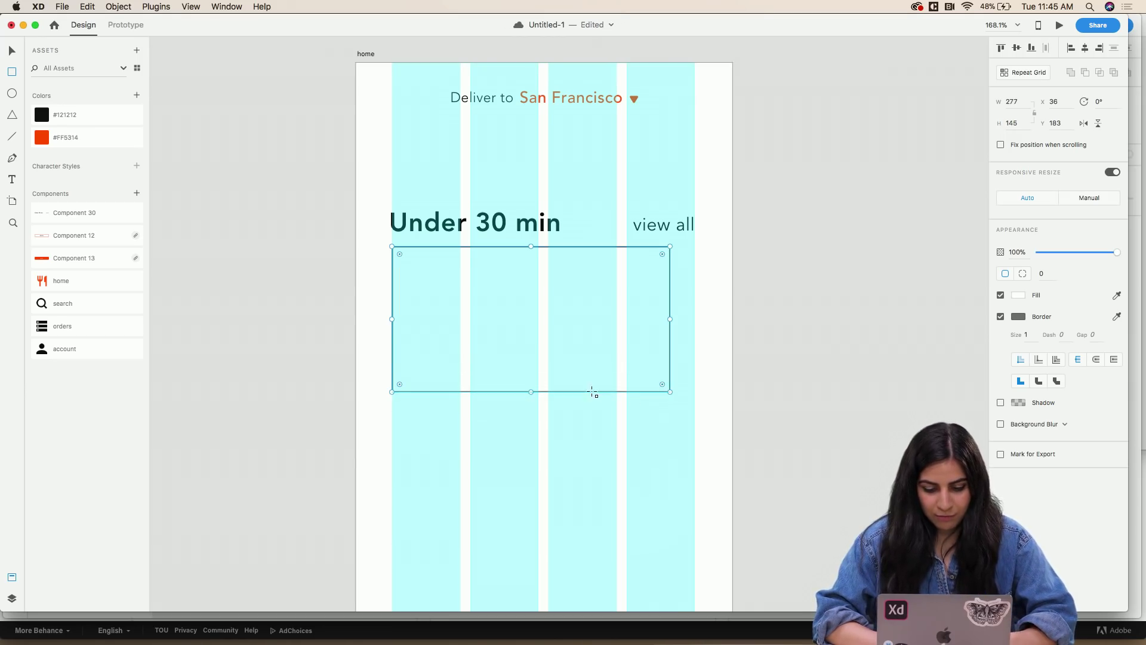
scroll(597, 392, right, 2)
scroll(597, 392, down, 1)
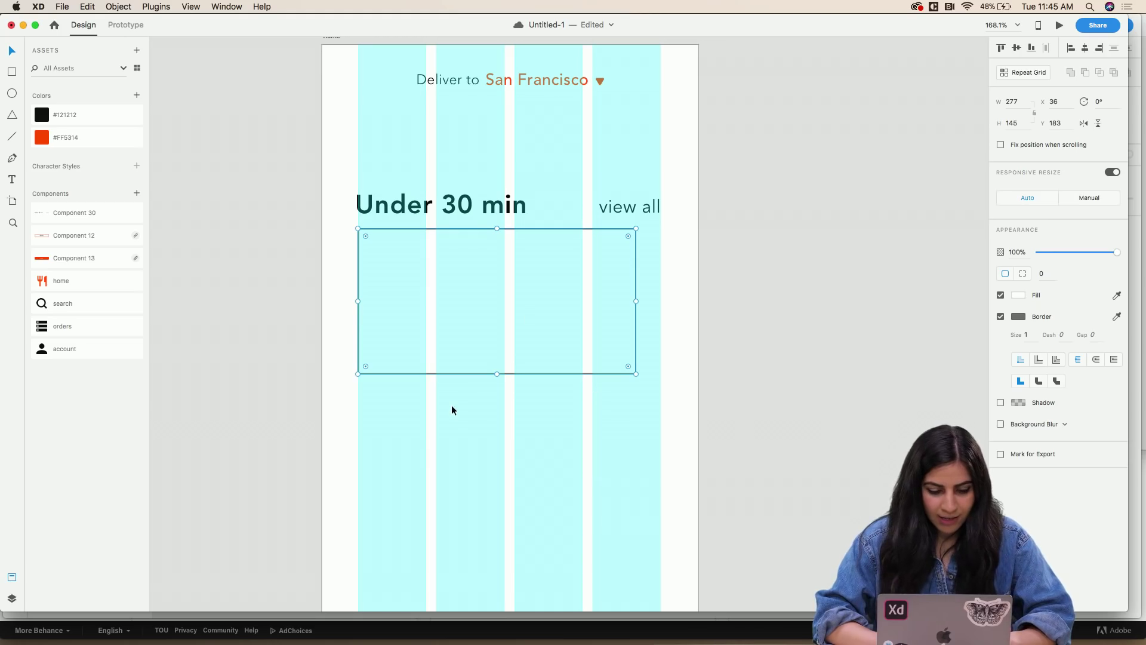
scroll(453, 388, down, 1)
click(454, 374)
- Add a "Pizza SF" text beneath the rectangle at the first grid column and fit its box to about 68 by 24
scroll(391, 350, up, 2)
scroll(389, 351, up, 1)
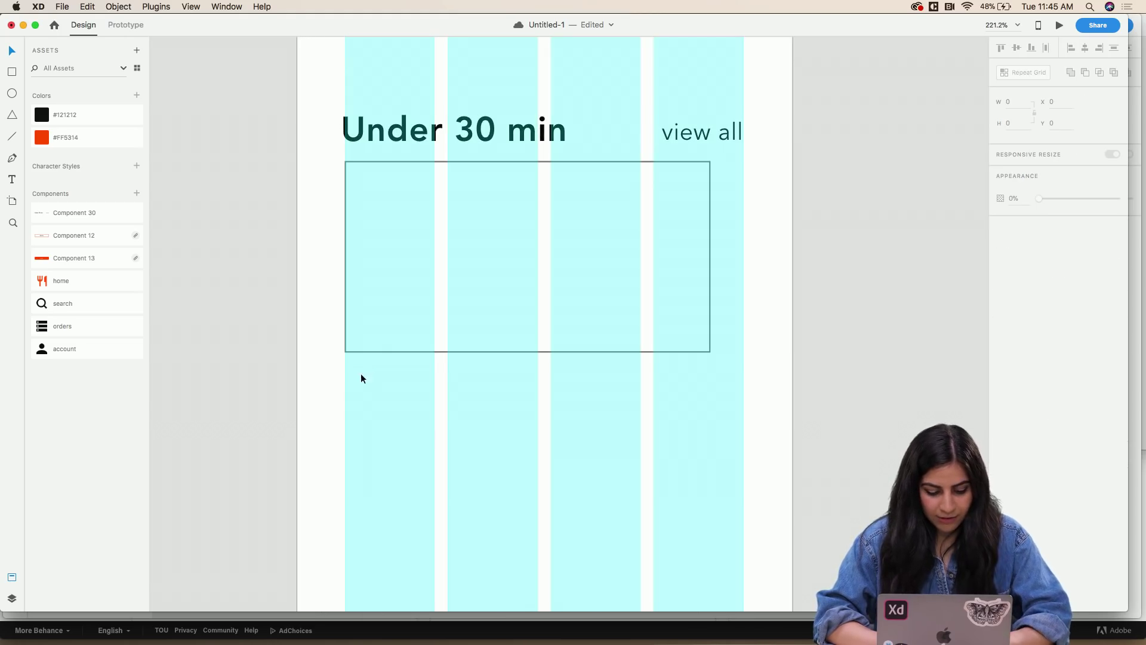
drag(346, 366, 512, 401)
text(Pizza )
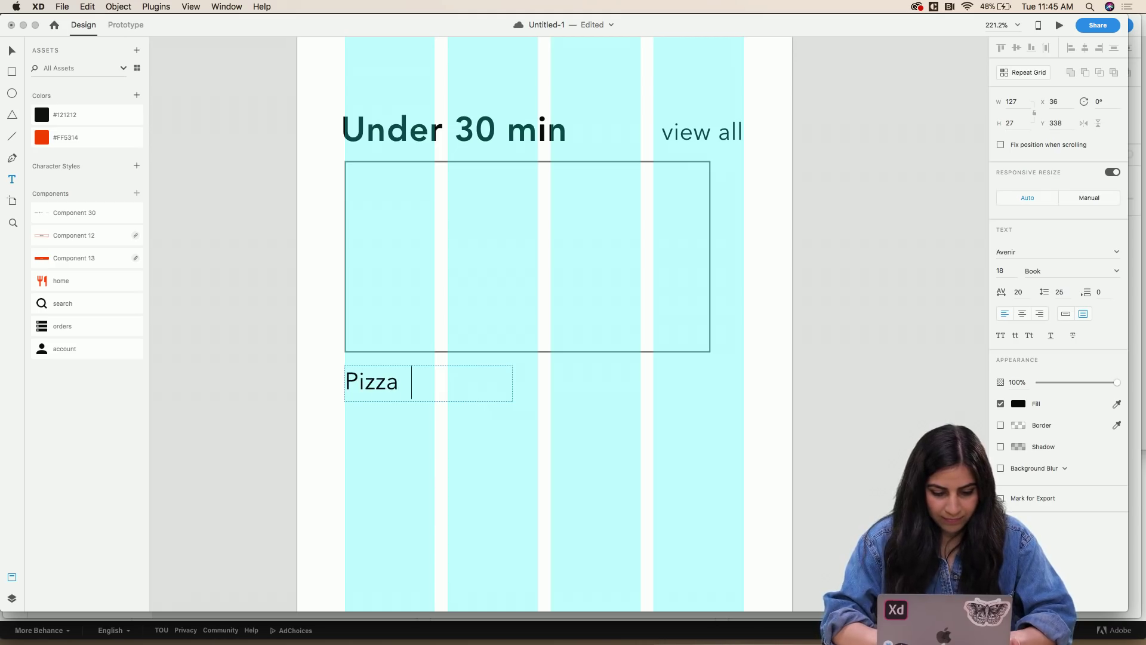
text(SF)
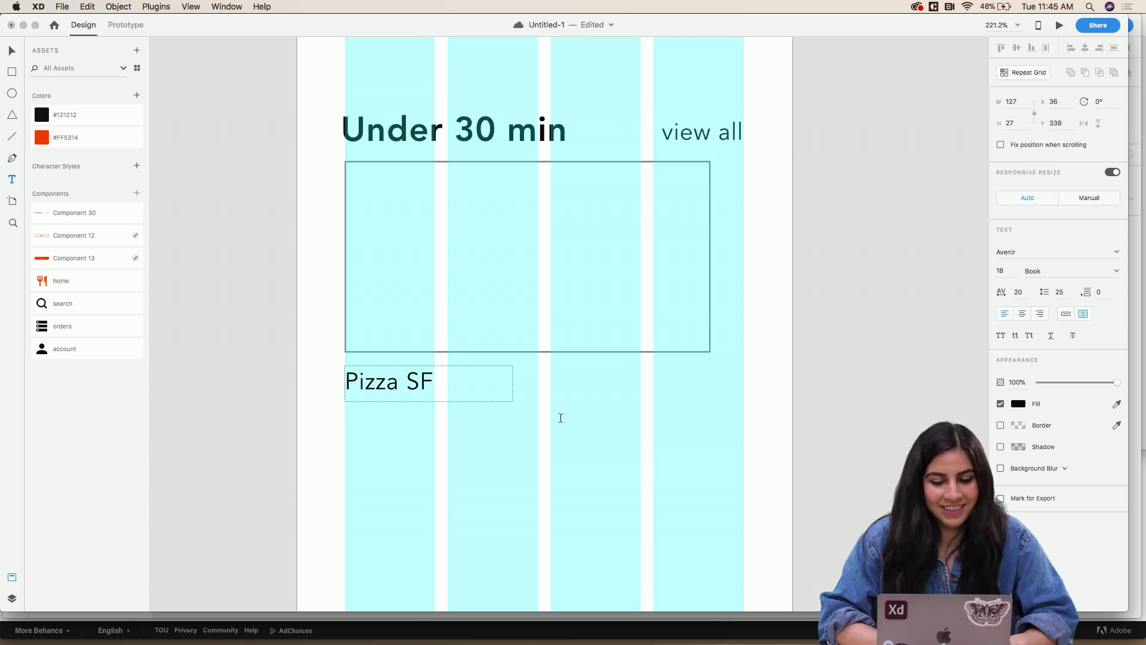
key(Escape)
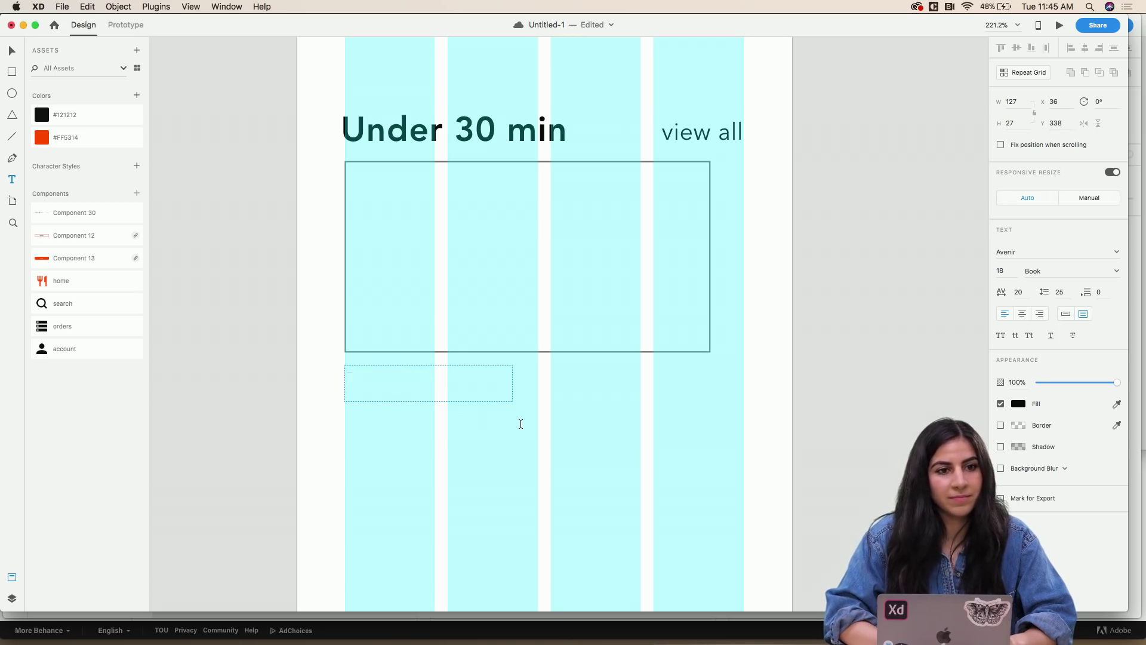
drag(511, 401, 435, 397)
key(v)
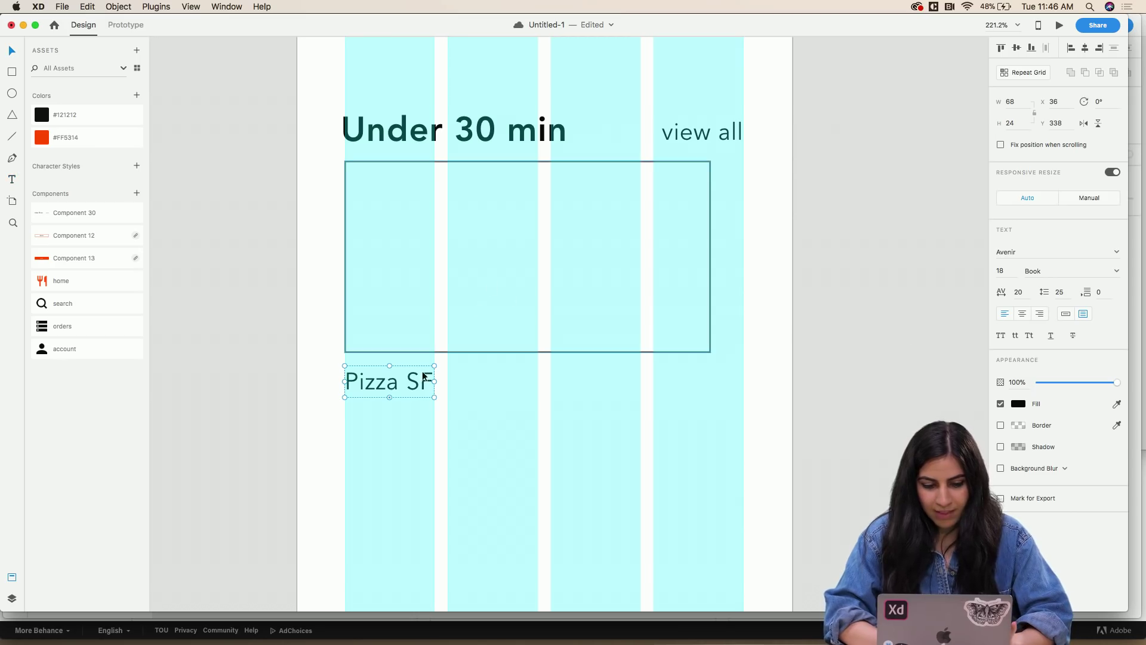
- Set the "Pizza SF" text to Medium weight at size 22 and widen its box to about 89
click(1116, 271)
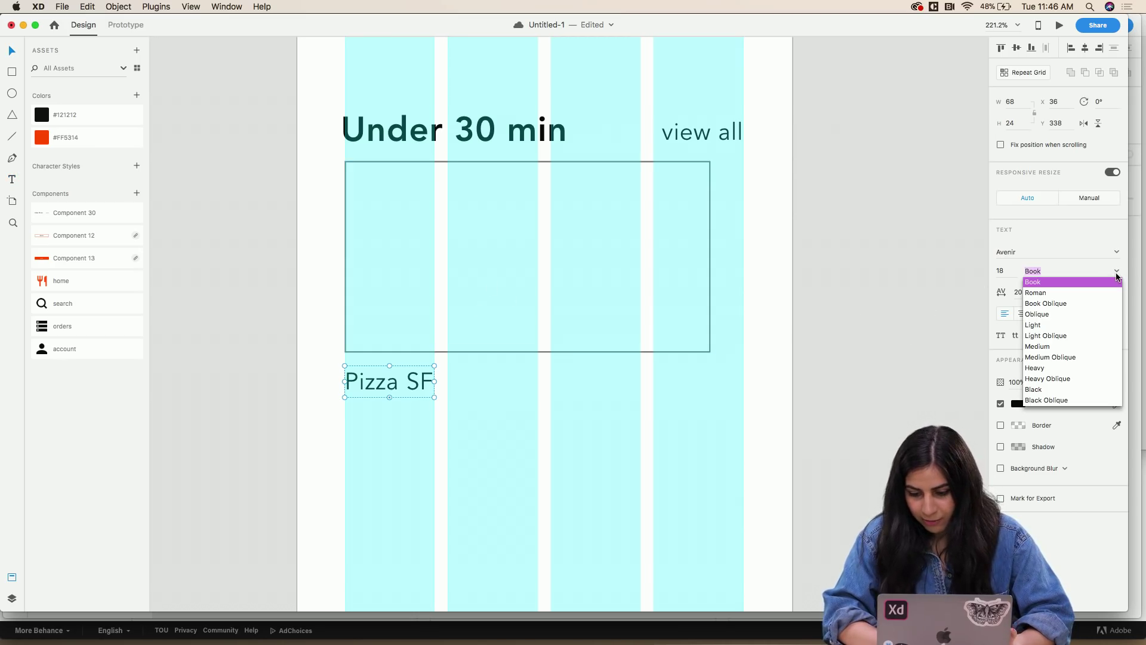
click(1039, 345)
drag(434, 382, 448, 383)
click(1003, 271)
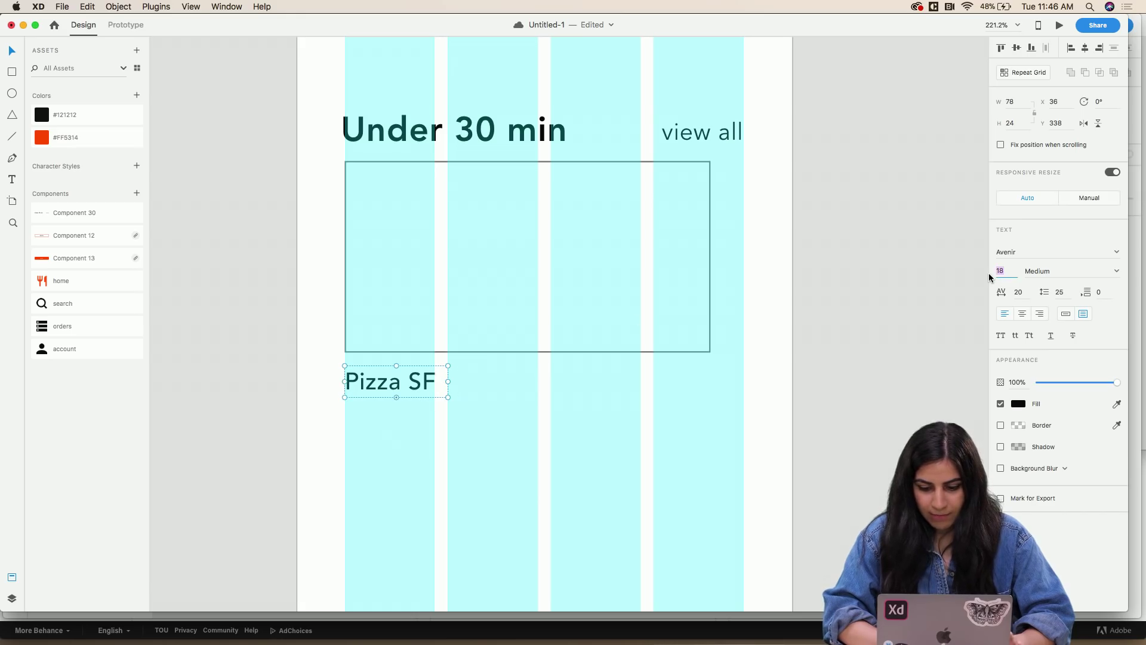
text(22)
key(Return)
drag(447, 383, 464, 384)
- Duplicate the "Pizza SF" text directly beneath the original, leaving a gap of 12
scroll(394, 374, down, 4)
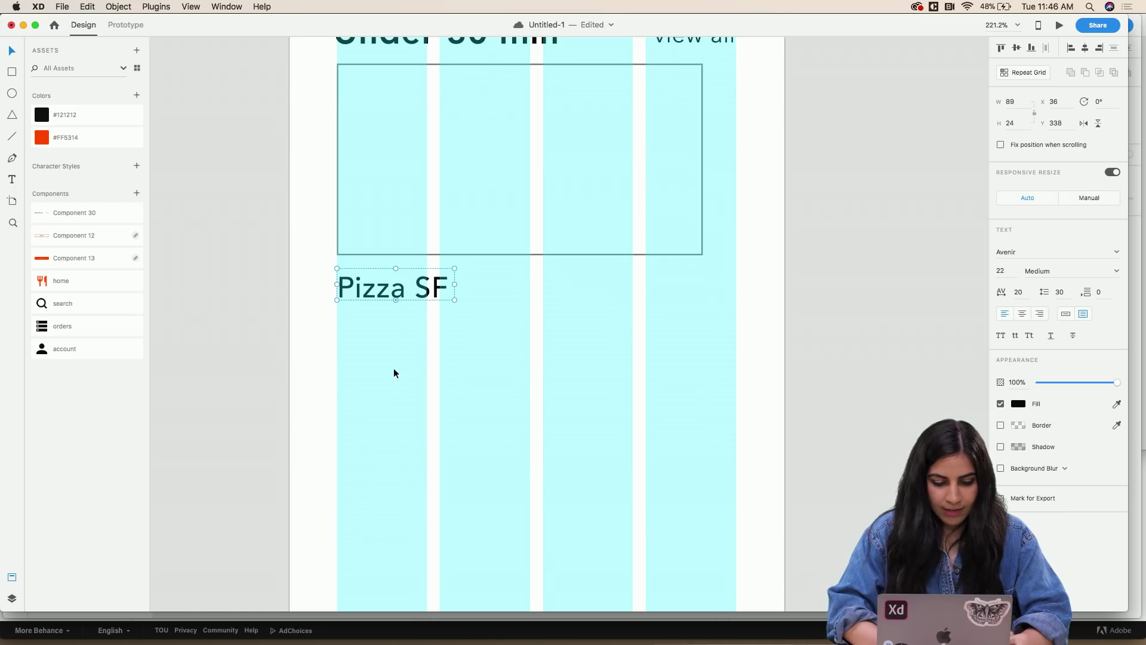
drag(396, 292, 398, 335)
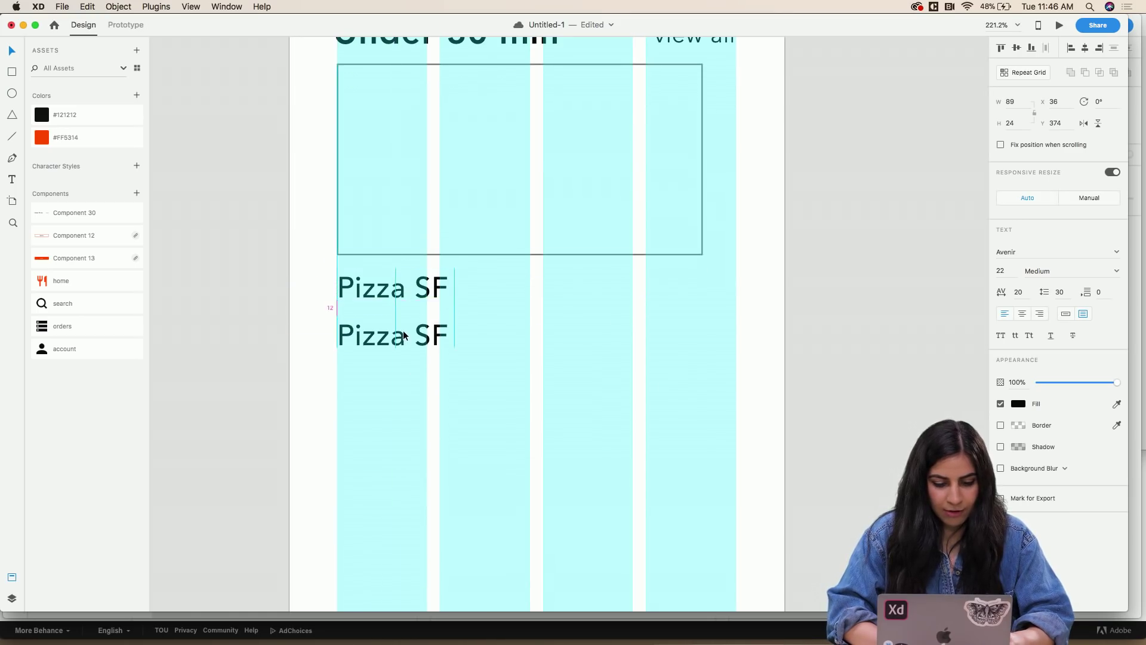
- Examine the delivery time and fee details beneath the restaurant names in the three inspiration screens
scroll(404, 336, left, 5)
scroll(404, 335, up, 2)
scroll(403, 333, down, 5)
scroll(403, 334, left, 3)
scroll(403, 333, up, 10)
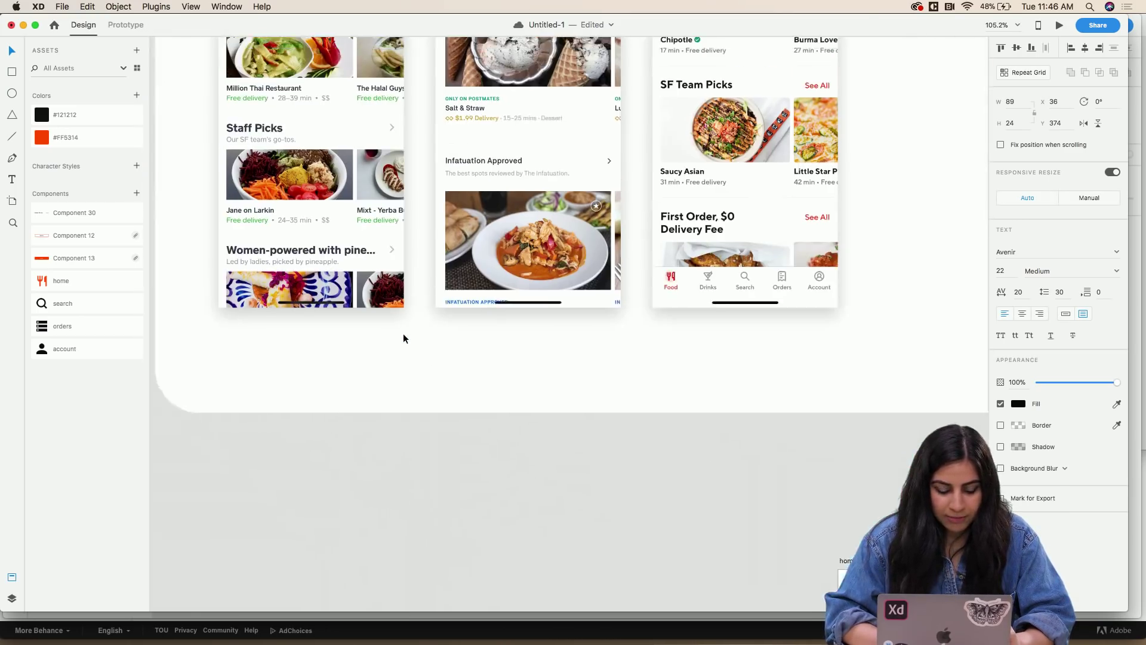
scroll(403, 334, up, 4)
scroll(386, 141, up, 5)
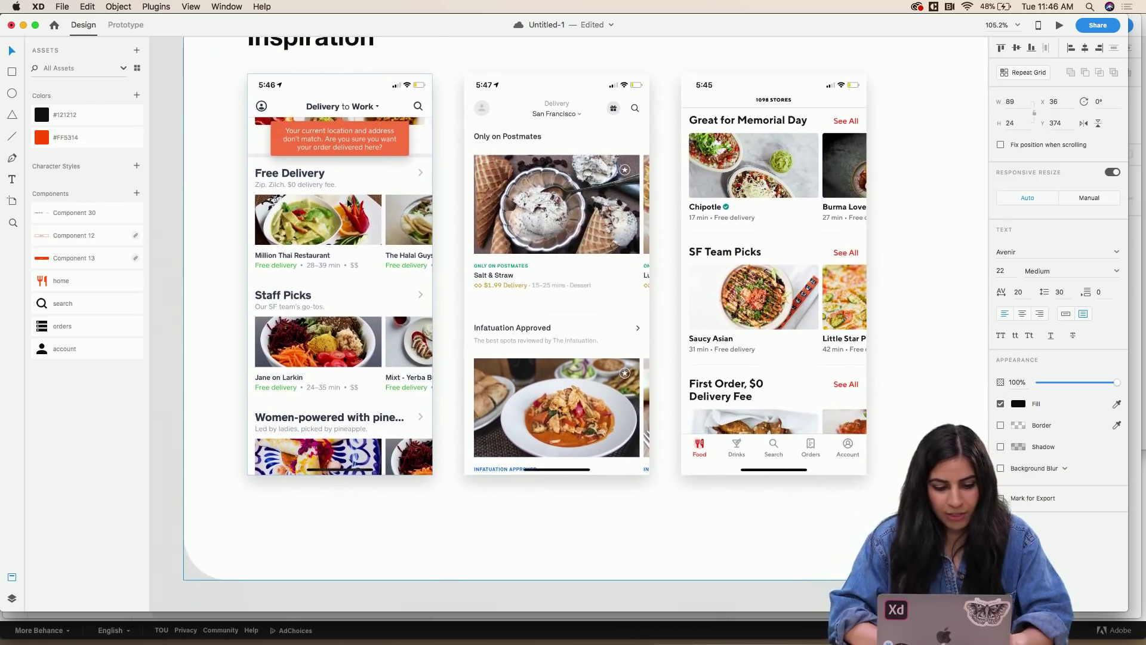
scroll(329, 243, up, 5)
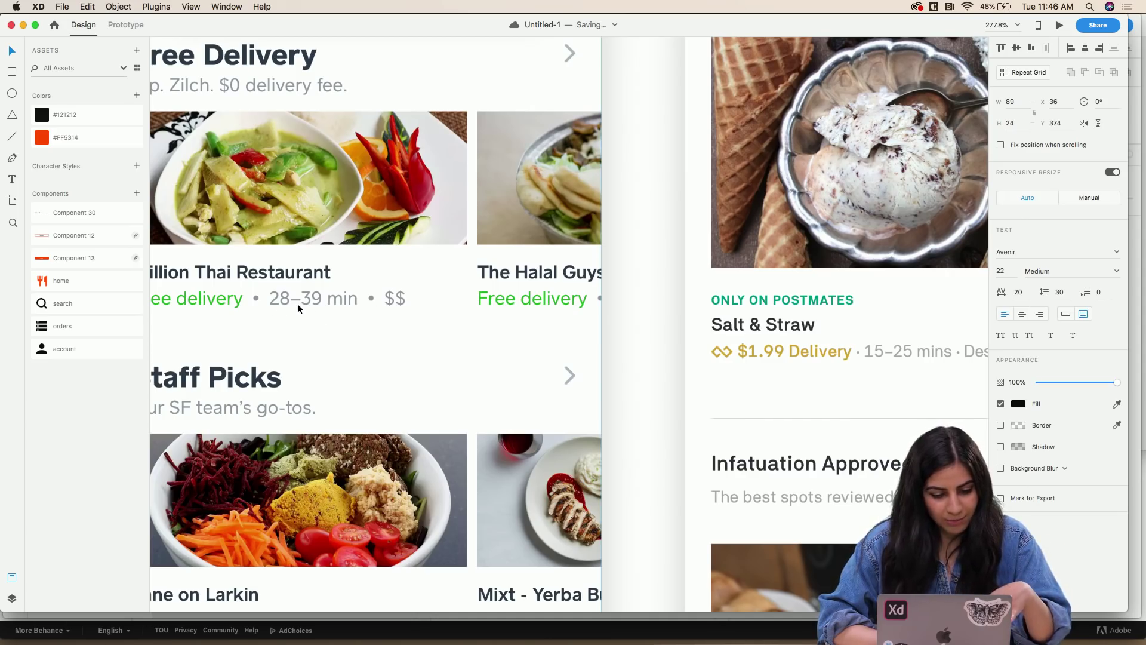
scroll(309, 352, down, 5)
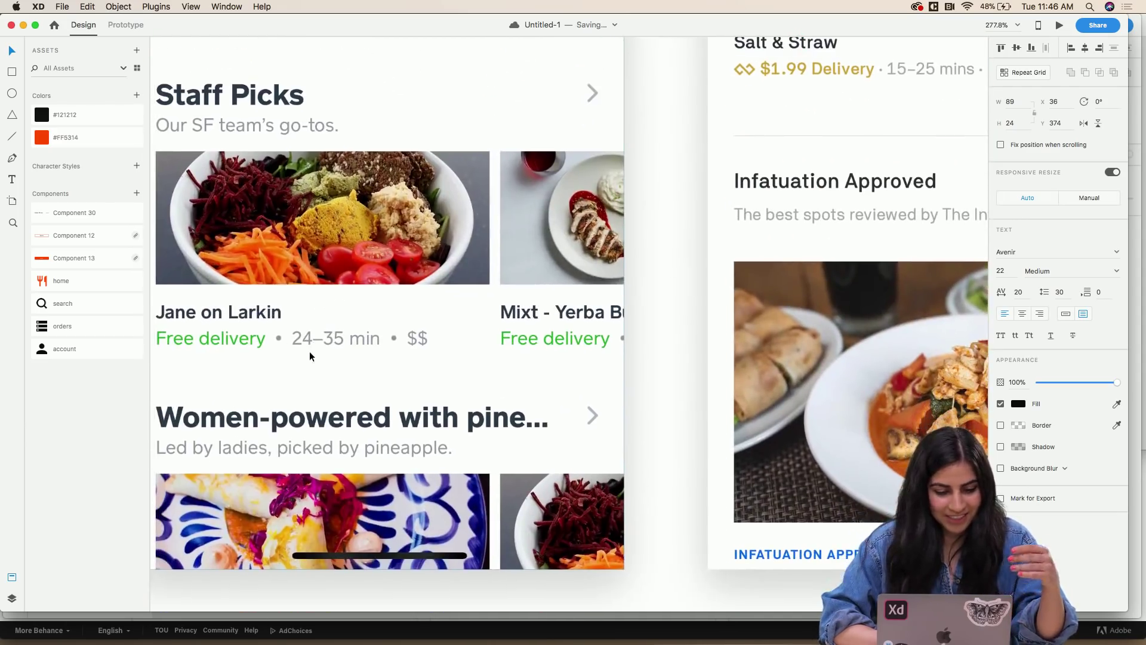
scroll(302, 347, down, 2)
scroll(302, 346, right, 6)
scroll(302, 347, up, 5)
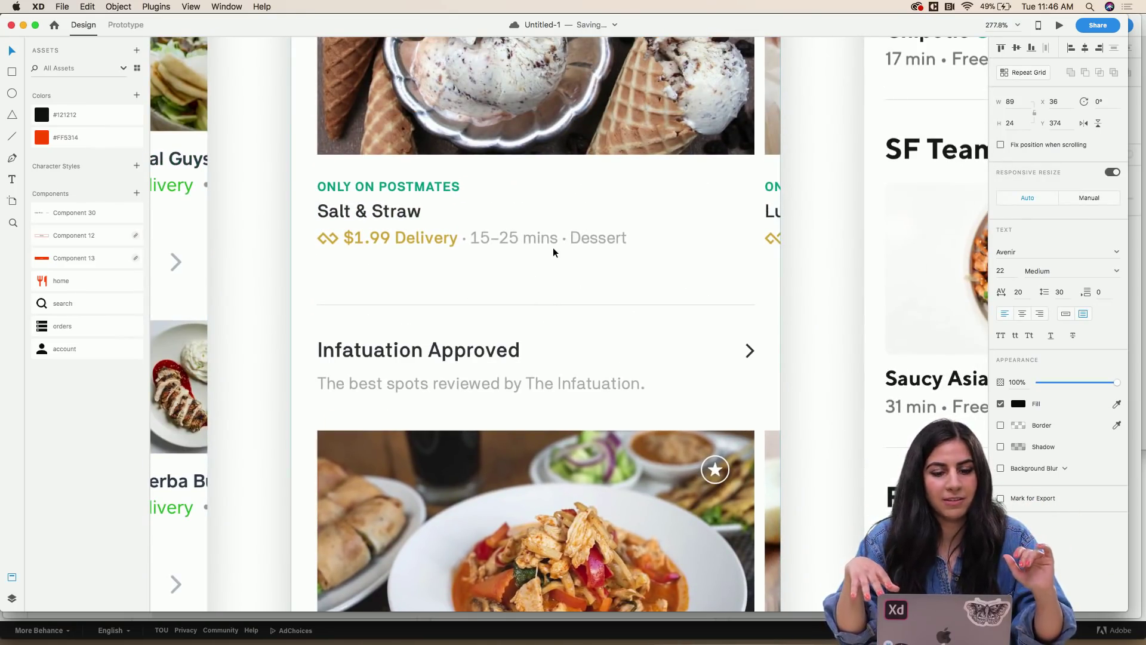
scroll(528, 256, down, 3)
scroll(529, 257, right, 5)
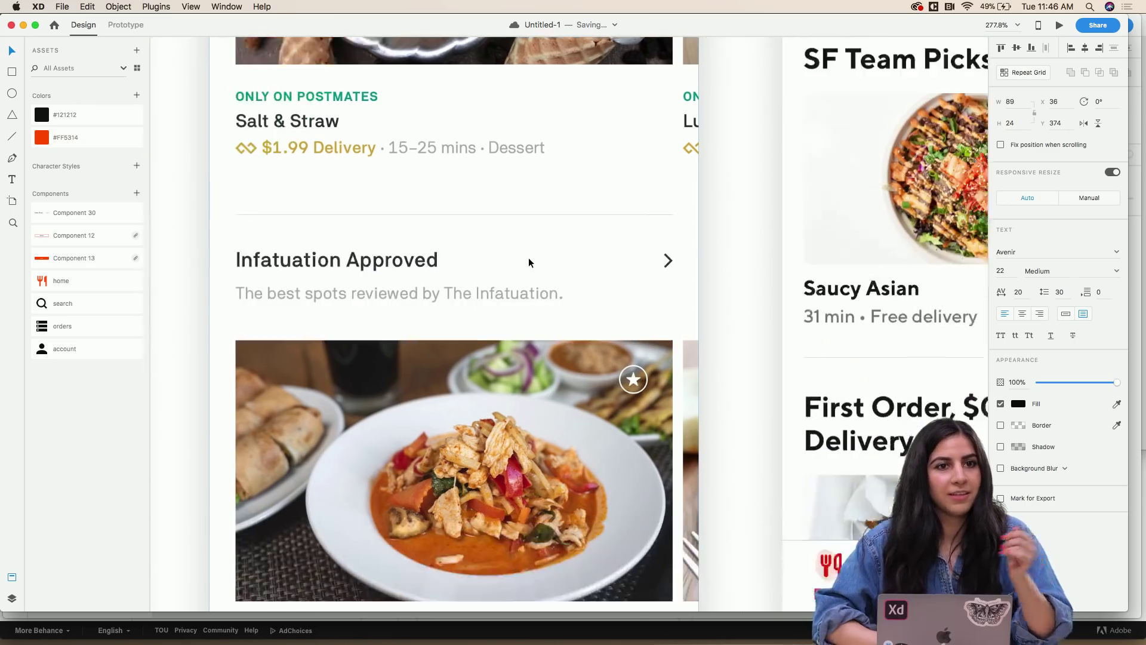
scroll(529, 257, down, 5)
scroll(529, 257, down, 5)
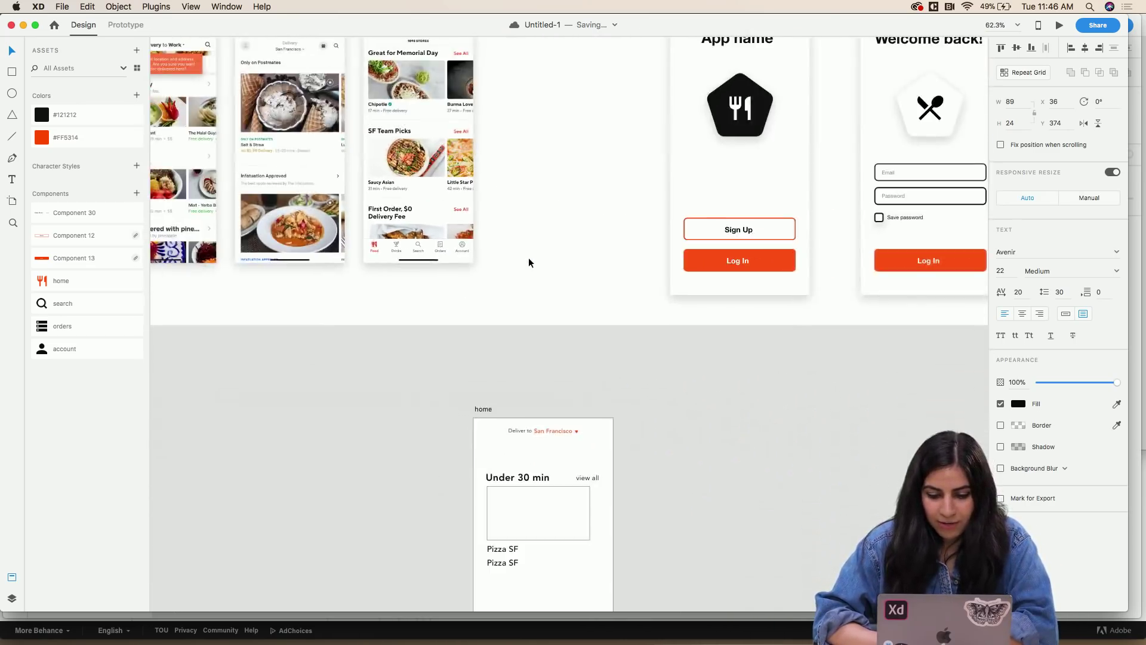
scroll(529, 257, down, 4)
scroll(483, 296, up, 10)
- Replace the lower "Pizza SF" text with "20 min"
key(super+shift+apostrophe)
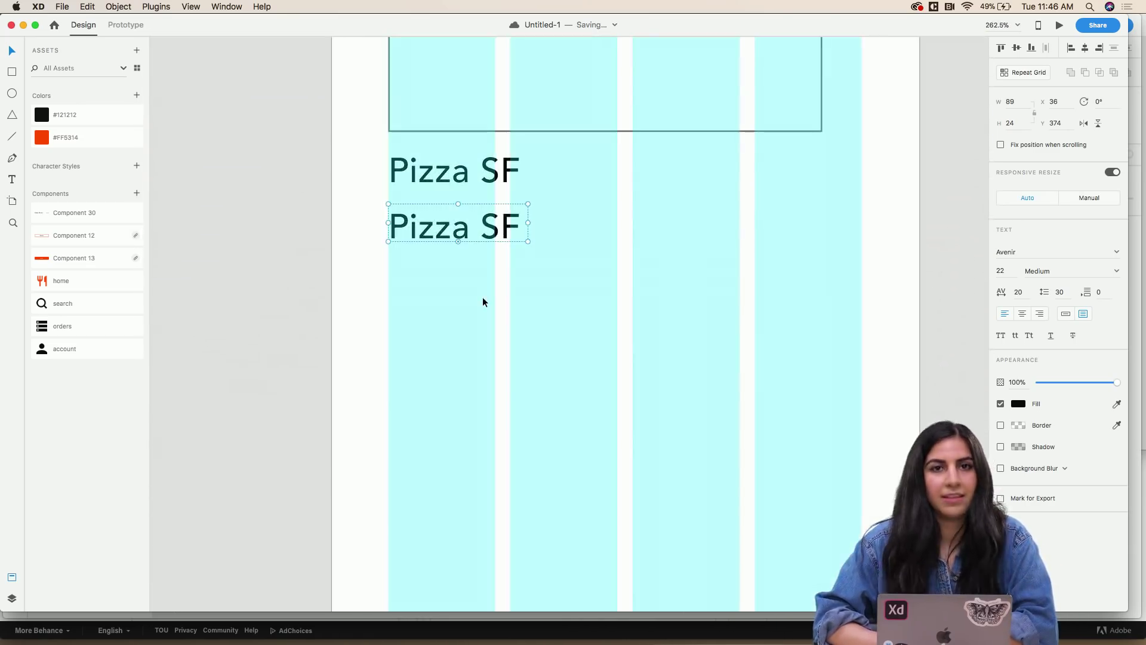
scroll(482, 296, up, 5)
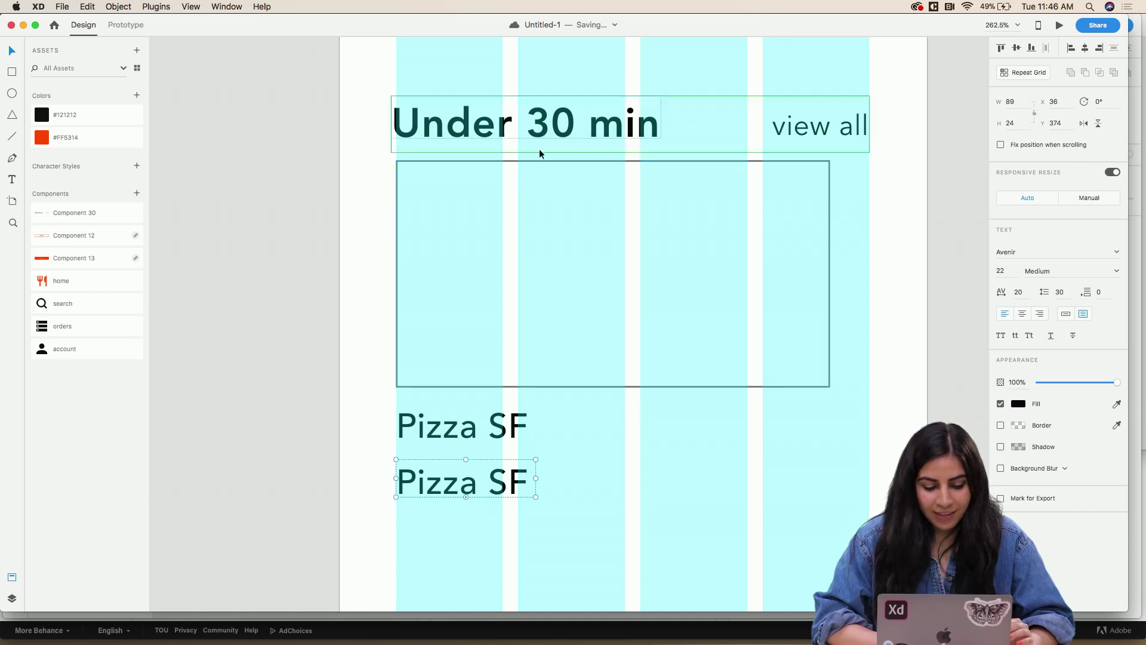
double_click(457, 473)
text(20 min)
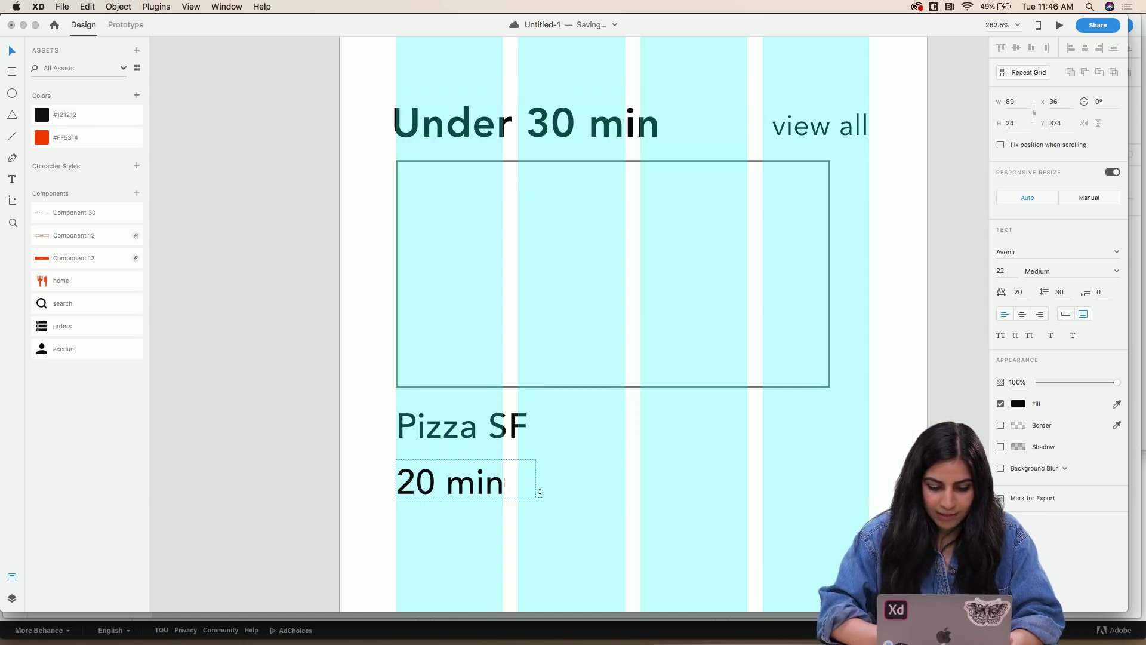
key(Escape)
- Change the delivery time text to "20 - 30 min" and widen its box to about 118 so it fits one line
scroll(555, 477, down, 3)
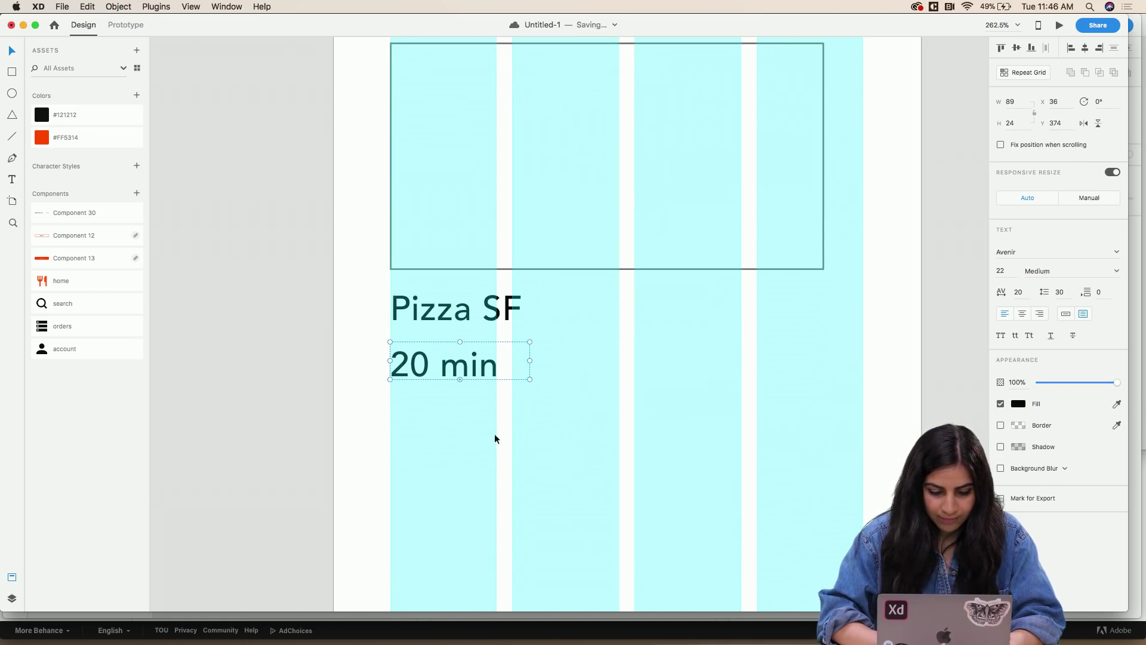
double_click(439, 373)
click(439, 373)
key(BackSpace)
text(- 30)
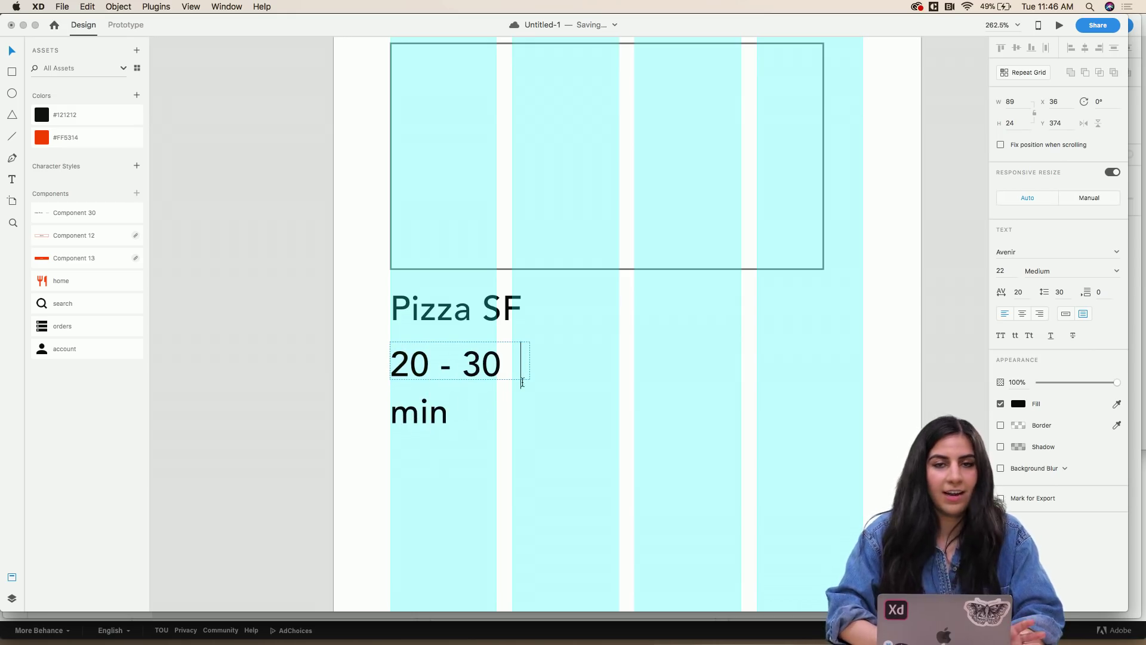
key(Delete)
key(Delete)
key(Delete)
key(Escape)
drag(532, 361, 574, 362)
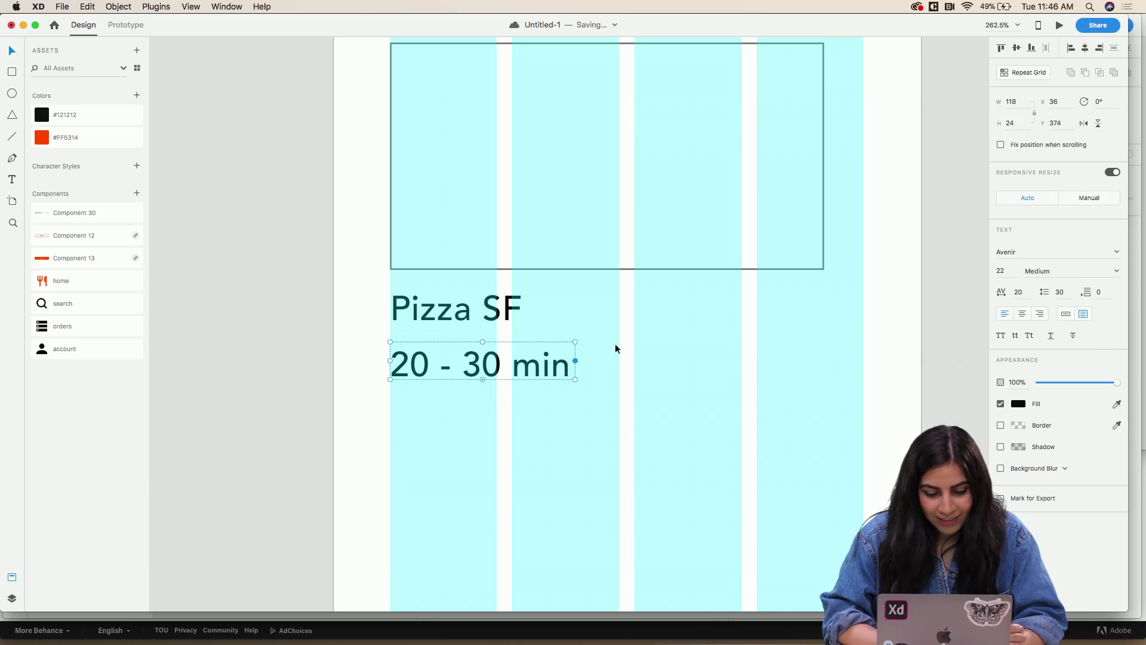
- Set the "20 - 30 min" text to Book weight at size 18 and tighten its box to about 105 by 23 beneath "Pizza SF"
click(1015, 269)
text(18)
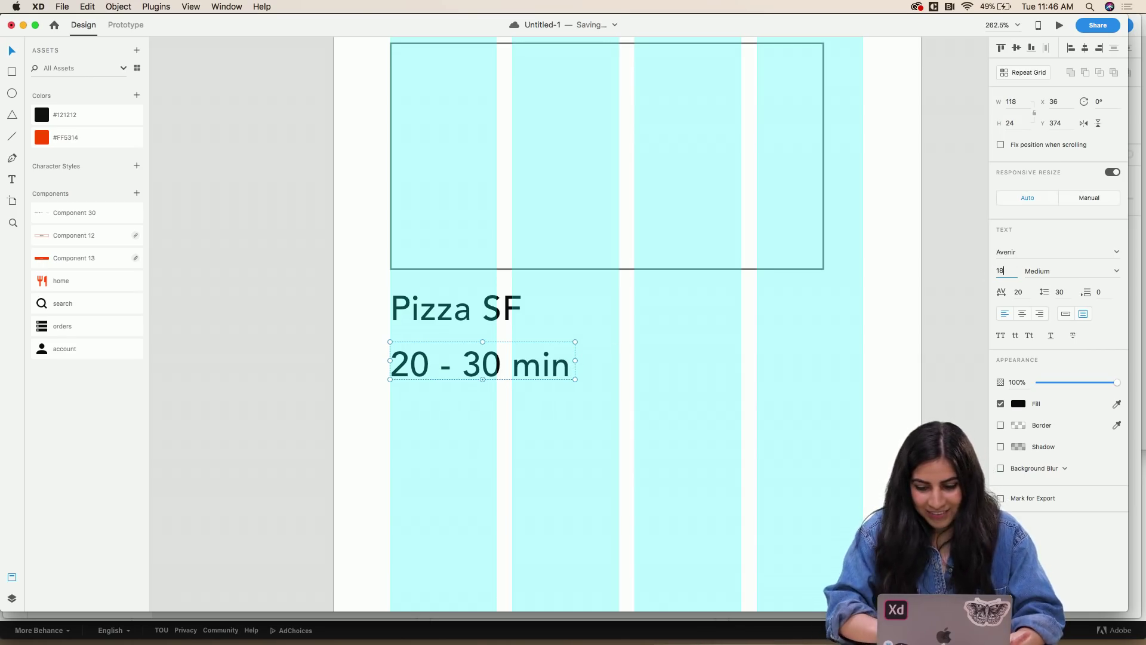
key(Return)
click(1116, 271)
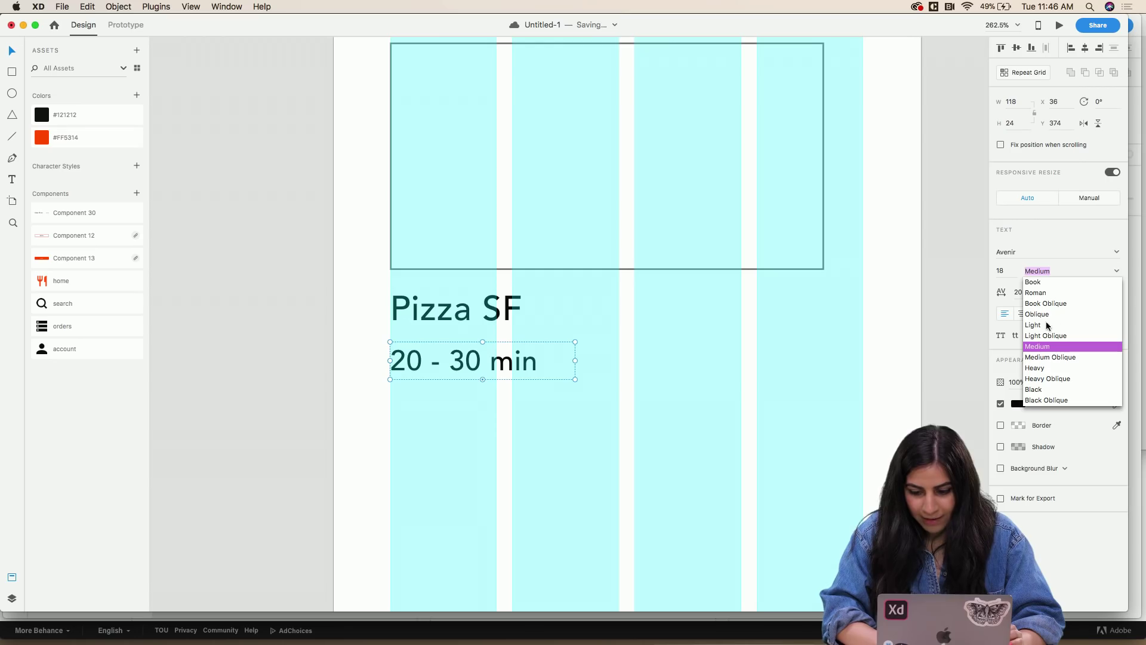
click(1051, 281)
mouse_move(540, 361)
mouse_down()
mouse_move(522, 355)
mouse_move(554, 366)
mouse_up()
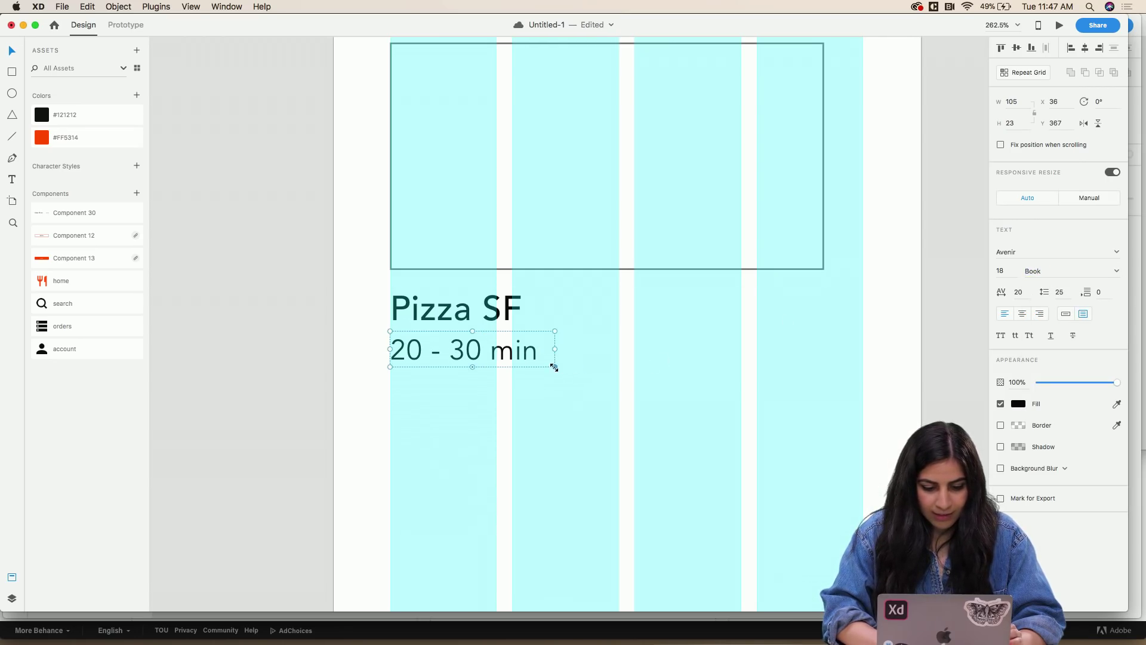
- Reduce the "20 - 30 min" text to size 16 and fit its box to about 89 by 21
click(992, 270)
text(16)
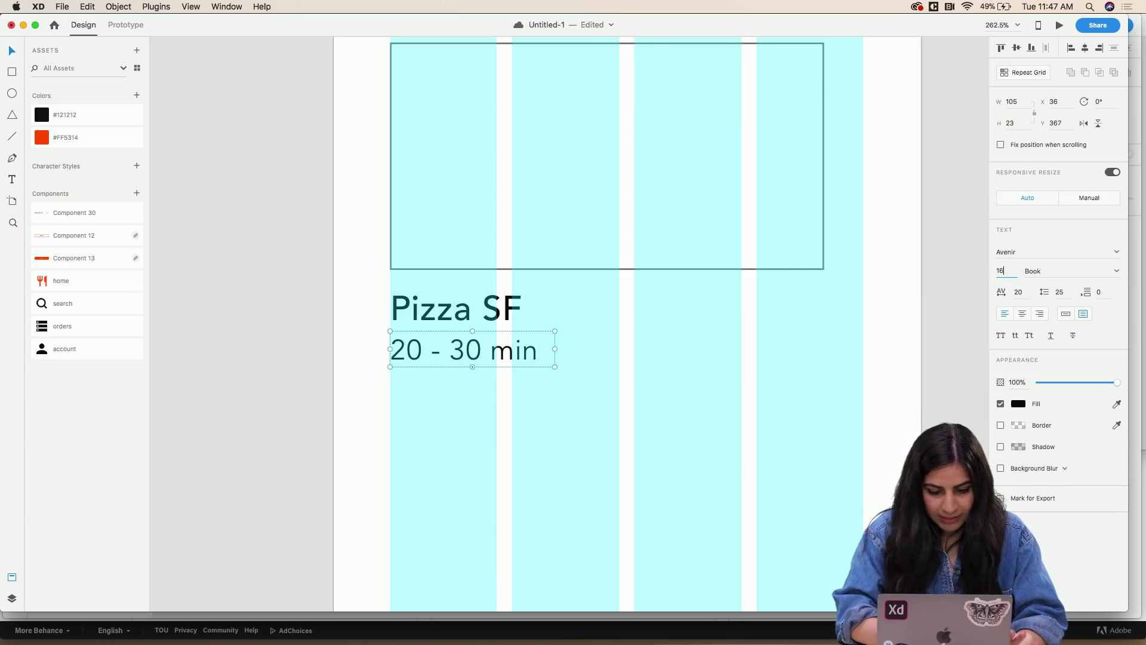
key(Return)
click(521, 360)
drag(555, 367, 507, 357)
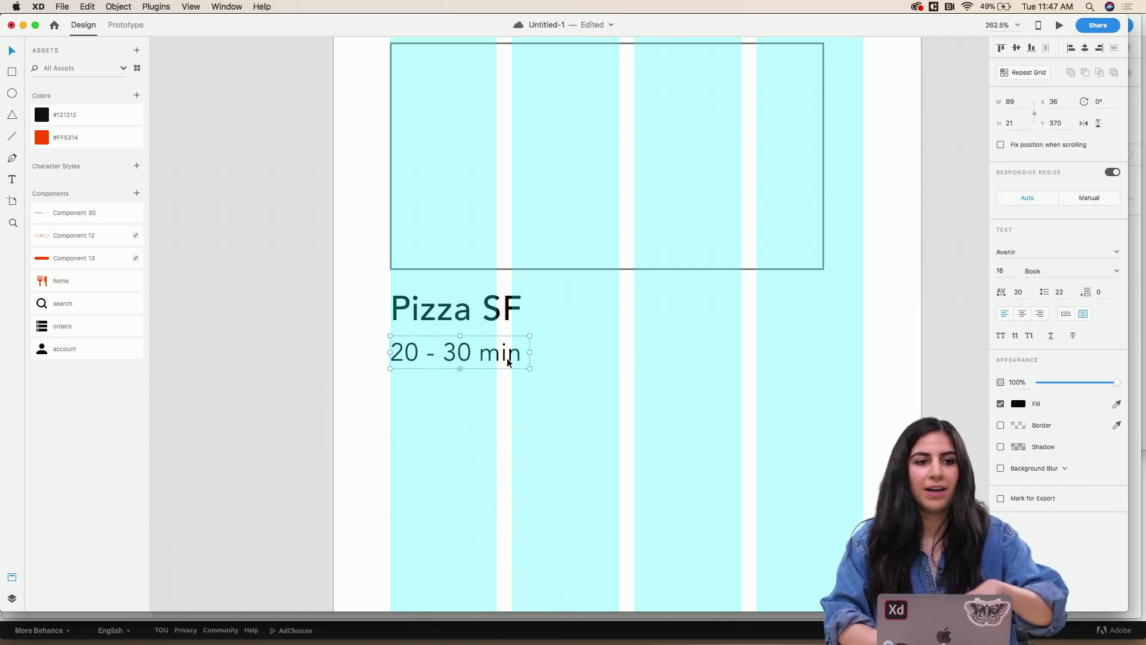
- Duplicate the "Pizza SF" text across to the rectangle's right edge, 12 below the rectangle
scroll(507, 358, down, 5)
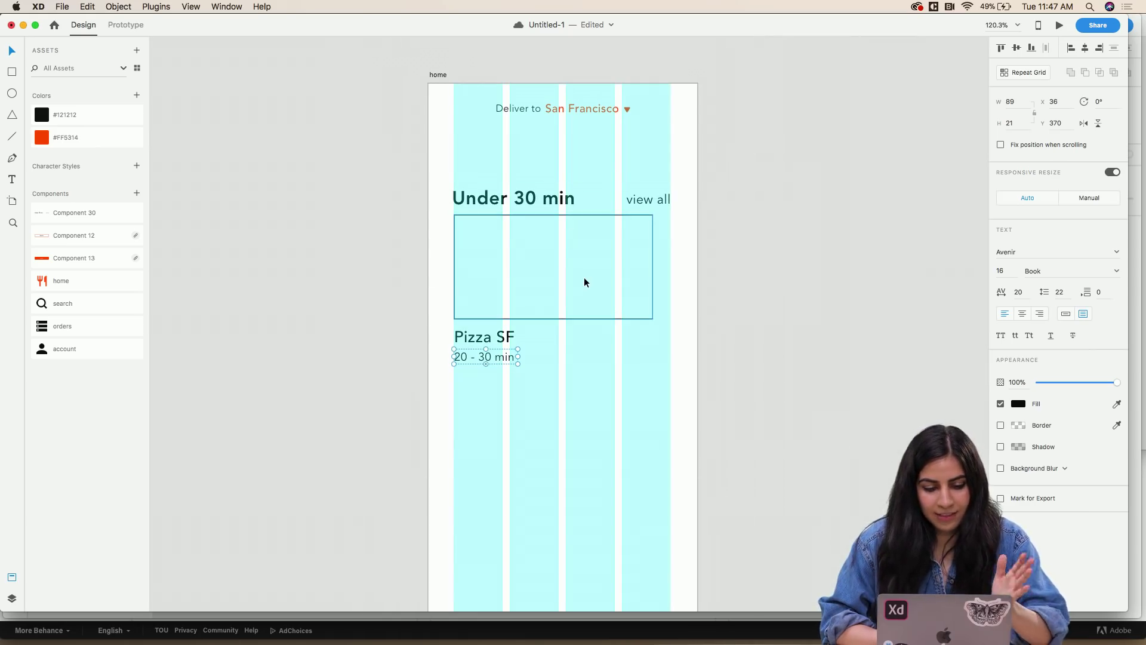
scroll(585, 280, right, 3)
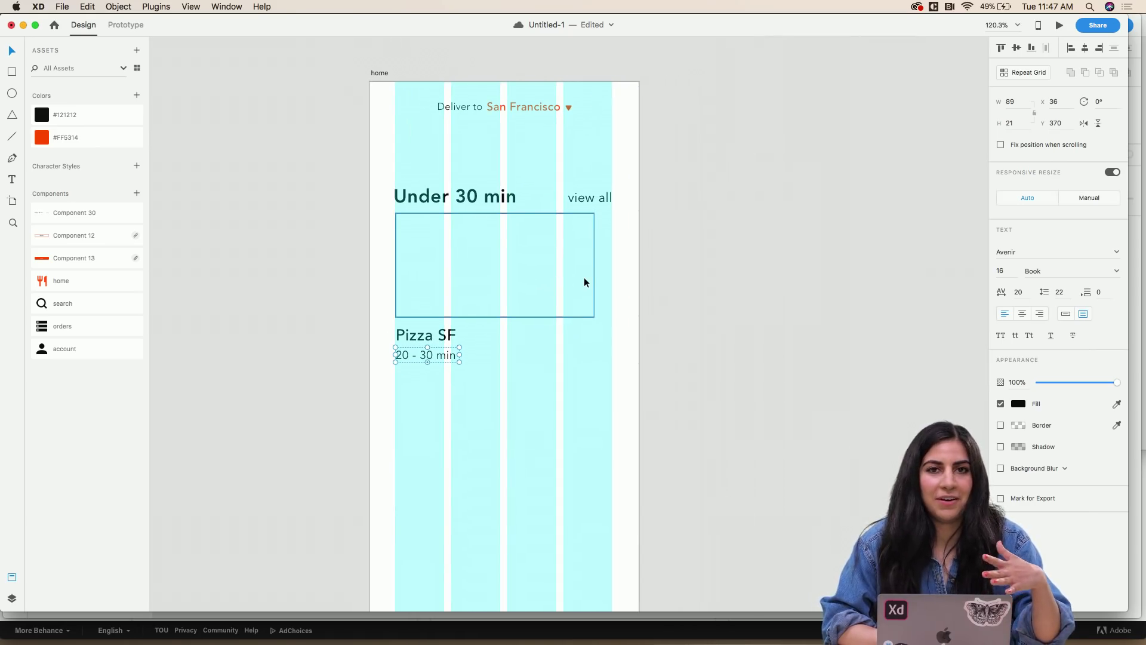
scroll(584, 277, up, 5)
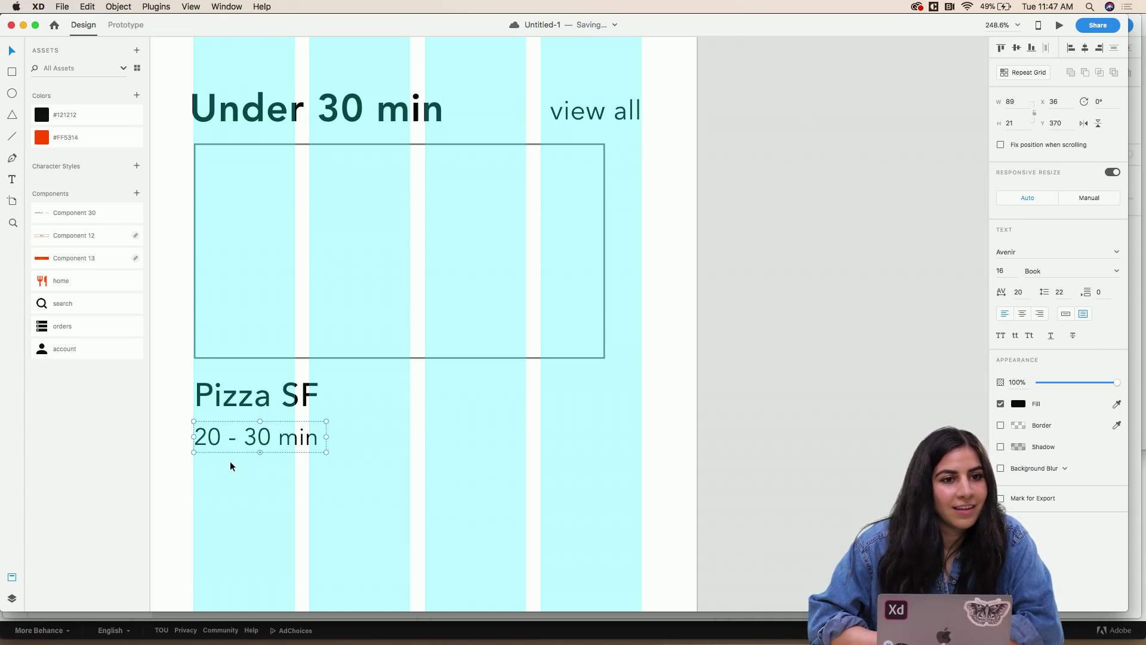
scroll(300, 454, up, 3)
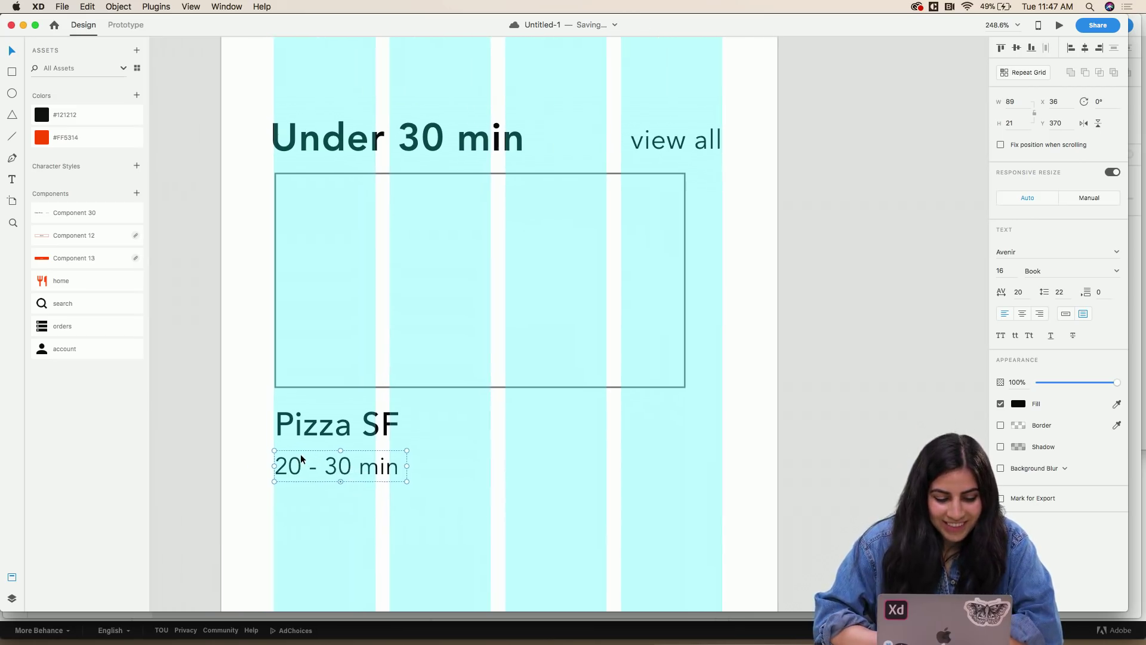
scroll(300, 453, down, 3)
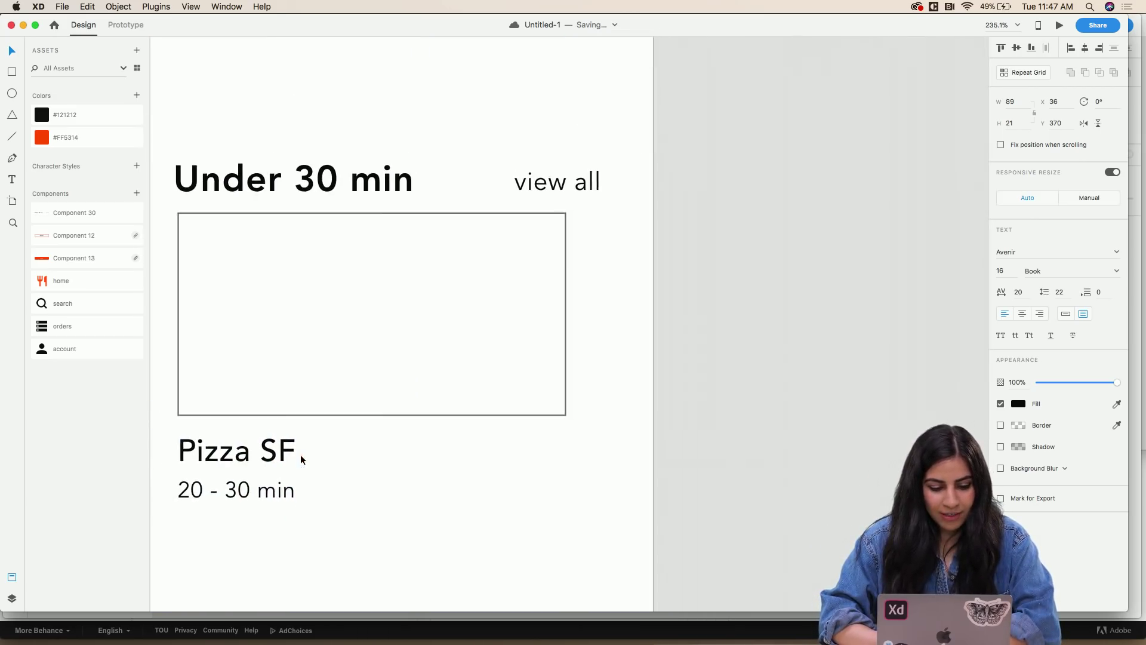
click(280, 454)
drag(281, 454, 544, 458)
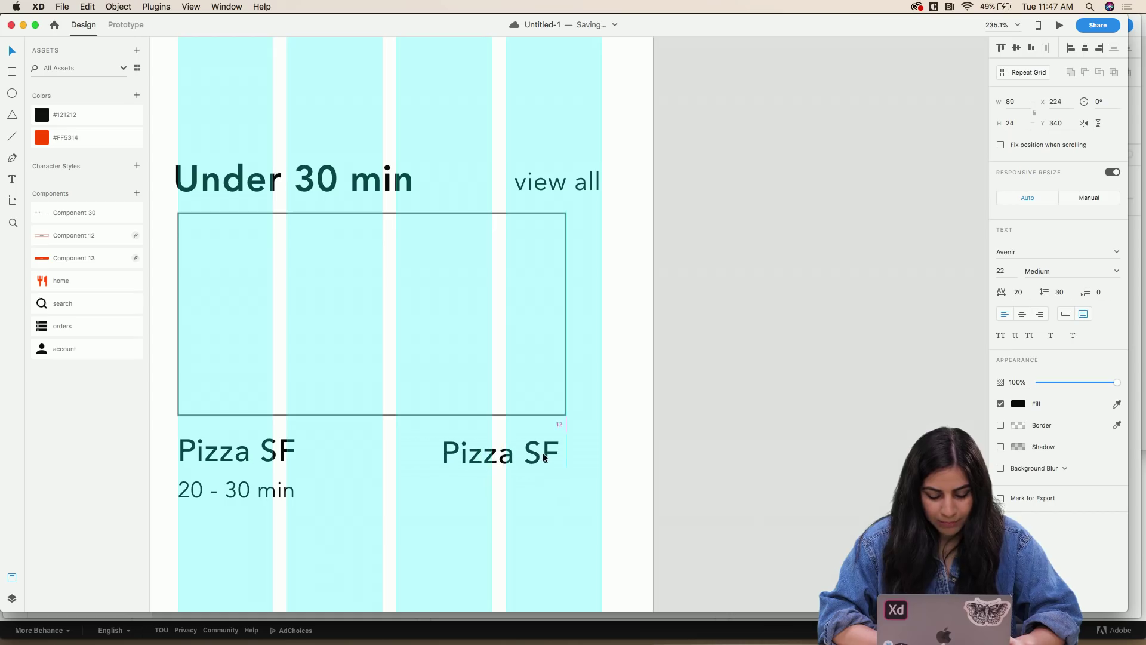
- Replace the copied text with "Free delivery" and extend its box leftward to about 139 wide
double_click(496, 449)
text(re)
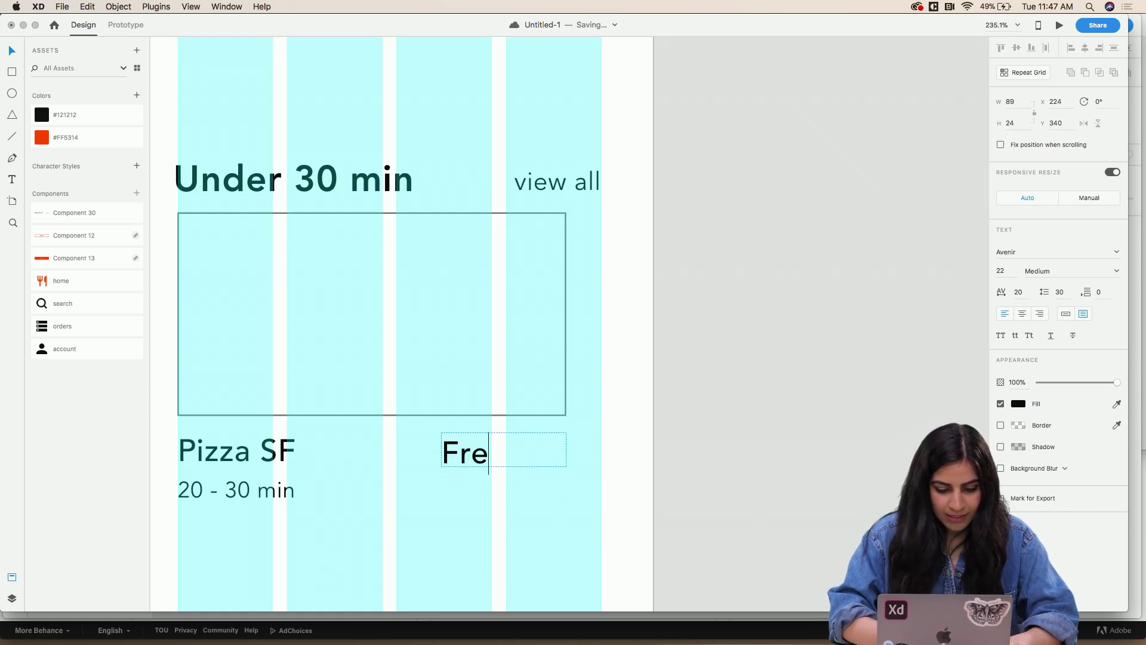
text(e delivery)
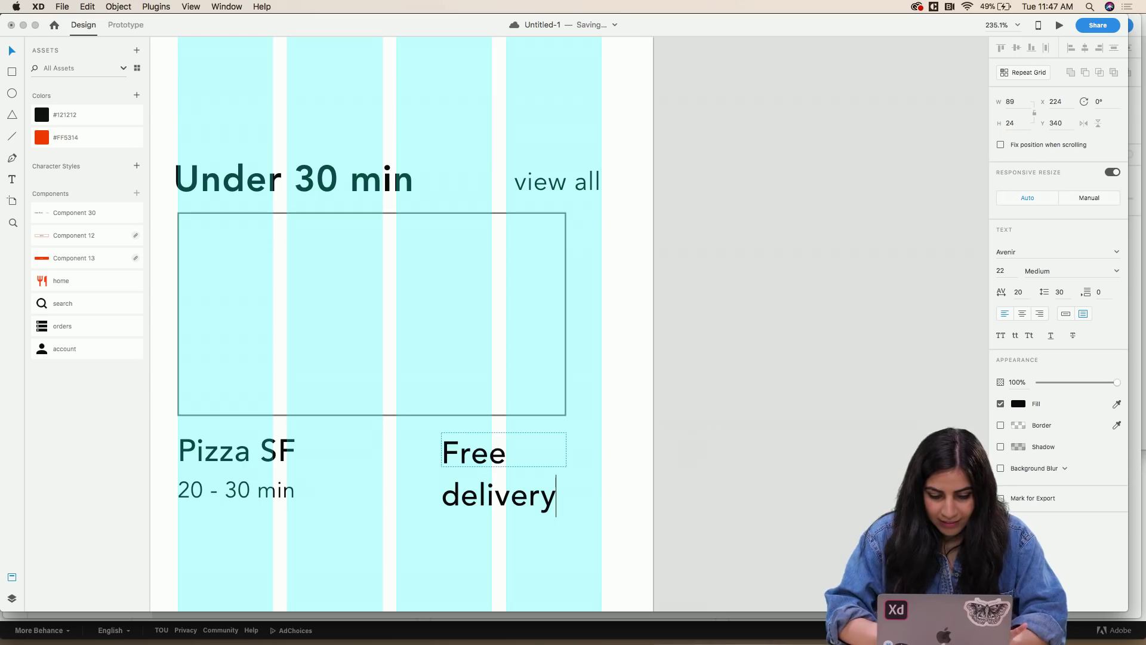
key(super+z)
drag(440, 450, 371, 452)
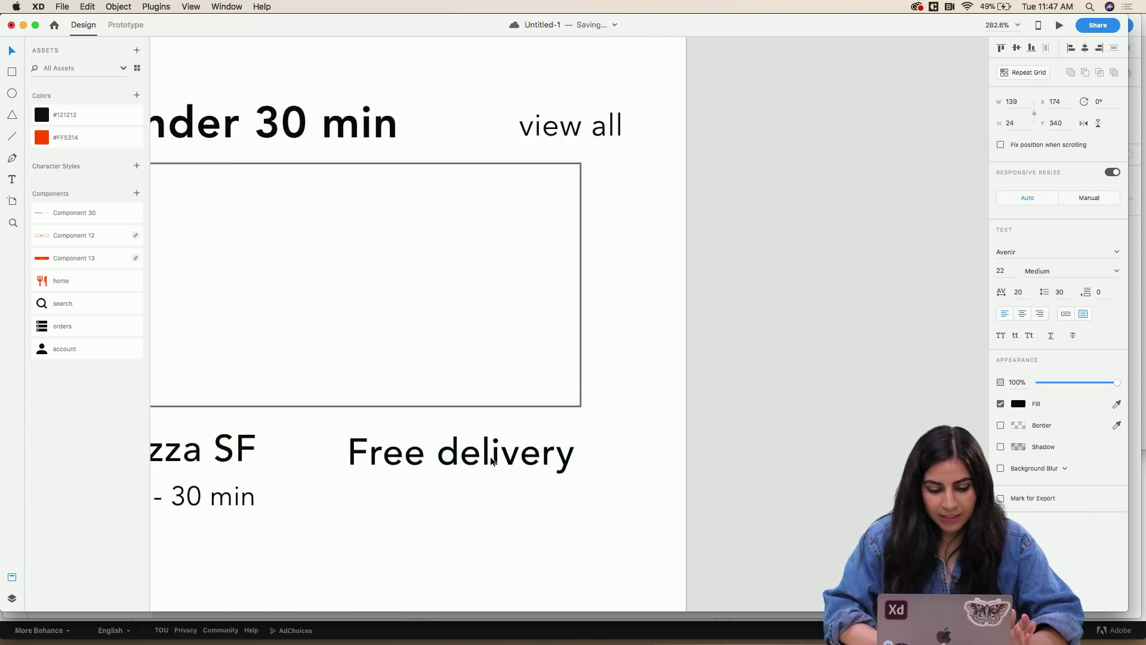
- Set the "Free delivery" text to size 18
scroll(487, 455, up, 2)
click(1019, 403)
click(1018, 404)
click(1001, 270)
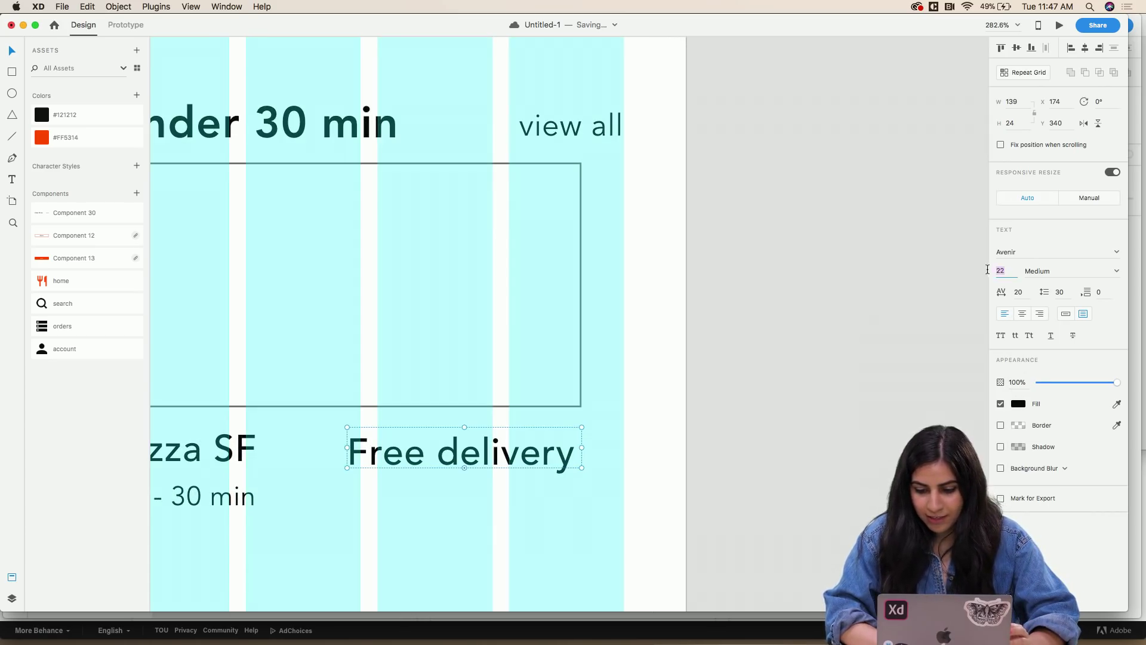
text(18)
key(Return)
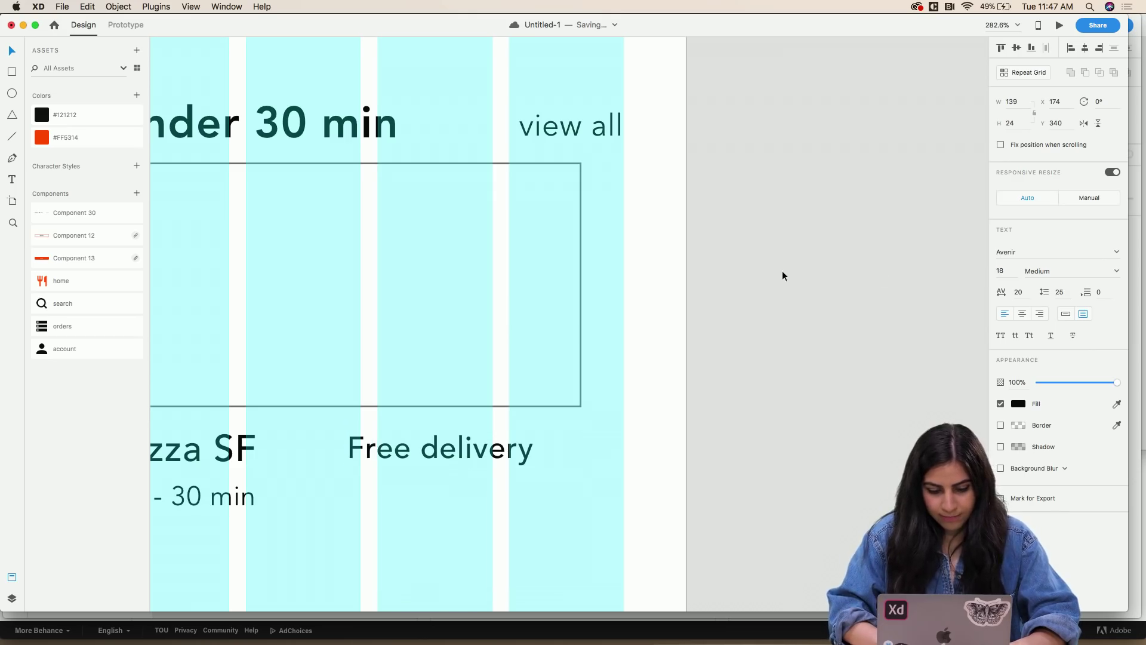
- Try the Book weight on the "Free delivery" text and return it to Medium
click(1116, 272)
click(1042, 285)
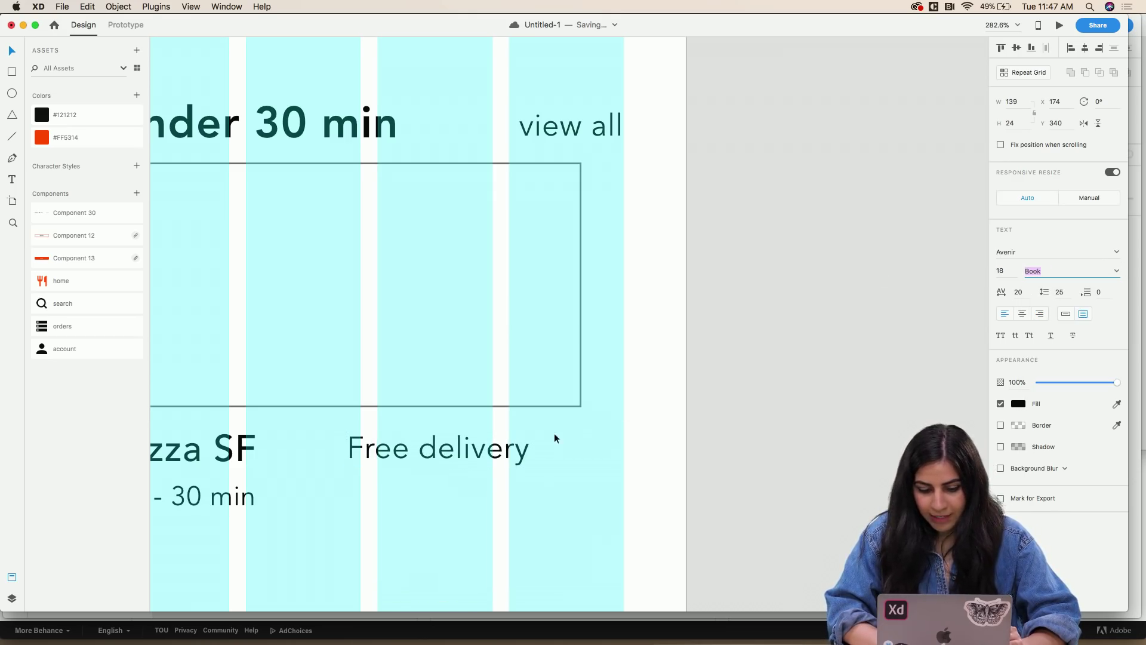
click(1111, 269)
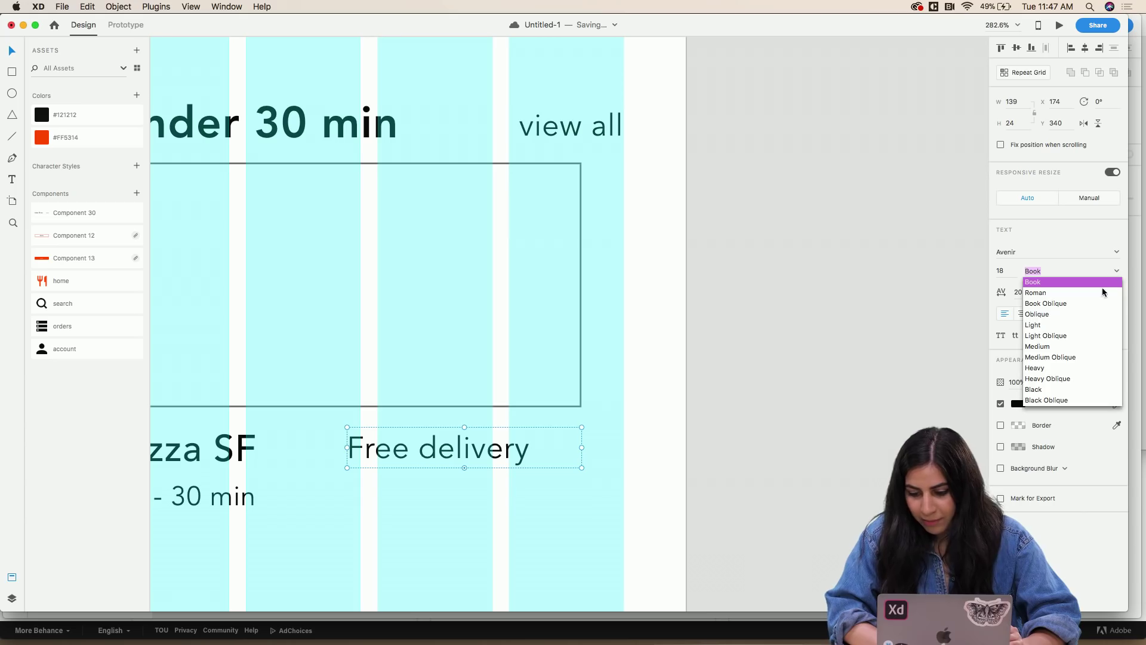
click(1043, 350)
- Fit the "Free delivery" box to about 113 by 22 and align it with the rectangle's right edge, 10 below it
scroll(681, 412, left, 2)
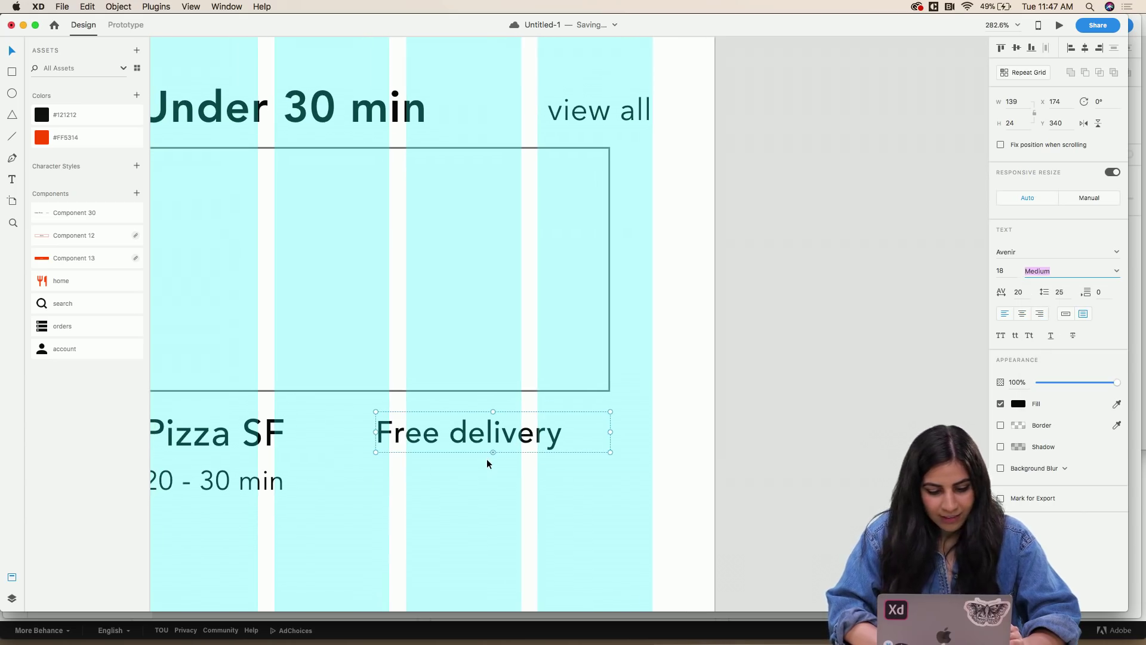
drag(589, 453, 568, 439)
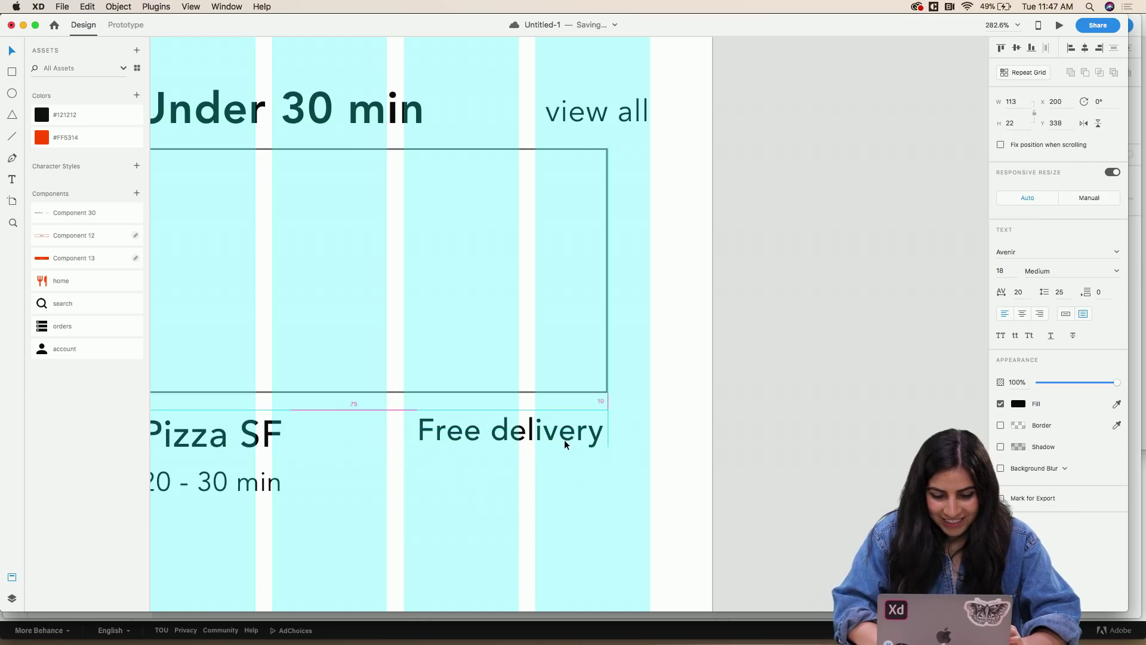
click(506, 486)
scroll(504, 485, left, 2)
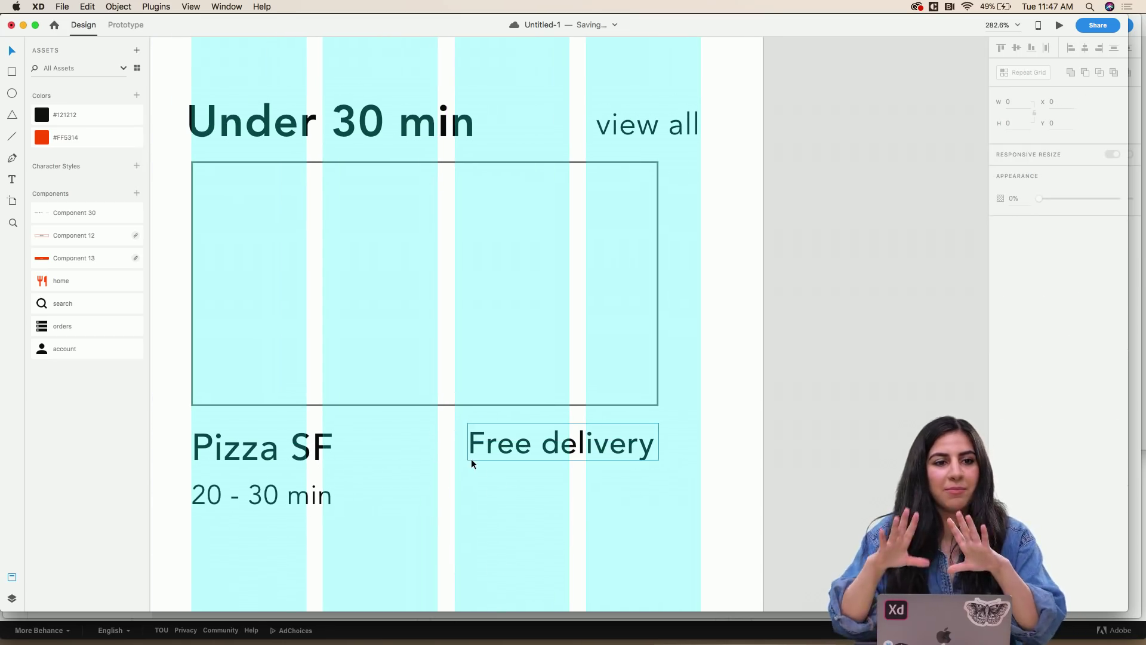
- Draw a polygon about 15 by 13 to the left of "Free delivery" and give it 6 corners
scroll(472, 458, up, 5)
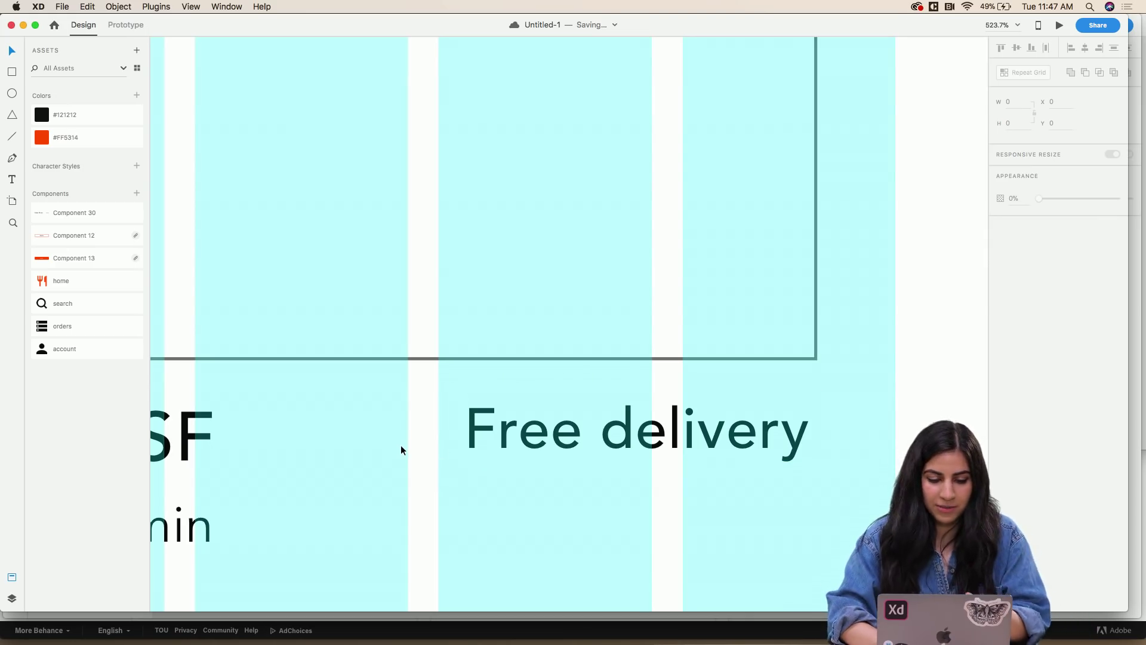
key(y)
drag(376, 421, 433, 460)
click(1030, 278)
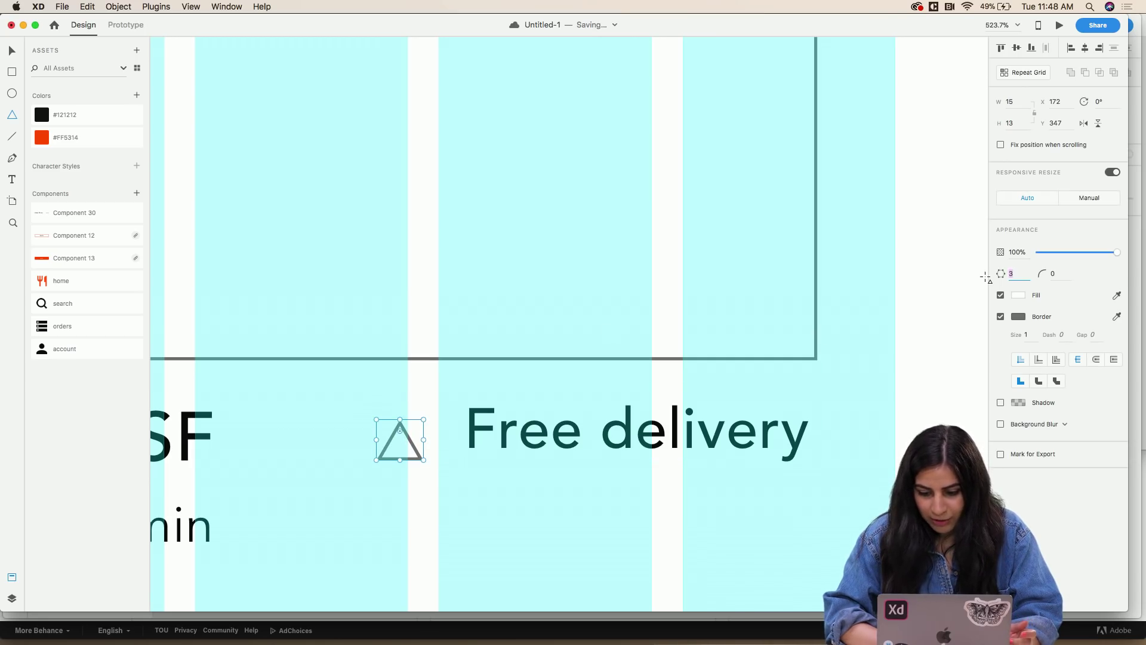
text(6)
key(Return)
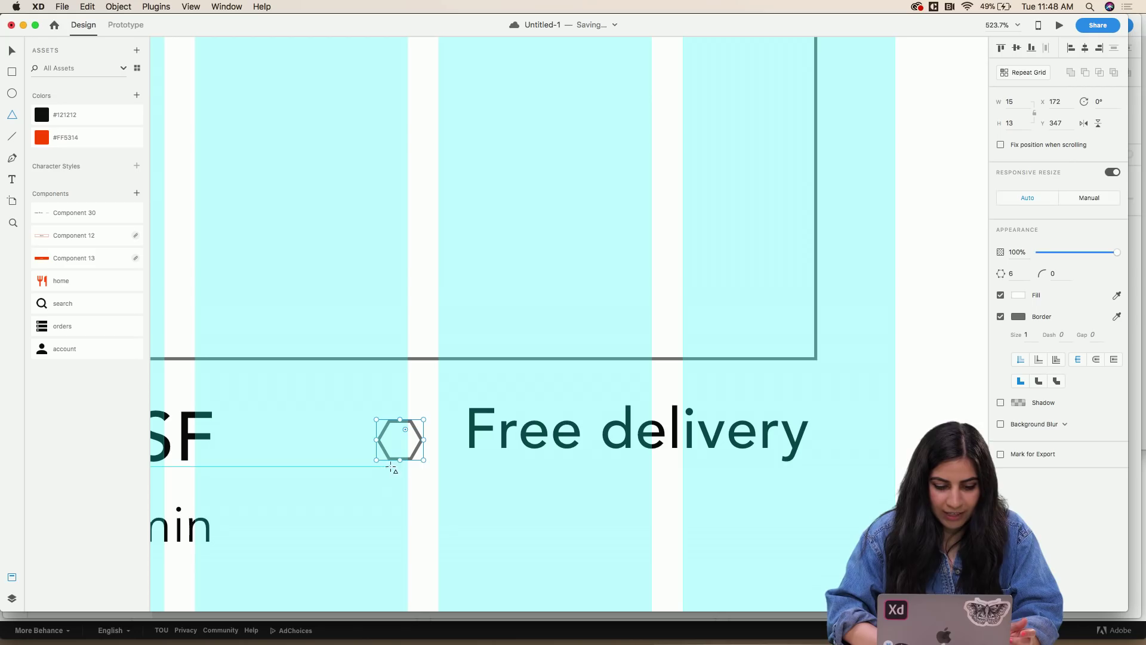
- Move the hexagon closer to "Free delivery", at about X 180 and Y 343, and remove its border
key(v)
drag(418, 443, 436, 439)
click(1001, 317)
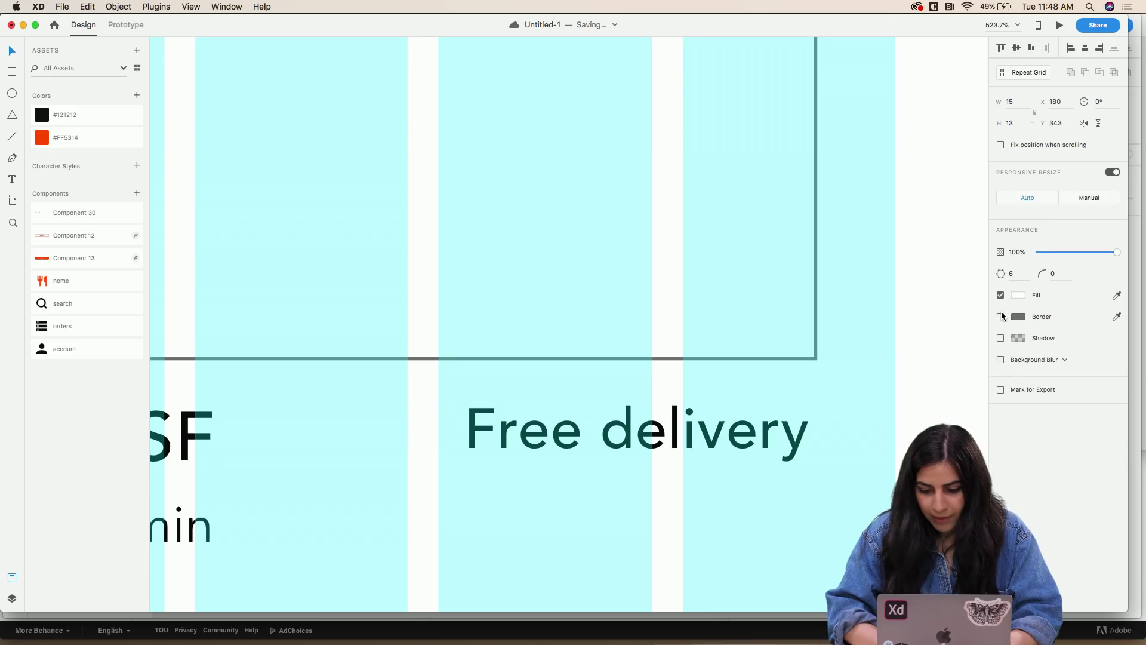
- Fill the hexagon beside "Free delivery" with the light green #6AED93
click(1018, 295)
click(980, 287)
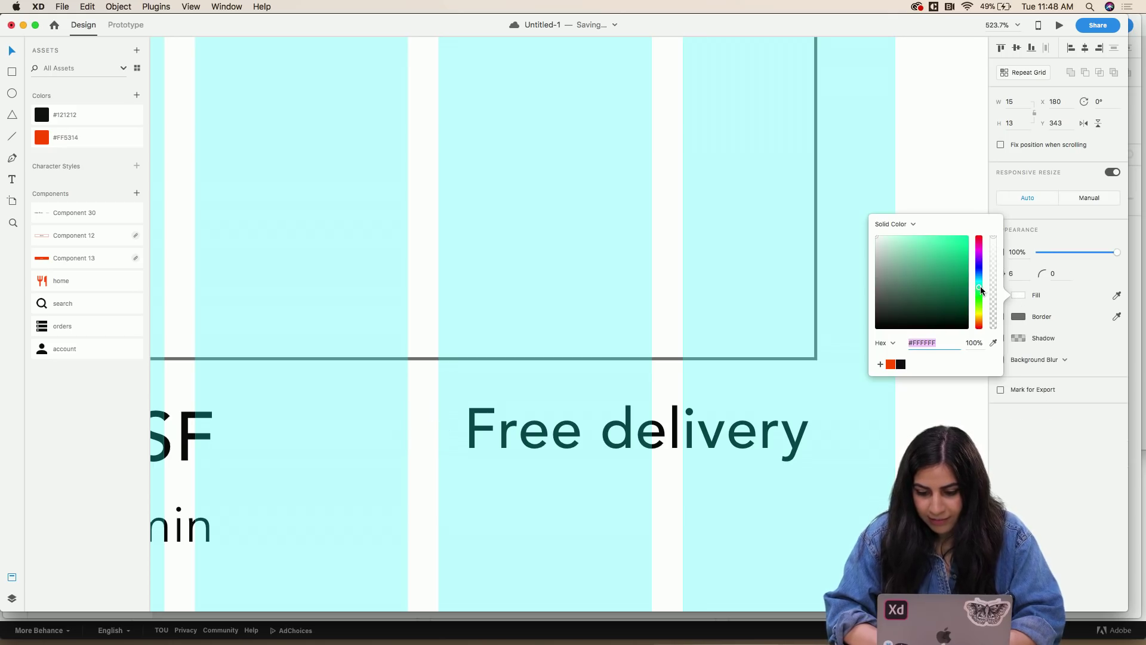
click(938, 255)
drag(977, 289, 978, 296)
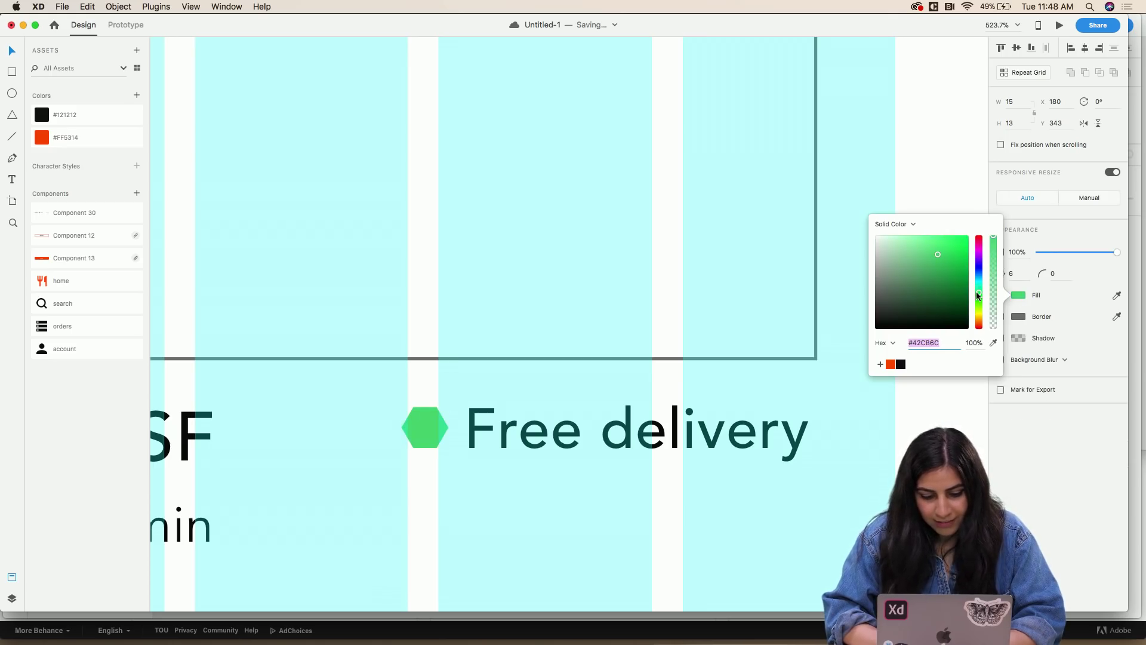
drag(946, 256, 926, 241)
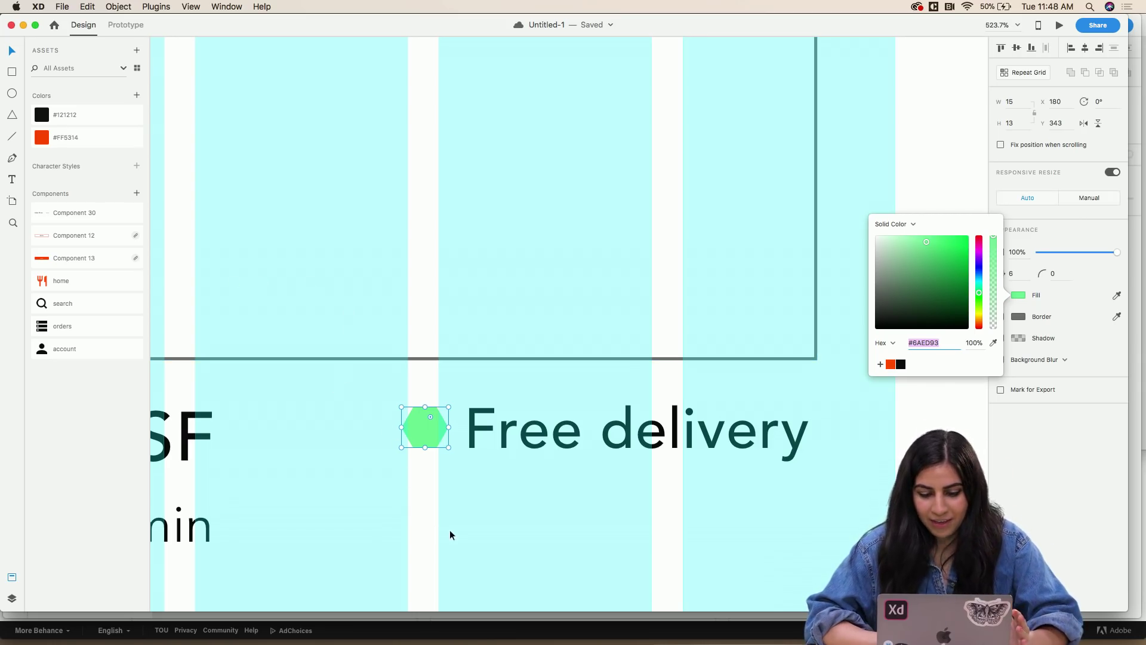
scroll(438, 451, up, 3)
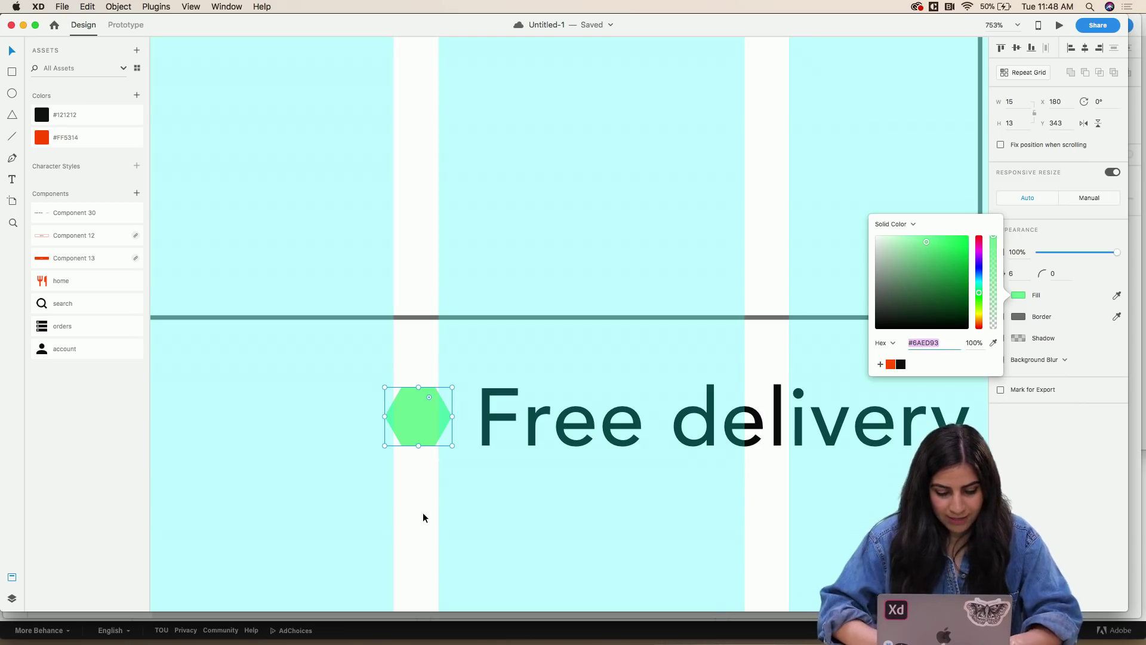
click(429, 502)
- Add a "$" text in a box about 14 by 16 just below the green hexagon
click(412, 422)
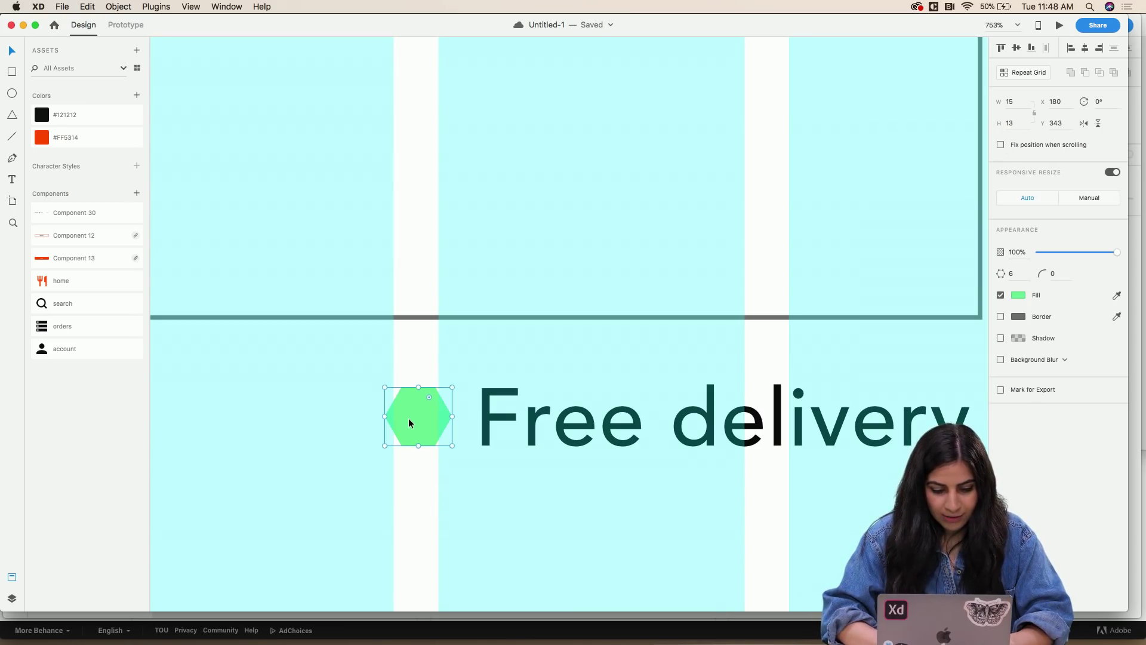
scroll(420, 464, down, 10)
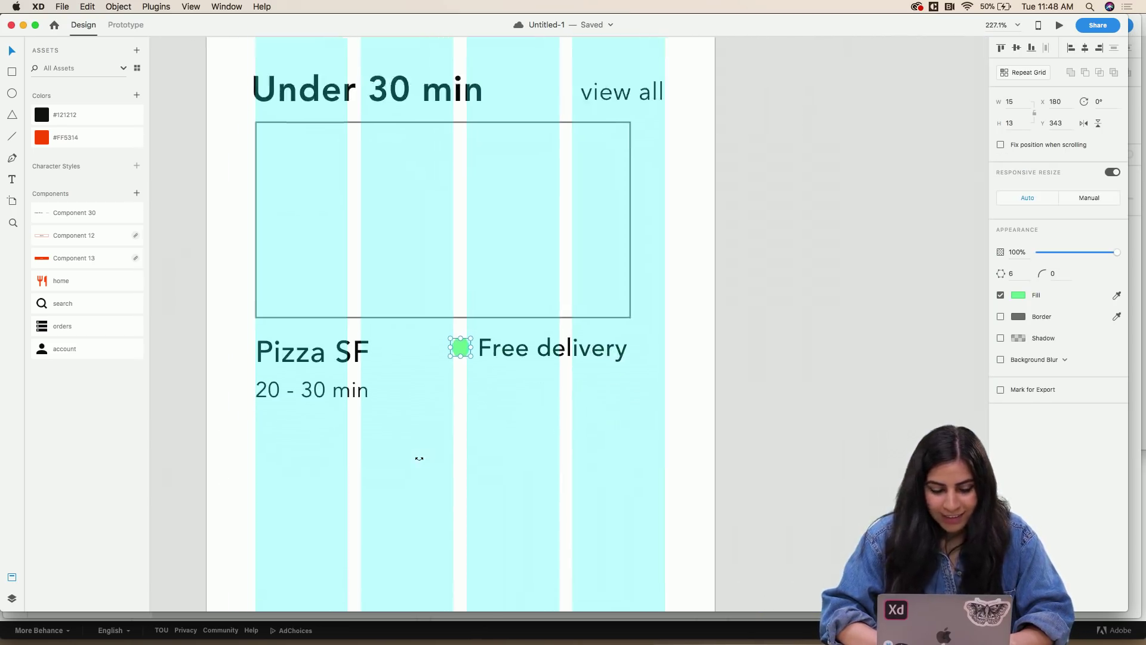
scroll(458, 344, up, 6)
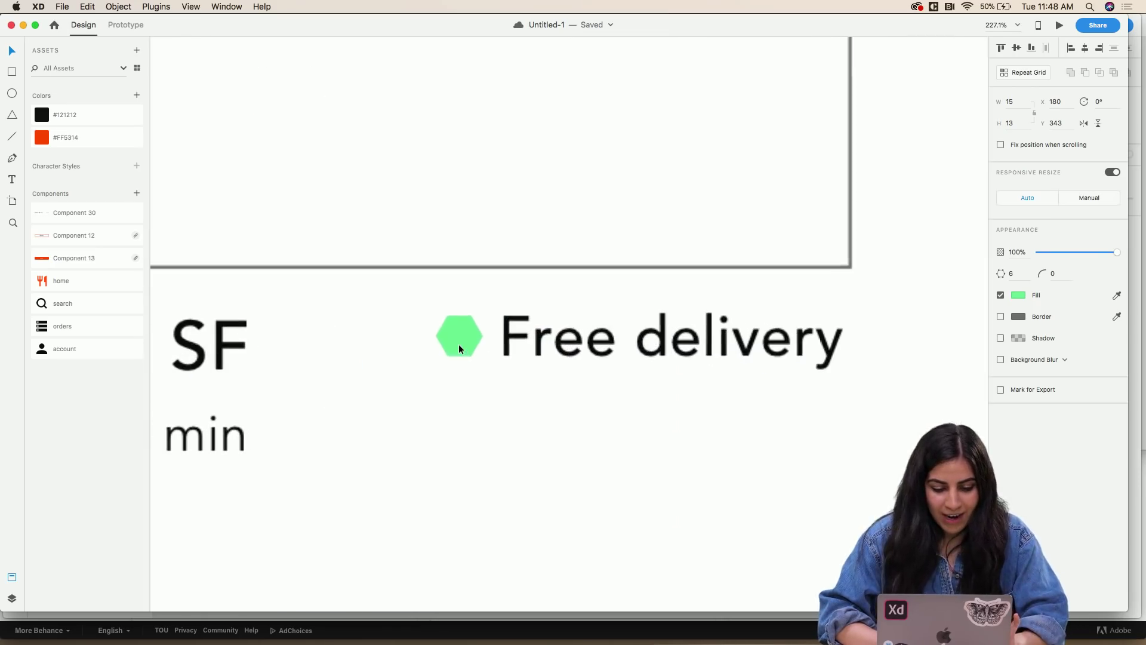
key(t)
drag(442, 375, 487, 424)
text($)
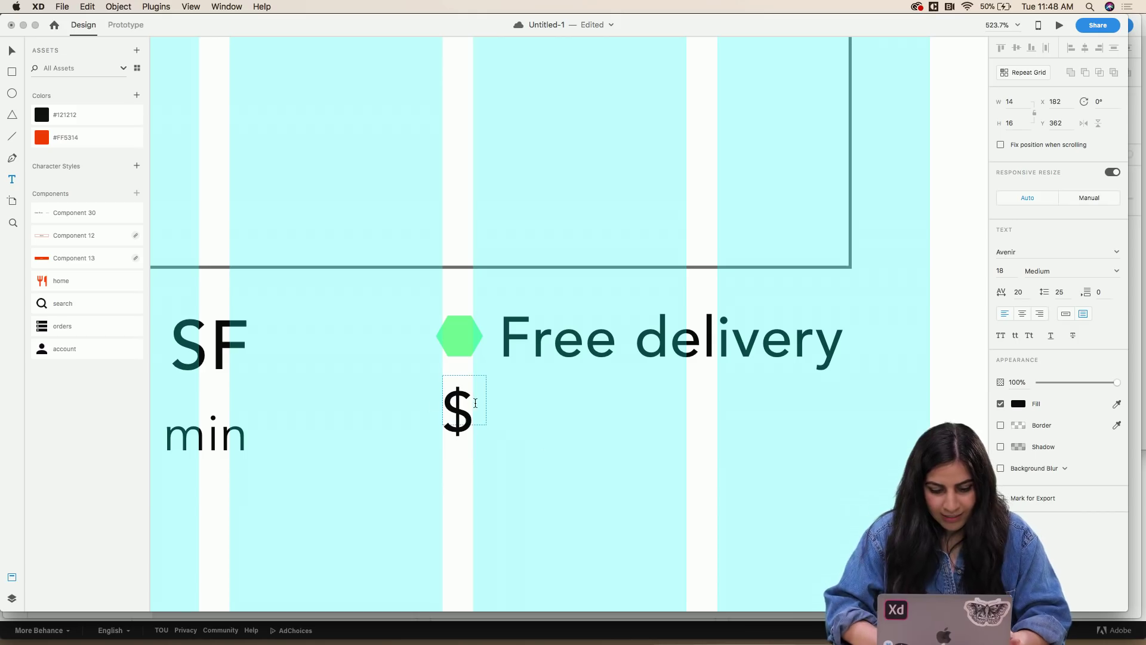
- Reduce the "$" text to size 12
key(super+a)
click(1003, 270)
text(1)
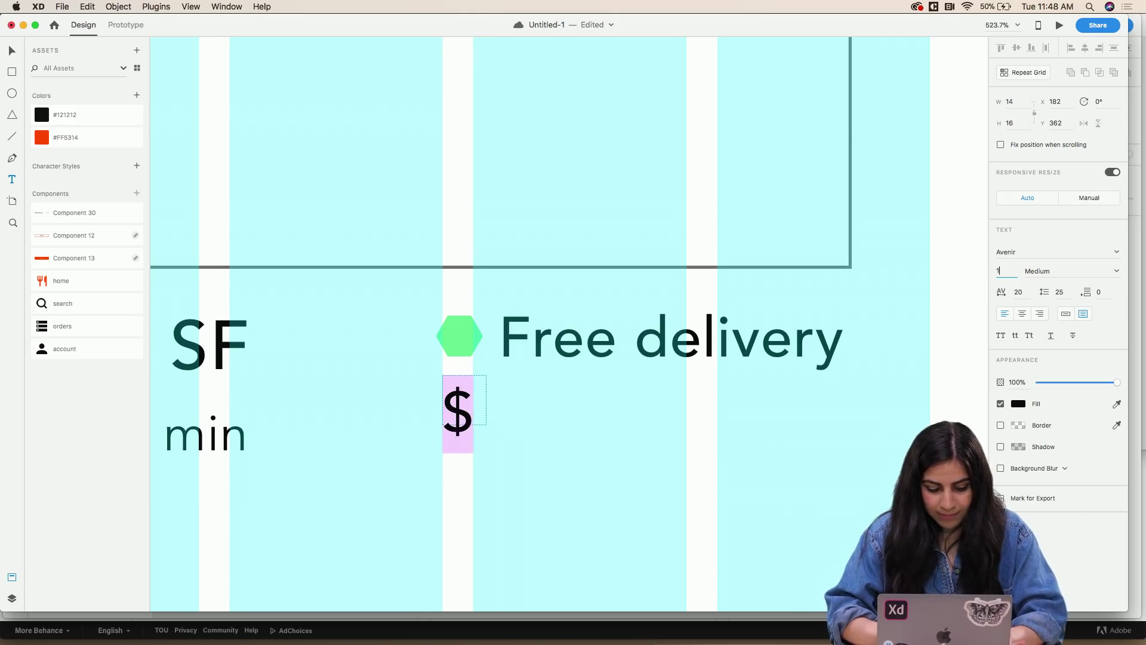
text(4)
key(Return)
click(1001, 271)
text(12)
key(Return)
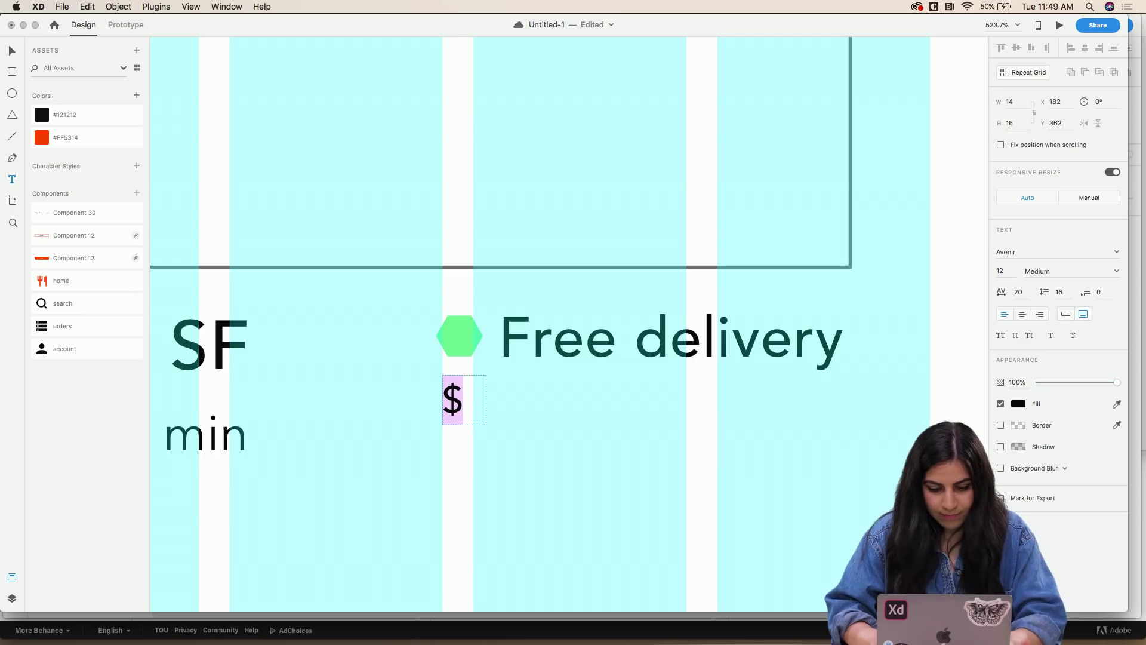
- Color the "$" white and move it onto the center of the green hexagon
click(1017, 405)
drag(883, 346, 833, 332)
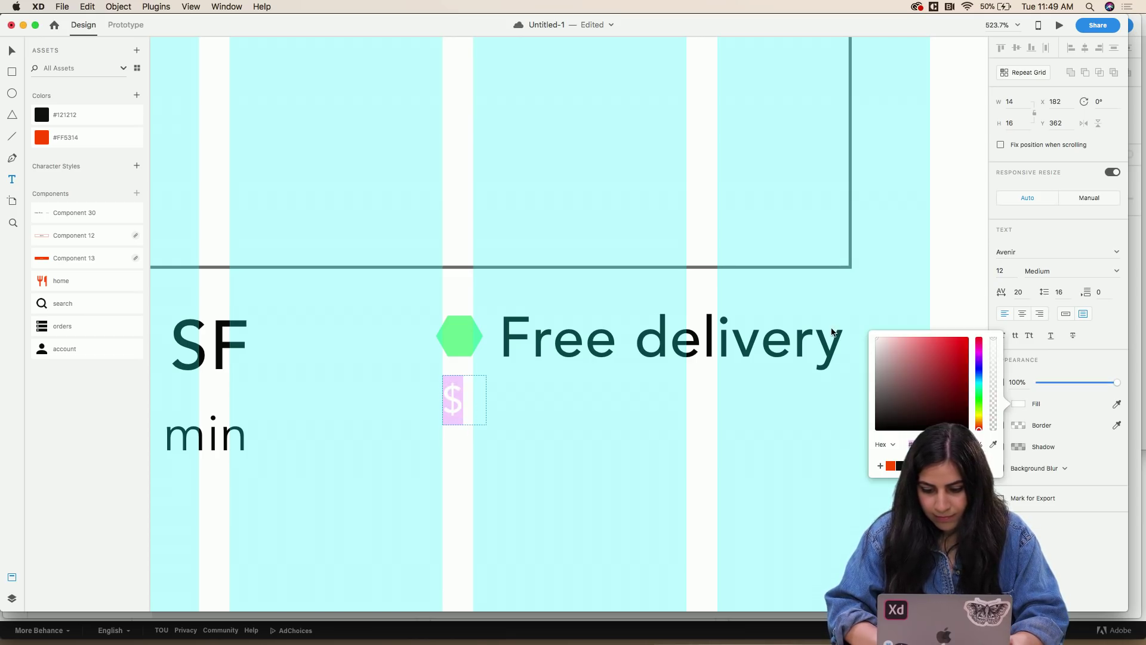
key(Escape)
drag(485, 425, 460, 343)
- Try enlarging the green hexagon behind the "$" to about 18 by 16
click(475, 340)
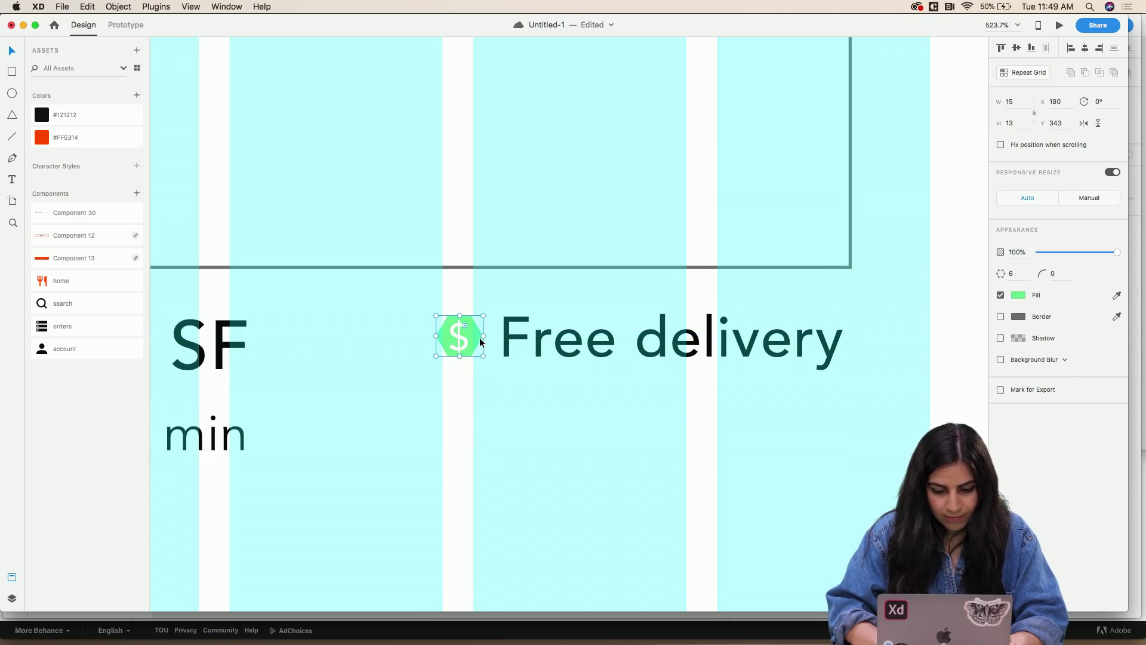
mouse_move(484, 358)
mouse_down()
mouse_move(492, 366)
mouse_move(476, 347)
mouse_up()
click(472, 339)
click(446, 340)
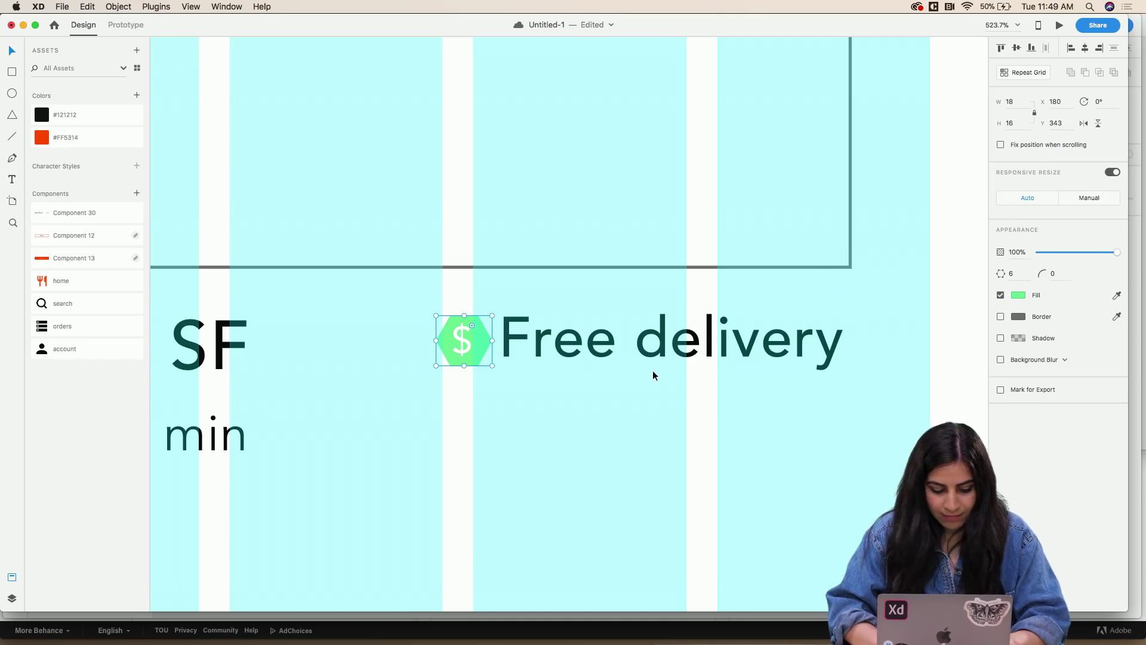
- Undo the hexagon's enlargement and the adjustments made around it
key(super+z)
key(super+z)
key(super+z)
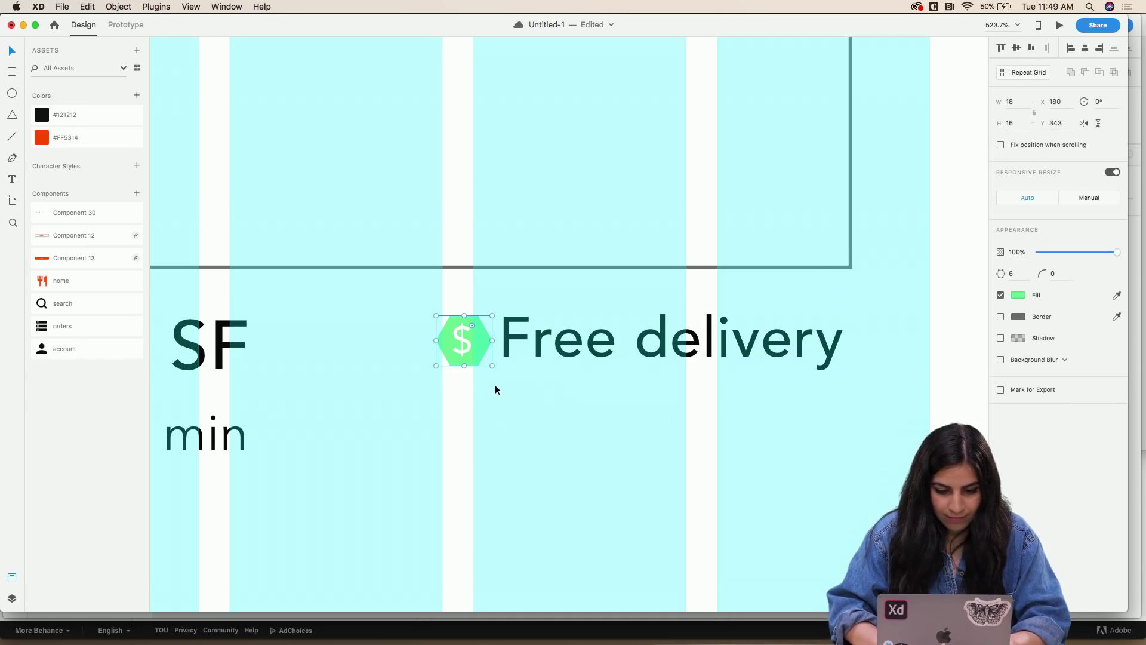
key(super+z)
key(super+z)
key(super+z)
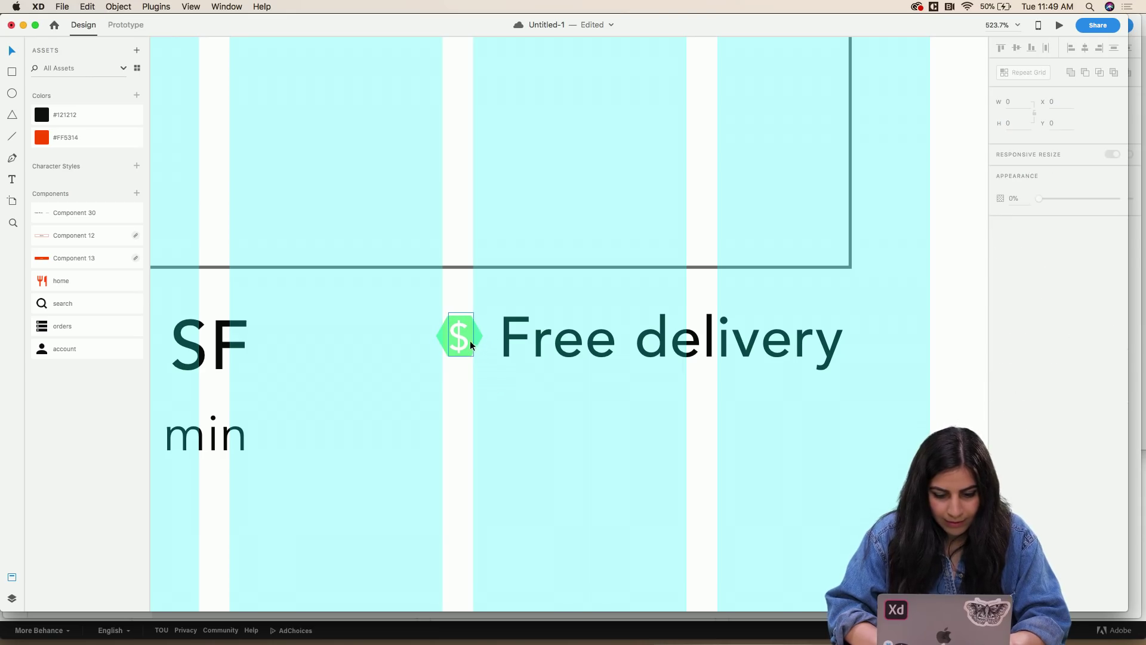
key(super+z)
- Adjust the "$" so it sits centered inside the green hexagon
drag(458, 337, 461, 338)
click(464, 385)
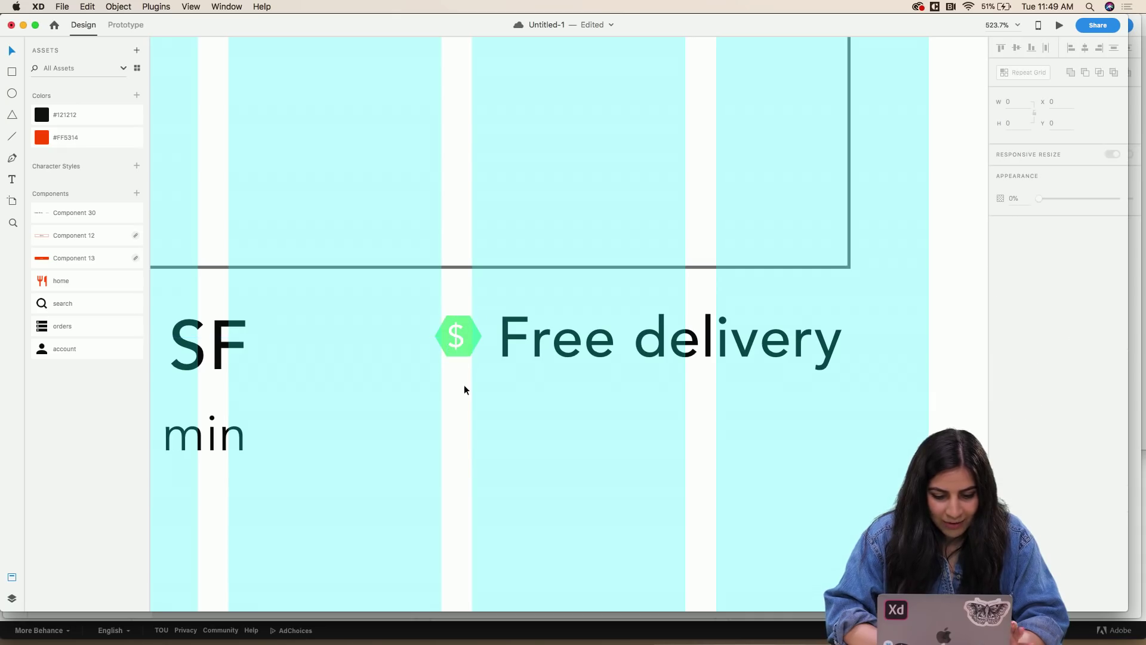
scroll(464, 384, up, 5)
scroll(464, 385, down, 5)
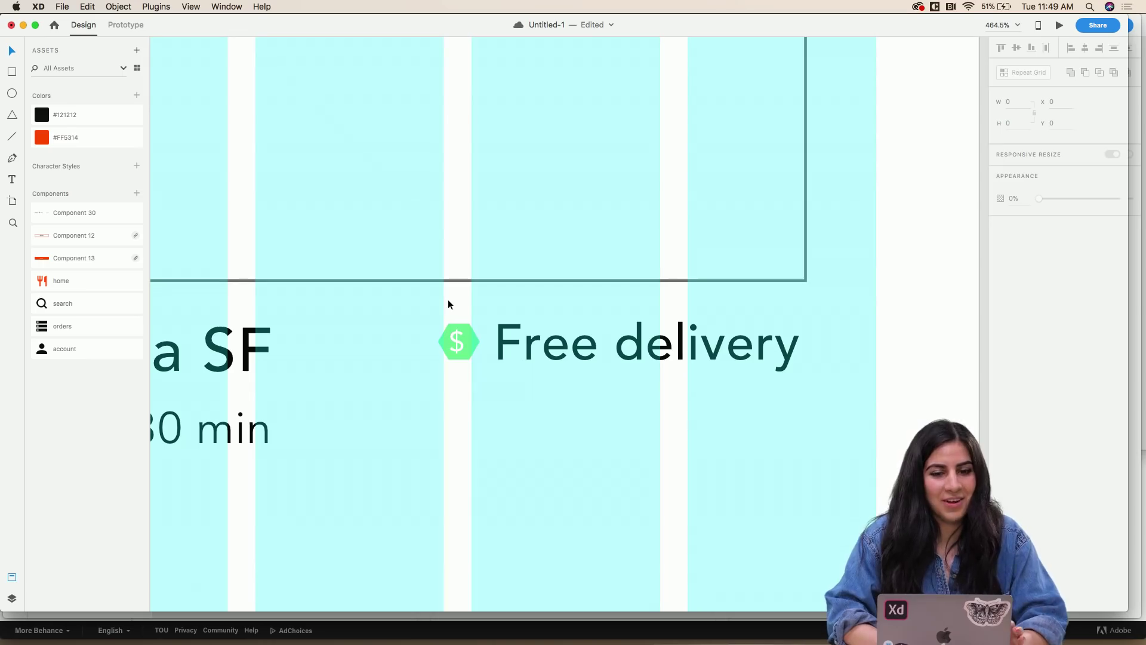
click(470, 353)
drag(470, 362, 460, 346)
click(470, 404)
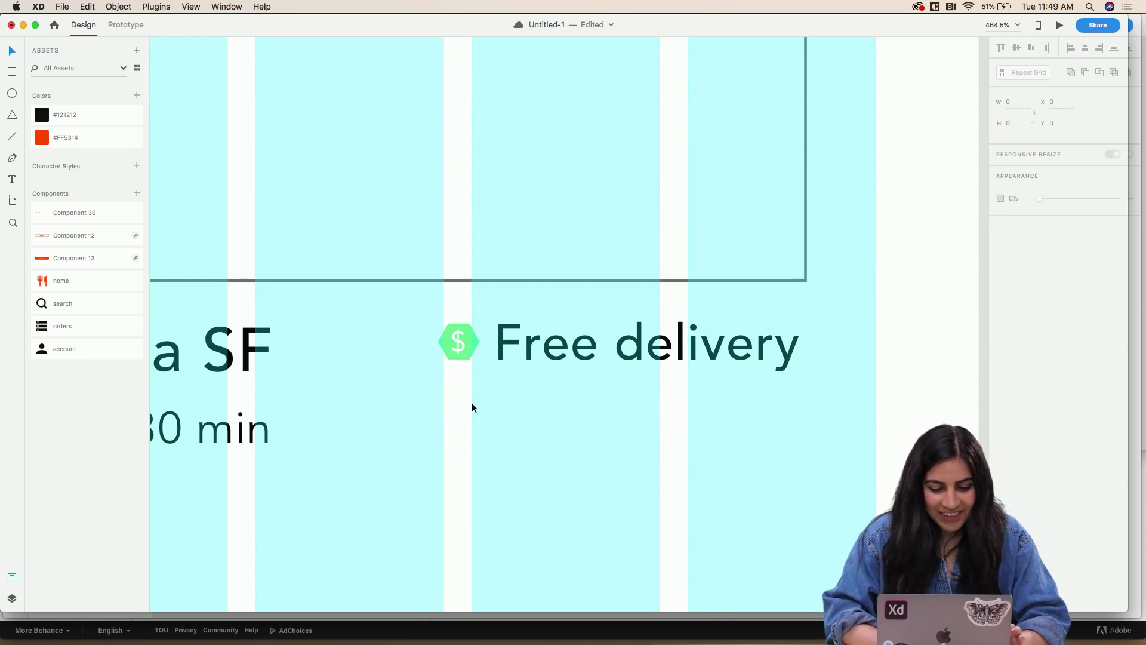
- Hide the layout grid on the home artboard
scroll(472, 402, down, 10)
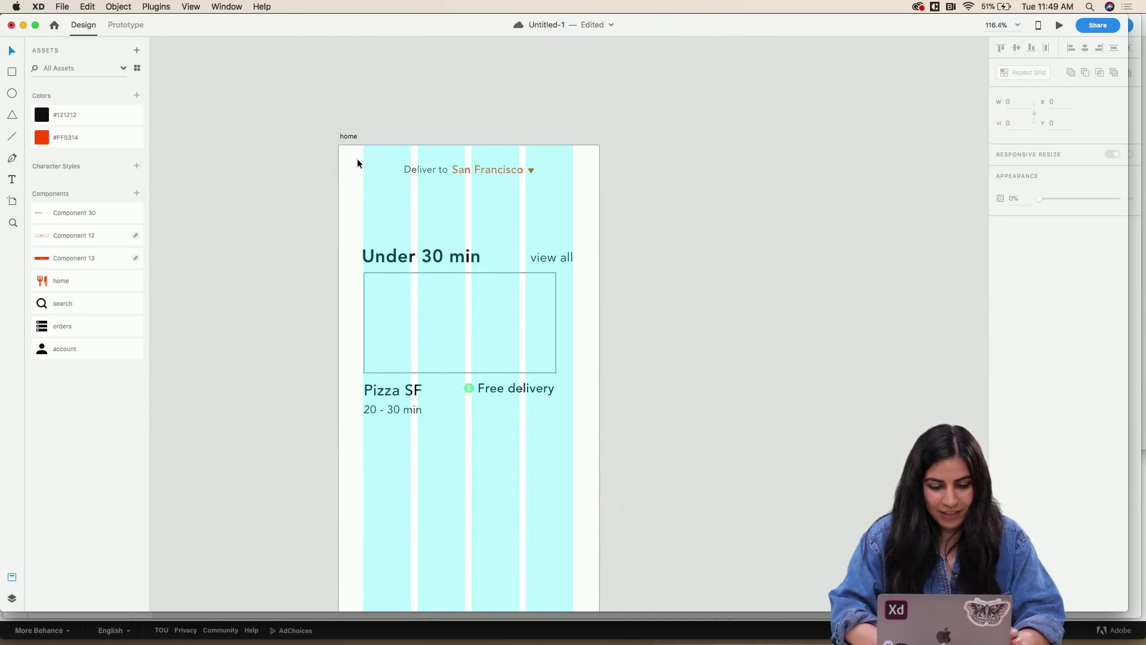
click(347, 139)
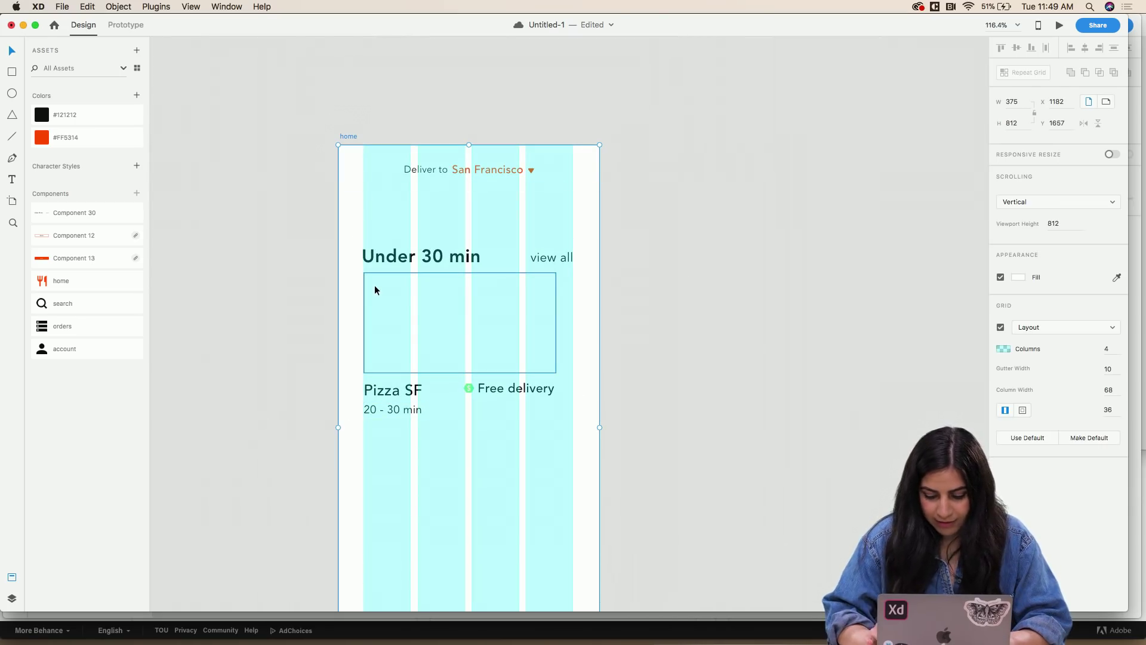
key(super+shift+apostrophe)
scroll(374, 284, up, 5)
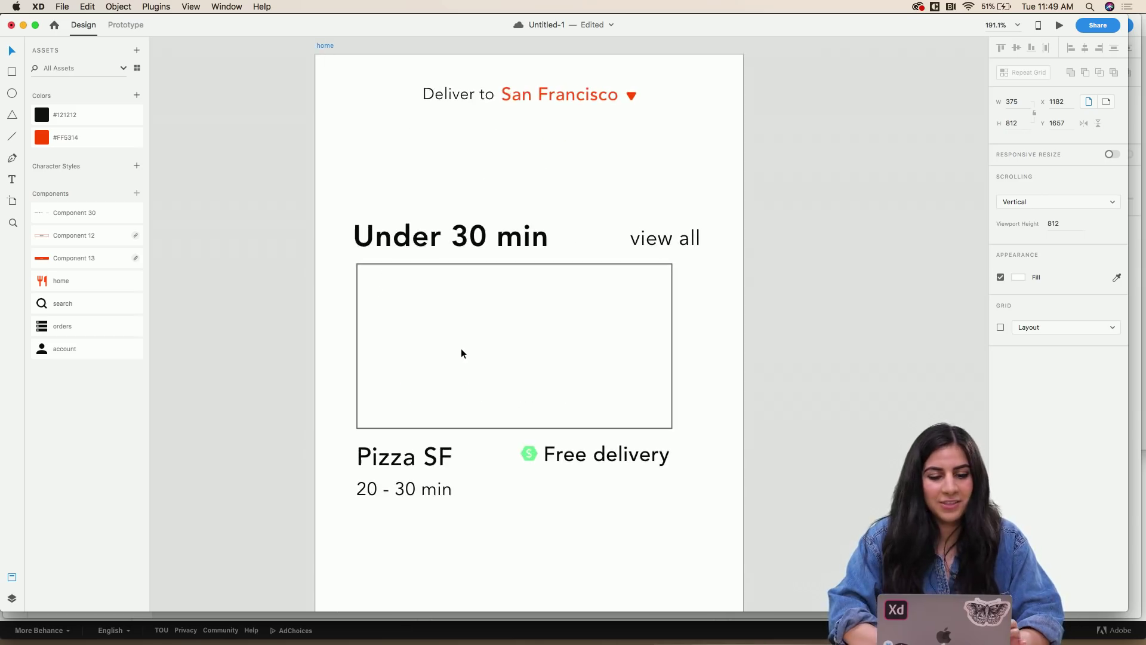
- Select the empty card rectangle and open the Creative Cloud Libraries beside the home artboard
scroll(461, 348, down, 5)
scroll(461, 348, right, 6)
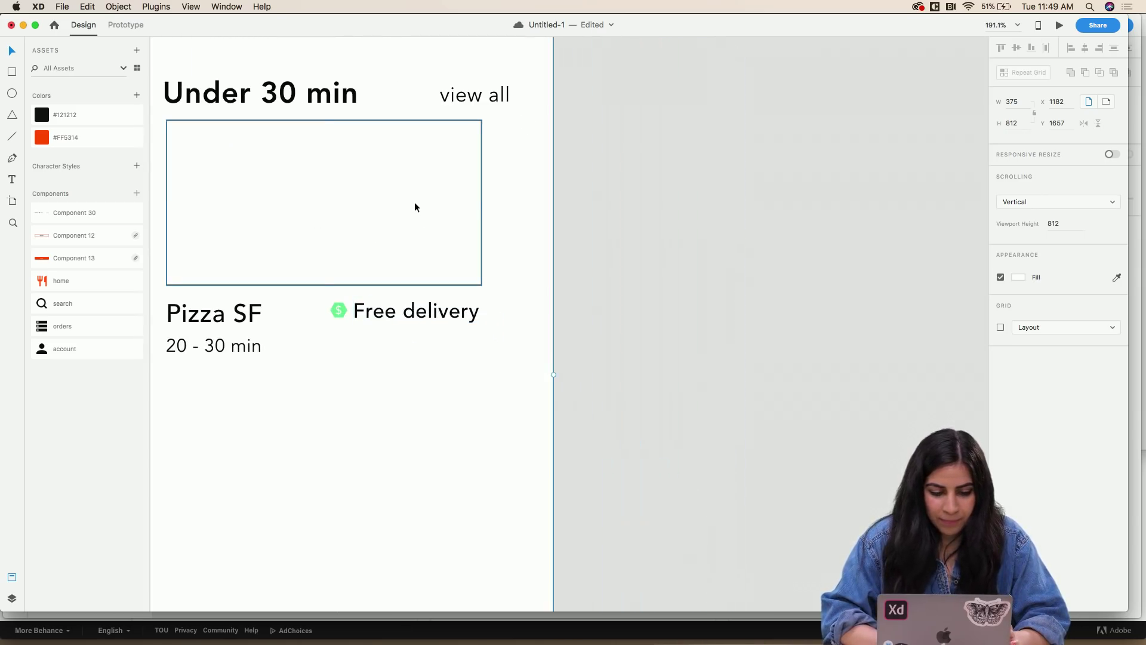
click(417, 209)
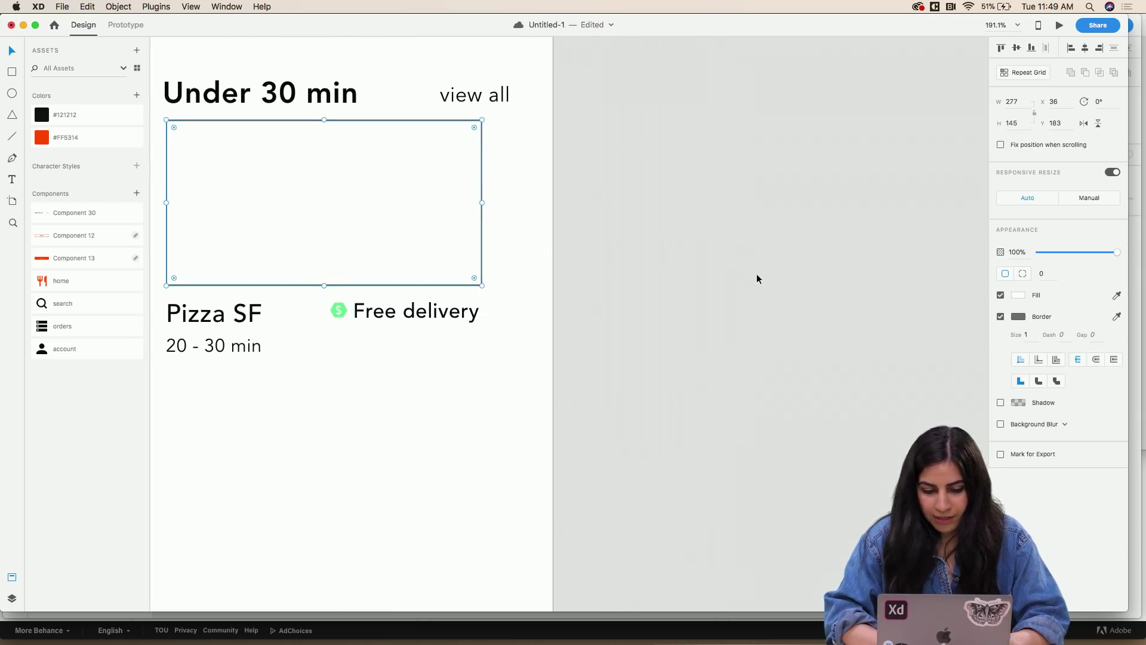
scroll(757, 279, up, 3)
scroll(757, 279, down, 2)
scroll(756, 281, down, 2)
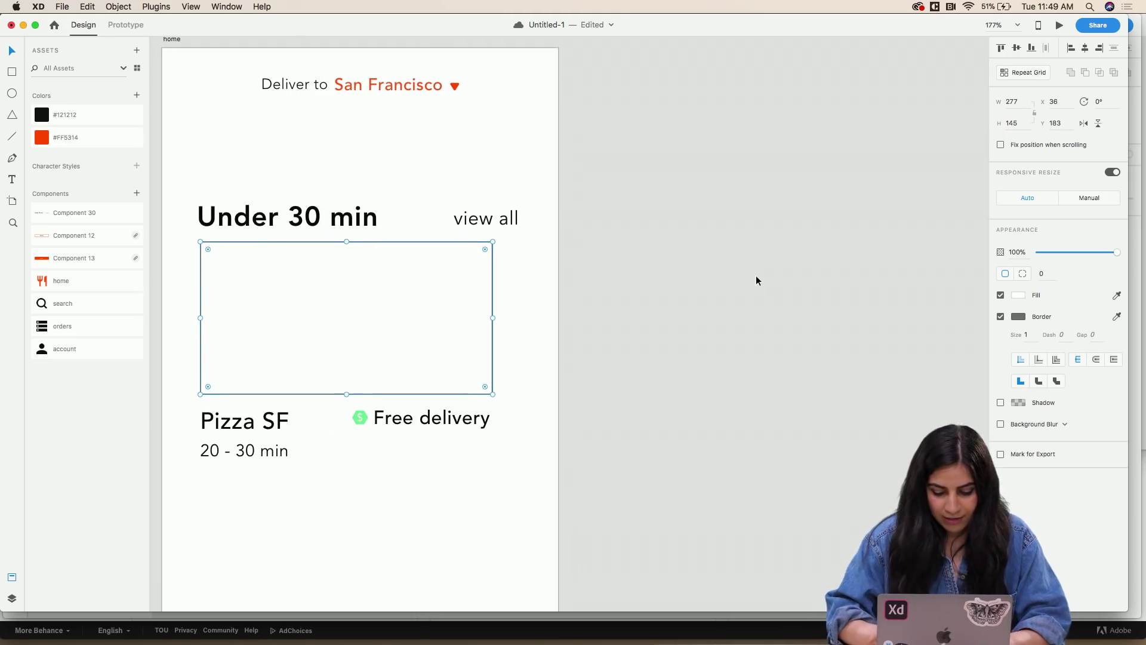
key(super+shift+l)
drag(512, 280, 816, 147)
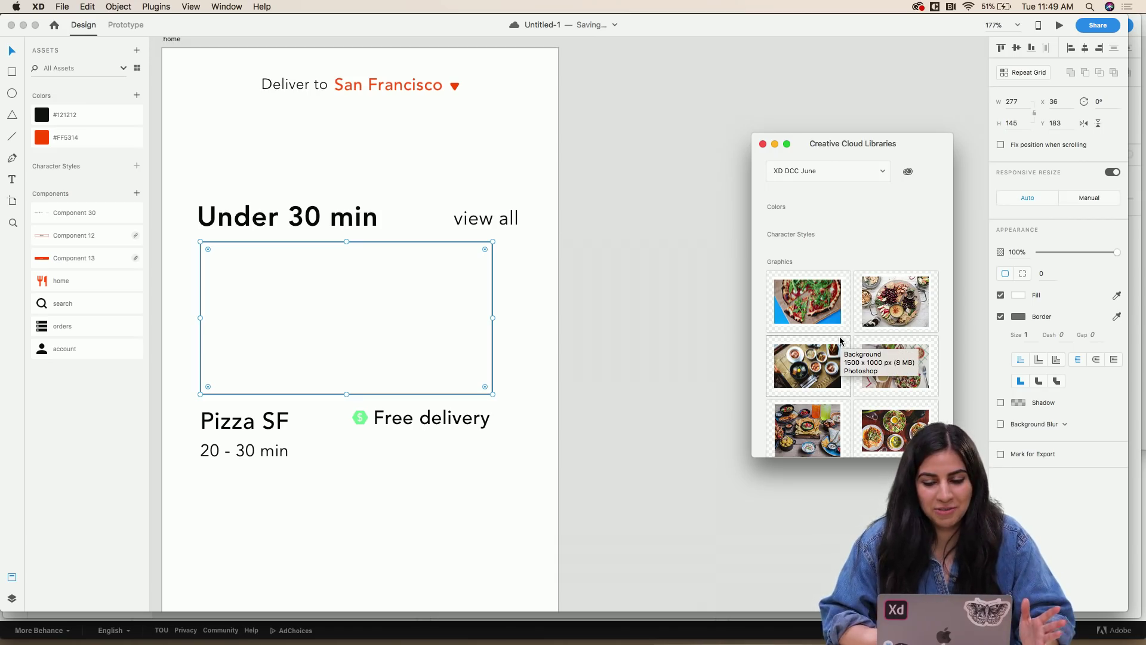
- Fill the card rectangle with the pizza photo from the XD DCC June library and remove its border
scroll(841, 341, down, 3)
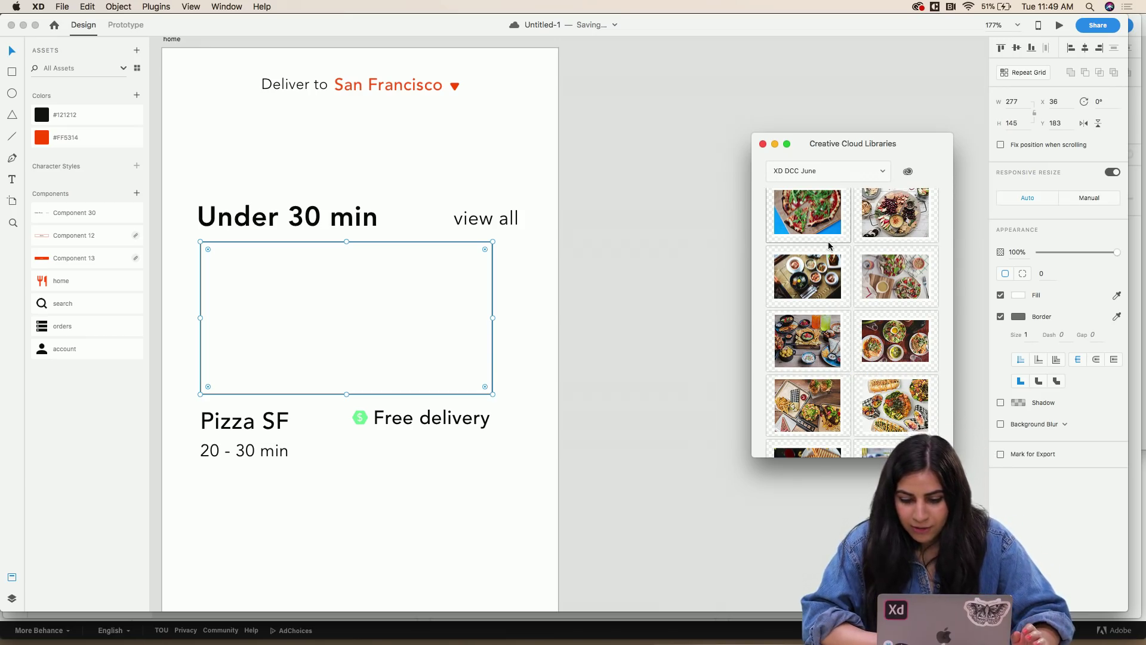
scroll(827, 244, up, 2)
drag(827, 244, 421, 305)
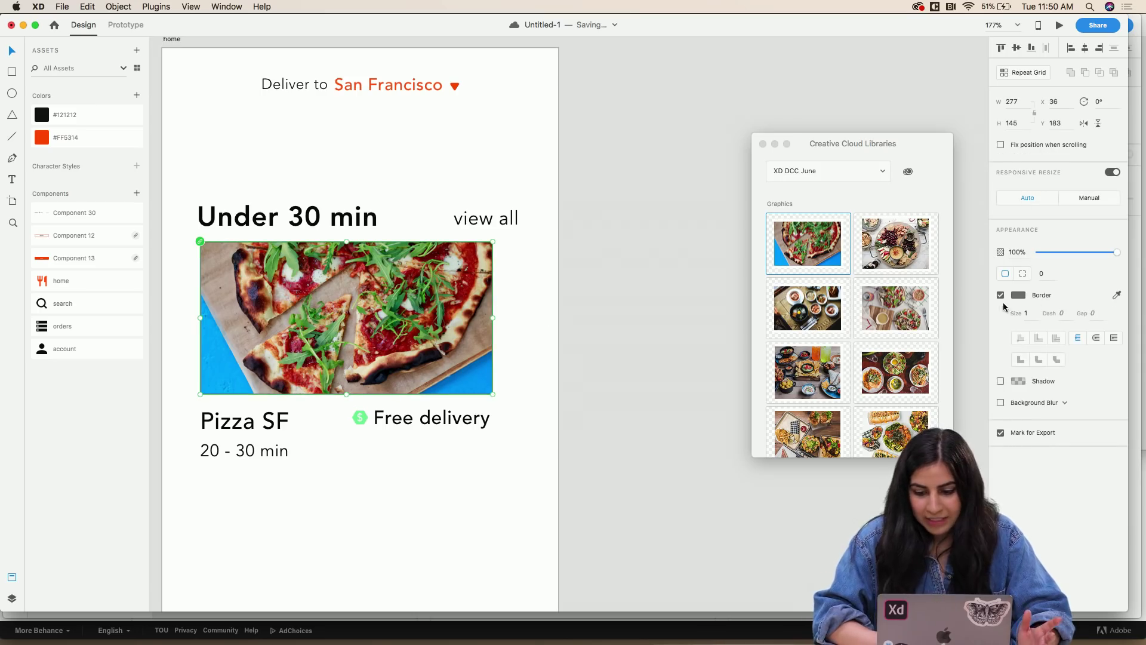
click(1000, 295)
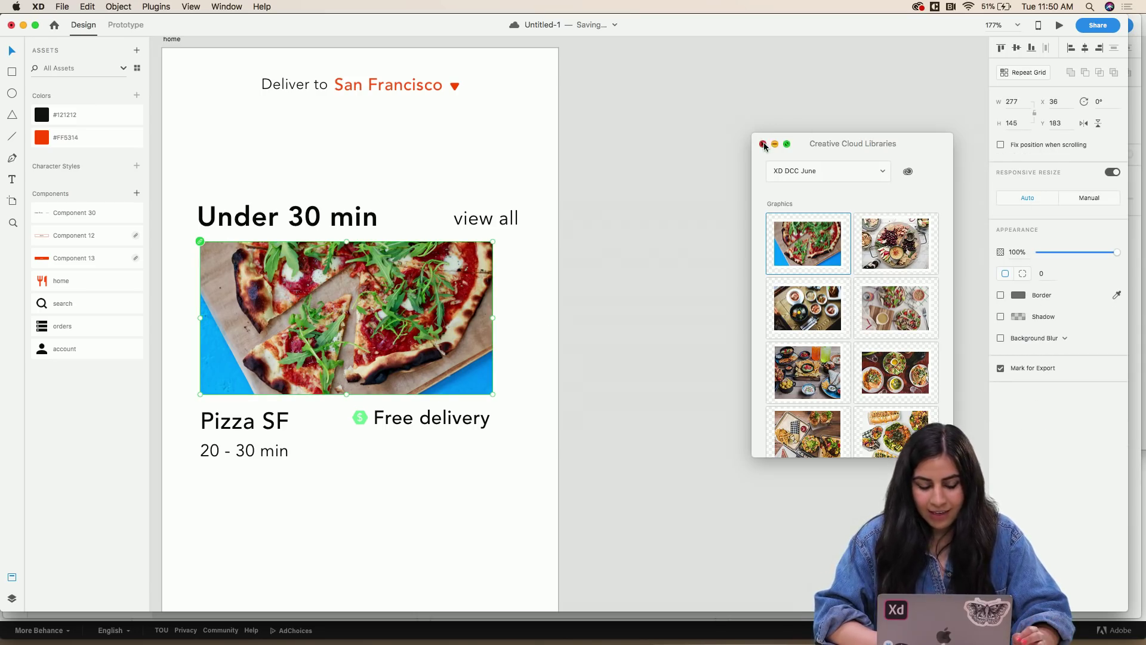
click(764, 144)
- Turn the pizza photo, restaurant name, delivery time and free-delivery badge into one component
click(467, 466)
drag(507, 488, 187, 242)
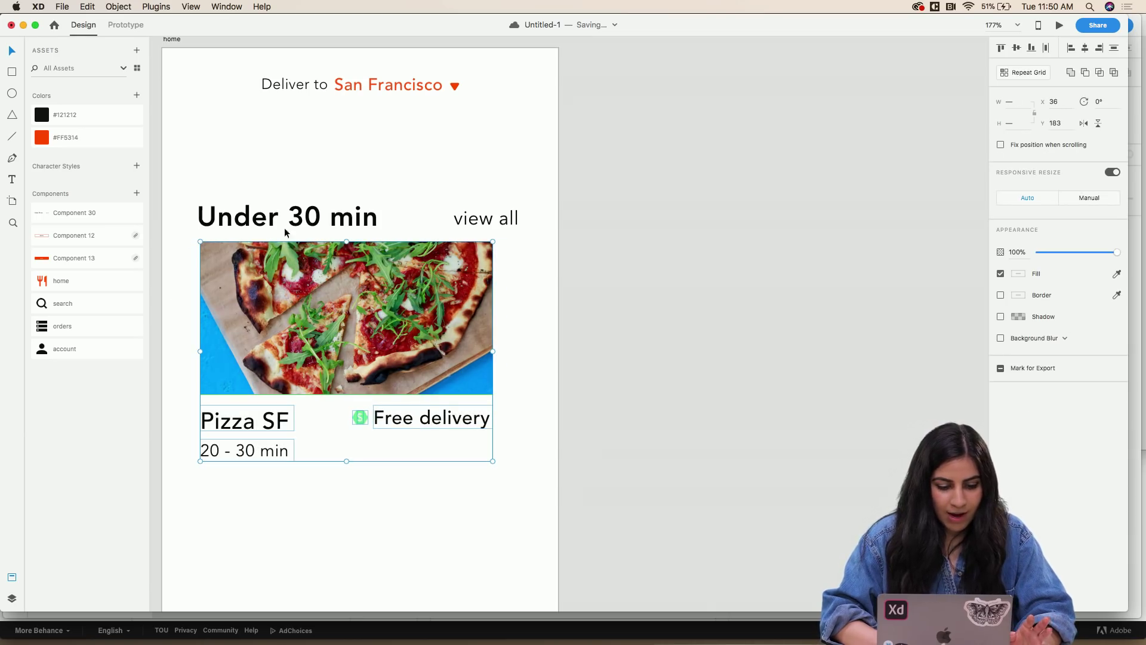
click(137, 194)
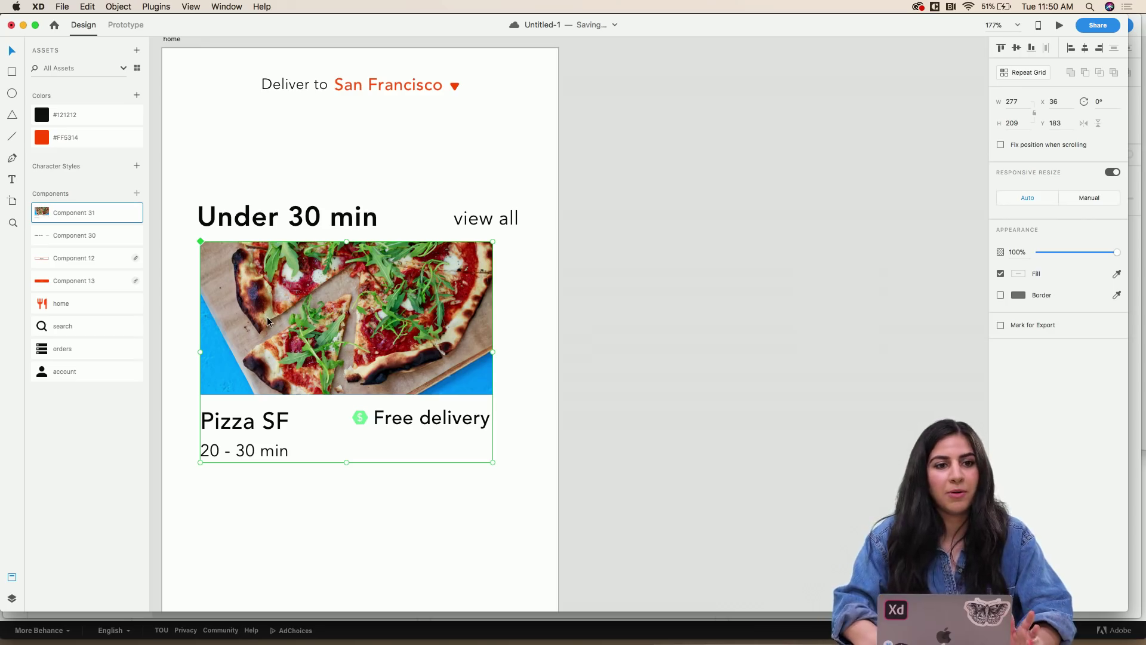
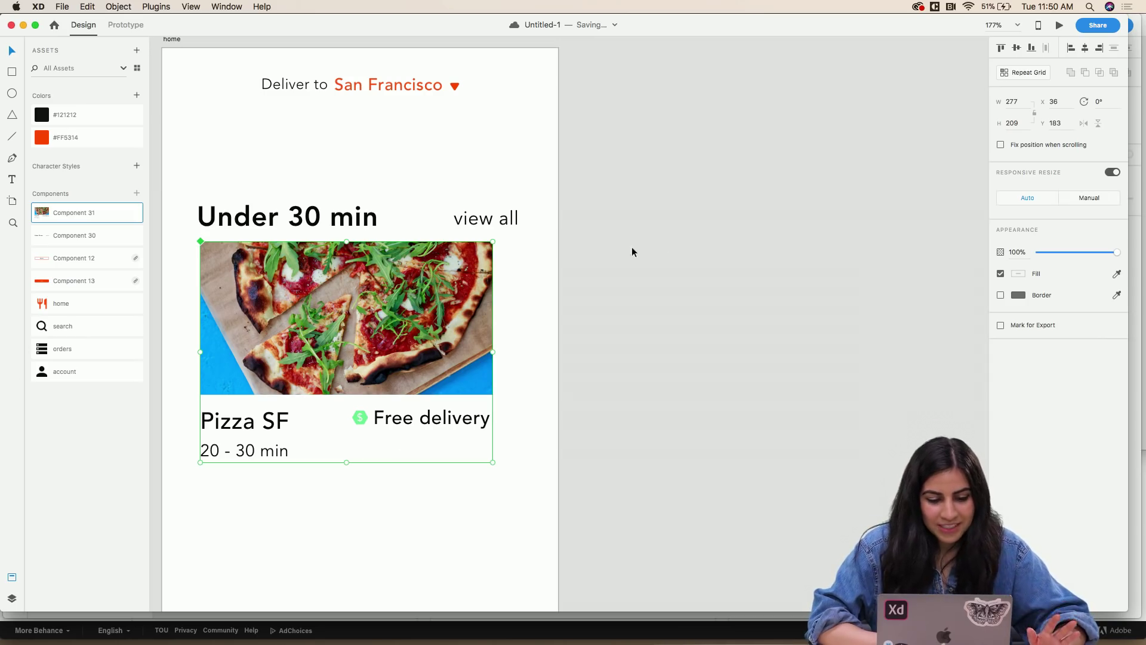
- Repeat the Pizza SF card horizontally with Repeat Grid into a row of three, about 877 wide
click(1021, 74)
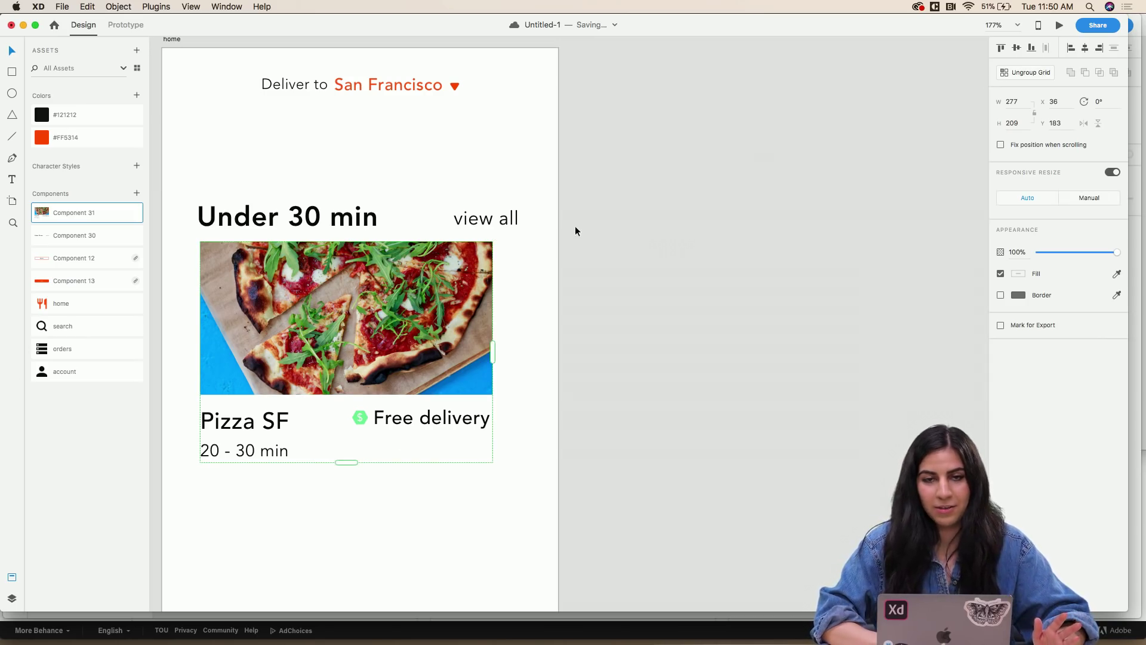
scroll(518, 301, down, 5)
drag(493, 346, 869, 323)
drag(856, 325, 854, 325)
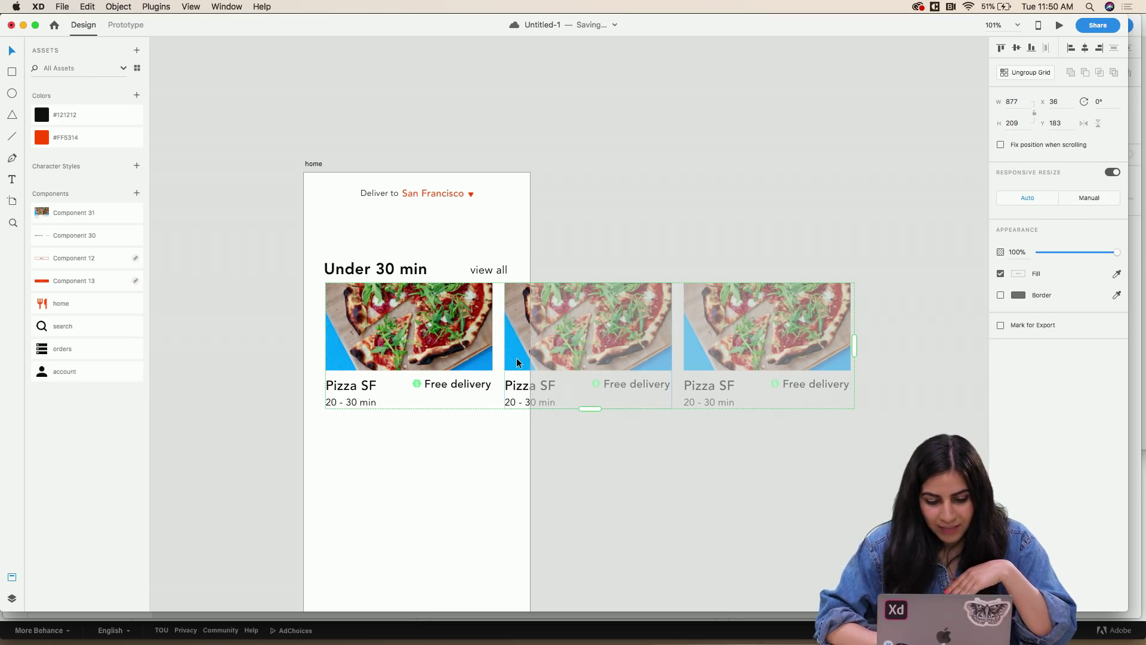
click(627, 423)
- Replace the second card's photo with the cheese and fruit board picture from the XD DCC June library
key(super+shift+l)
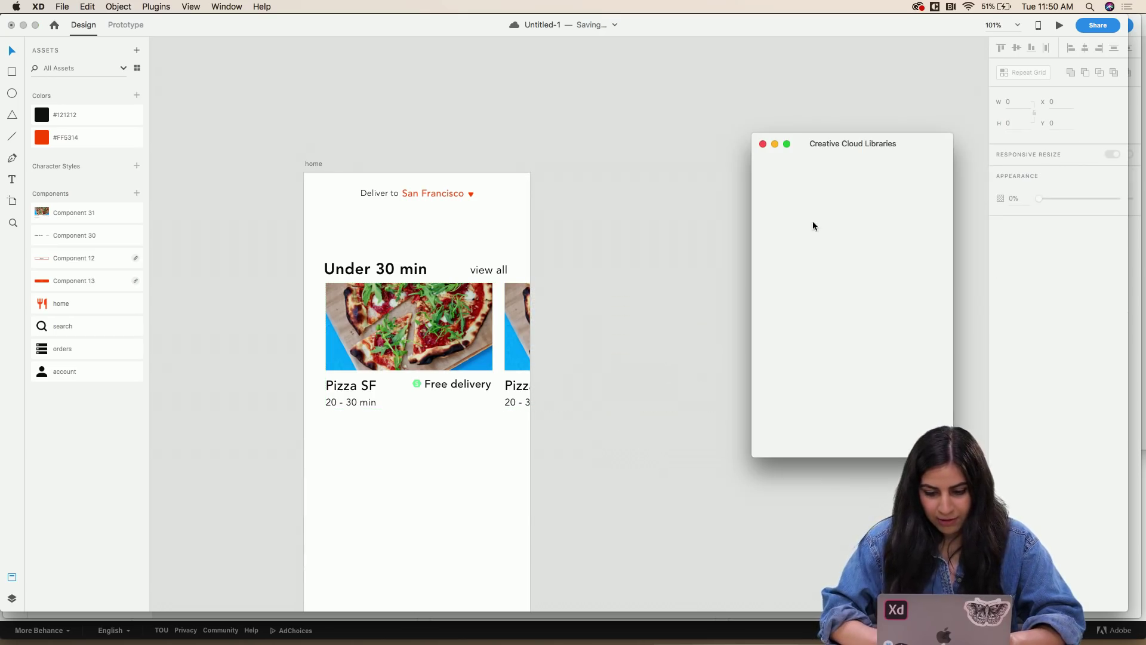
double_click(526, 341)
click(522, 323)
drag(907, 307, 526, 325)
click(519, 322)
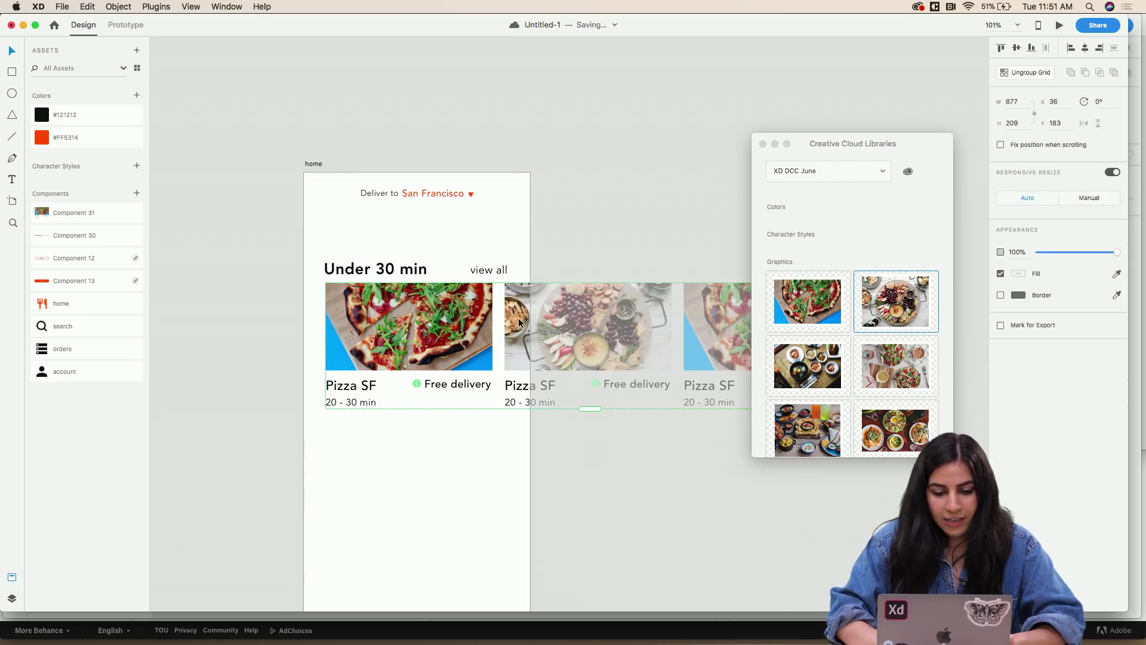
- Replace the third card's photo with the library picture of bowls on a wooden table and slide the row back to about X 33, Y 197
scroll(619, 188, down, 5)
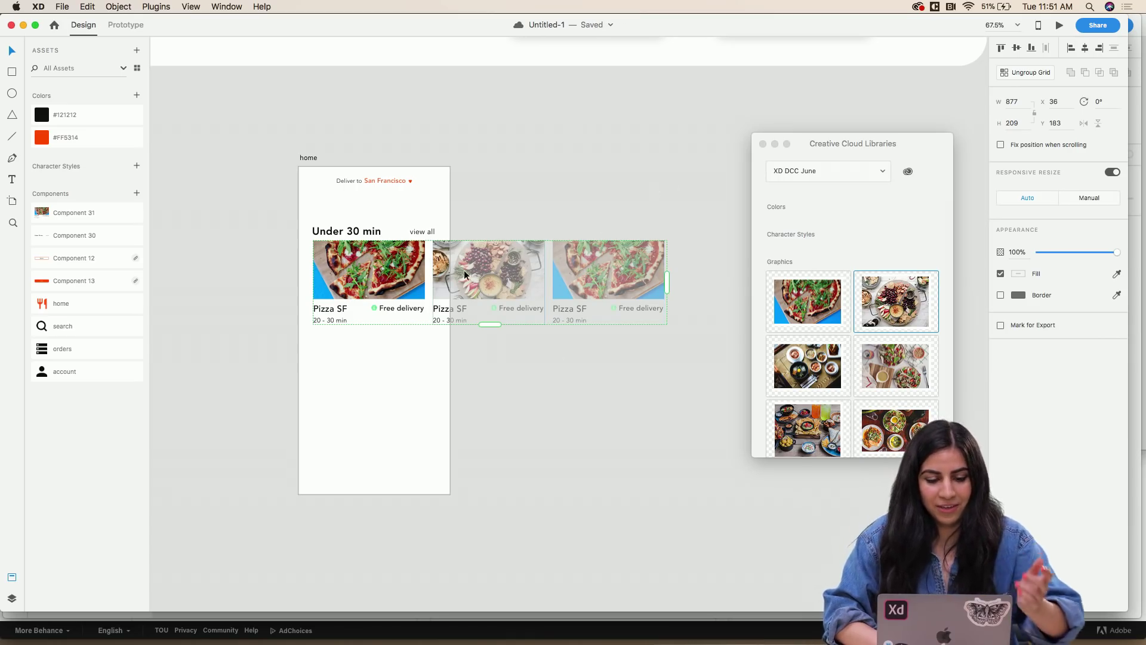
drag(441, 275, 211, 275)
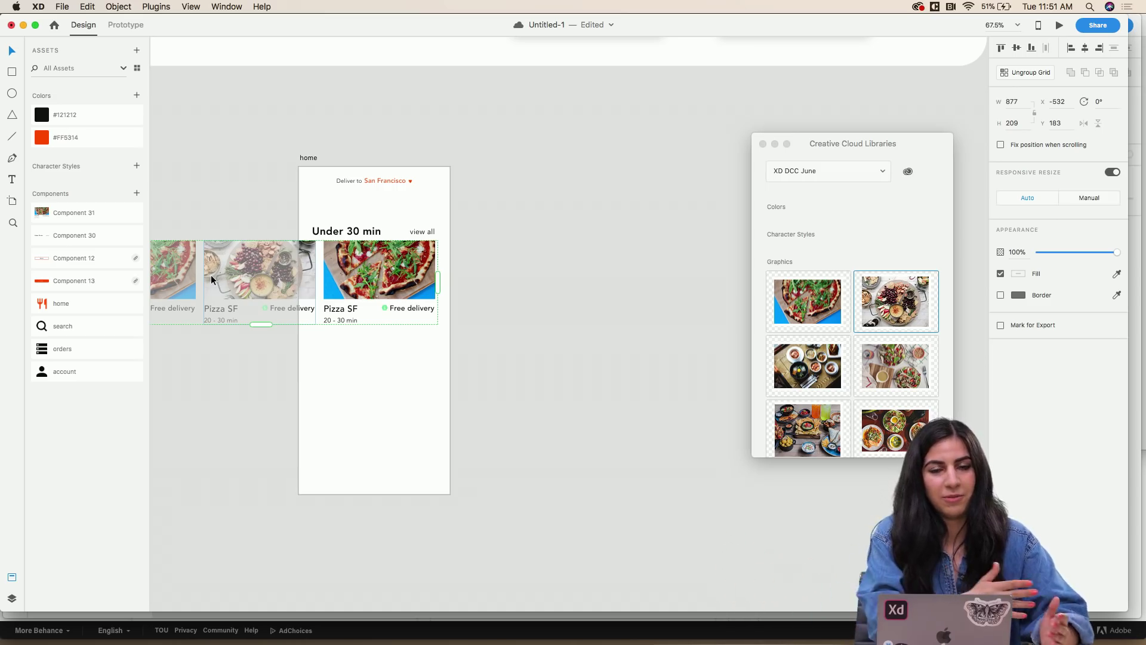
drag(807, 365, 422, 274)
key(super+z)
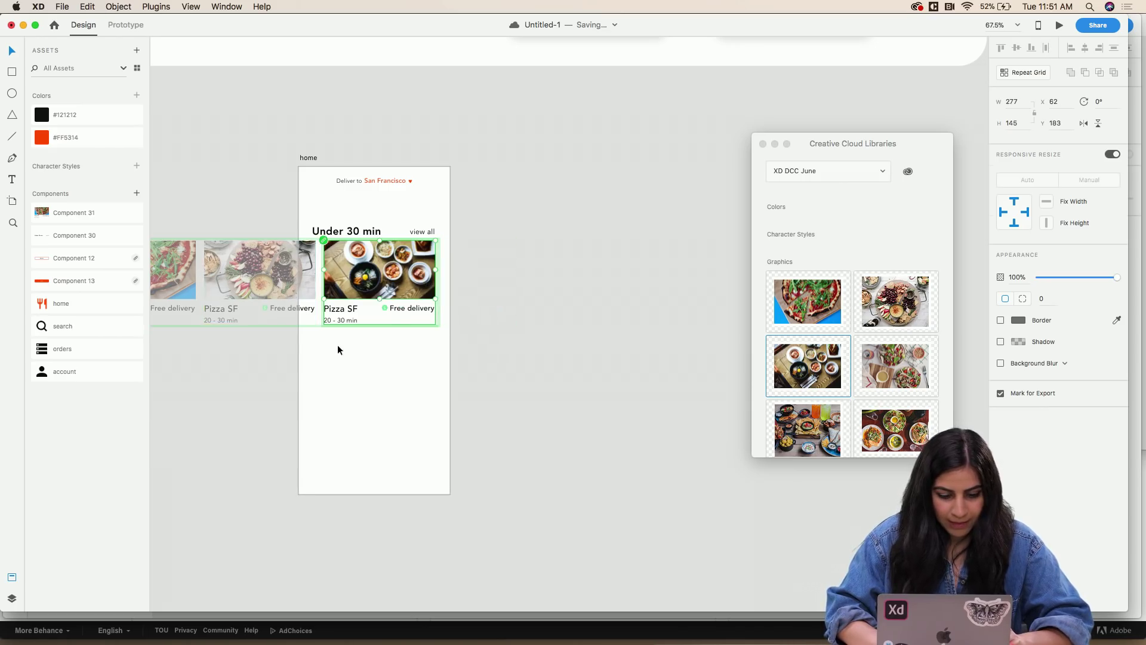
drag(305, 276, 532, 278)
click(443, 384)
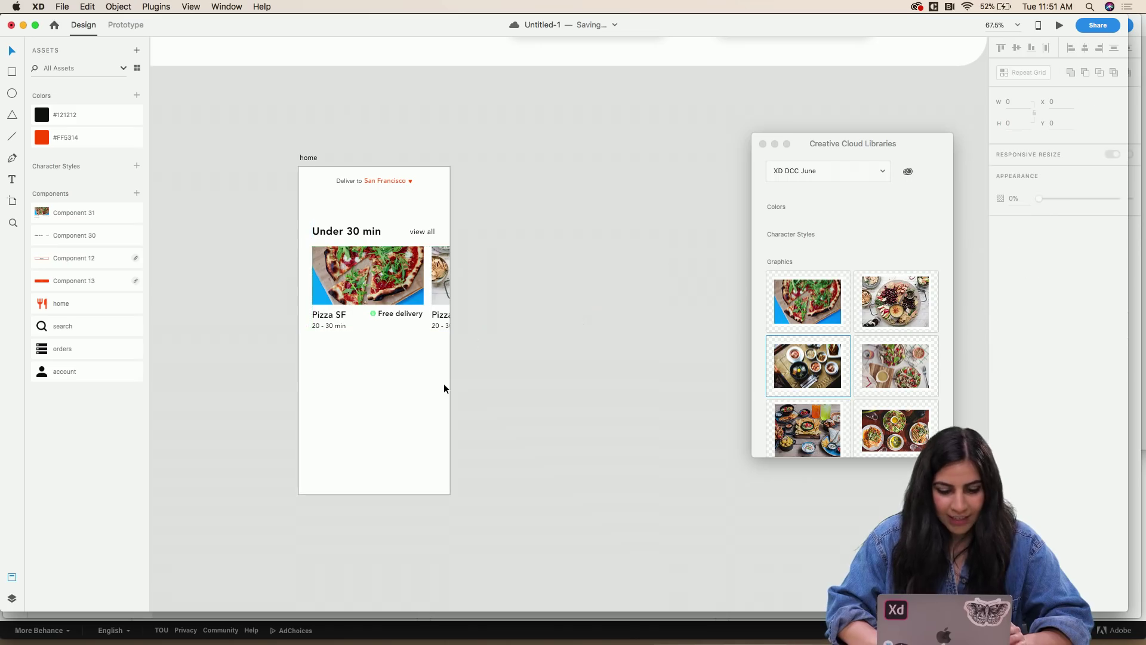
- Change the restaurant name on the second card to "Cheese Board"
scroll(392, 310, up, 5)
click(392, 310)
double_click(486, 323)
double_click(487, 324)
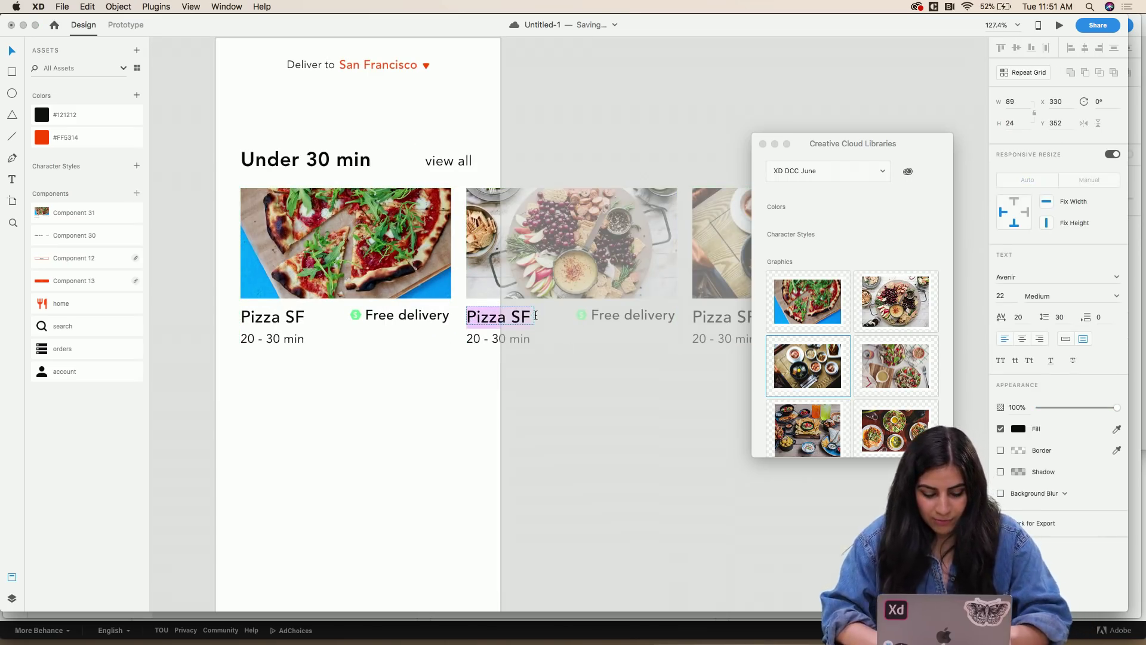
text(Cheese)
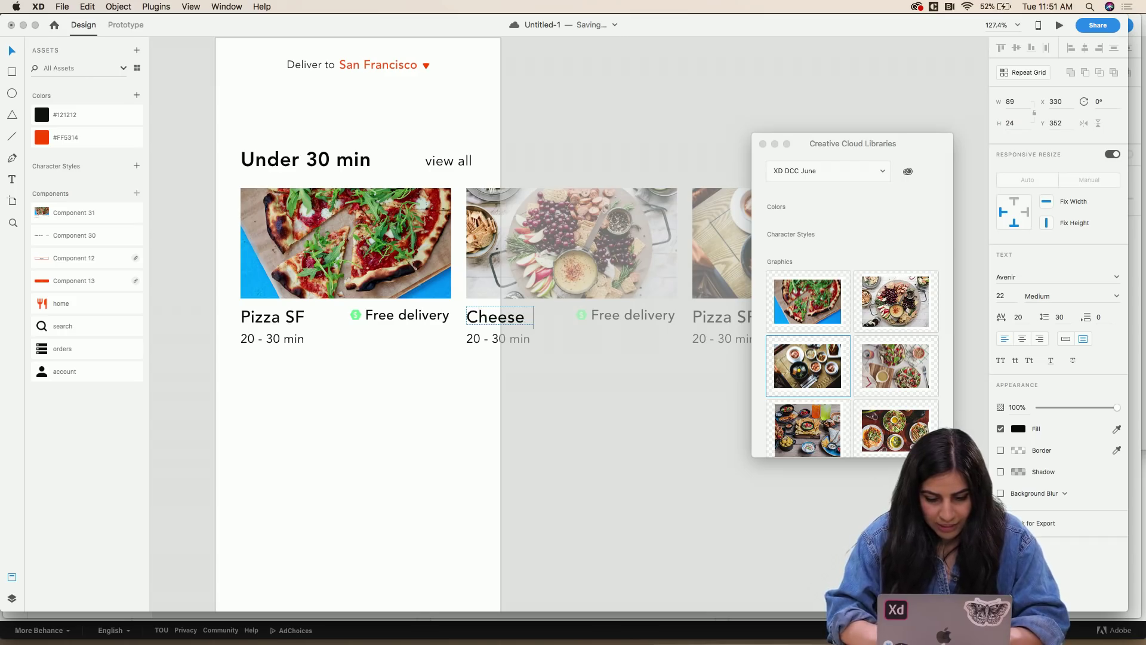
text( Board)
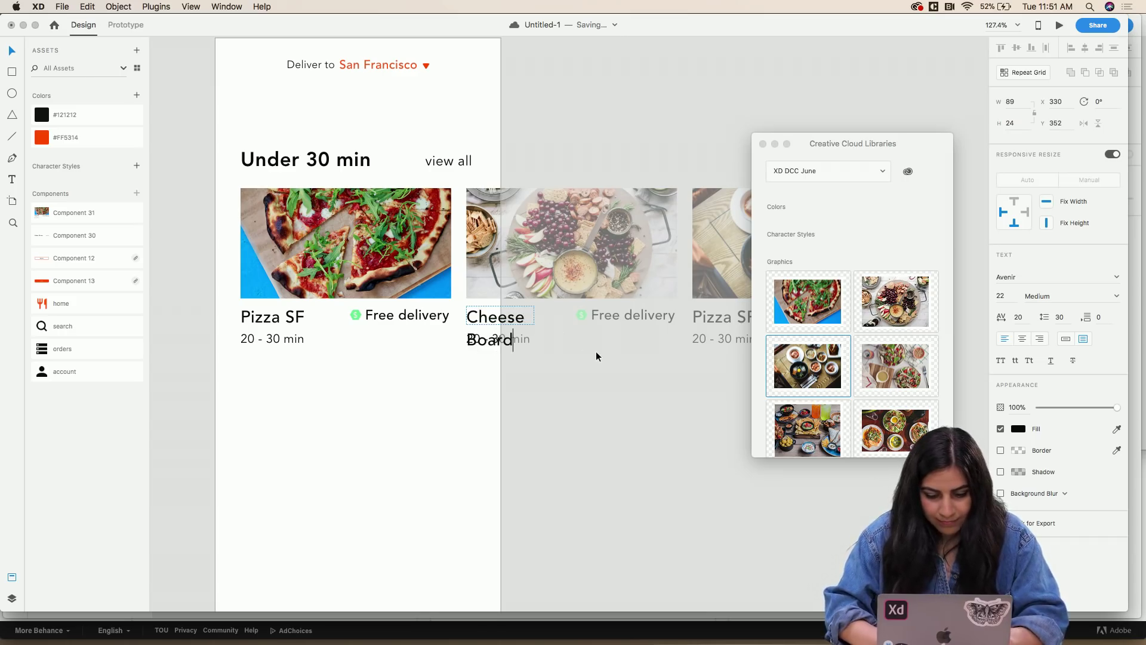
key(Escape)
- Widen the Cheese Board name's text box to about 144 and set its font size to 20
mouse_move(535, 317)
mouse_down()
mouse_move(588, 319)
mouse_move(520, 335)
mouse_move(518, 357)
mouse_move(521, 326)
mouse_up()
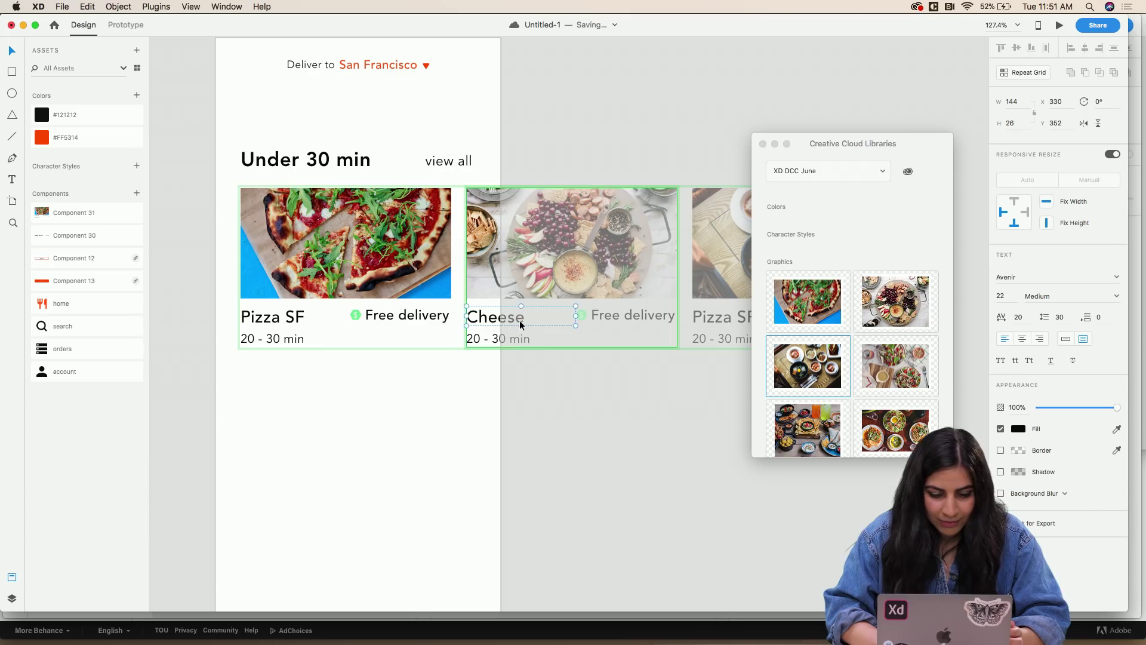
double_click(521, 324)
click(478, 317)
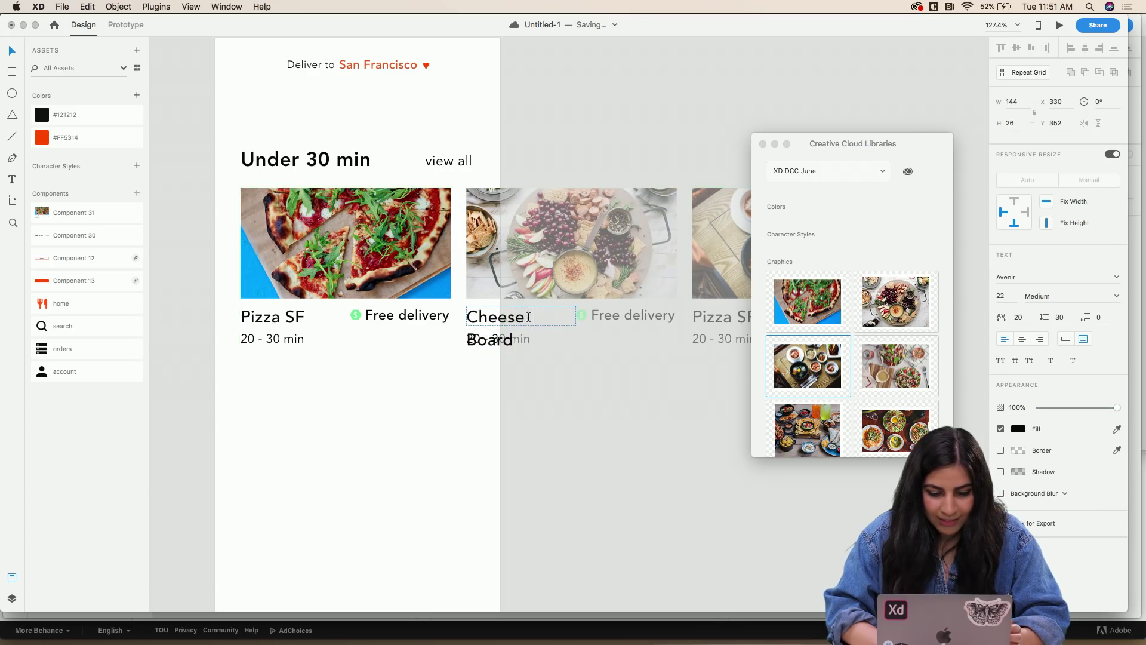
drag(468, 318, 535, 361)
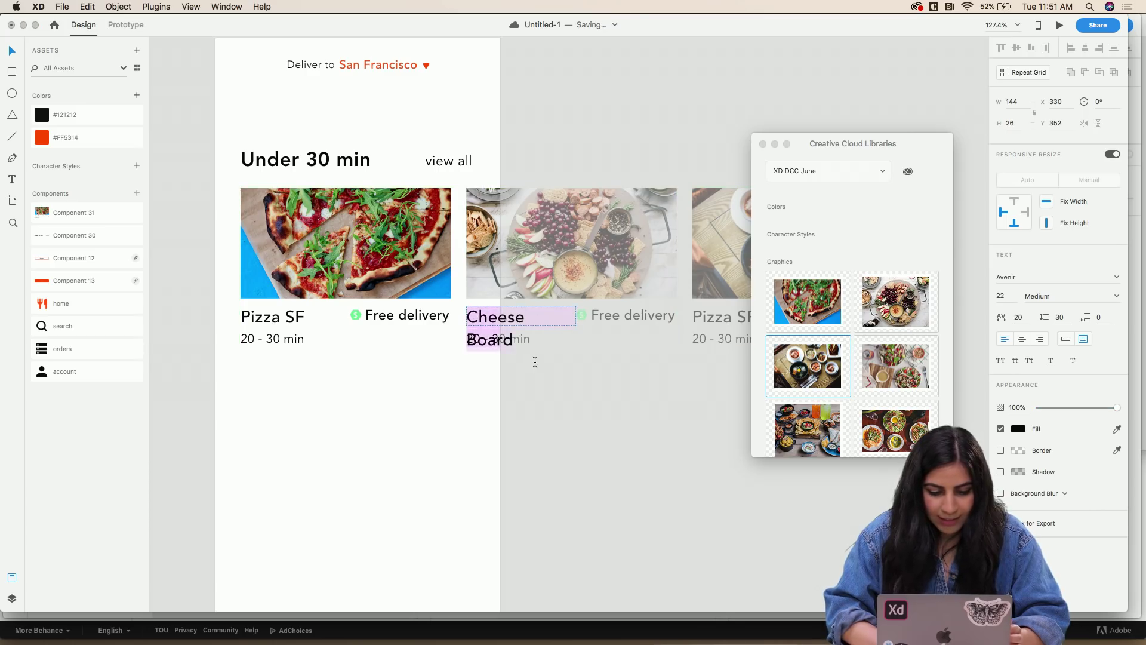
click(1001, 296)
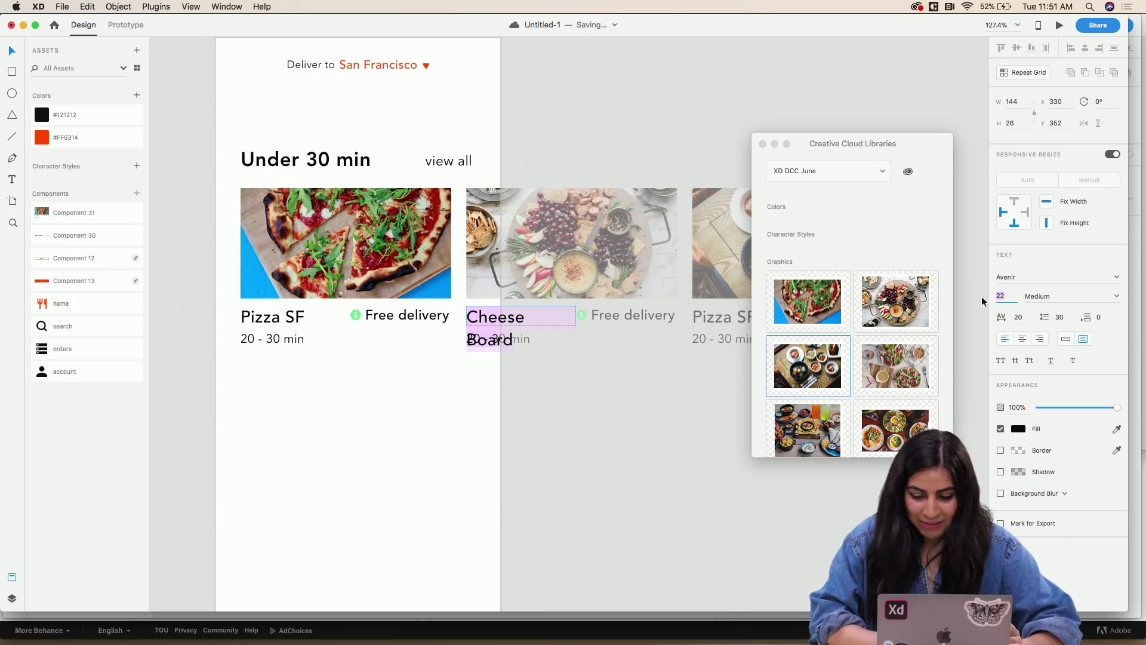
text(20)
key(Return)
key(Escape)
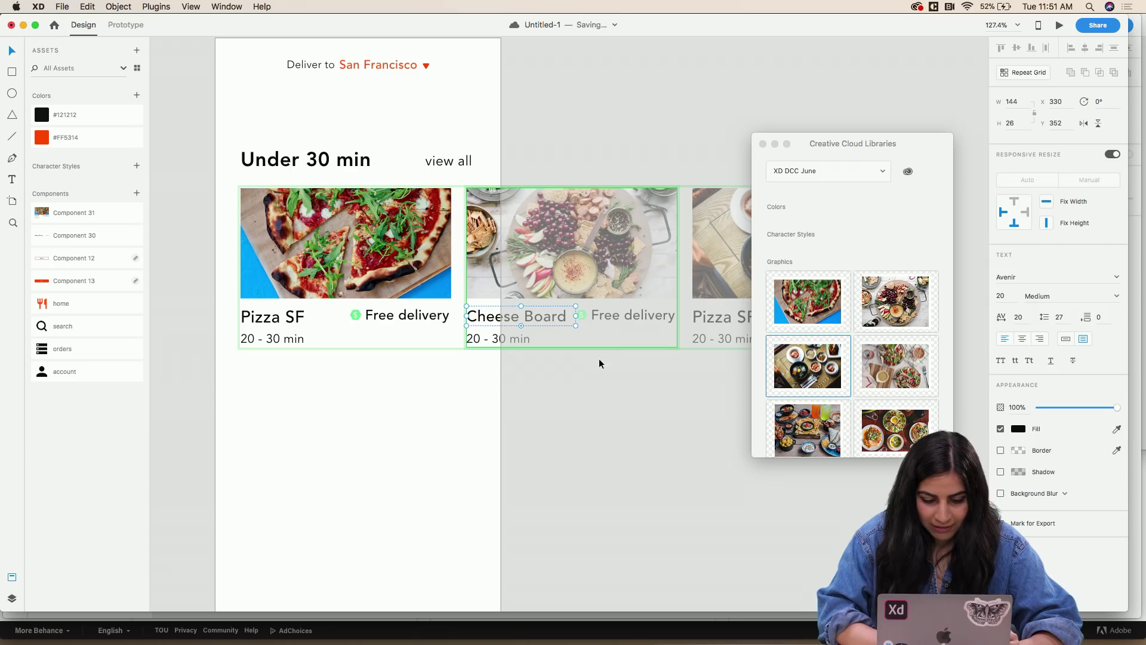
click(571, 342)
- Slide the card row left until the Cheese Board card is fully on the artboard and delete its green "$" badge
click(486, 320)
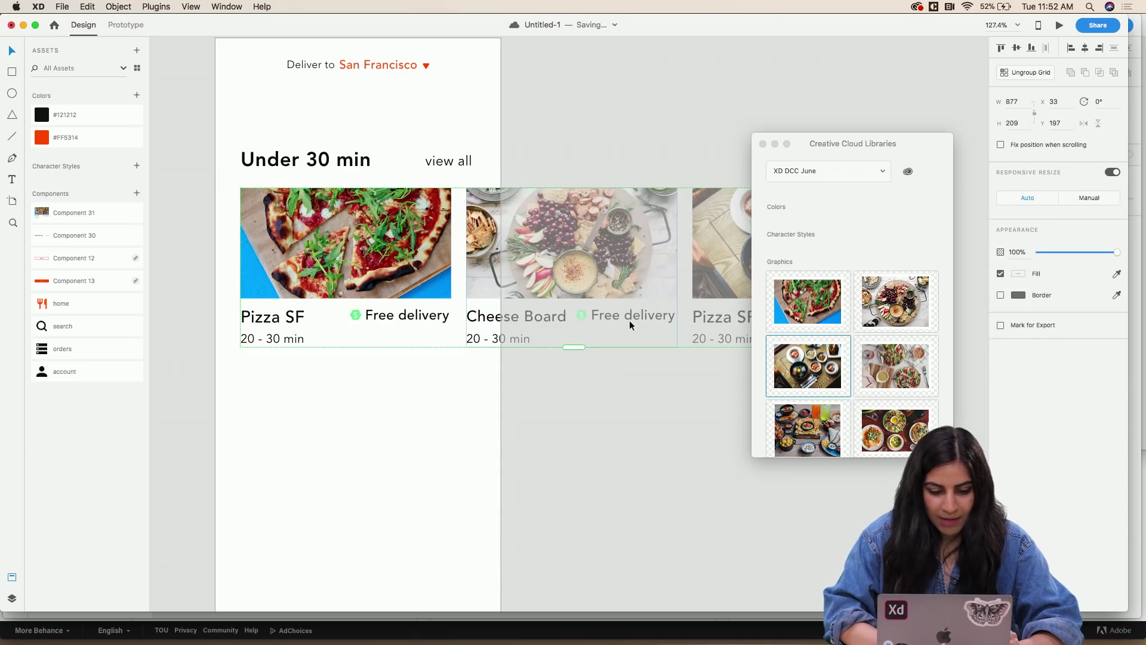
drag(478, 255, 278, 256)
double_click(403, 318)
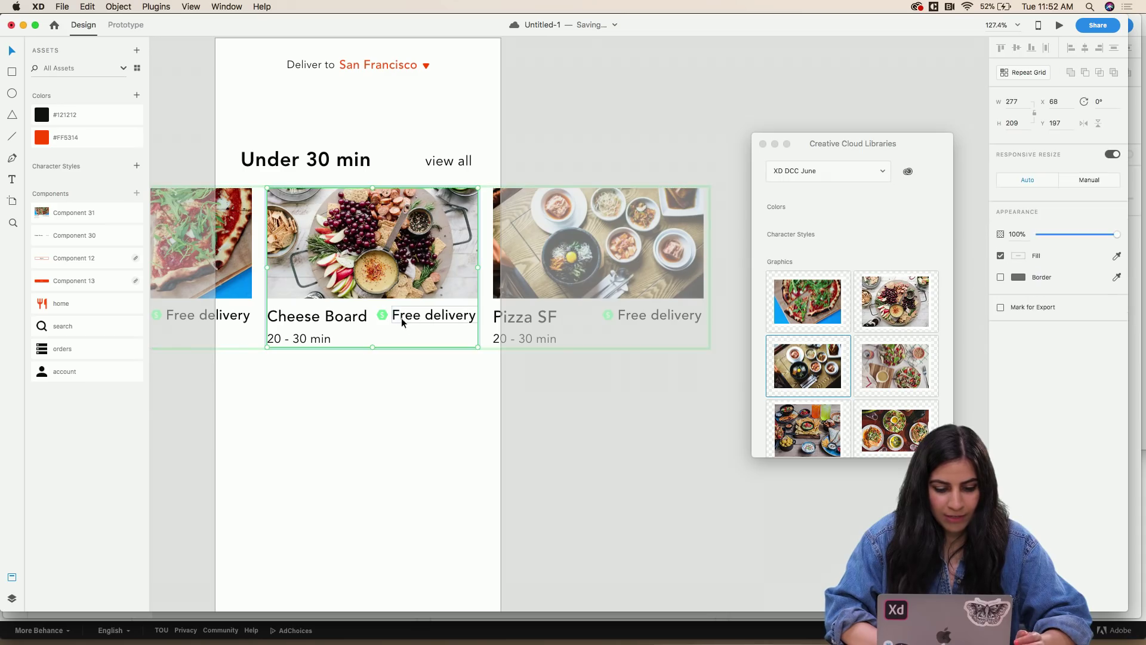
scroll(380, 317, up, 5)
scroll(381, 317, up, 5)
click(388, 313)
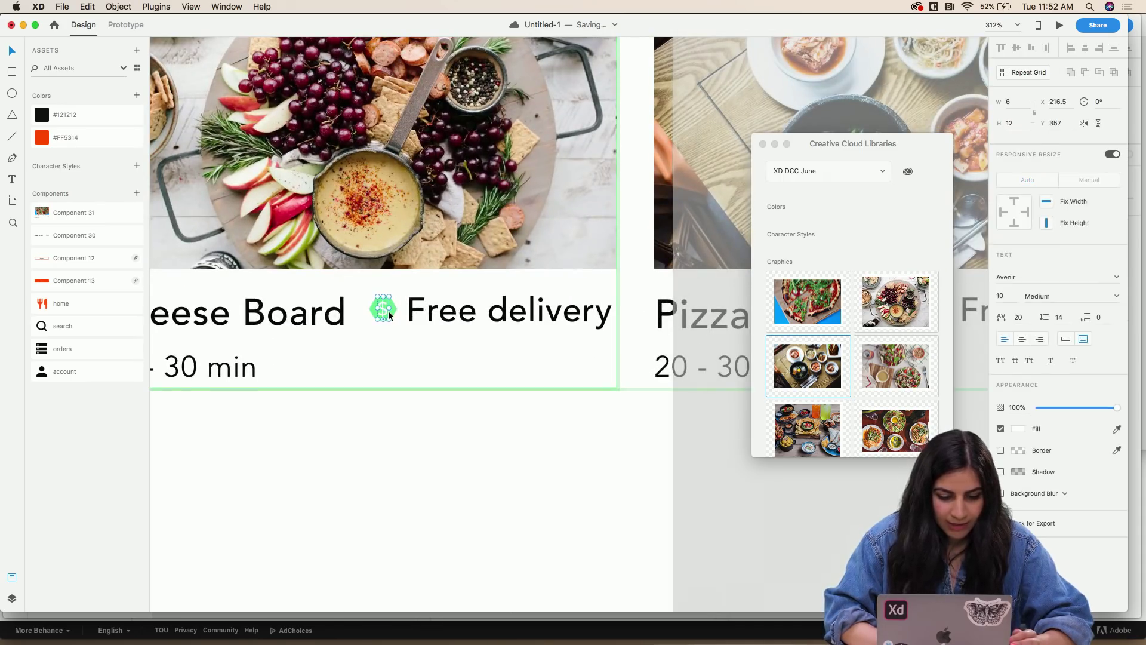
key(Delete)
- Change the Cheese Board card's delivery text to "$4.99 Delivery" and widen its text box to fit one line
click(440, 317)
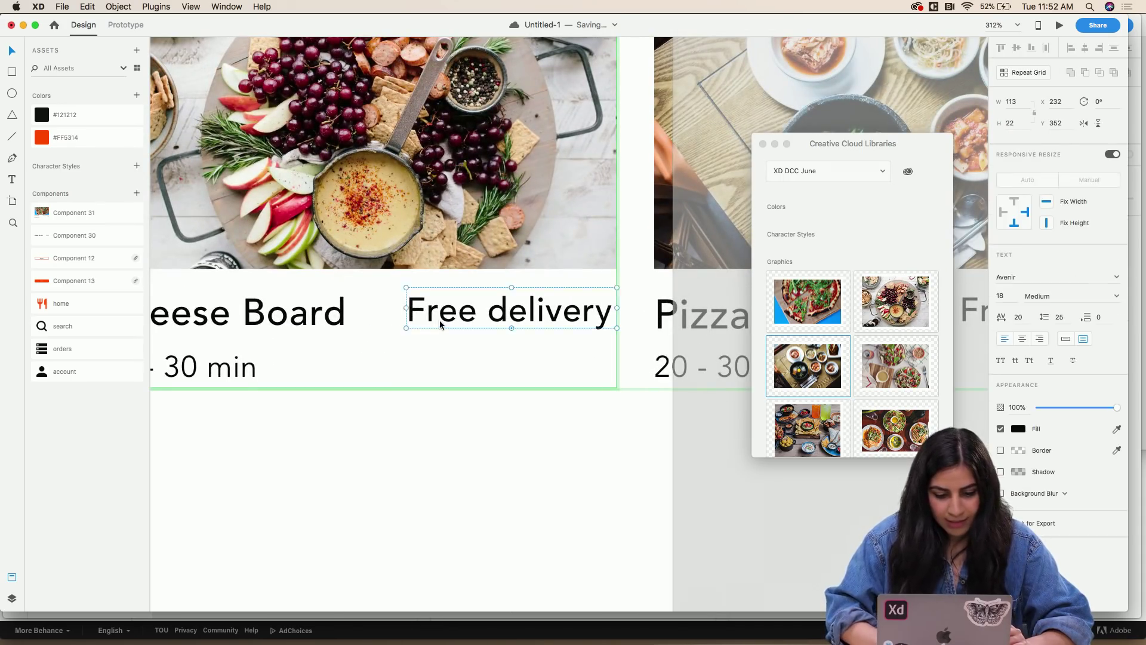
text($4.998)
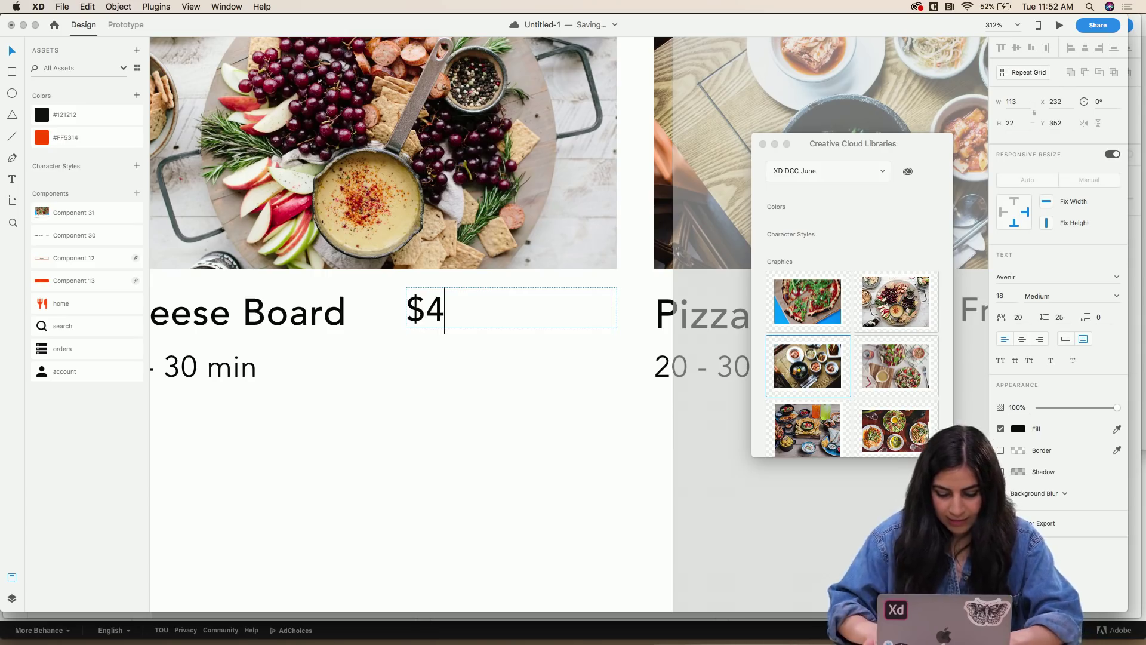
key(BackSpace)
text(d)
key(BackSpace)
text(Delivery)
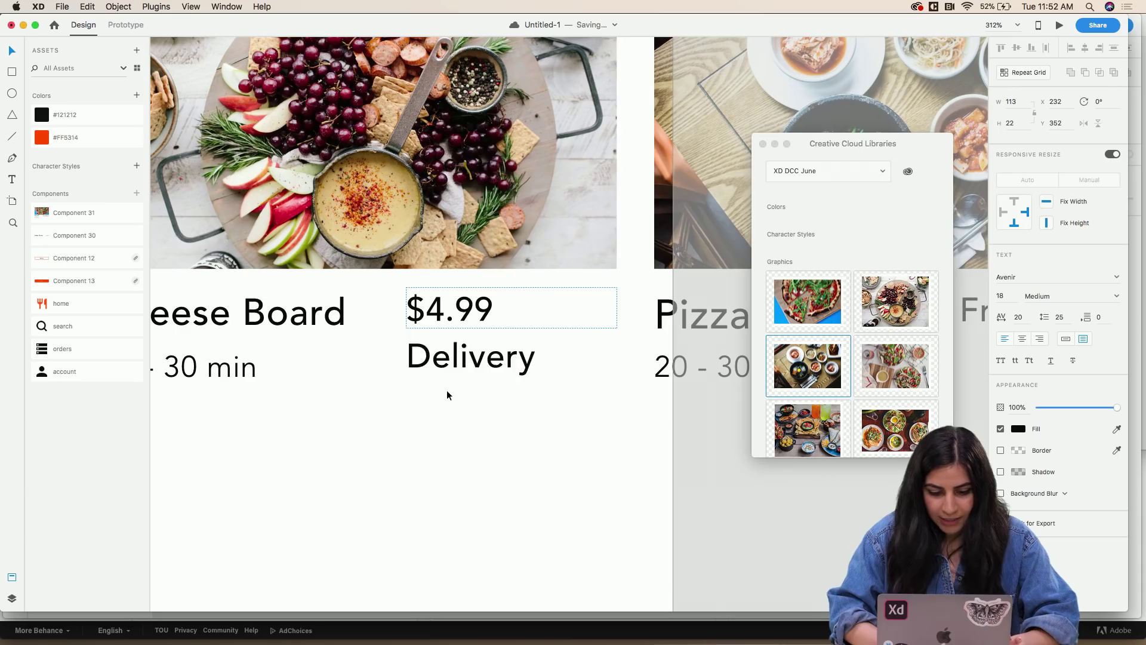
key(Escape)
drag(403, 307, 378, 306)
click(442, 423)
- Close the Creative Cloud Libraries window and check the Cheese Board card's layout on the artboard
scroll(442, 423, down, 5)
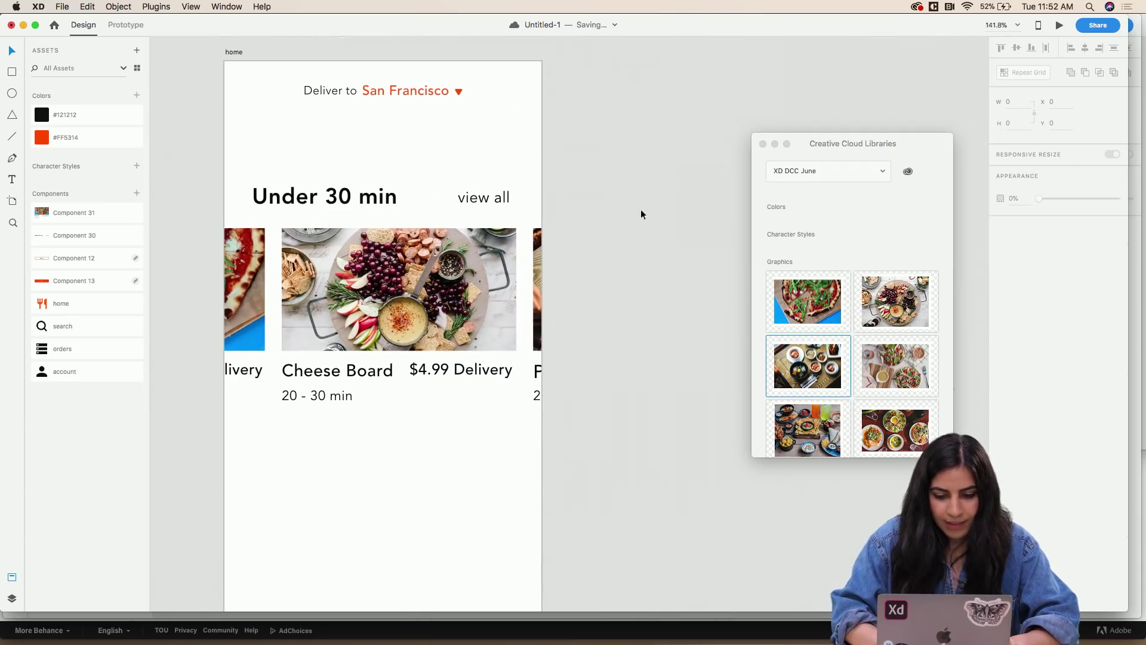
click(763, 144)
scroll(388, 376, up, 5)
click(468, 375)
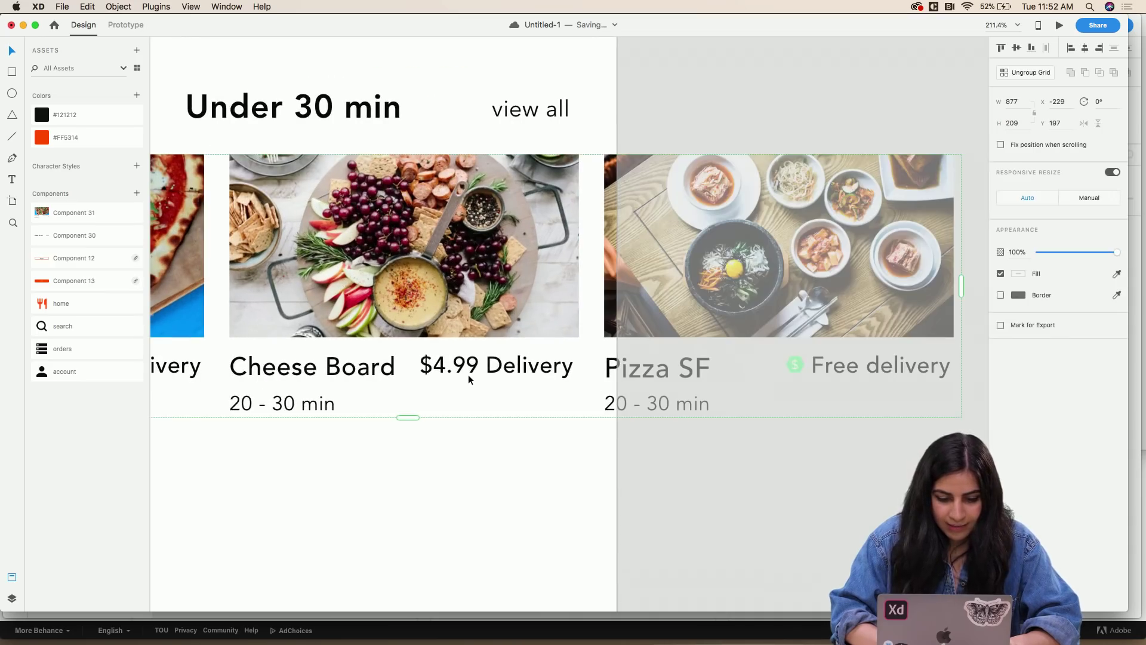
double_click(479, 366)
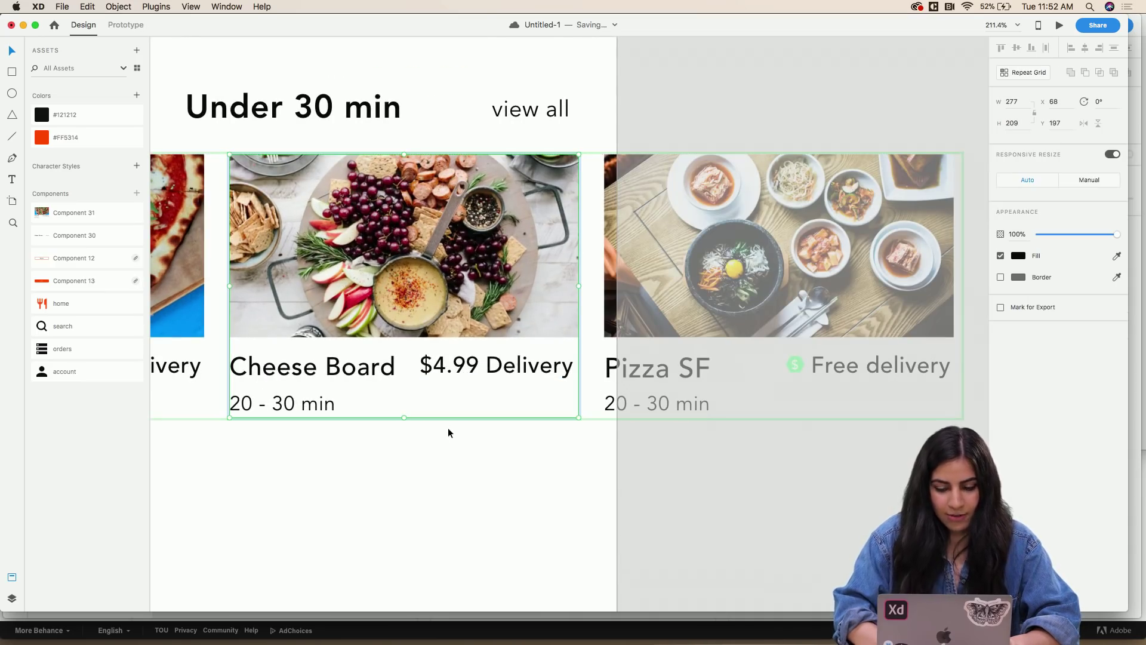
scroll(448, 427, down, 4)
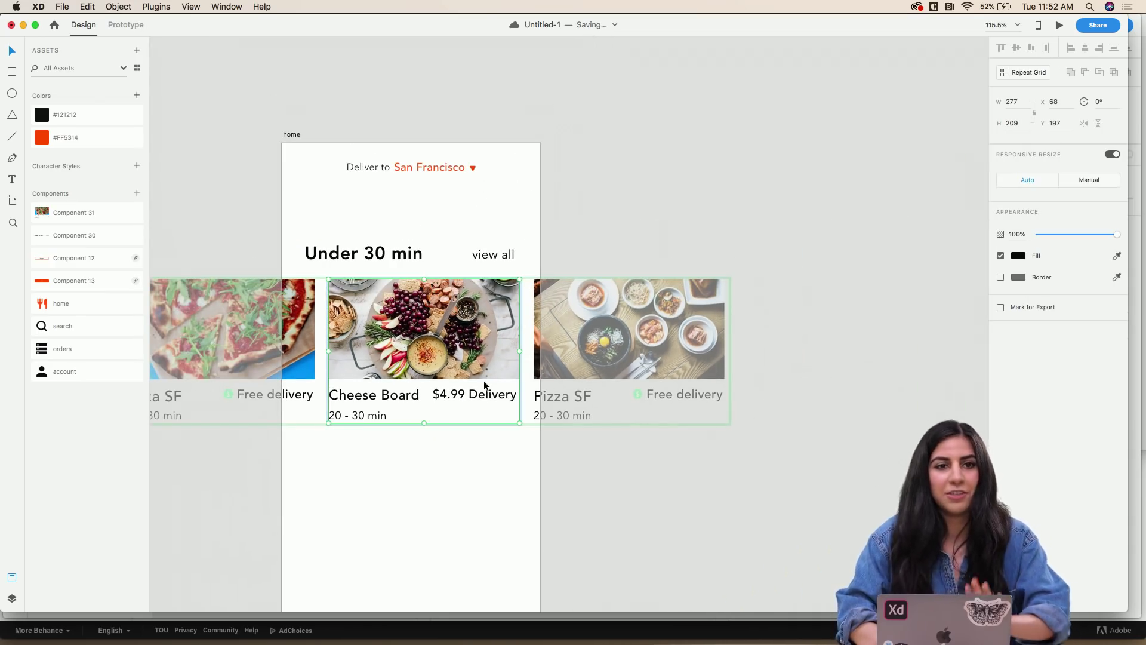
- Slide the card row back so the first Pizza SF card aligns with the "Under 30 min" heading at X 33
click(363, 454)
drag(312, 358, 485, 352)
double_click(453, 381)
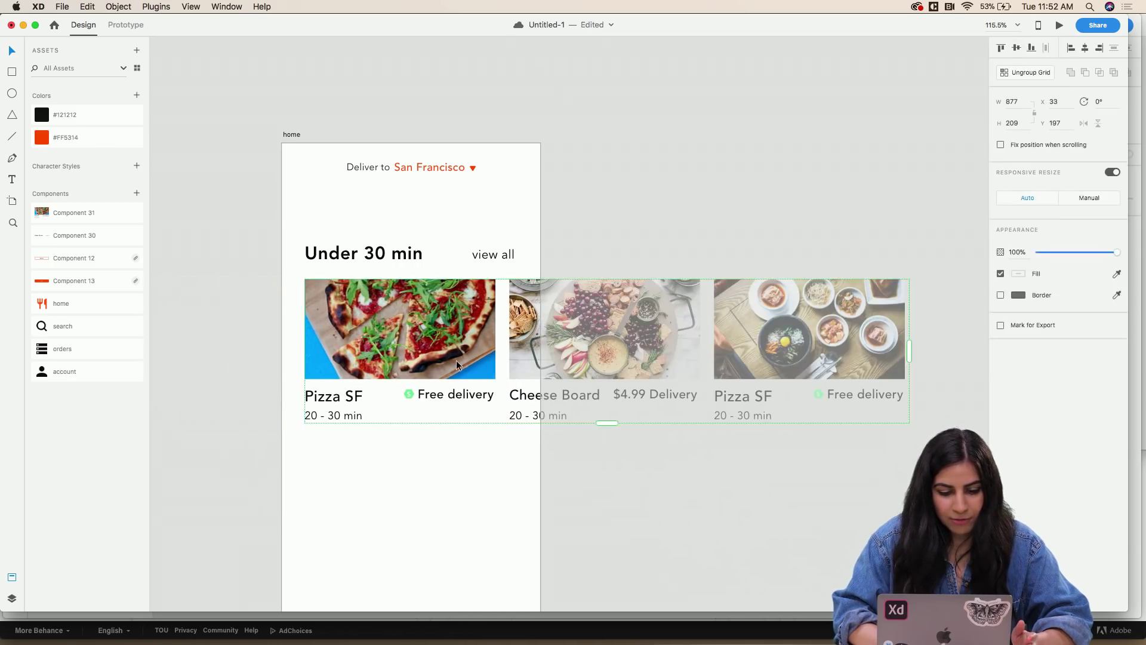
- Place another instance of the Pizza SF card component below the card row, aligned with the first card
click(439, 454)
drag(65, 213, 448, 524)
scroll(470, 384, down, 7)
drag(492, 261, 407, 283)
- Compare the first Pizza SF card's main component marker with the outline of the instance below it
click(364, 110)
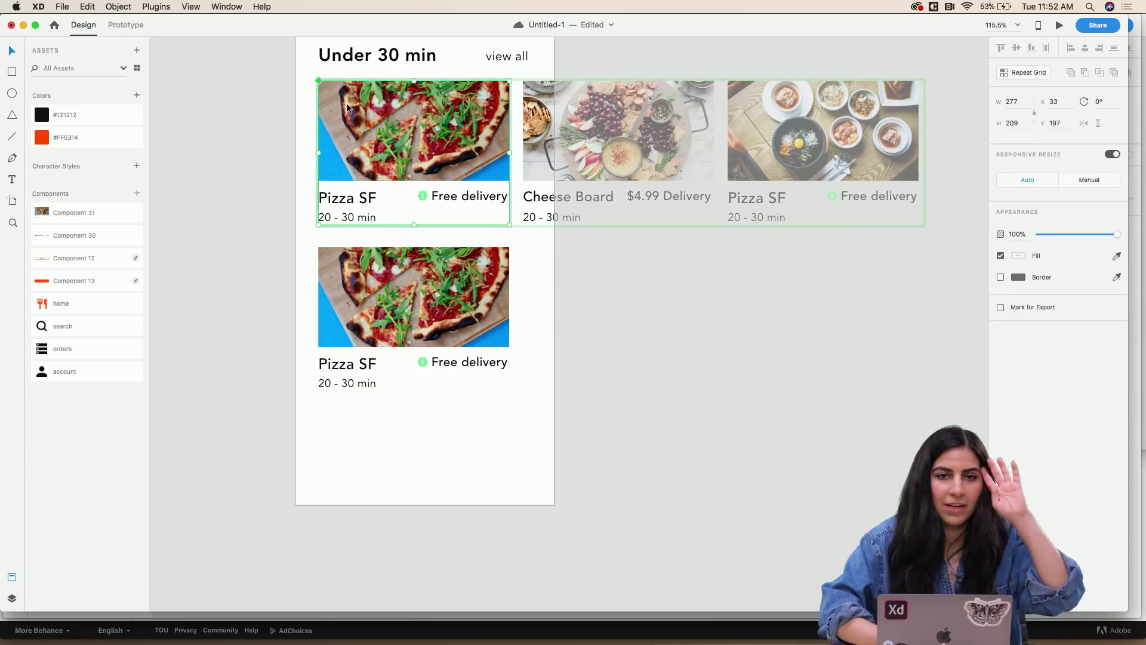
scroll(346, 103, up, 6)
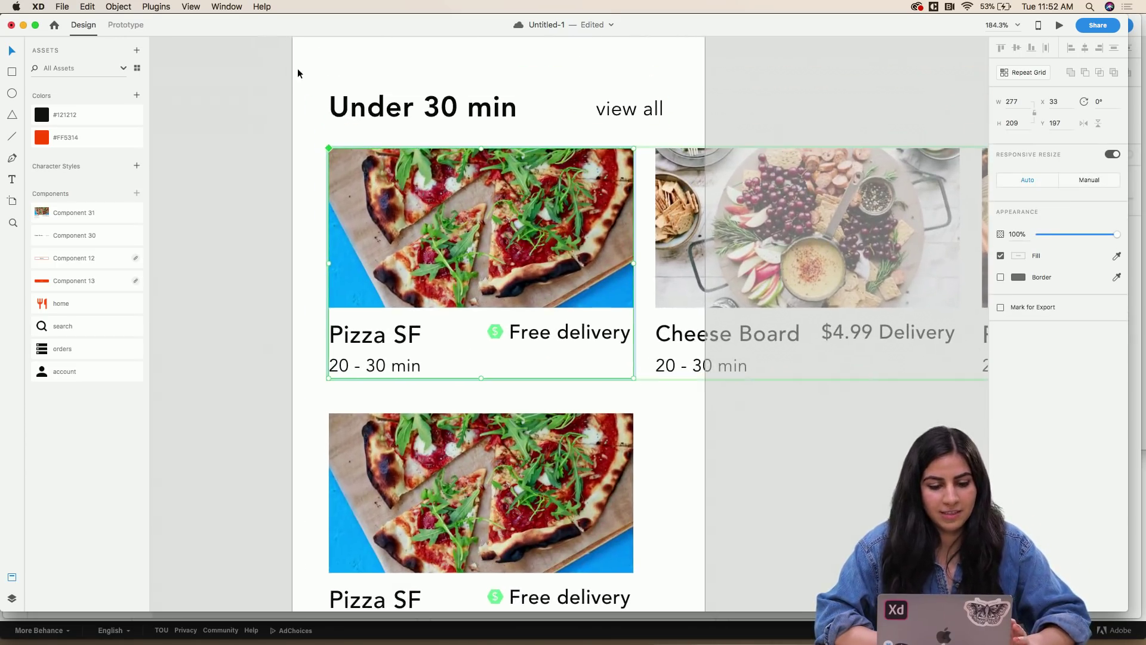
scroll(351, 198, up, 6)
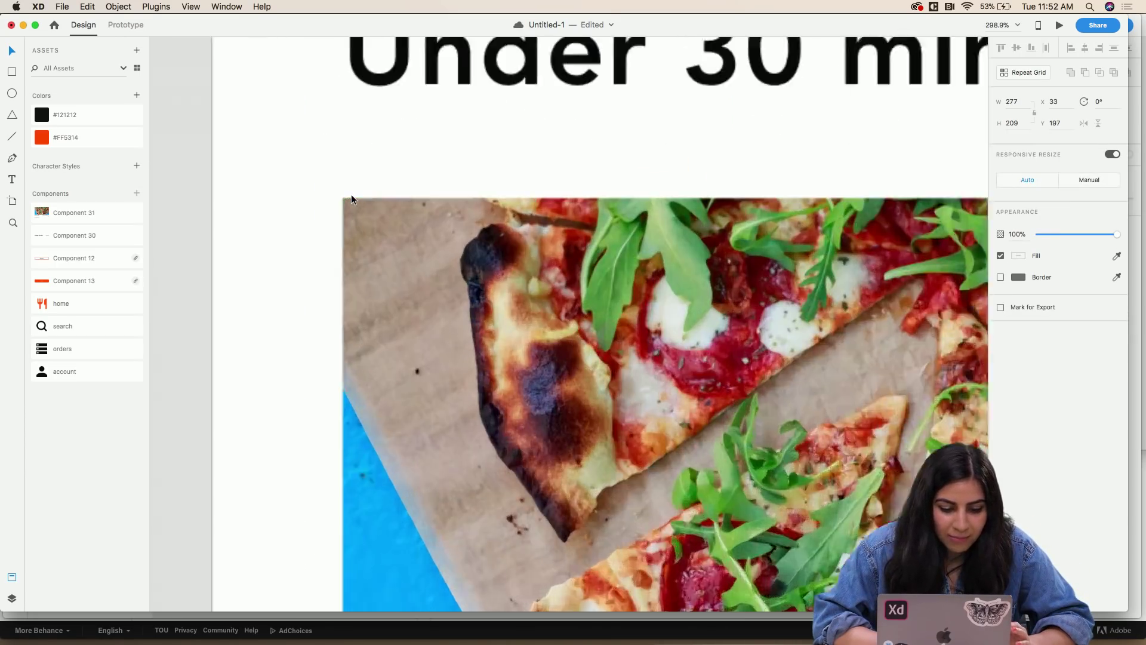
scroll(342, 196, down, 6)
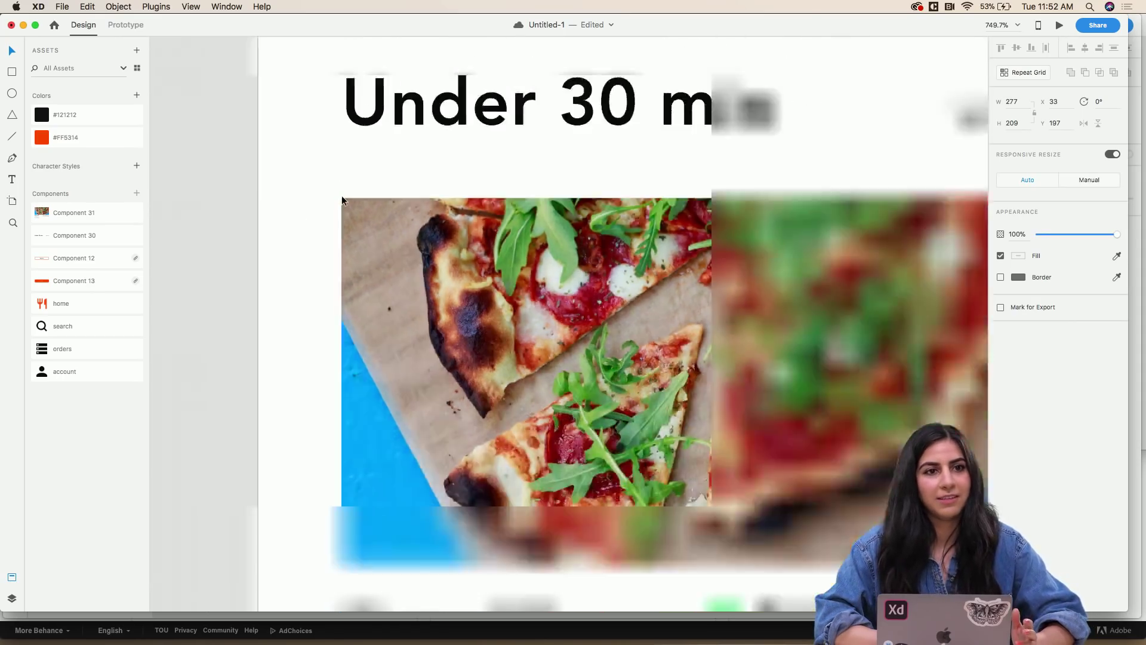
scroll(345, 194, down, 2)
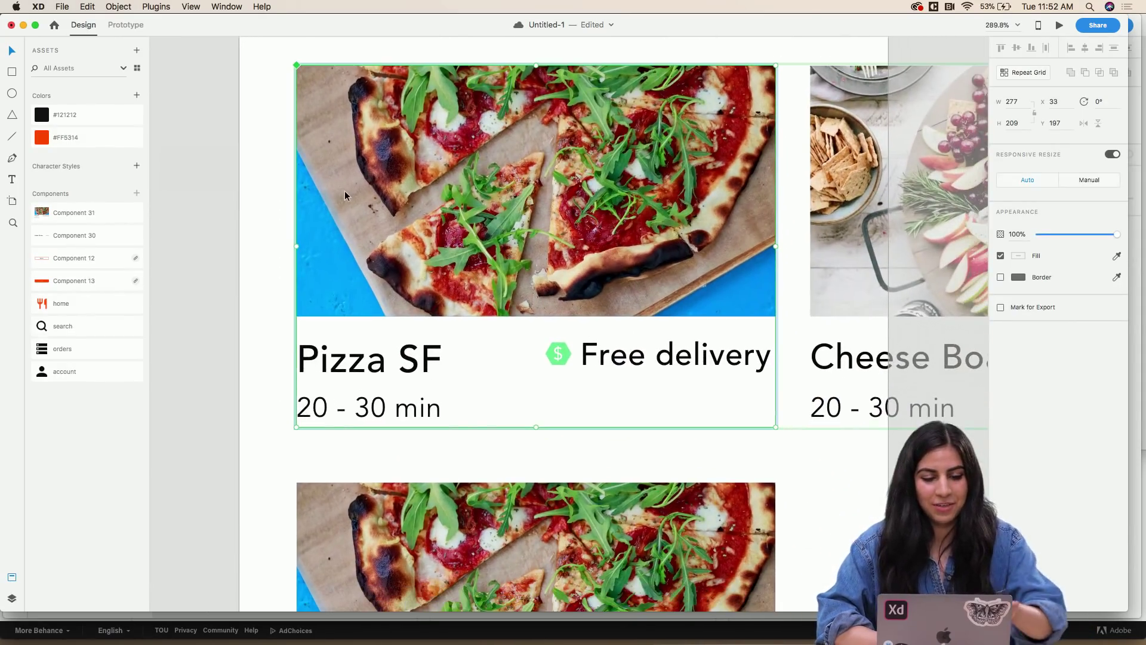
scroll(397, 231, down, 4)
scroll(410, 267, down, 3)
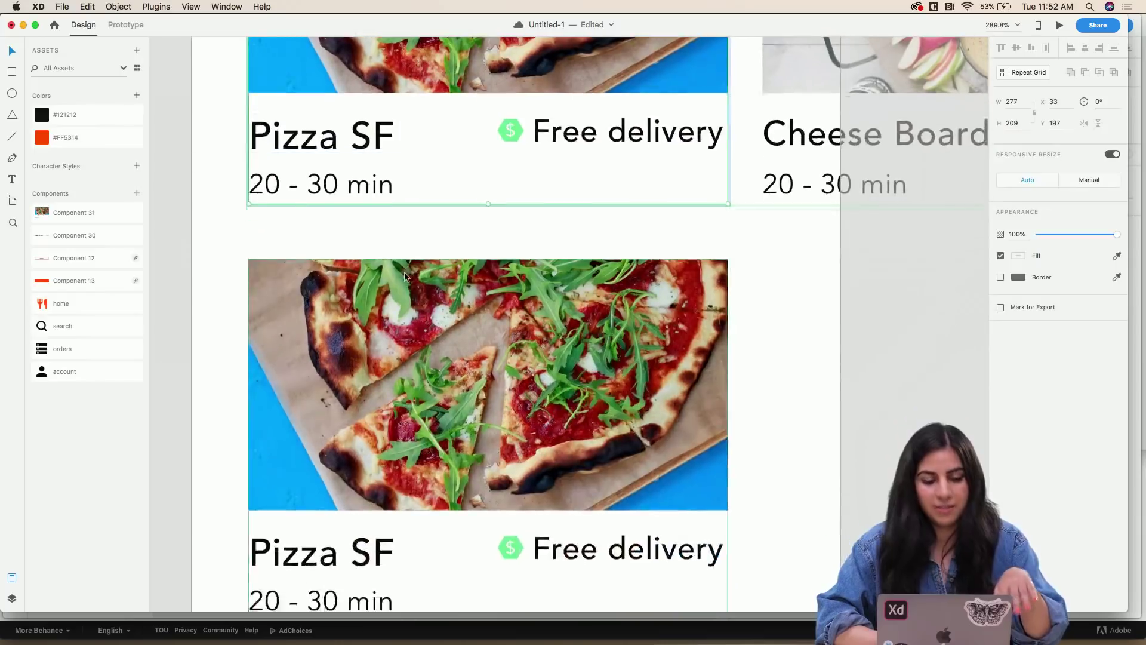
scroll(398, 371, down, 3)
click(398, 373)
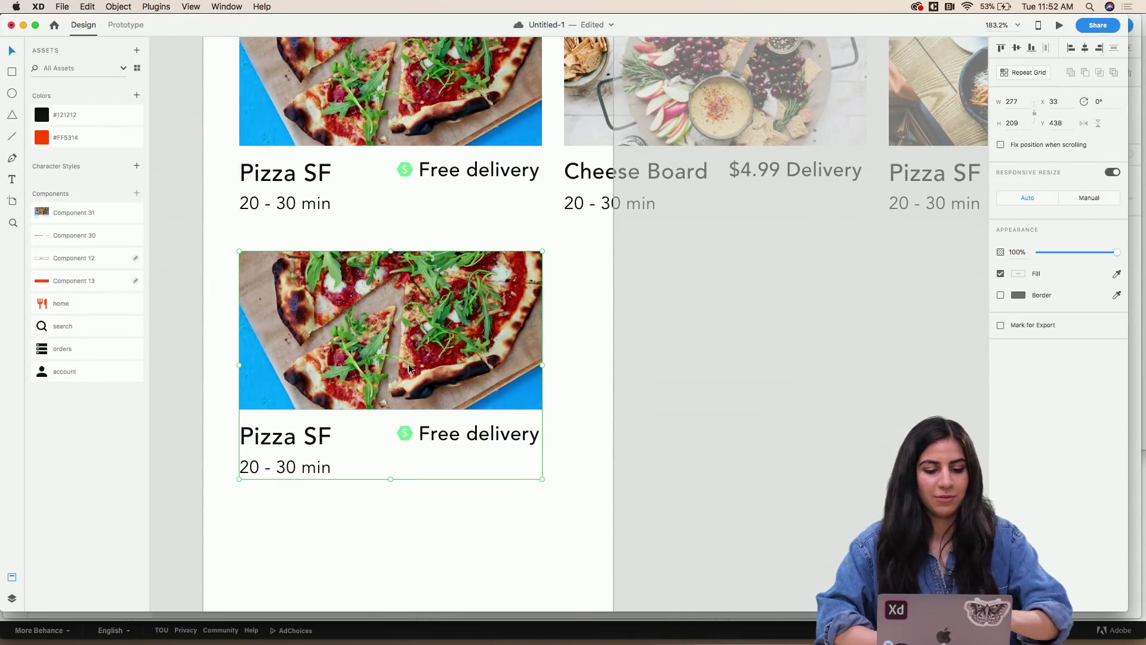
- Save the document and delete the extra Pizza SF card below the row
key(super+s)
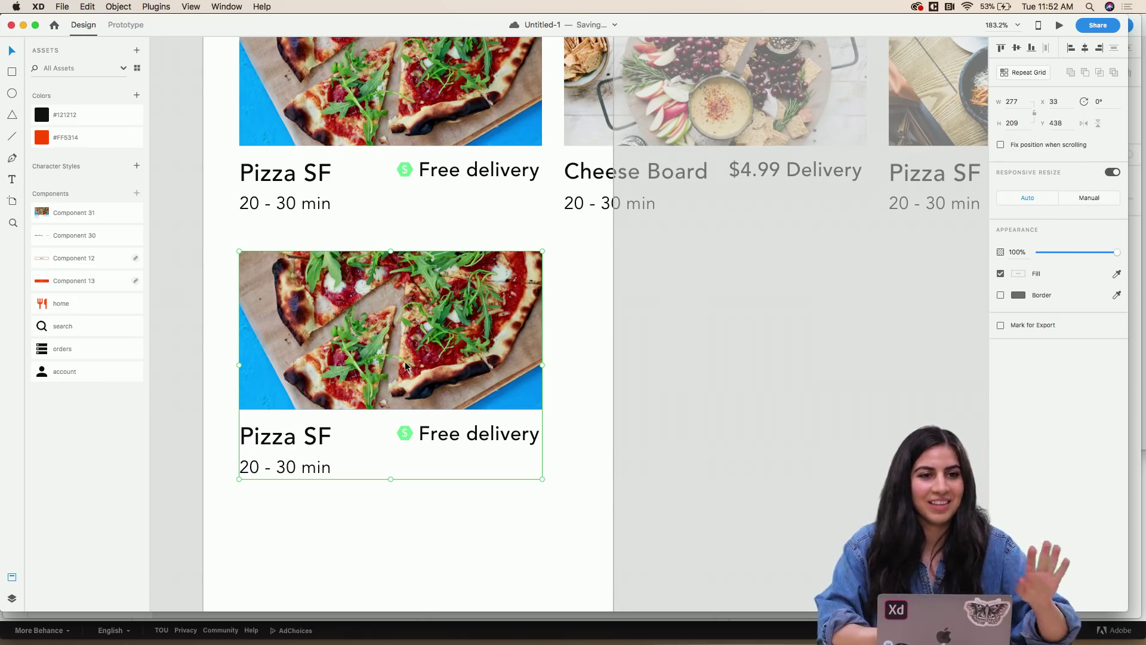
scroll(416, 372, down, 3)
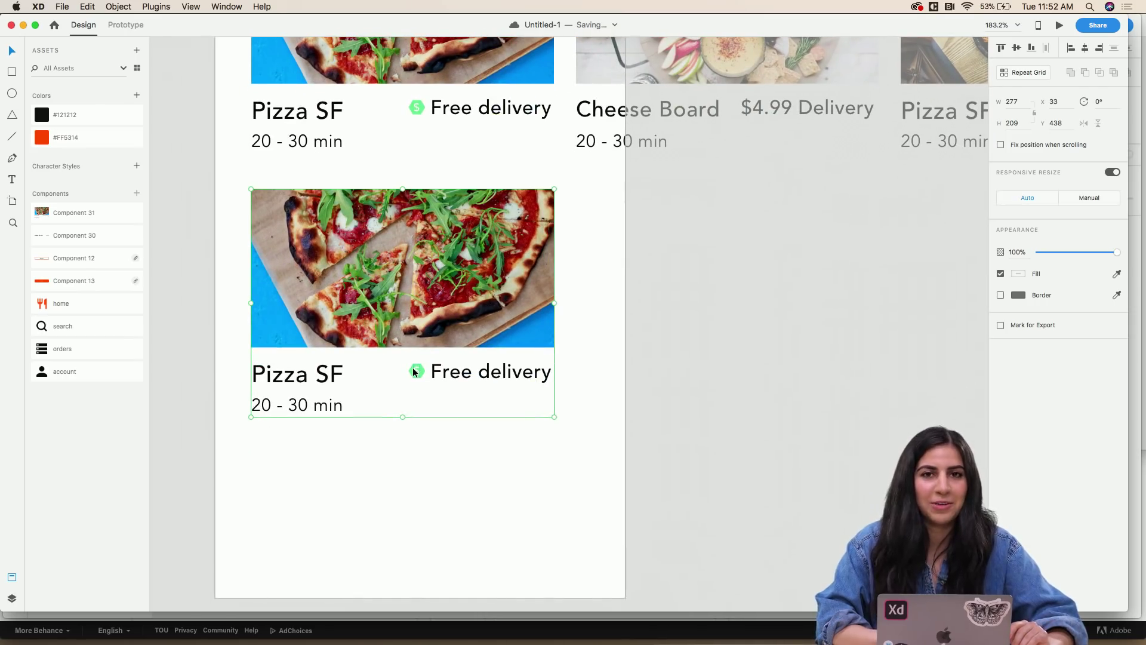
scroll(415, 371, down, 5)
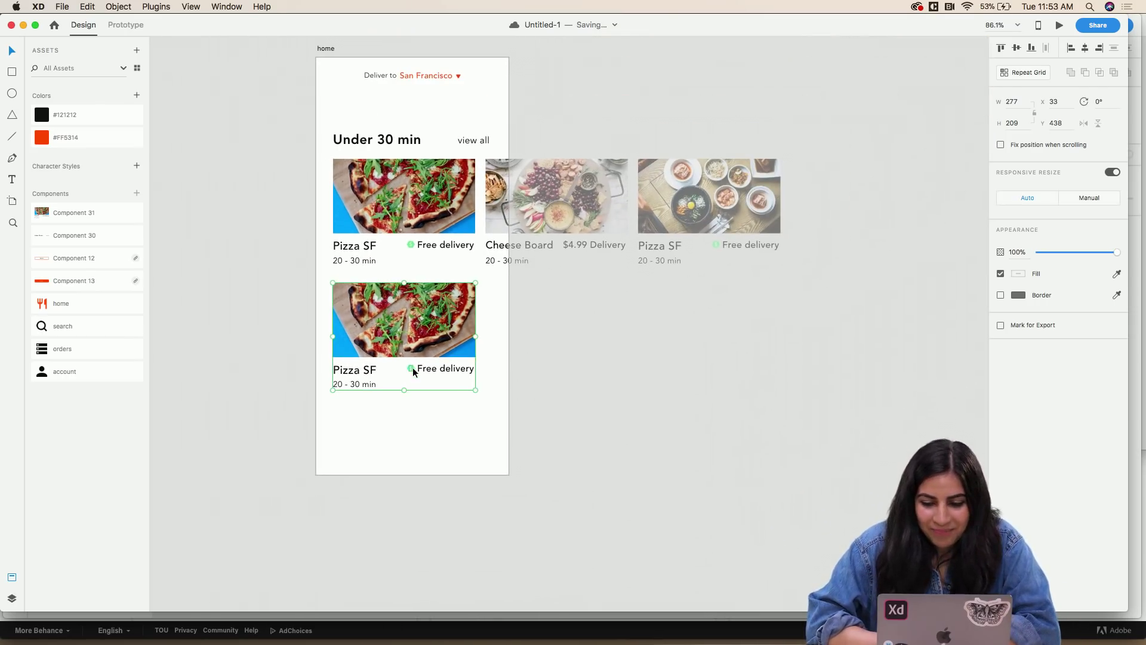
key(Delete)
- Select the home artboard, switch to Prototype mode and dismiss its introduction screen
scroll(420, 348, up, 1)
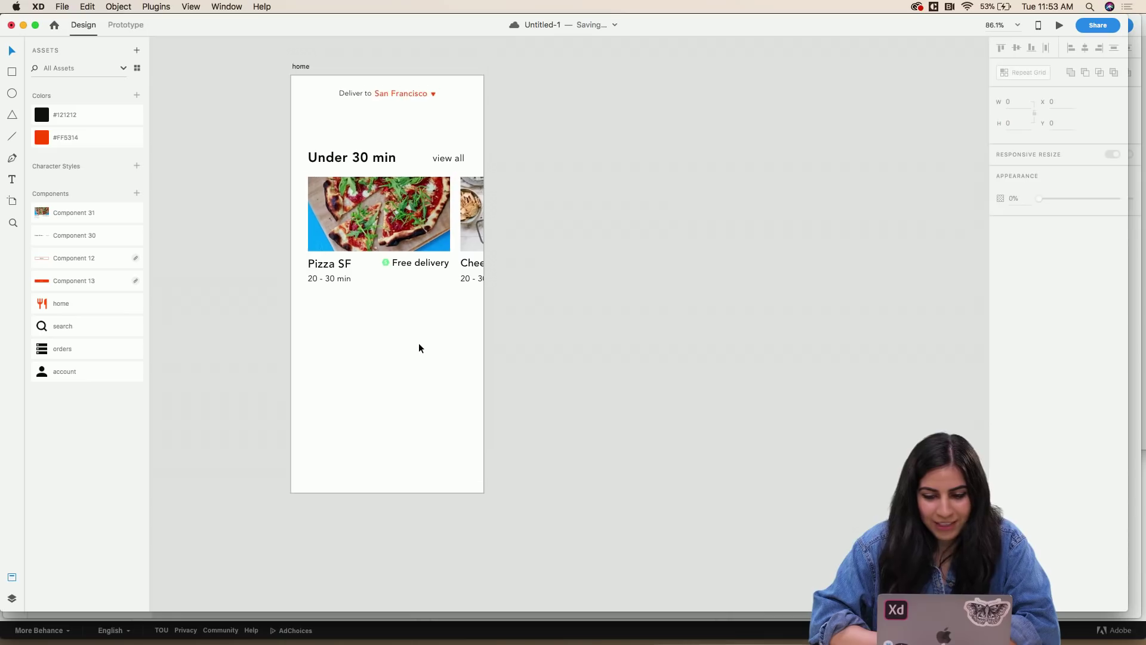
scroll(413, 335, down, 3)
scroll(406, 317, up, 4)
click(291, 99)
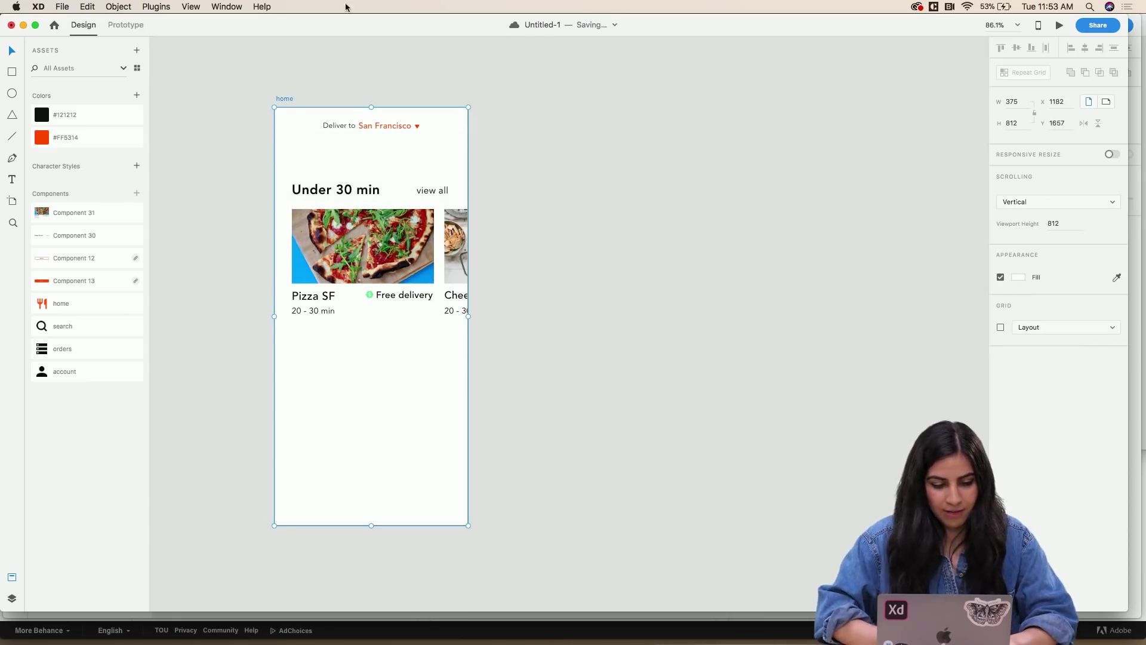
click(127, 25)
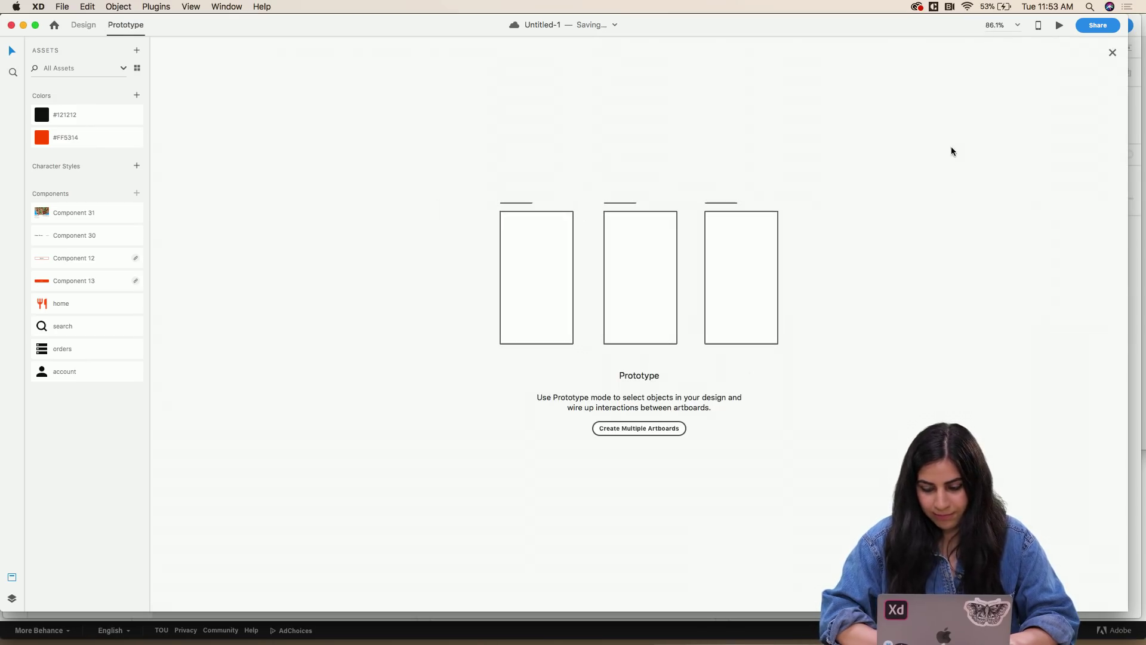
click(1112, 53)
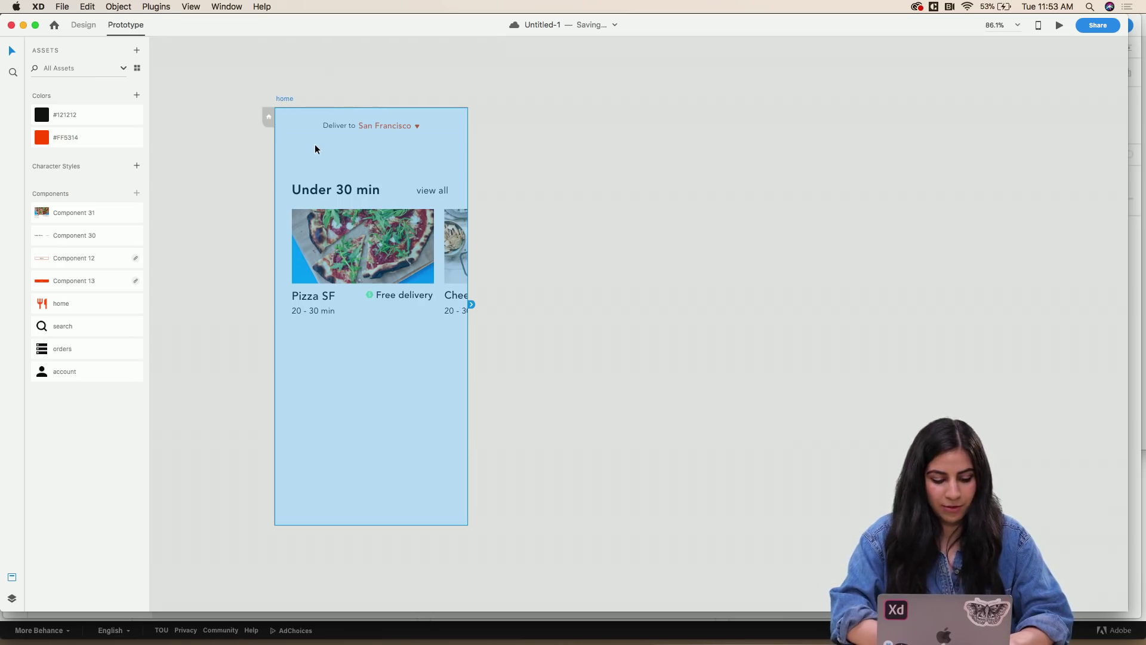
- Duplicate the home artboard and move the copy farther away, leaving a wider gap between the two
key(super+d)
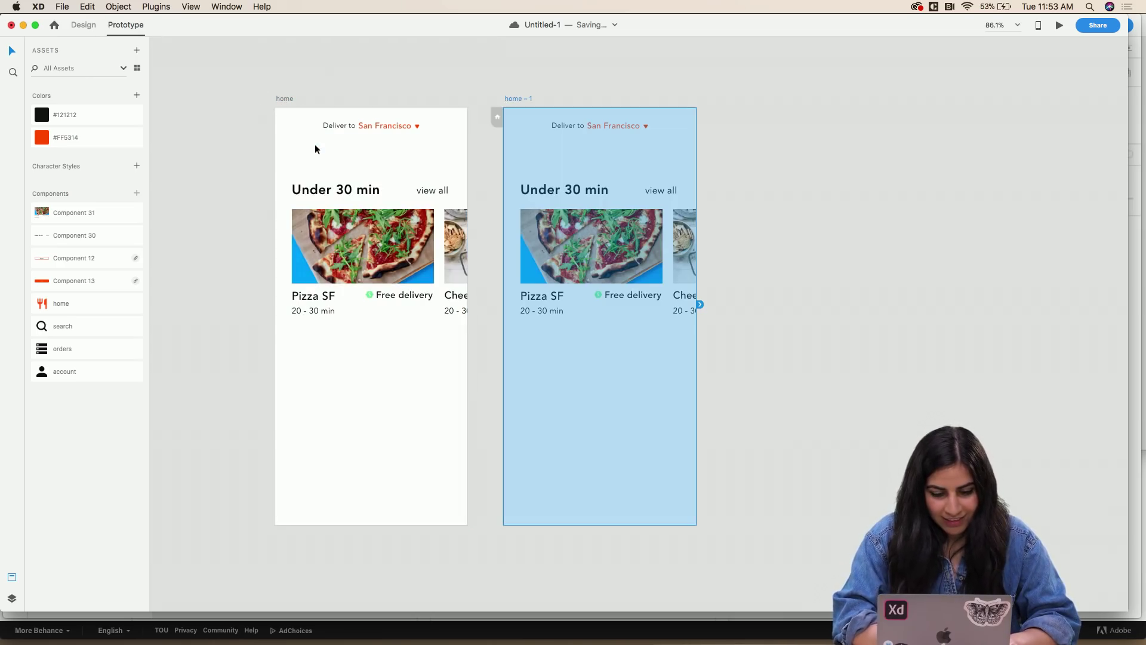
click(727, 196)
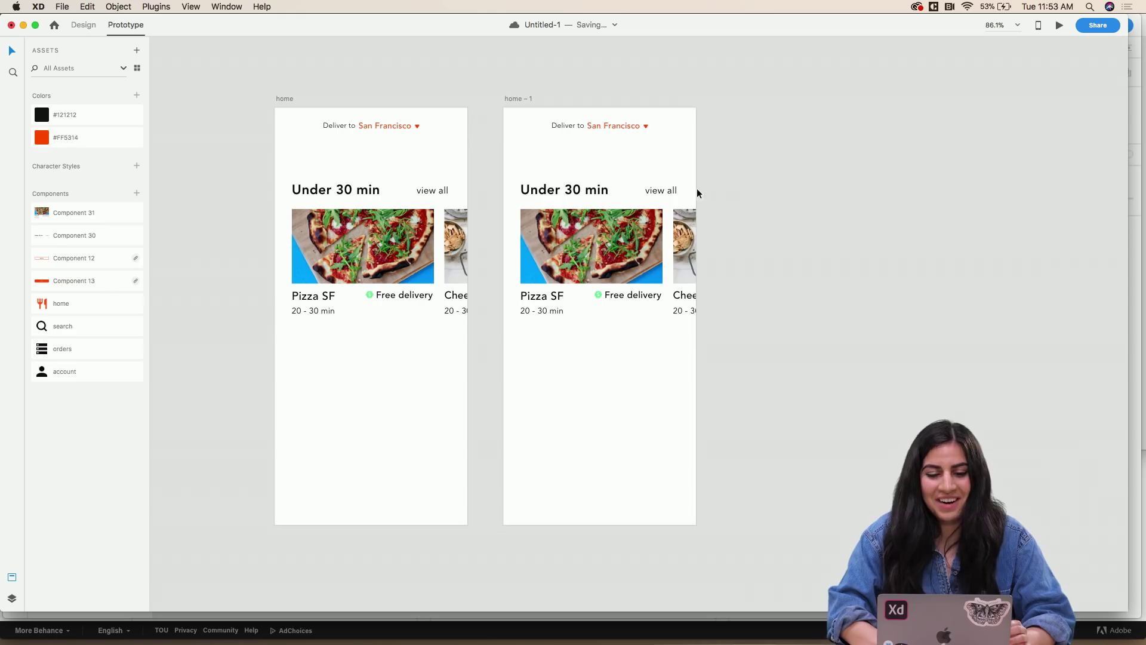
drag(510, 99, 660, 106)
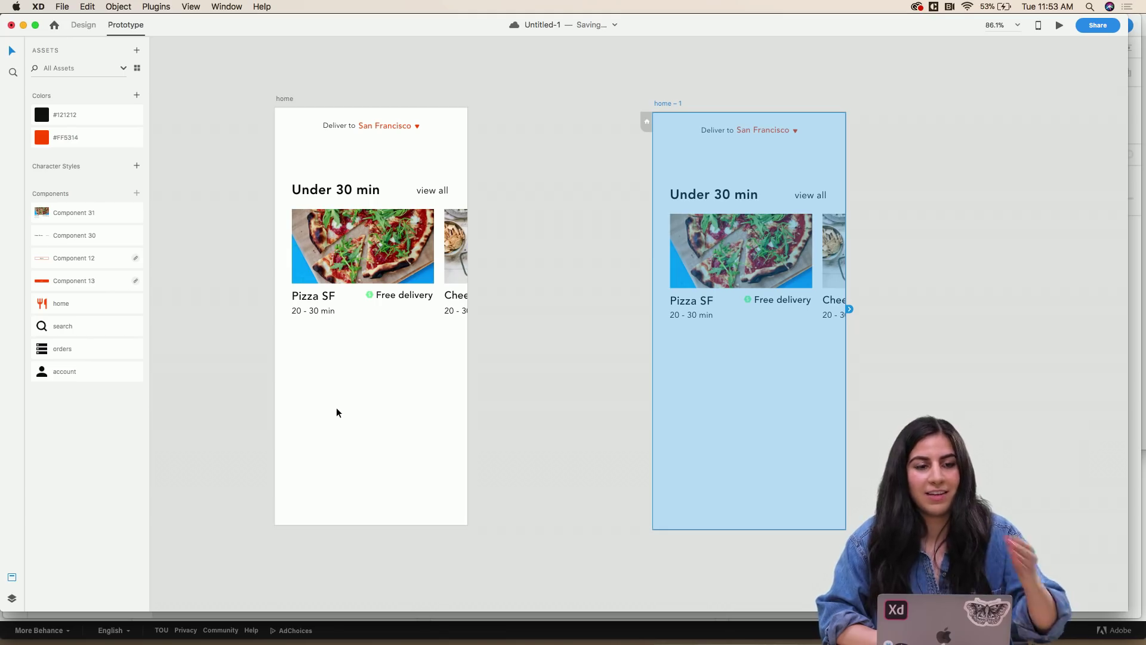
- Slide the card row on the duplicated artboard left until its third card is fully inside the artboard
click(728, 287)
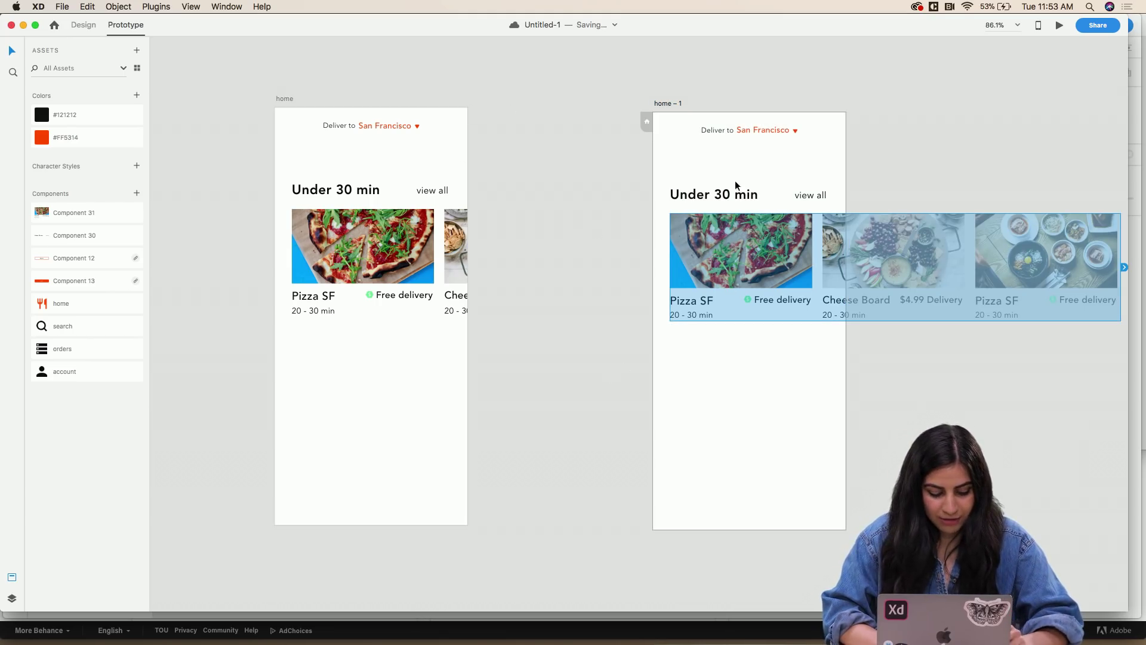
drag(822, 245, 639, 269)
drag(765, 270, 668, 274)
key(Escape)
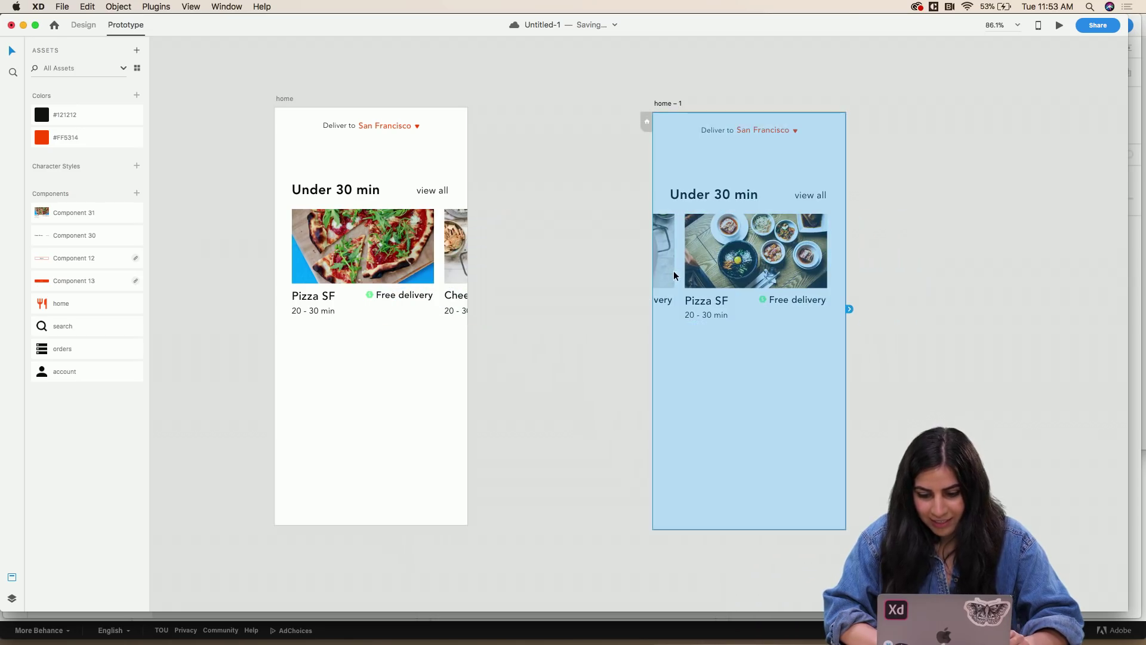
- Move the two artboards farther apart so the home card row's overflow no longer overlaps the duplicated artboard
click(579, 269)
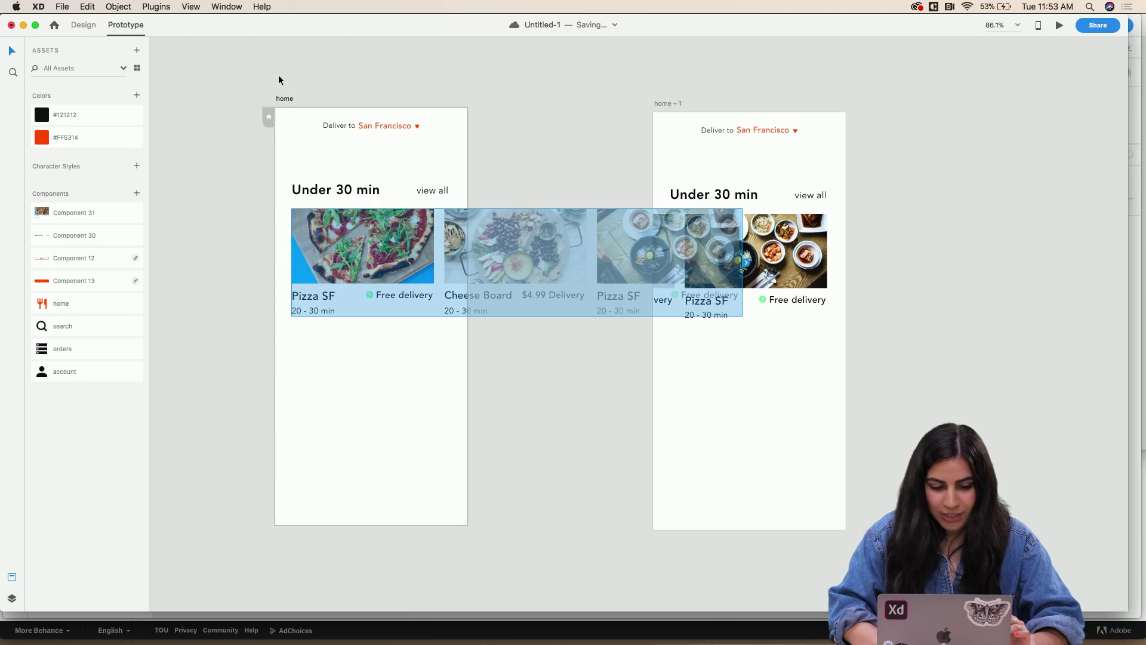
click(268, 102)
drag(268, 103, 208, 99)
click(317, 231)
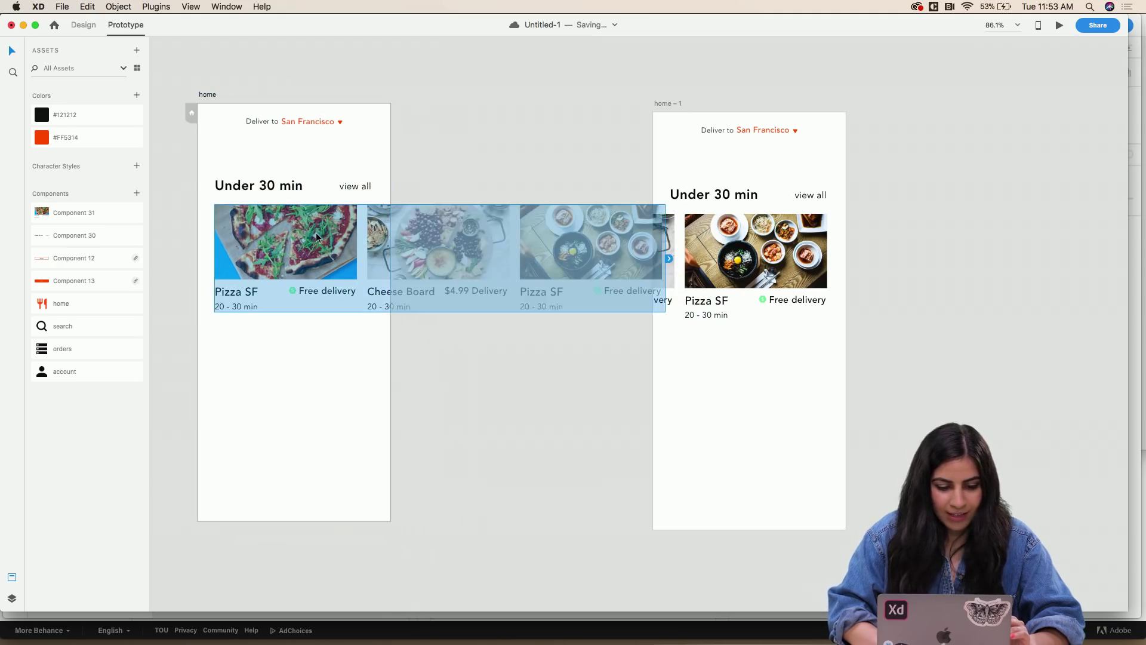
click(408, 168)
click(627, 274)
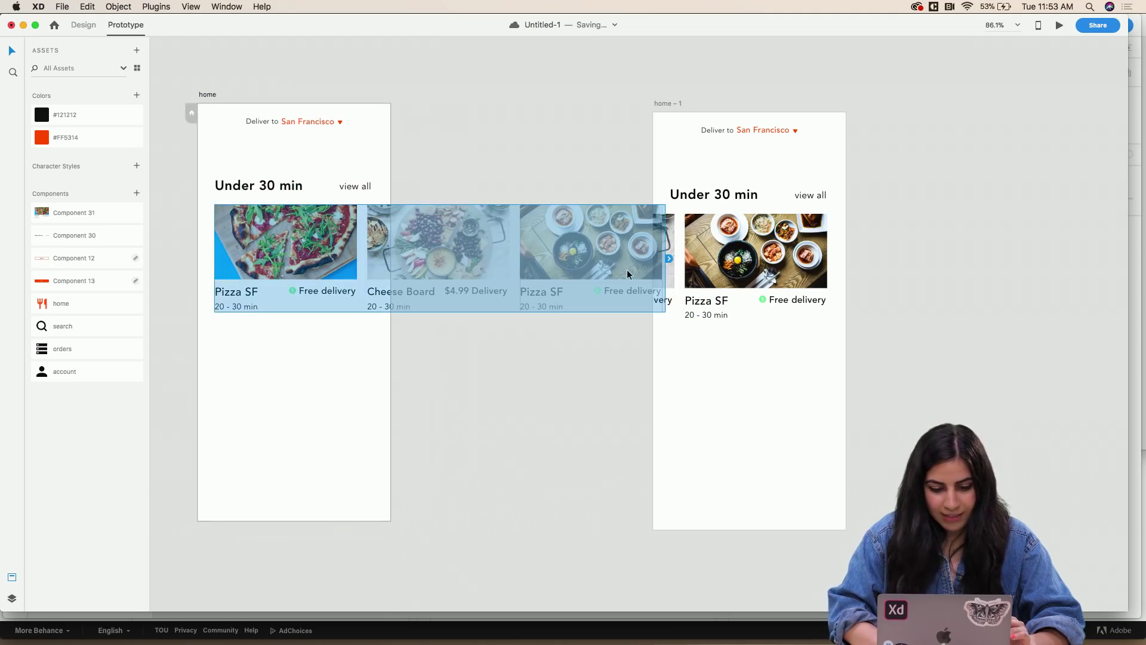
click(603, 168)
drag(678, 104, 817, 99)
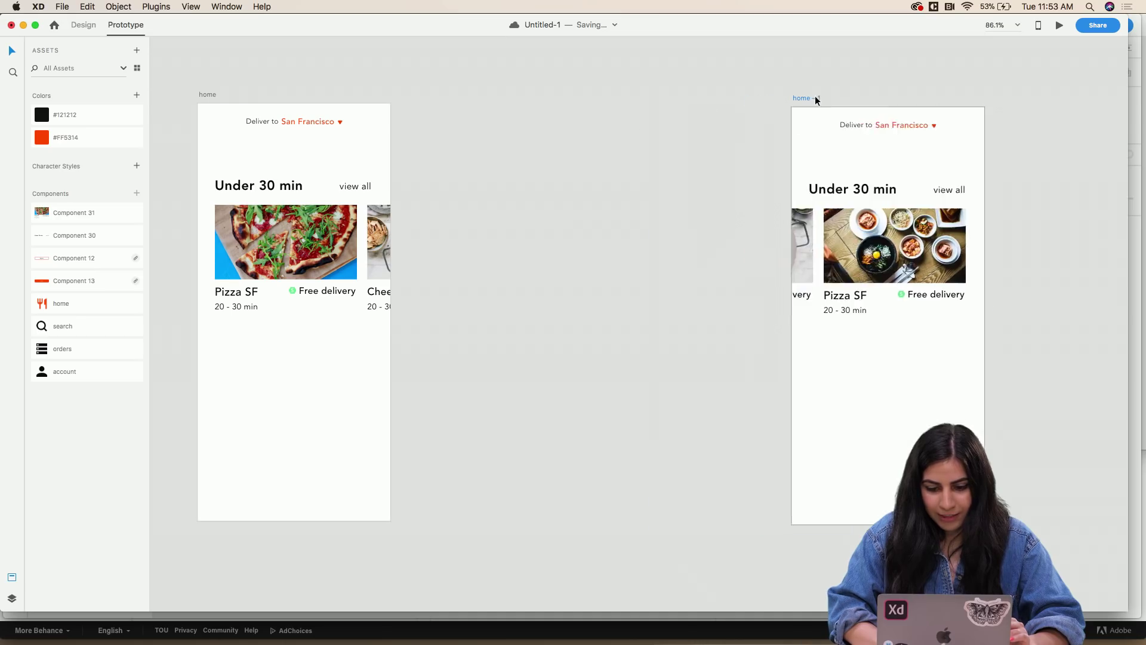
- Link home's card row to home – 1 and home – 1's row back to home, both with a Drag trigger and Auto-Animate
click(607, 233)
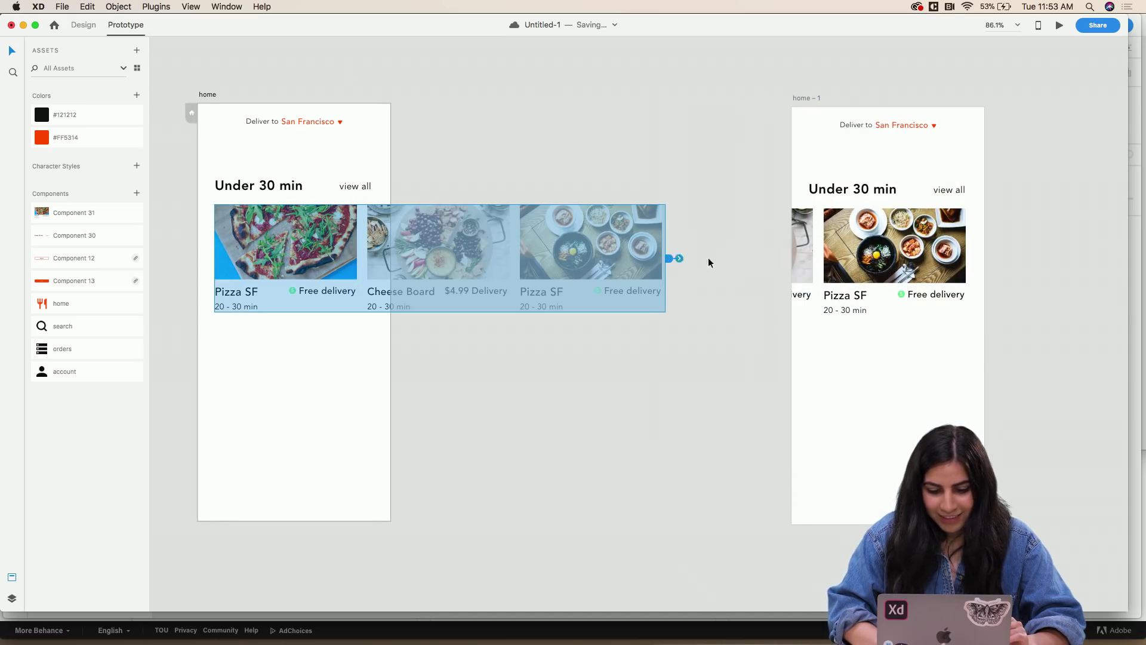
drag(669, 258, 822, 258)
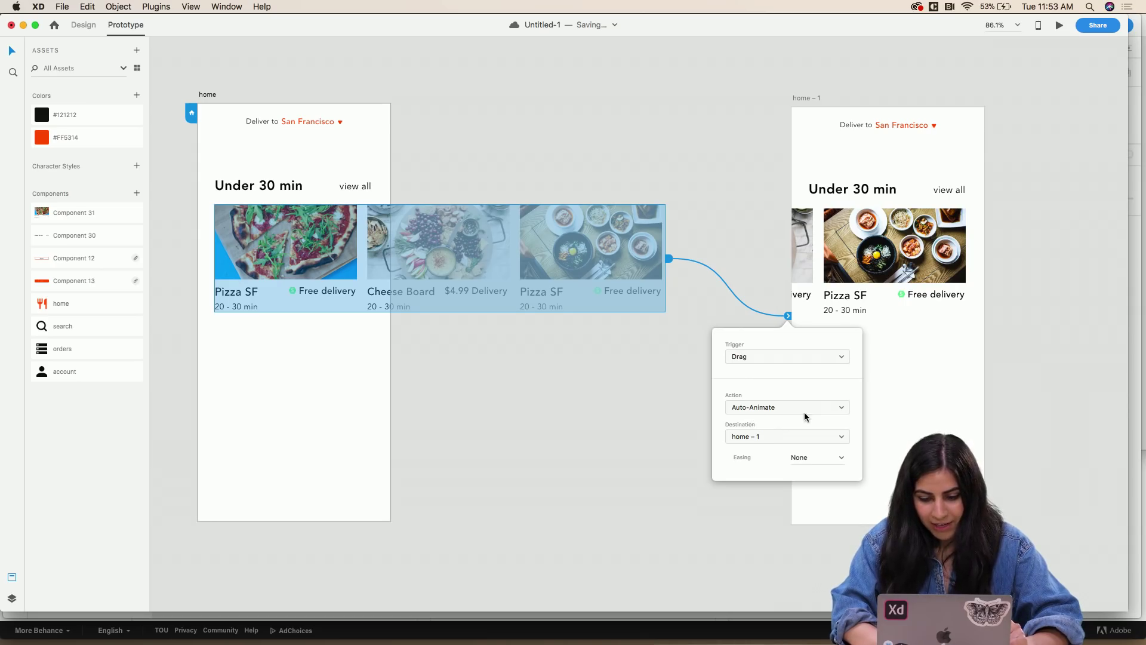
click(957, 261)
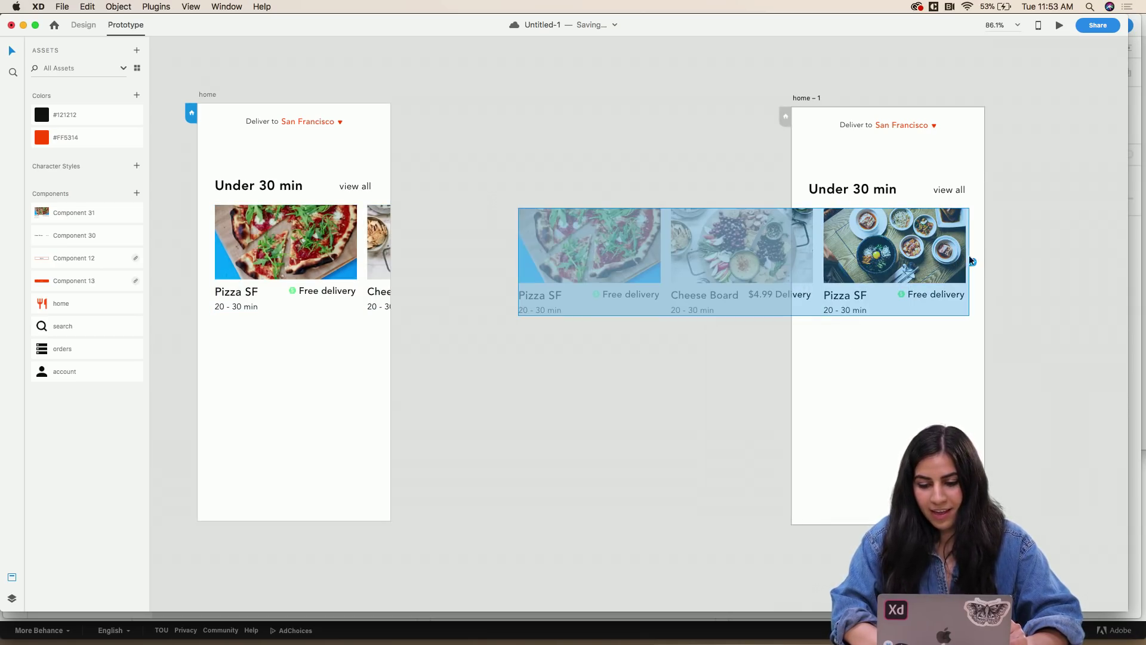
drag(973, 262, 353, 166)
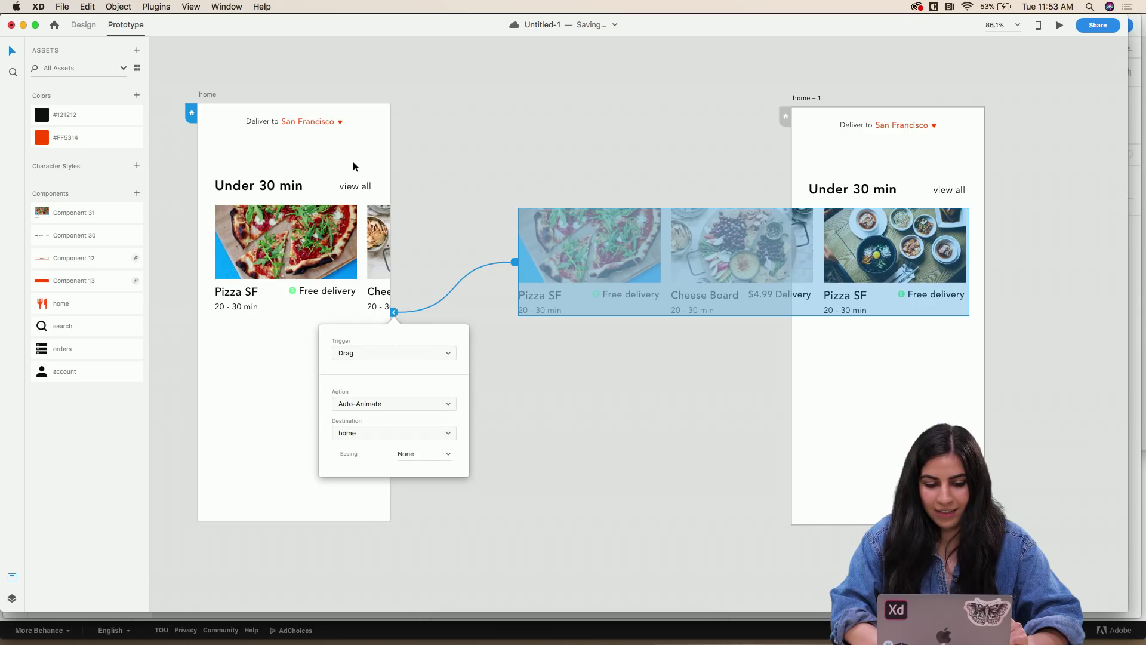
click(417, 227)
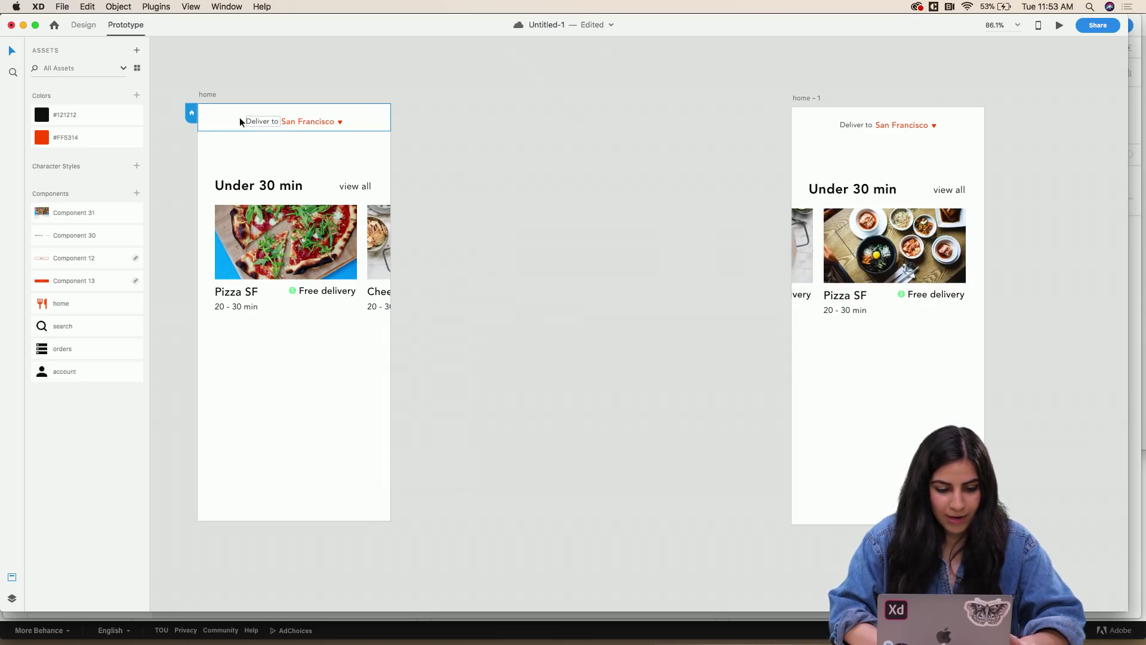
- Preview the prototype from the home artboard and swipe the card row back and forth to test the drag interaction
click(202, 96)
click(1058, 28)
drag(286, 329, 157, 338)
scroll(197, 325, left, 10)
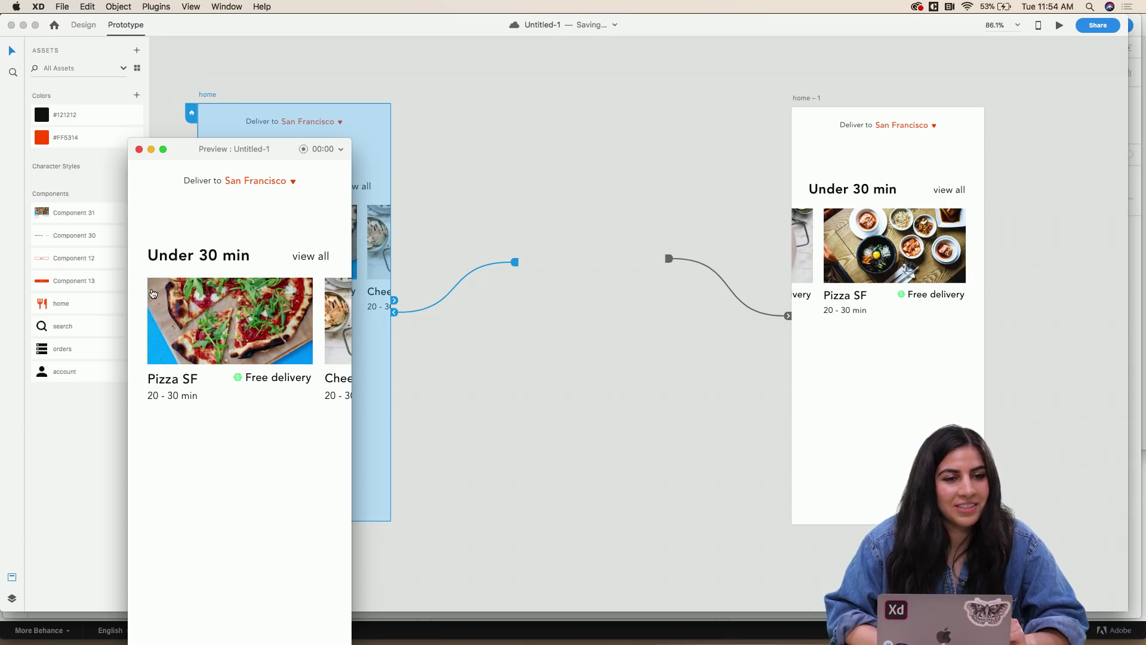
scroll(288, 314, right, 10)
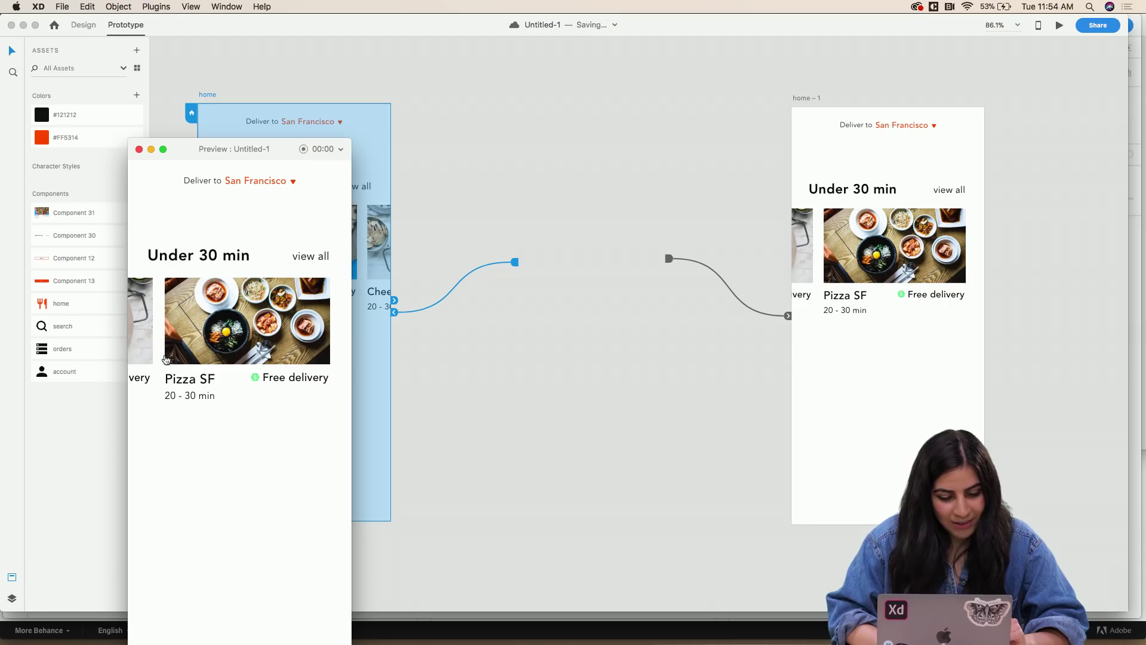